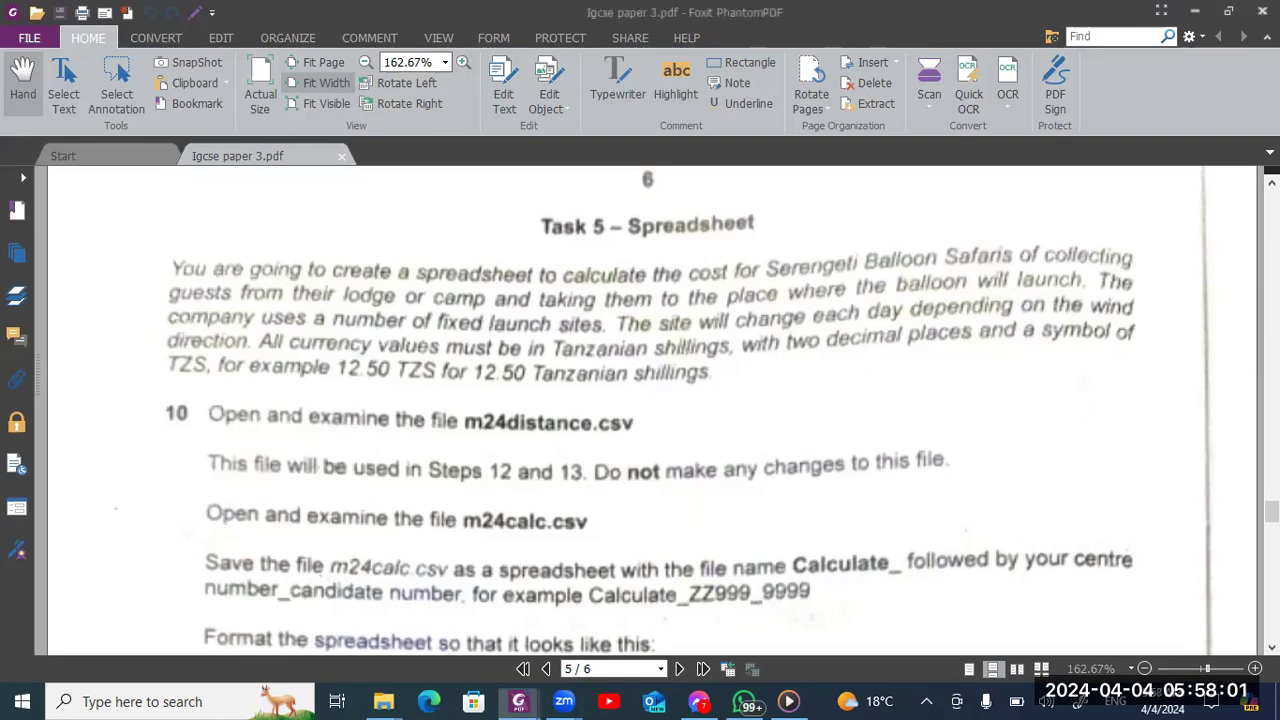
Read the Task 5 spreadsheet instructions, switch to the March 2024 source files folder and open m24distance.csv
scroll(1117, 255, "down", 4)
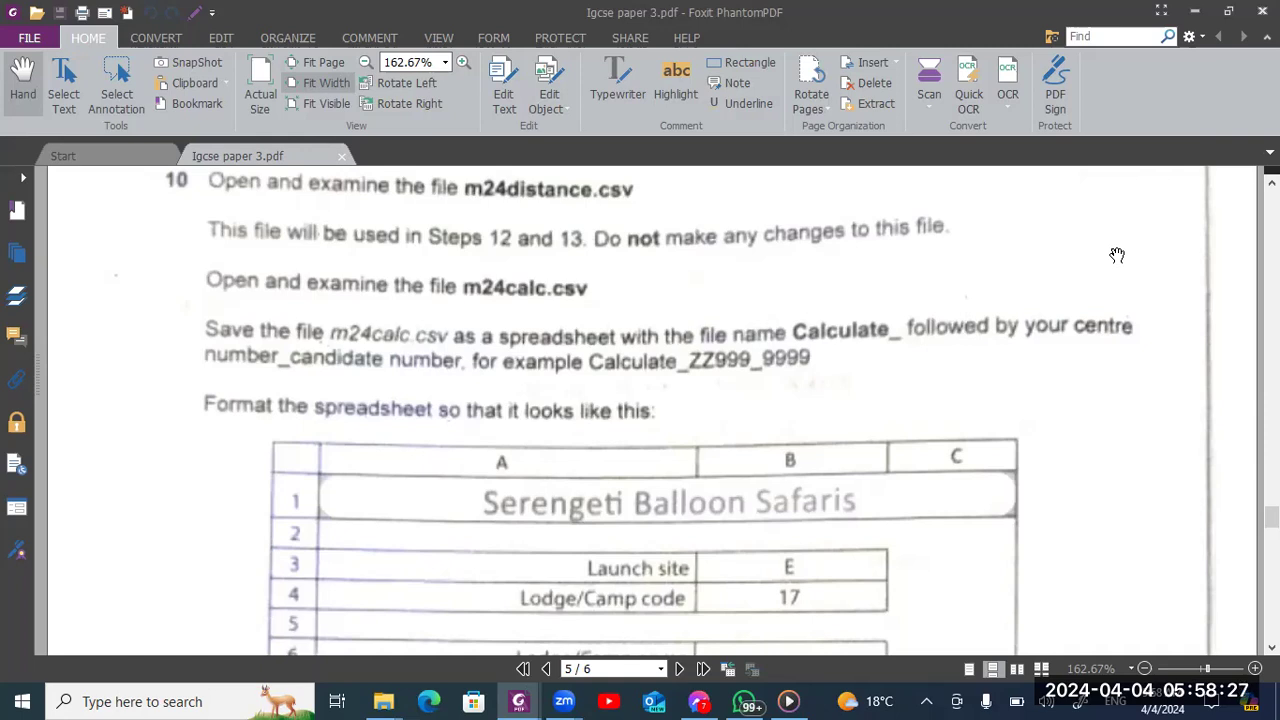
scroll(1117, 255, "down", 2)
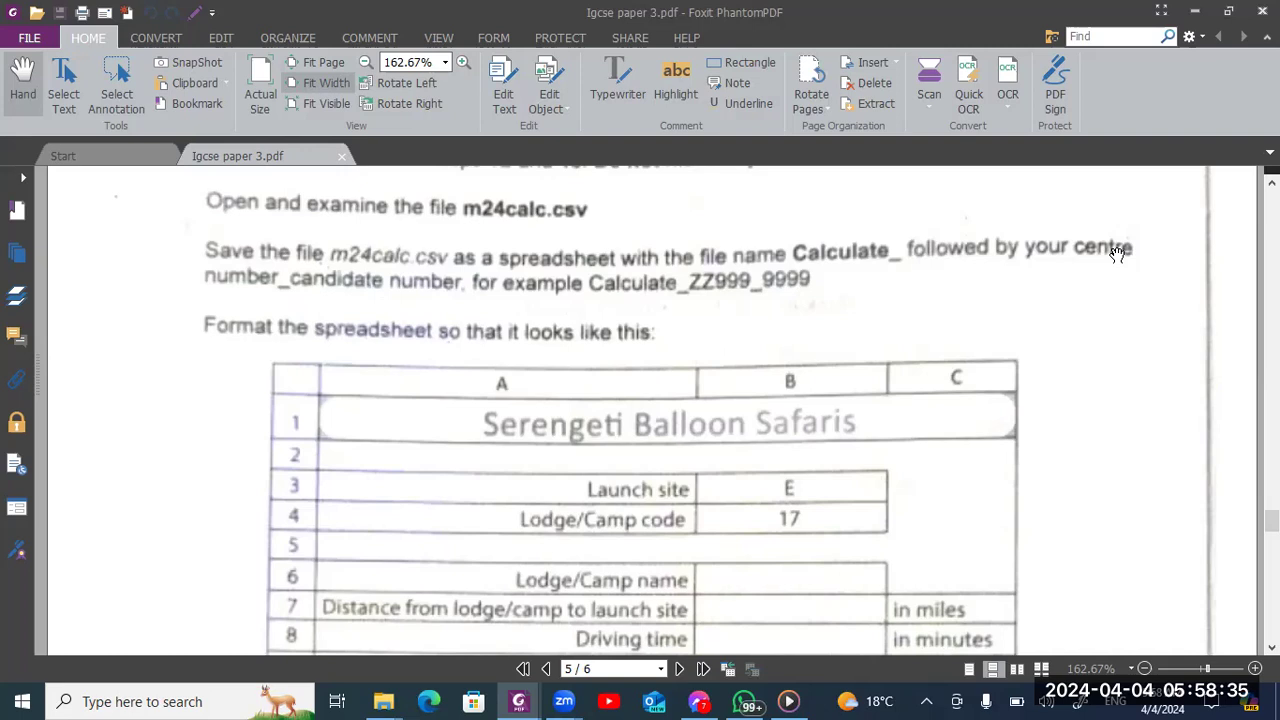
scroll(1117, 253, "down", 2)
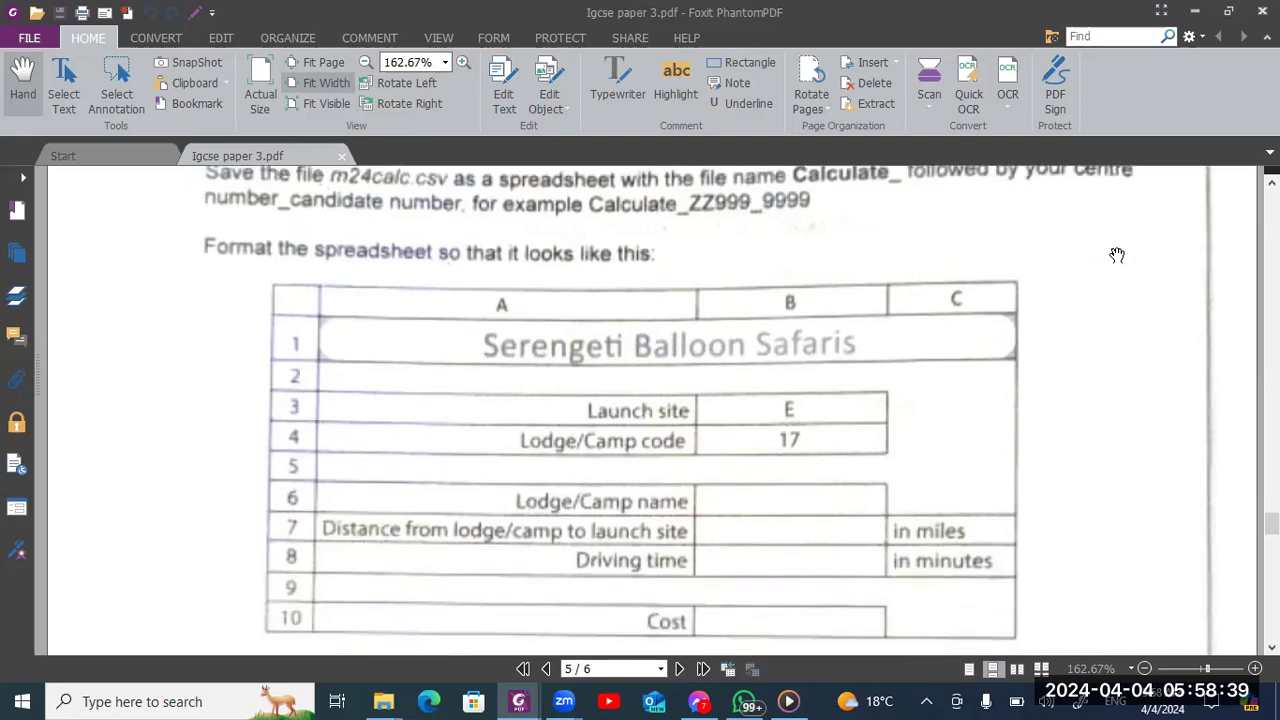
key("alt+Tab")
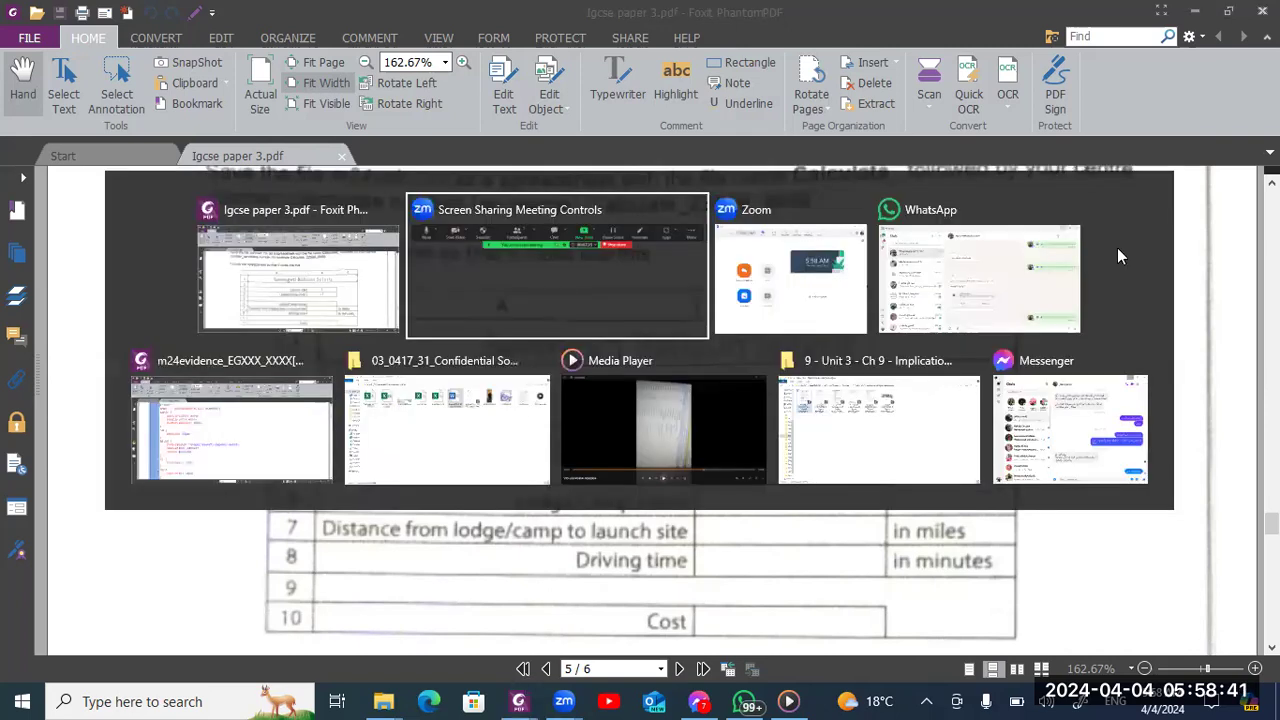
key("alt+Tab")
key("alt+Tab")
key("alt+Tab")
key("alt+Tab")
key("alt+Tab")
key("alt+shift+Tab")
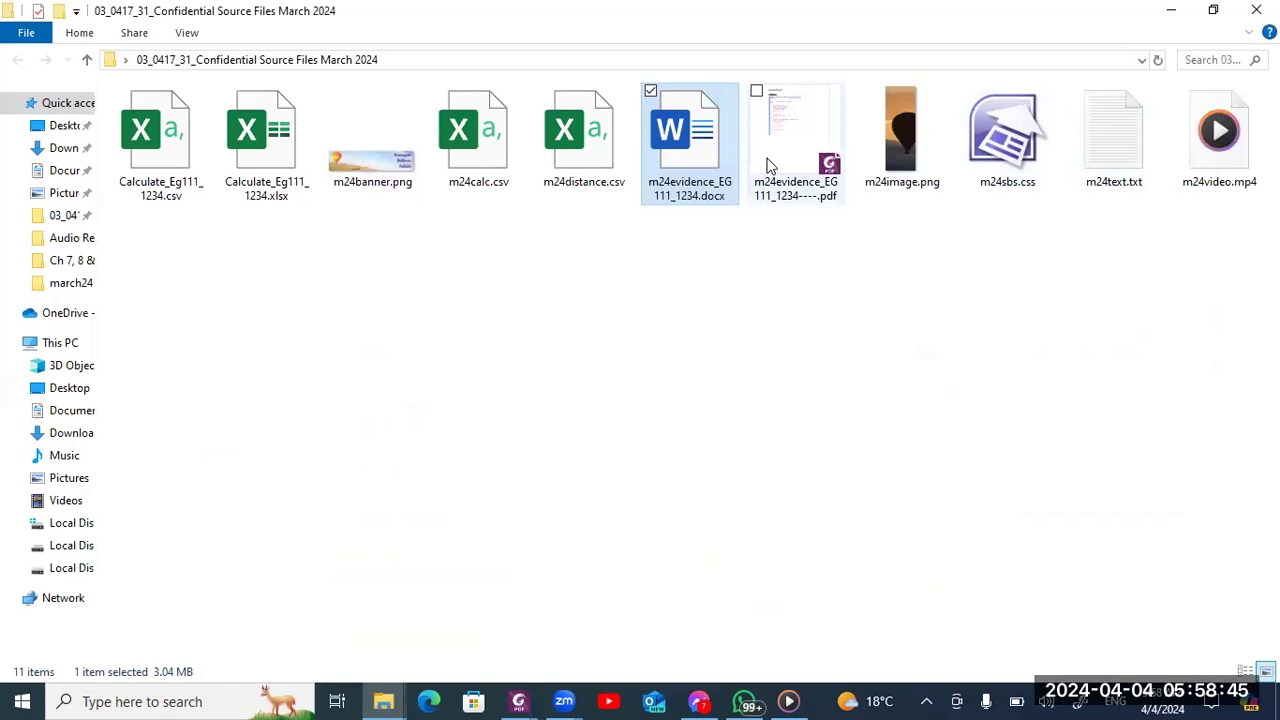
double_click(592, 170)
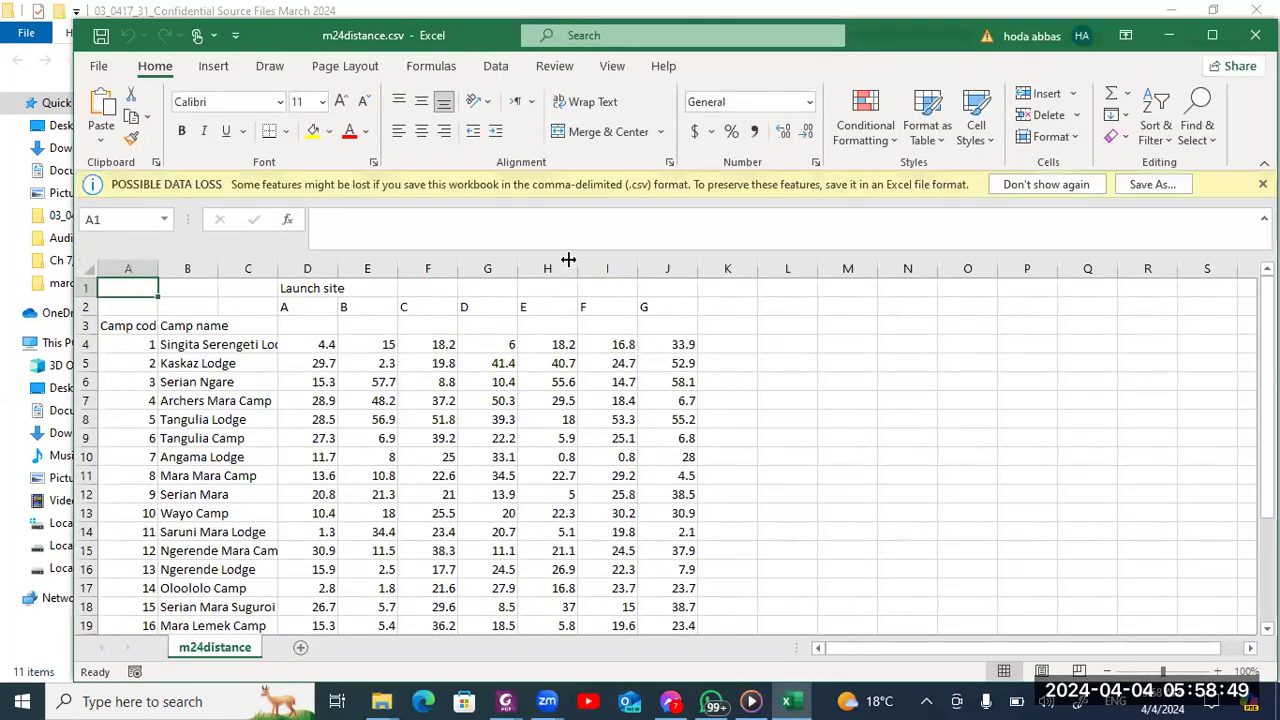
Open m24calc.csv from the source files folder and turn off the possible data loss notices
key("alt+Tab")
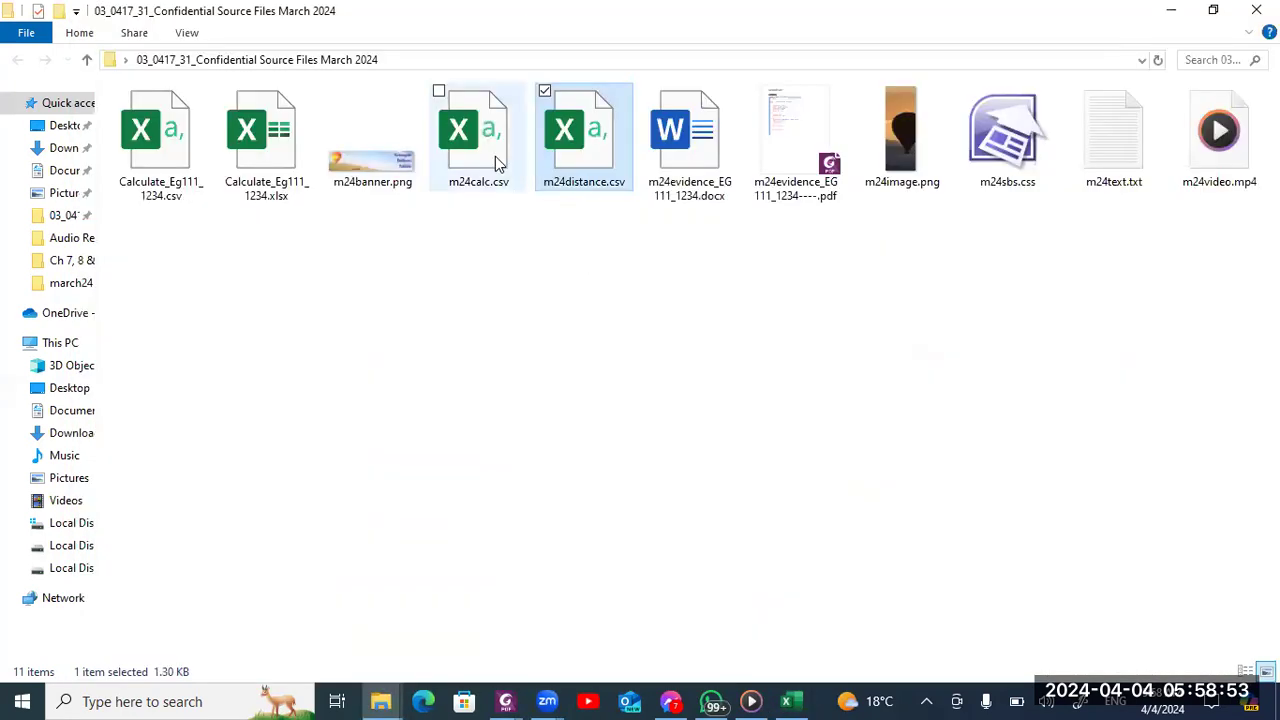
key("alt+Tab")
left_click(1040, 188)
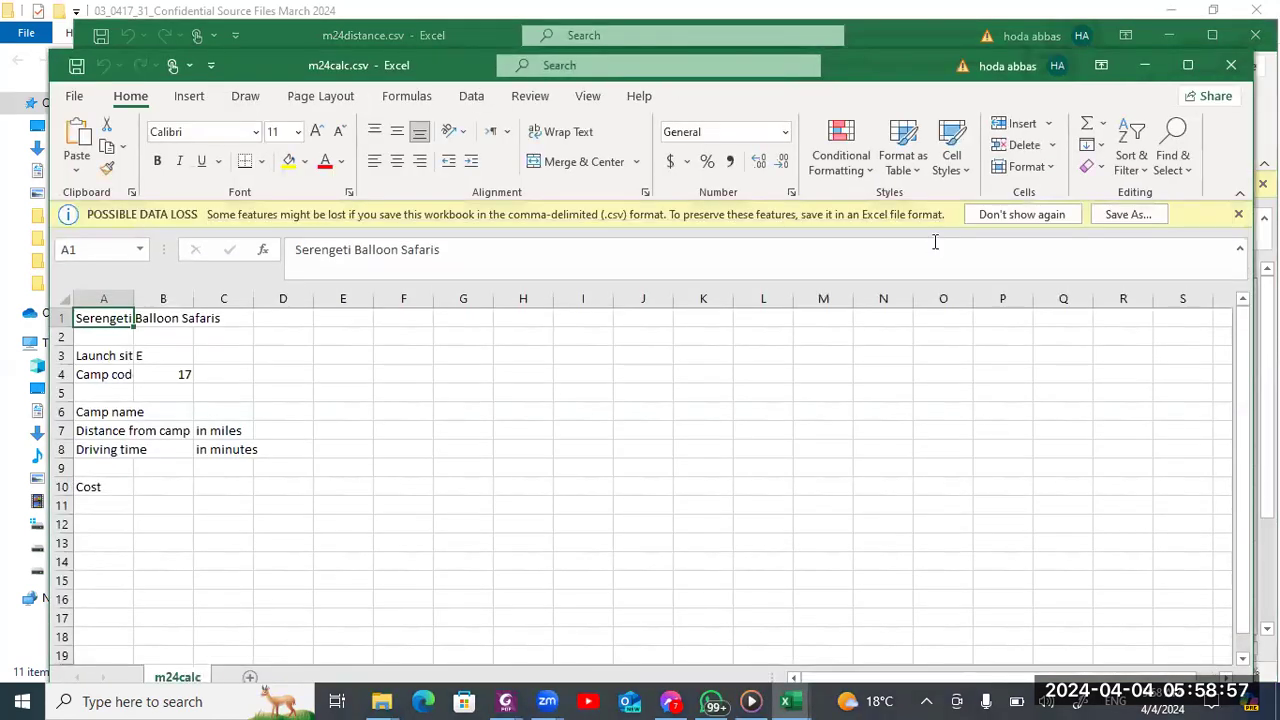
left_click(1008, 216)
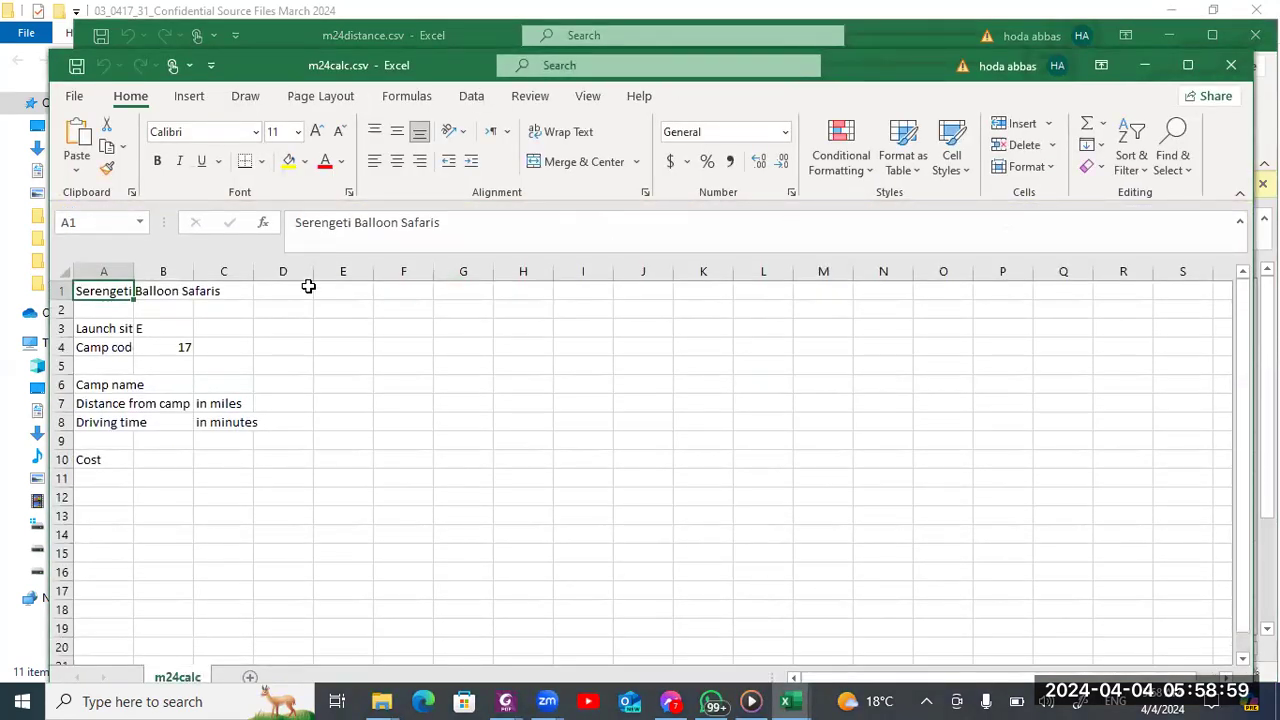
AutoFit all column widths in m24calc.csv and look over the launch site table in m24distance.csv
left_click(61, 271)
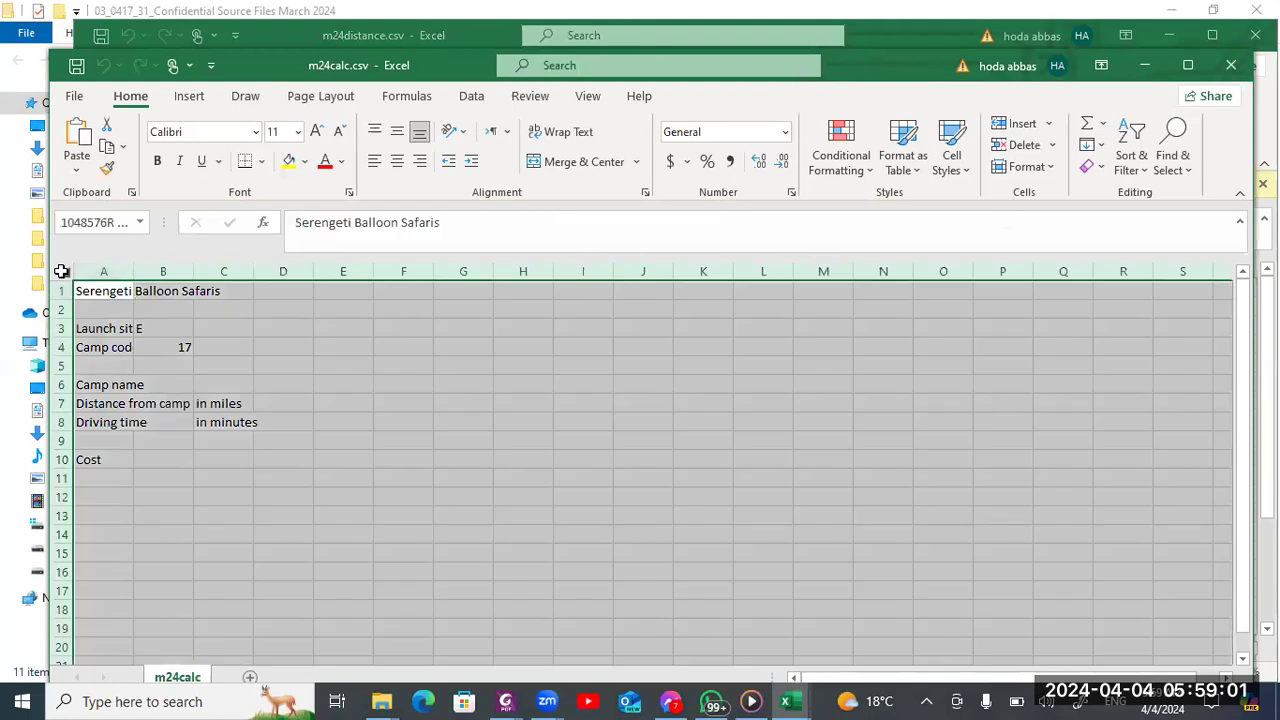
double_click(133, 271)
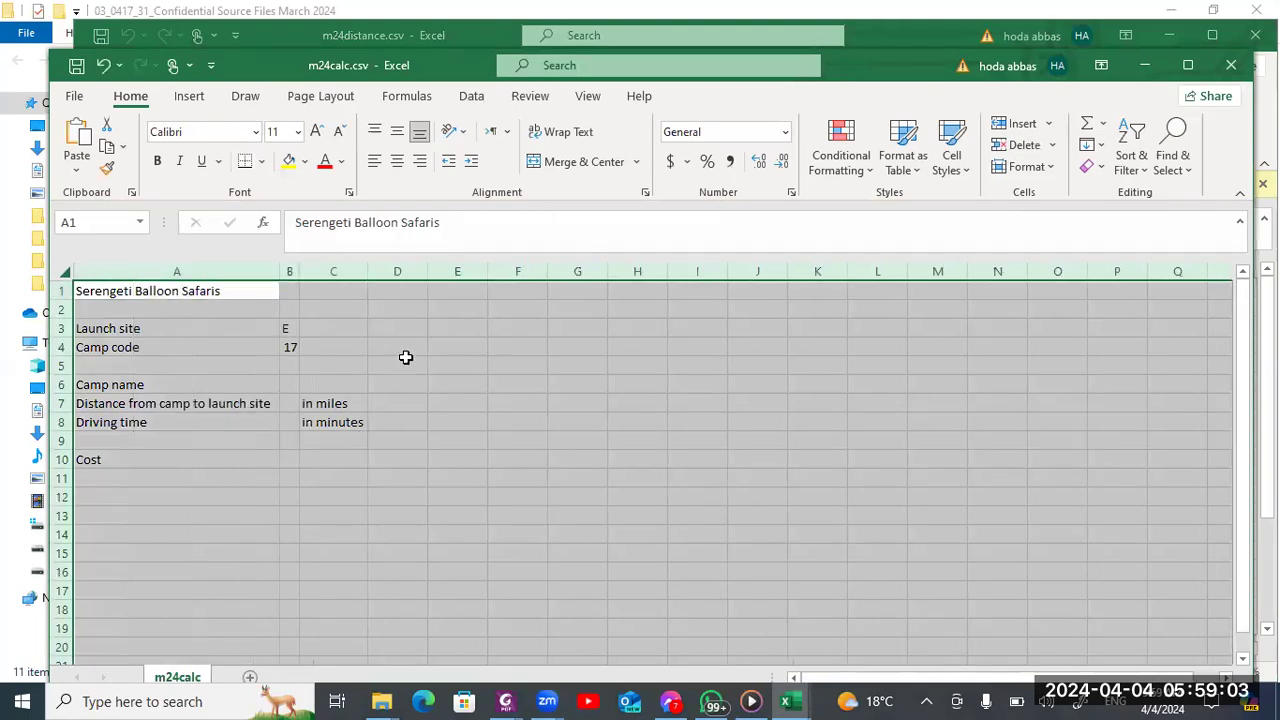
left_click(428, 35)
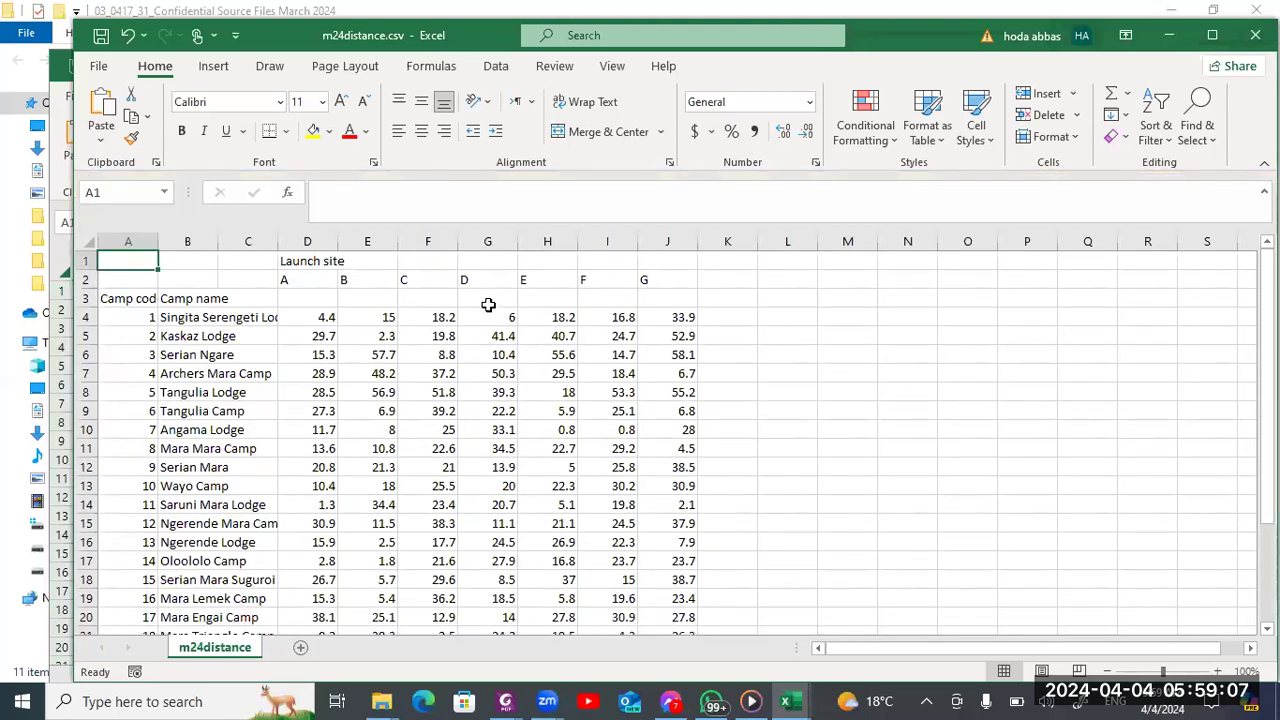
key("alt+Tab")
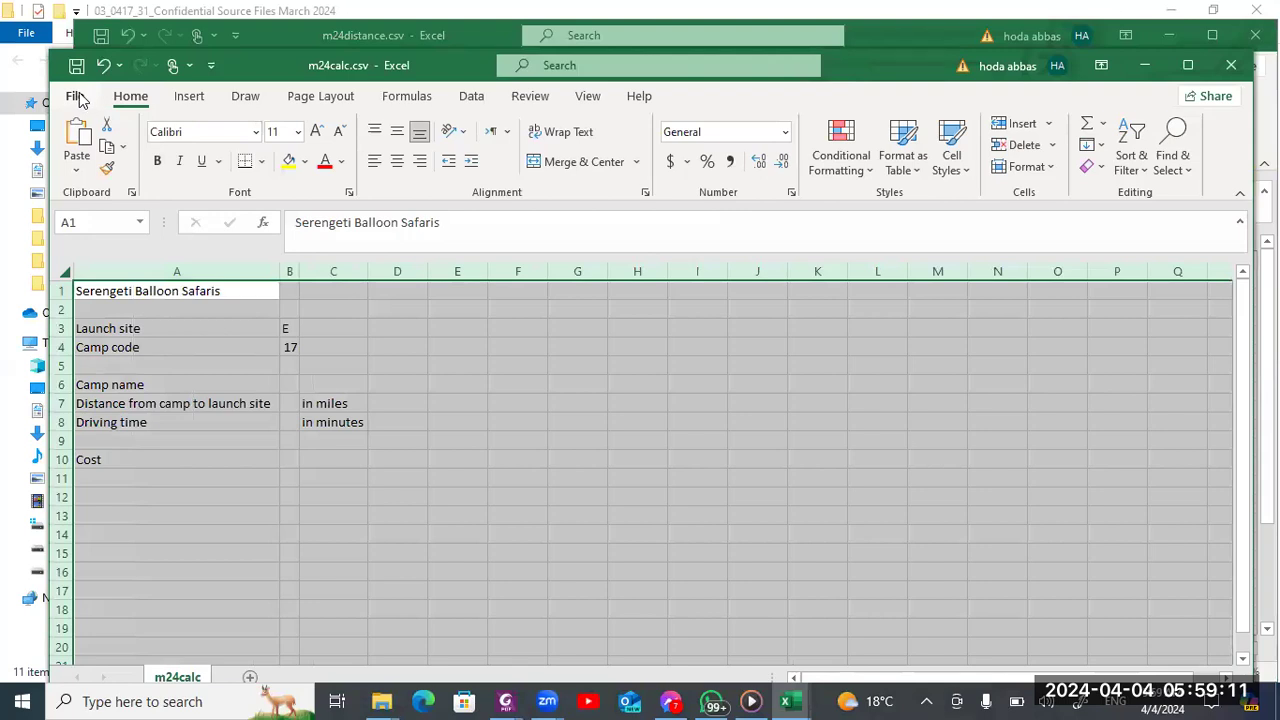
Save m24calc.csv under the new name Calculate_Eg111_1235.csv in the 03_0417_31_Confidential Source Files March 2024 folder
left_click(76, 96)
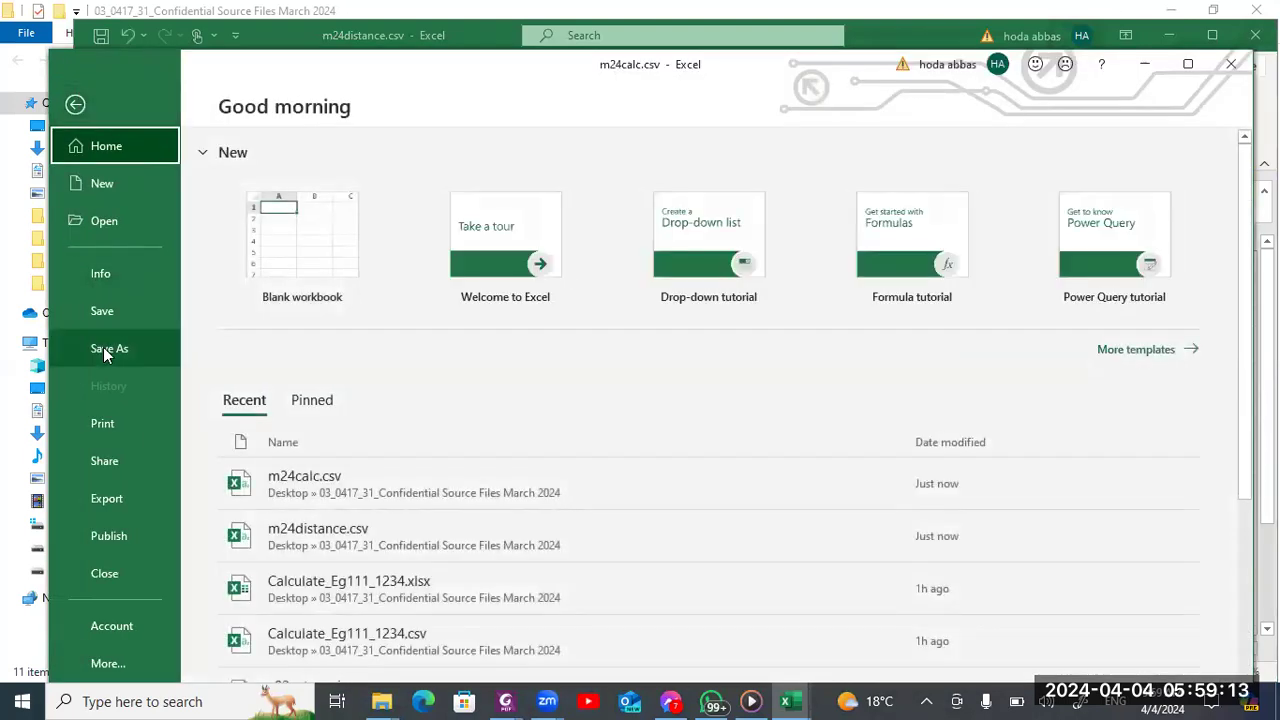
left_click(105, 352)
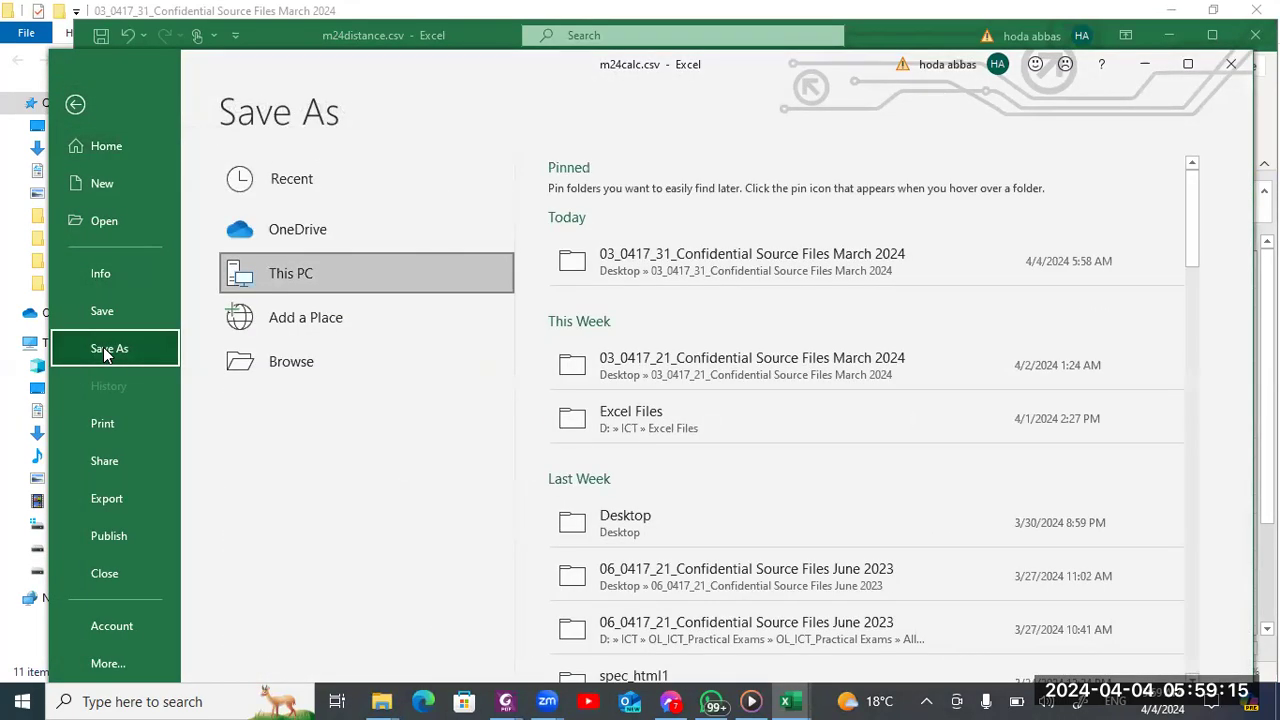
left_click(678, 266)
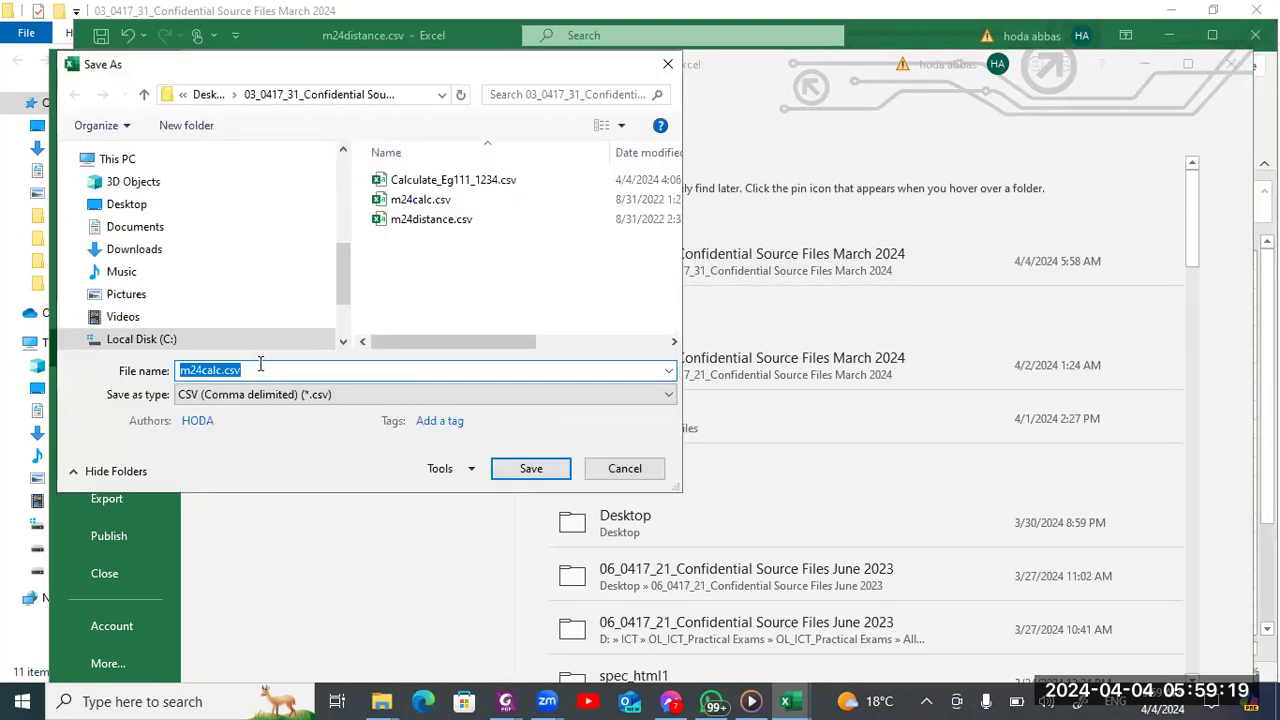
left_click(432, 180)
left_click(285, 370)
left_click(285, 369)
left_click(286, 369)
key("BackSpace")
type("5")
key("Return")
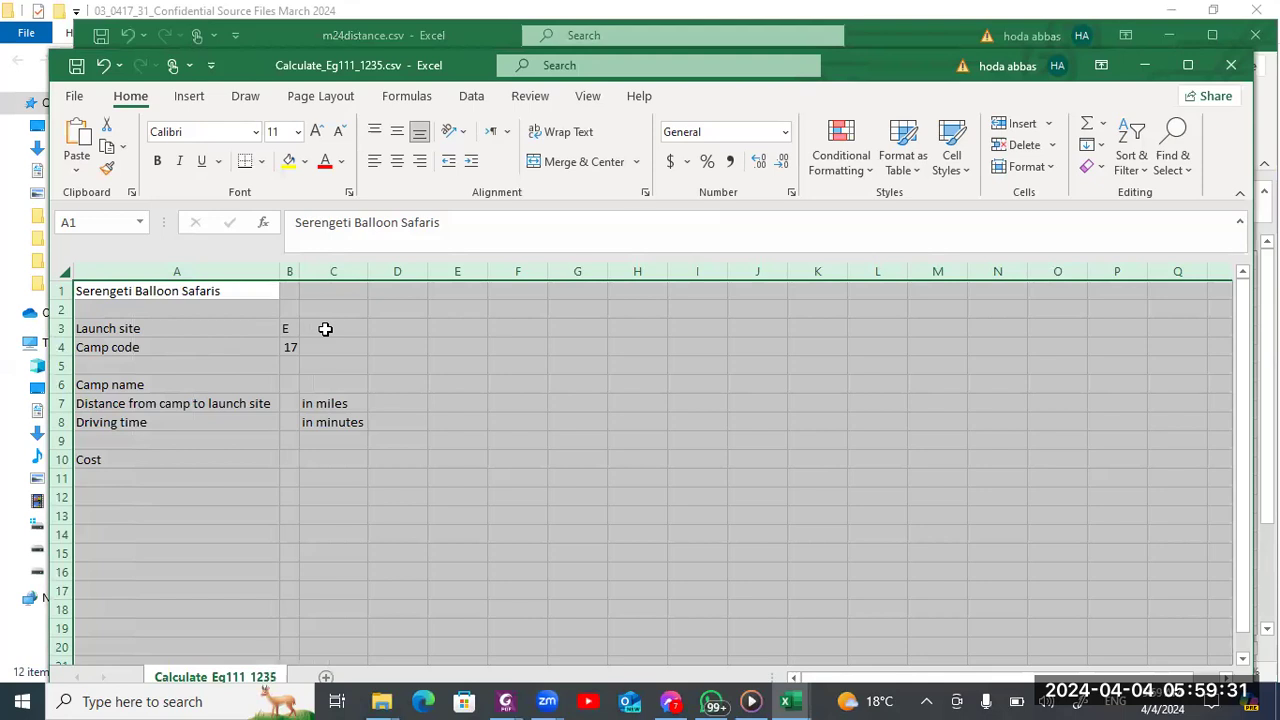
Following the exam paper's layout instructions, set the title in A1:C1 to 18 point and merge and center those cells
key("alt+Tab")
key("alt+Tab")
key("alt+Tab")
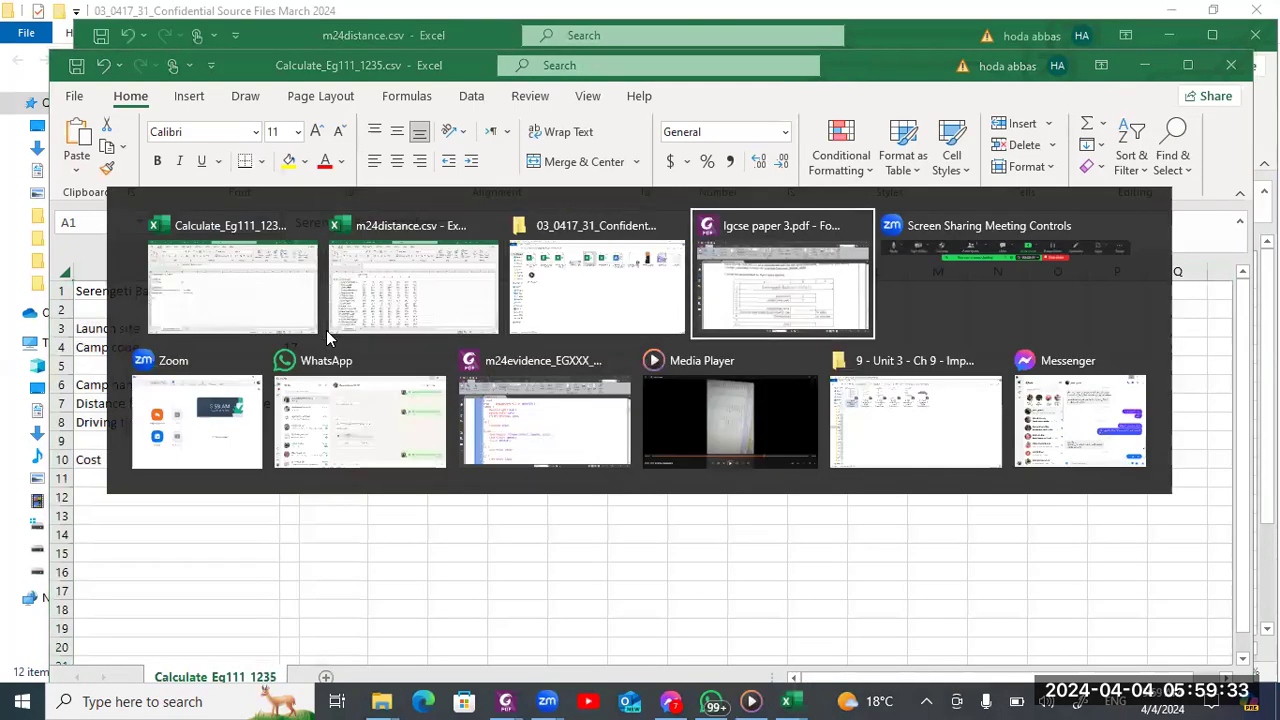
scroll(326, 337, "down", 3)
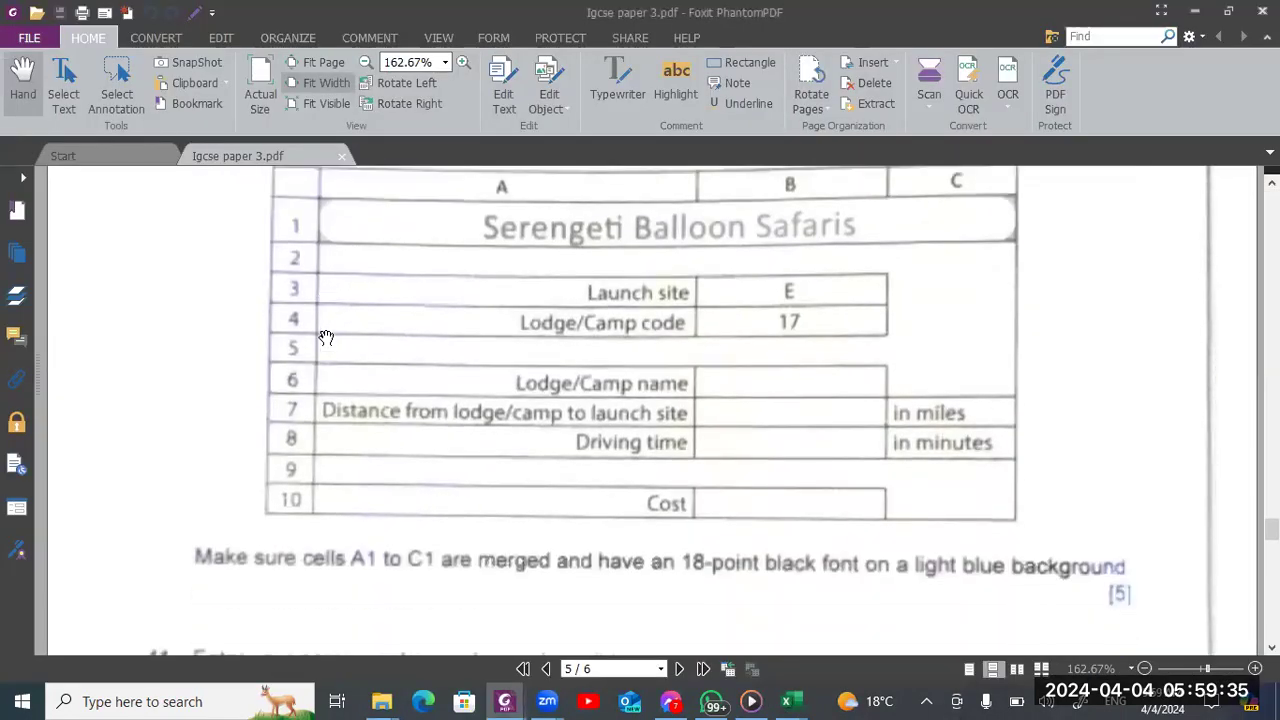
scroll(326, 337, "up", 1)
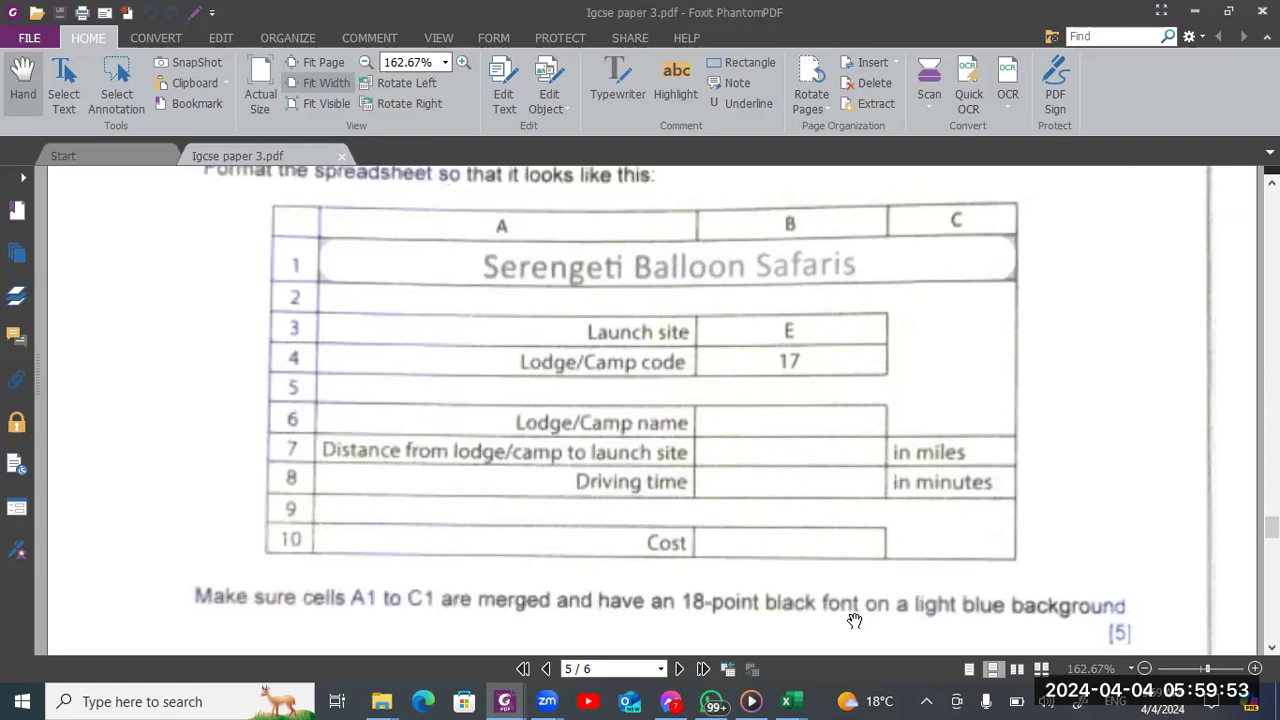
key("alt+Tab")
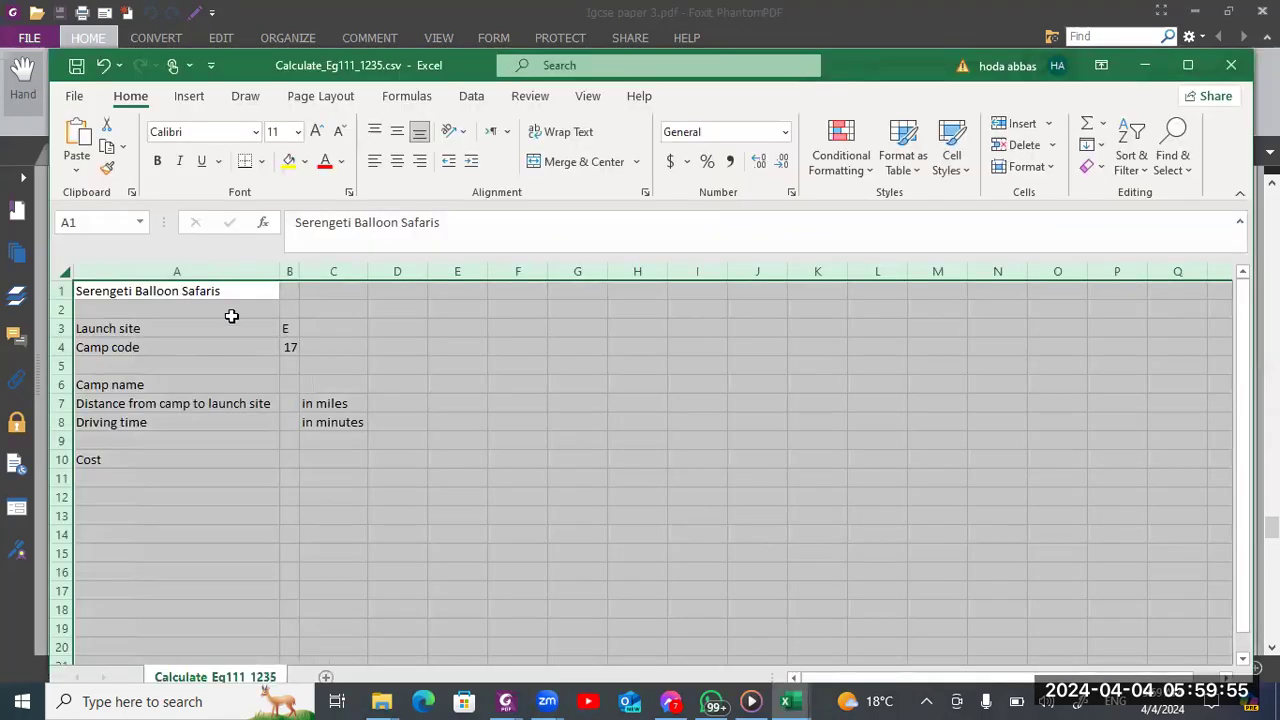
left_click_drag(211, 290, 345, 291)
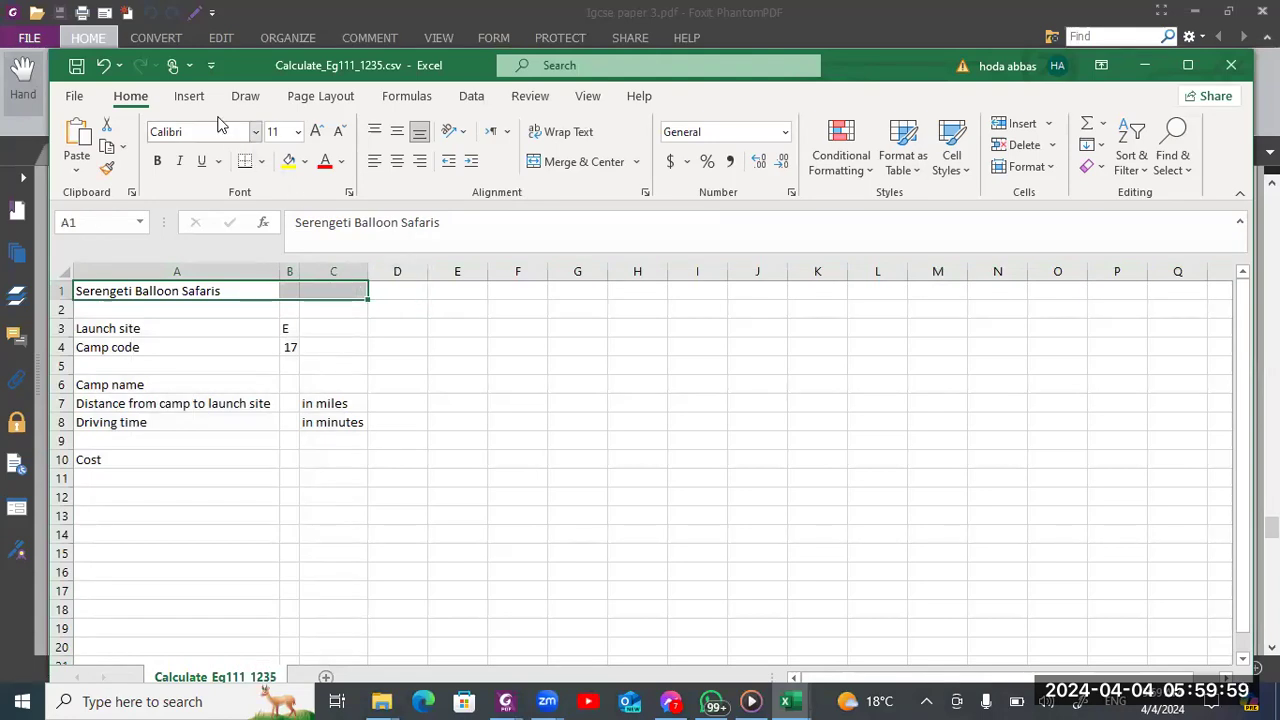
left_click(296, 133)
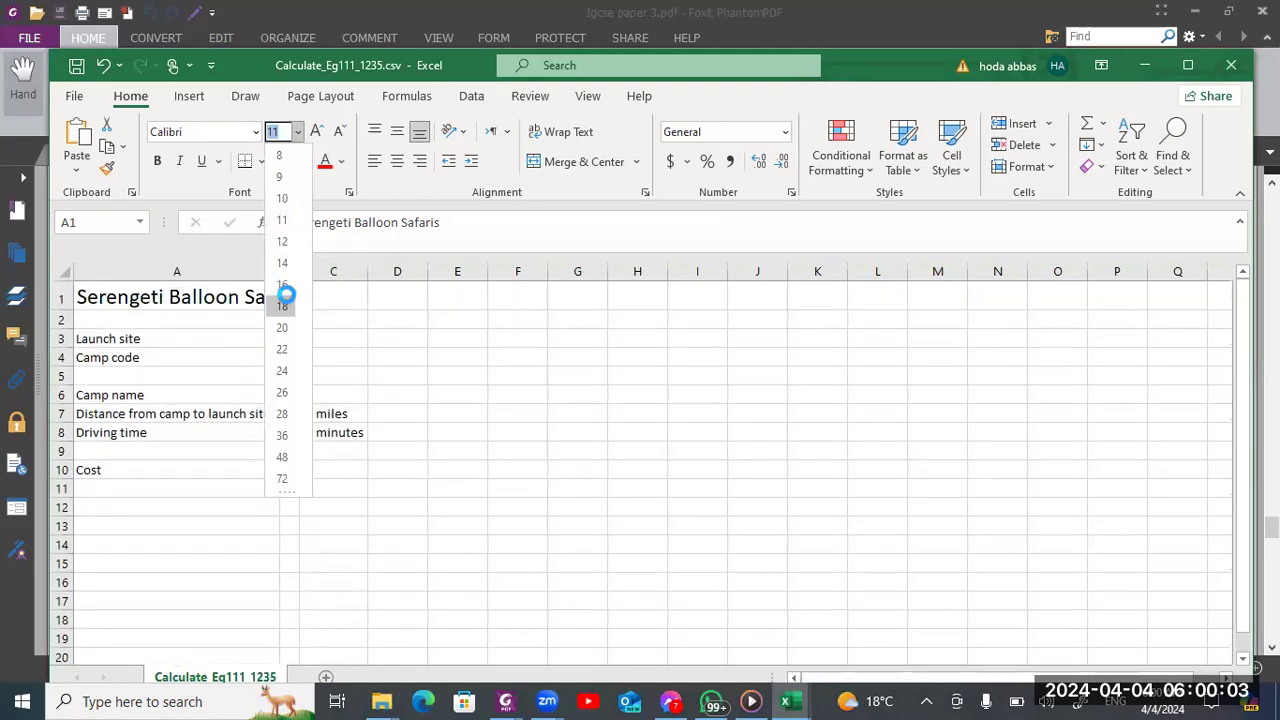
left_click(284, 305)
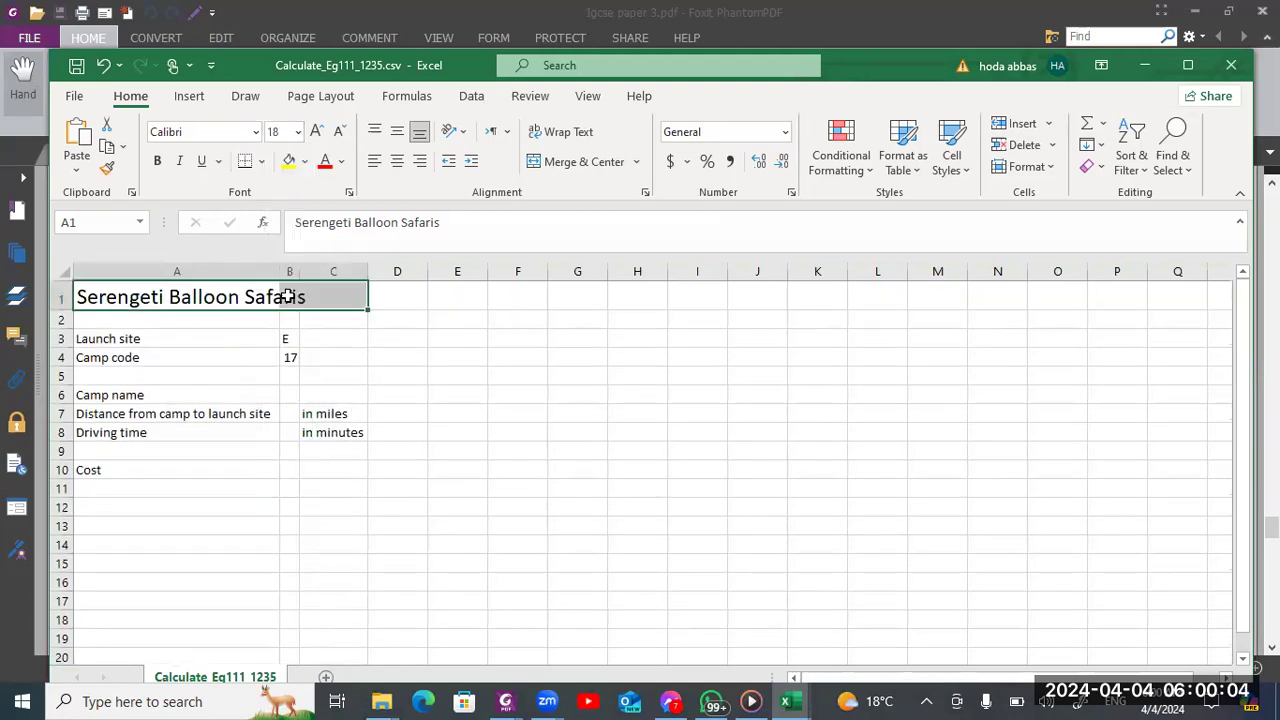
left_click(558, 163)
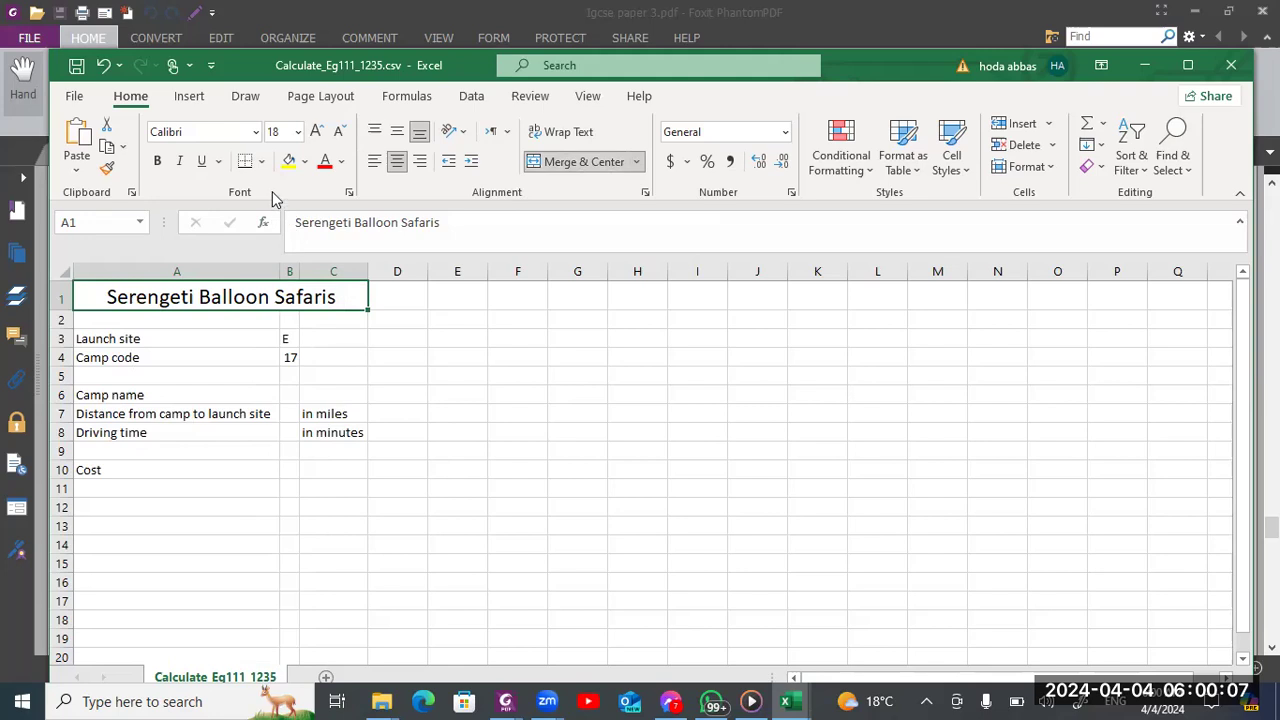
Fill the merged title cell with light blue and widen column B to about half the width of column A
left_click(304, 162)
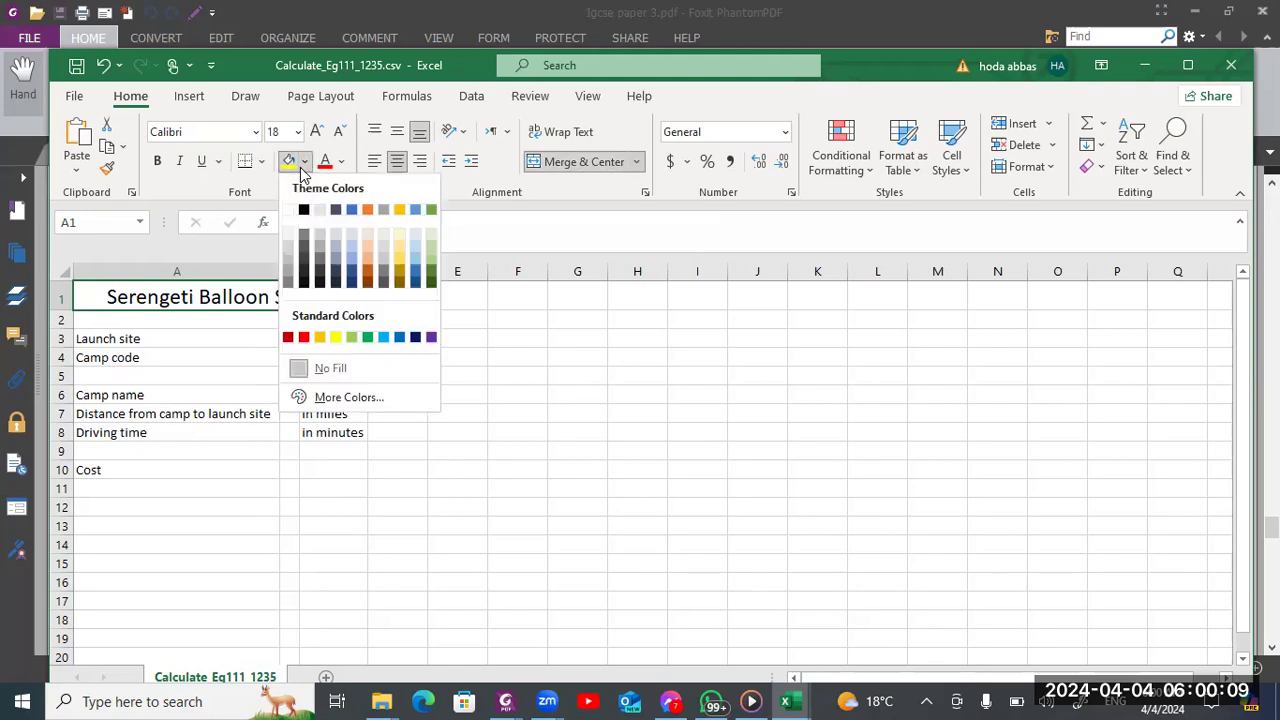
left_click(352, 250)
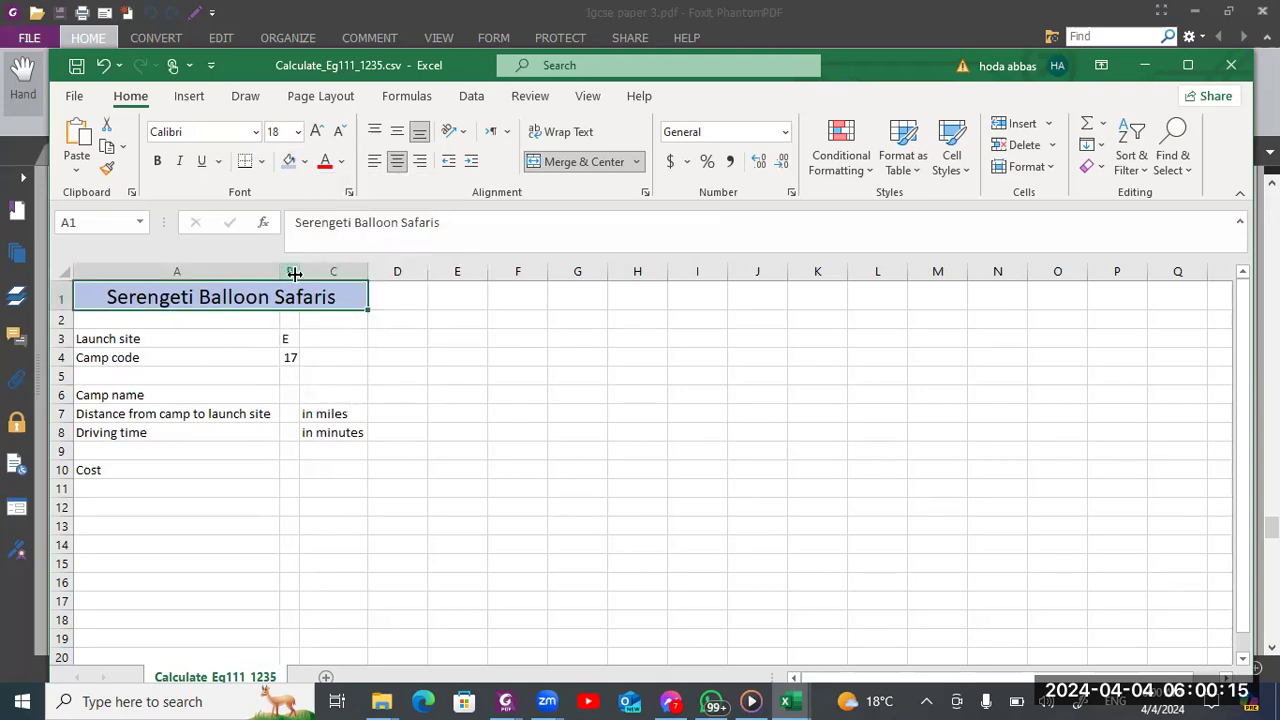
left_click_drag(297, 272, 391, 272)
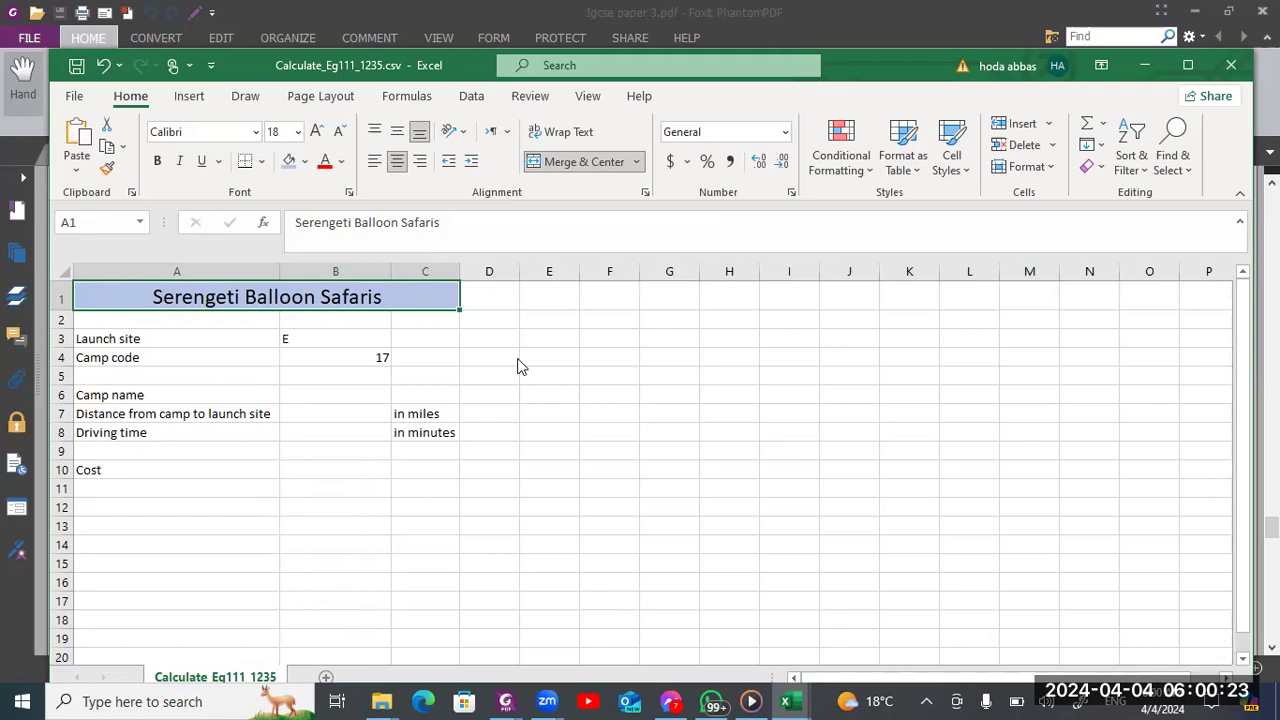
Check the layout in the exam paper and right-align the row labels in cells A3 to A10
key("alt+Tab")
key("alt+Tab")
key("alt+Tab")
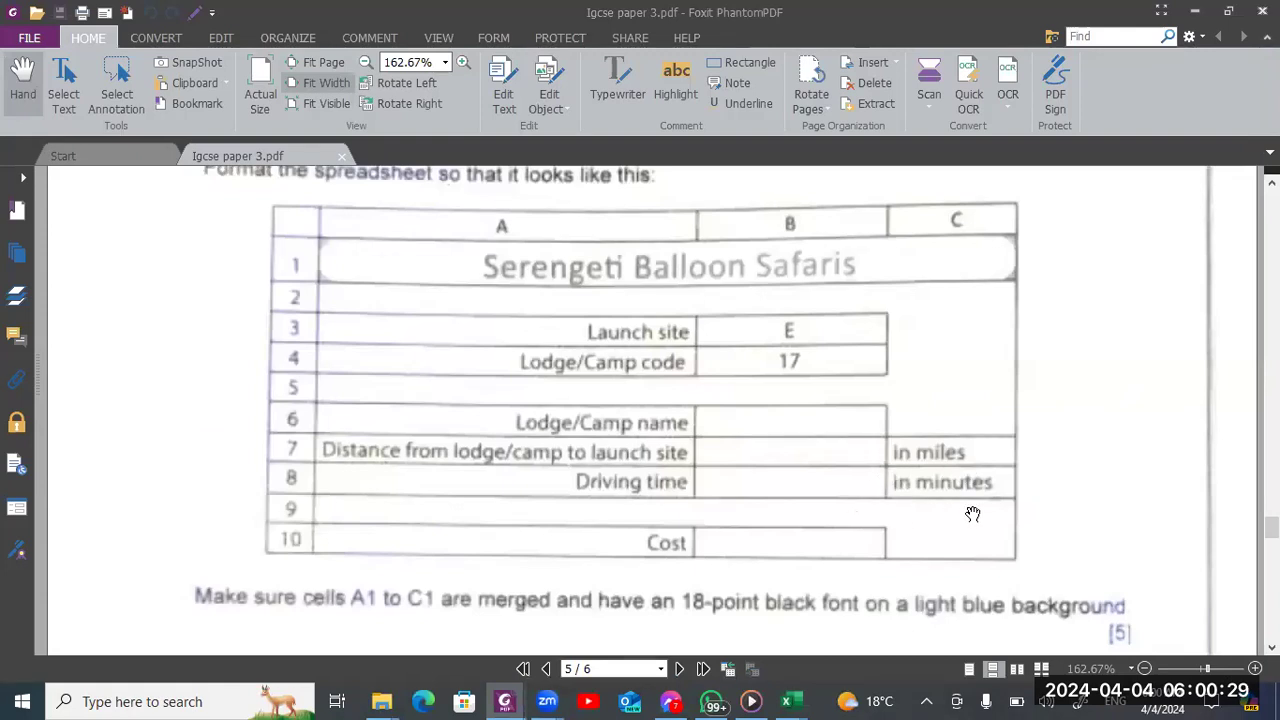
key("alt+Tab")
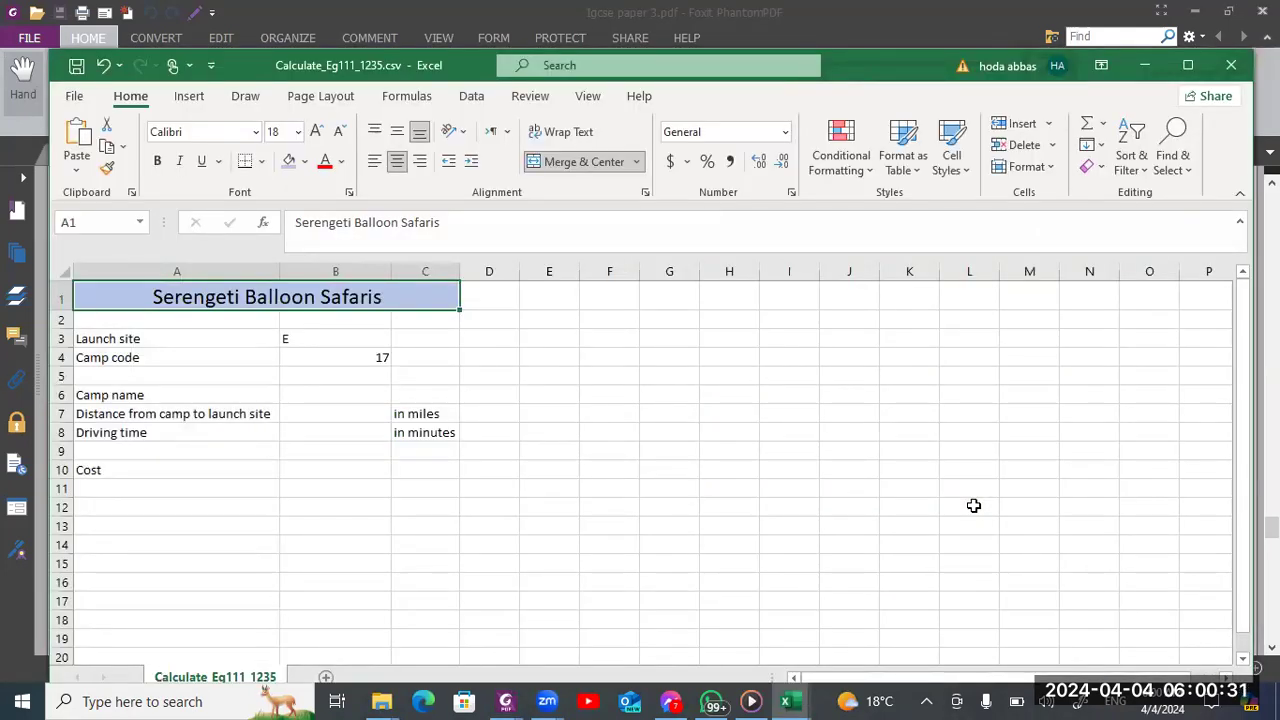
key("alt+Tab")
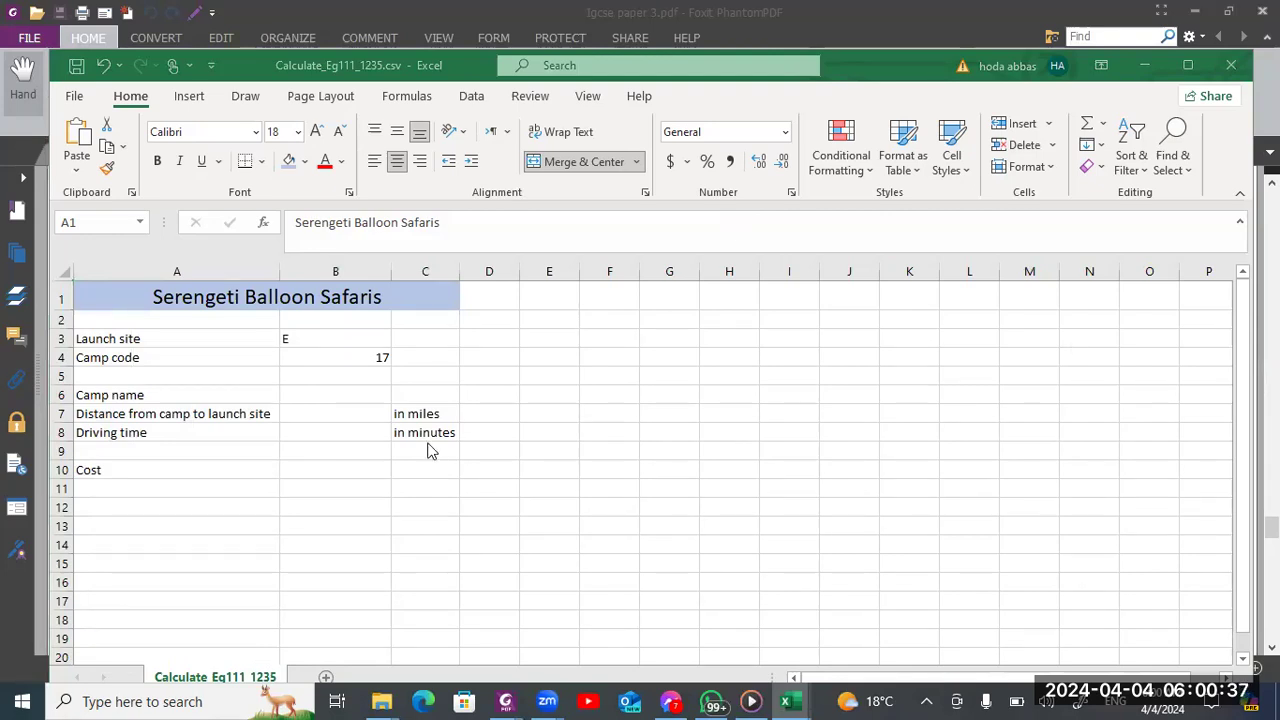
double_click(193, 300)
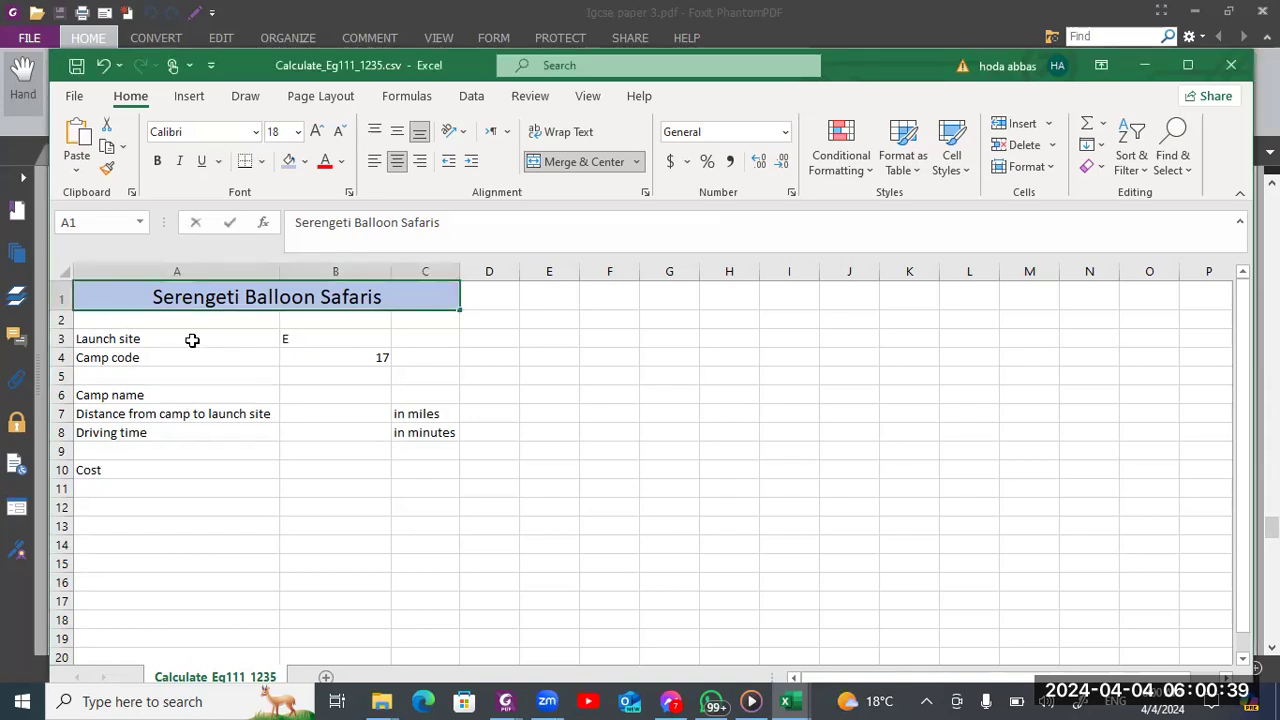
left_click_drag(192, 335, 186, 466)
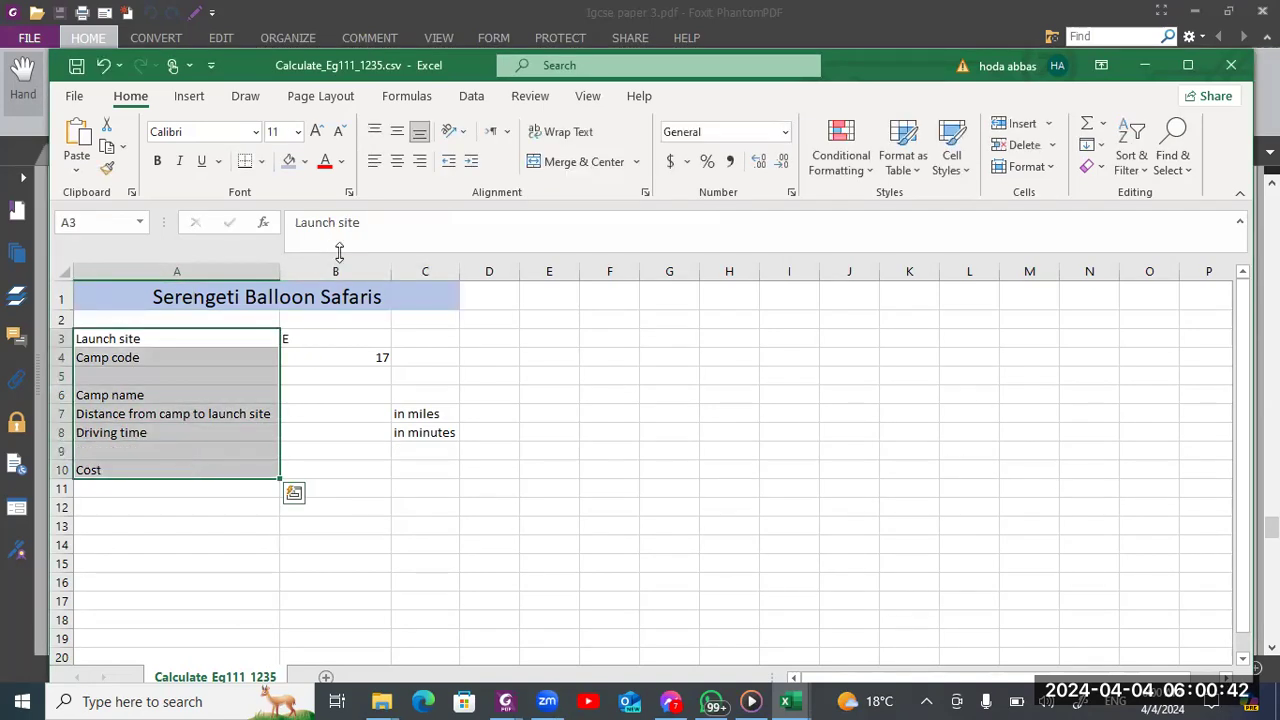
left_click(419, 161)
Center the launch site and camp code values in cells B3 and B4
left_click(352, 337)
right_click(345, 342)
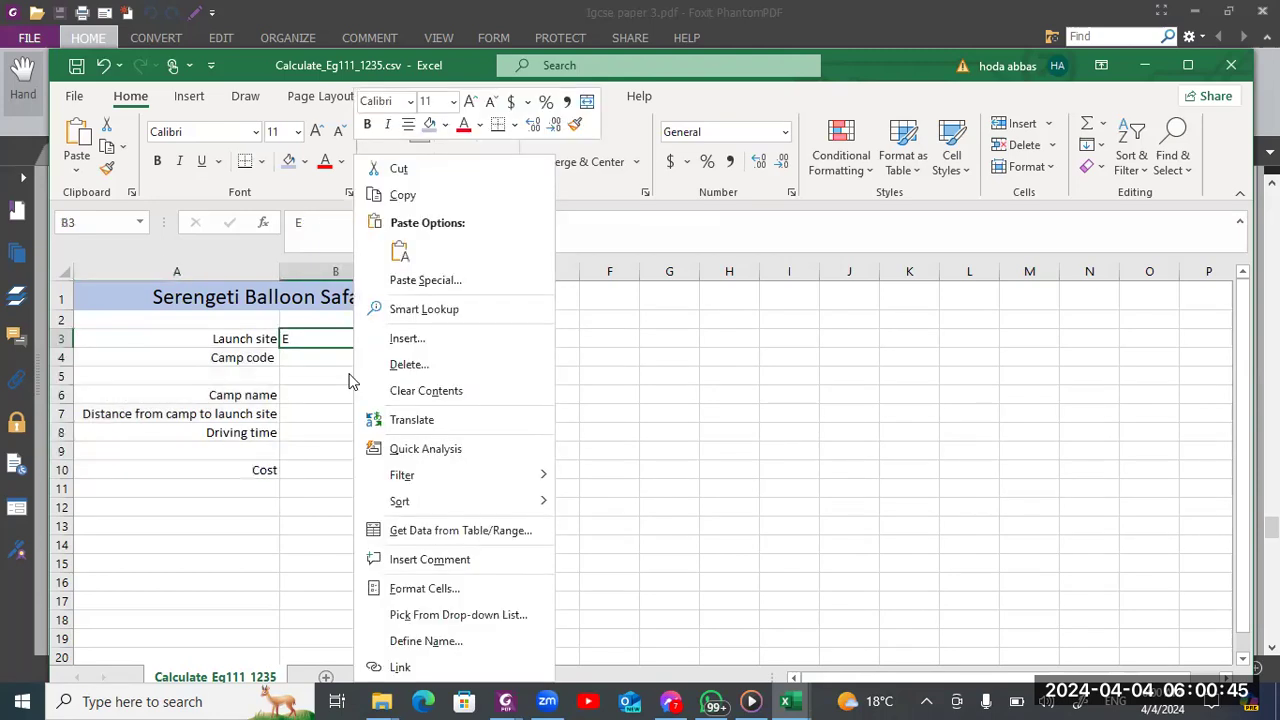
left_click(318, 350)
left_click_drag(322, 342, 323, 358)
left_click(397, 162)
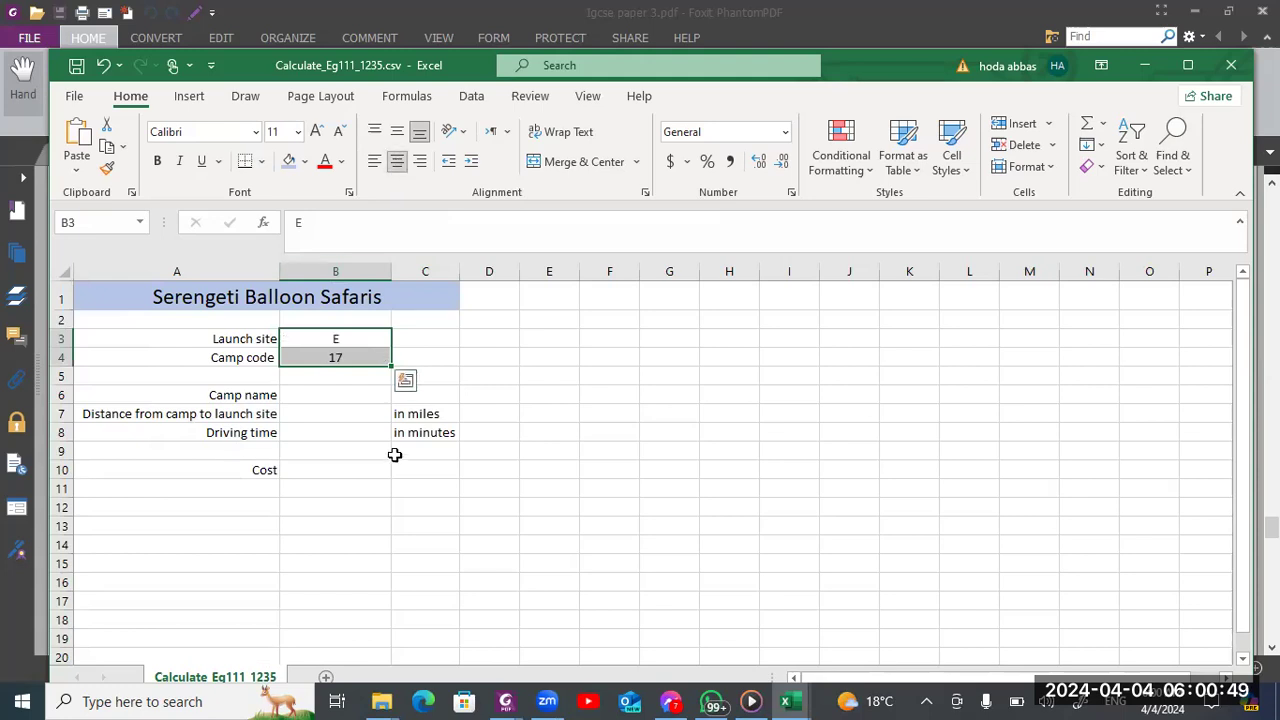
Compare the column proportions with the exam paper's layout and widen column B slightly to match
key("alt+Tab")
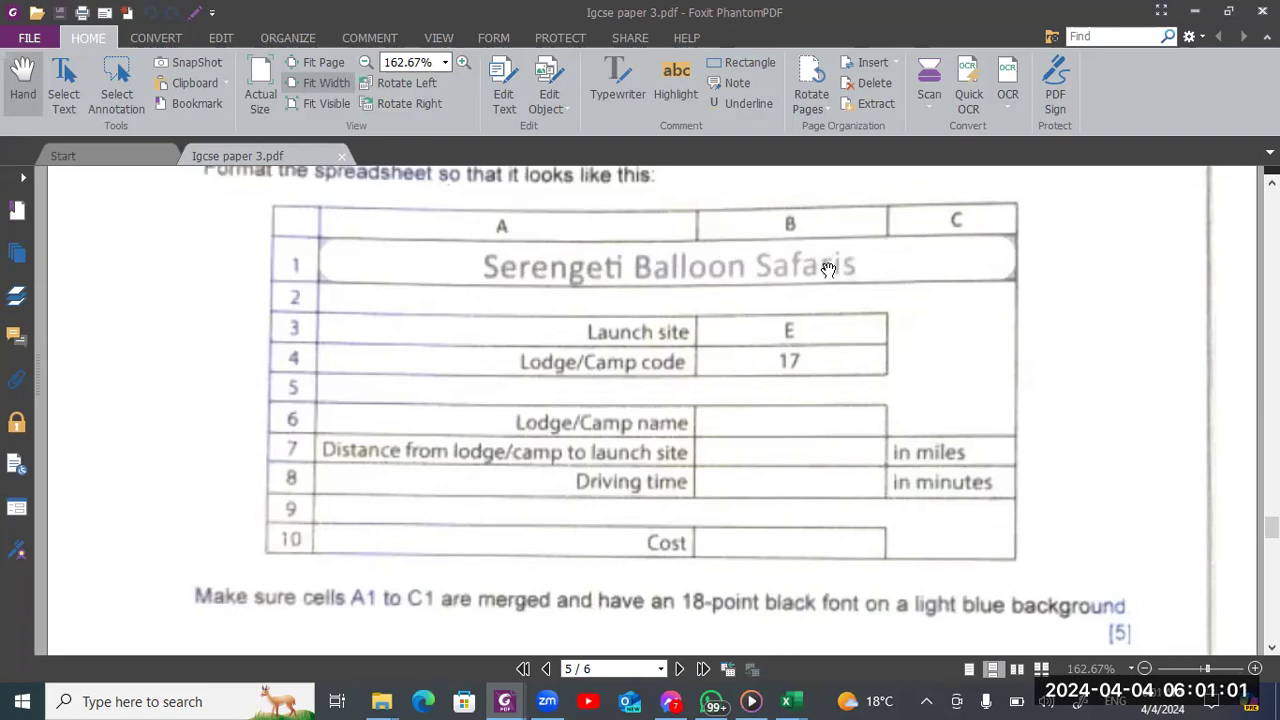
key("alt+Tab")
key("shift+Down")
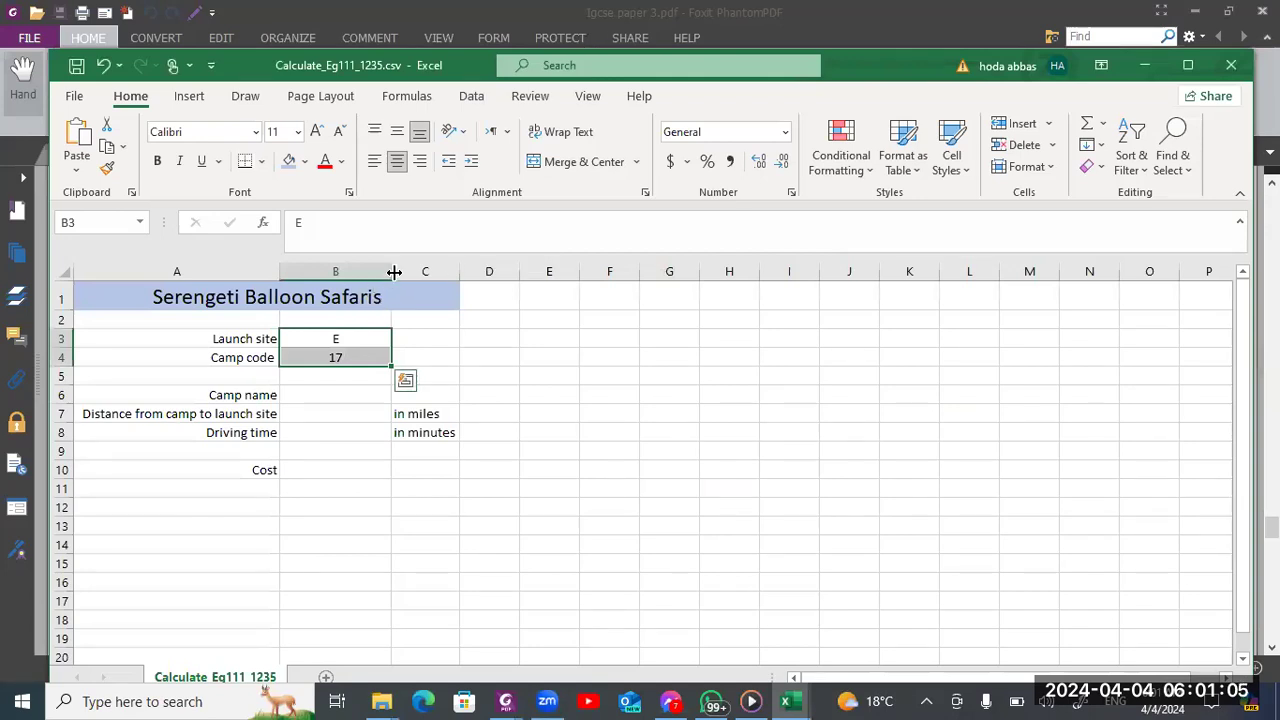
left_click_drag(391, 272, 404, 272)
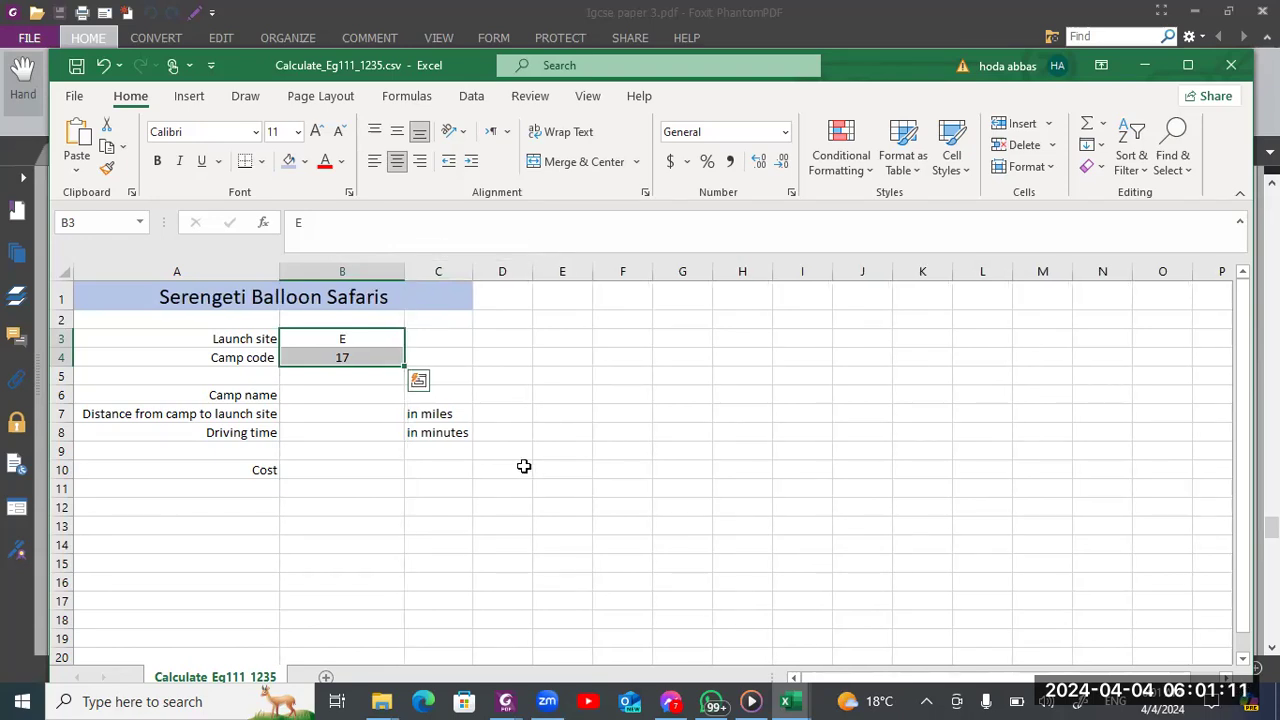
key("alt+Tab")
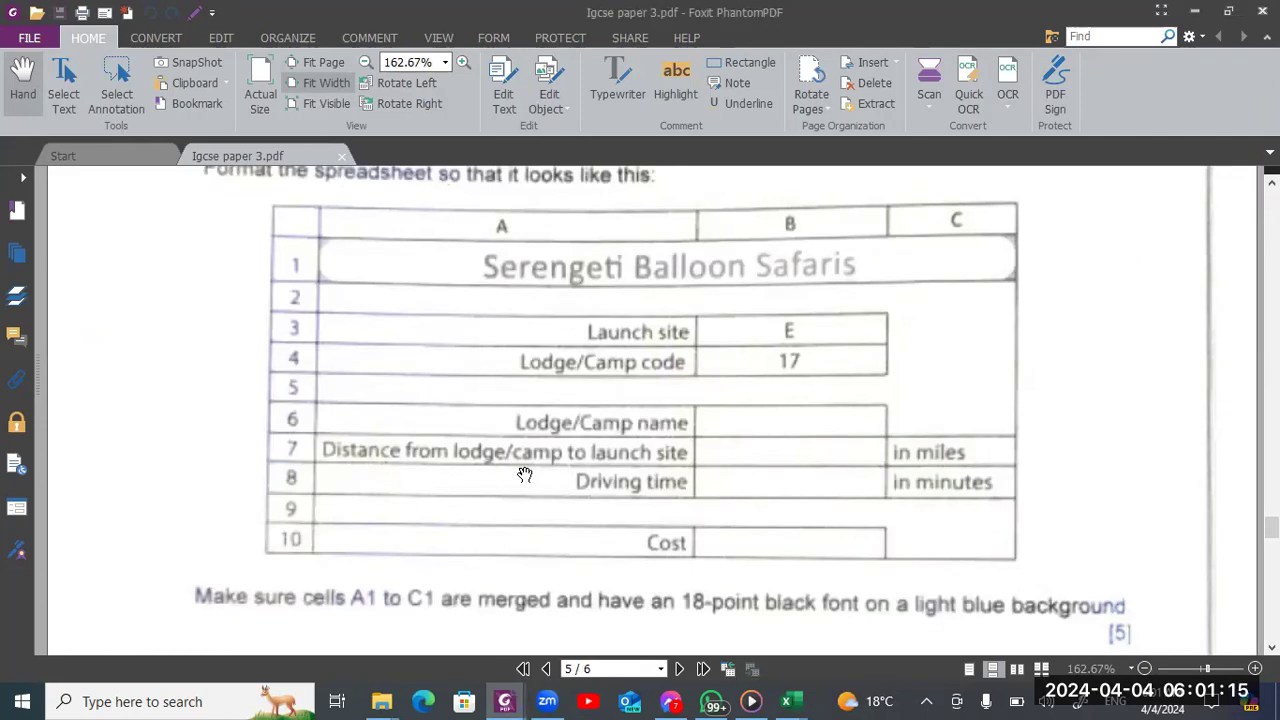
key("alt+Tab")
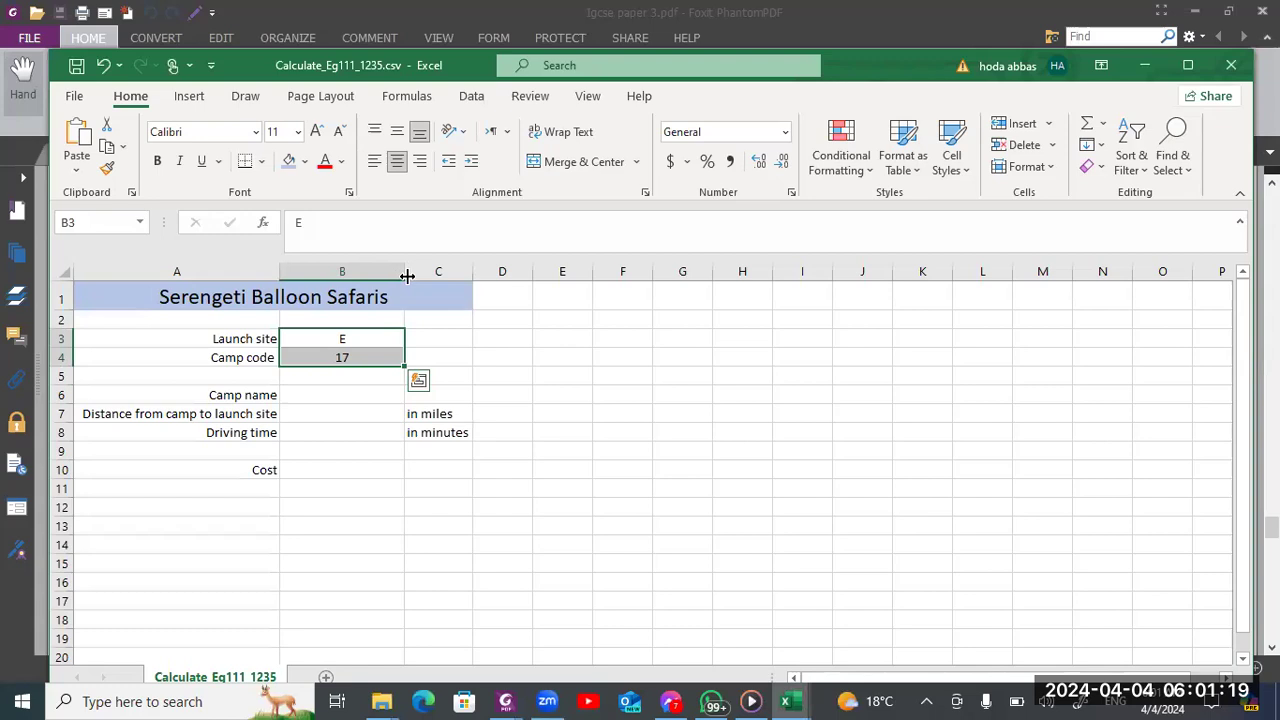
left_click_drag(409, 274, 403, 276)
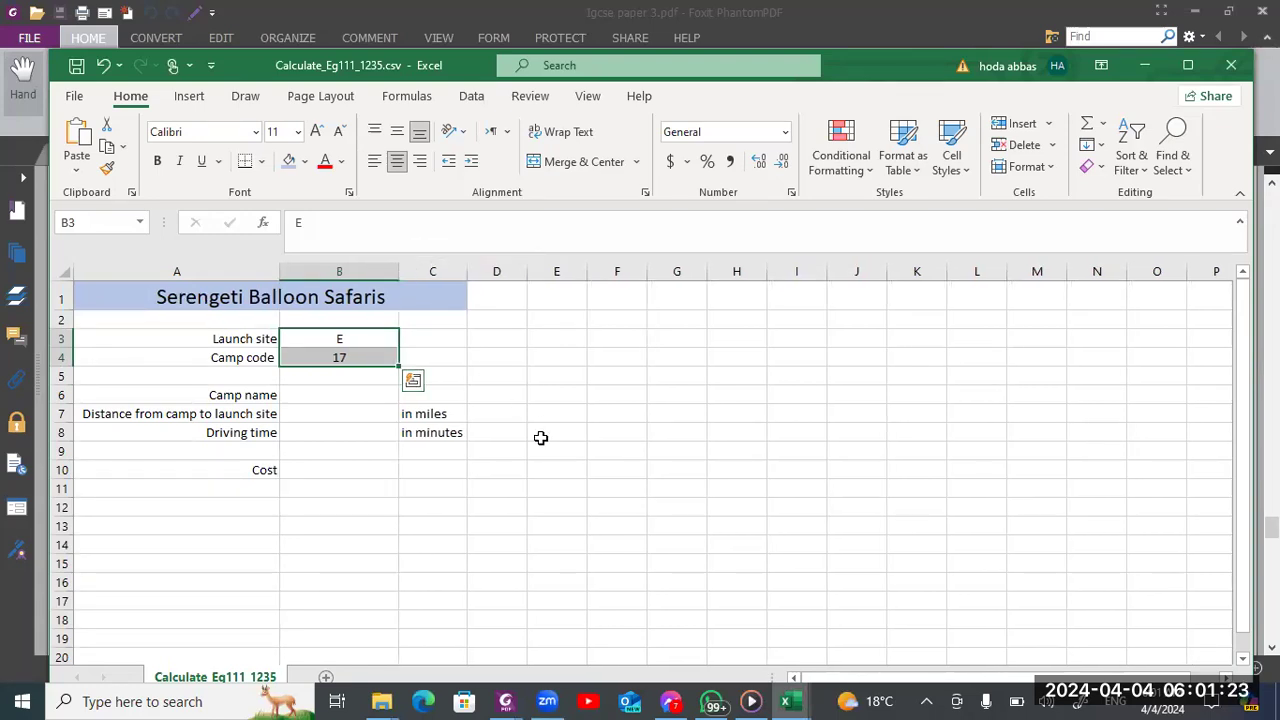
Check the header instruction in the exam paper's question 11 and open the sheet's custom header for editing
key("alt+Tab")
scroll(390, 432, "down", 5)
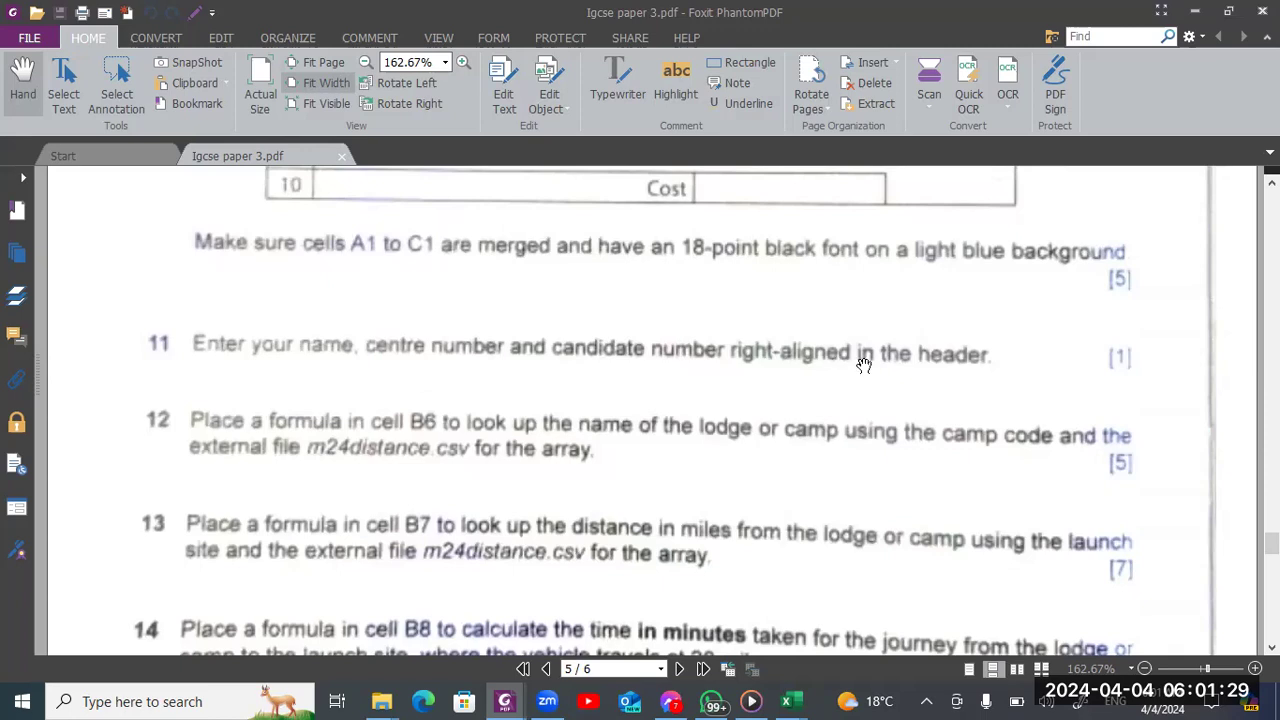
key("alt+Tab")
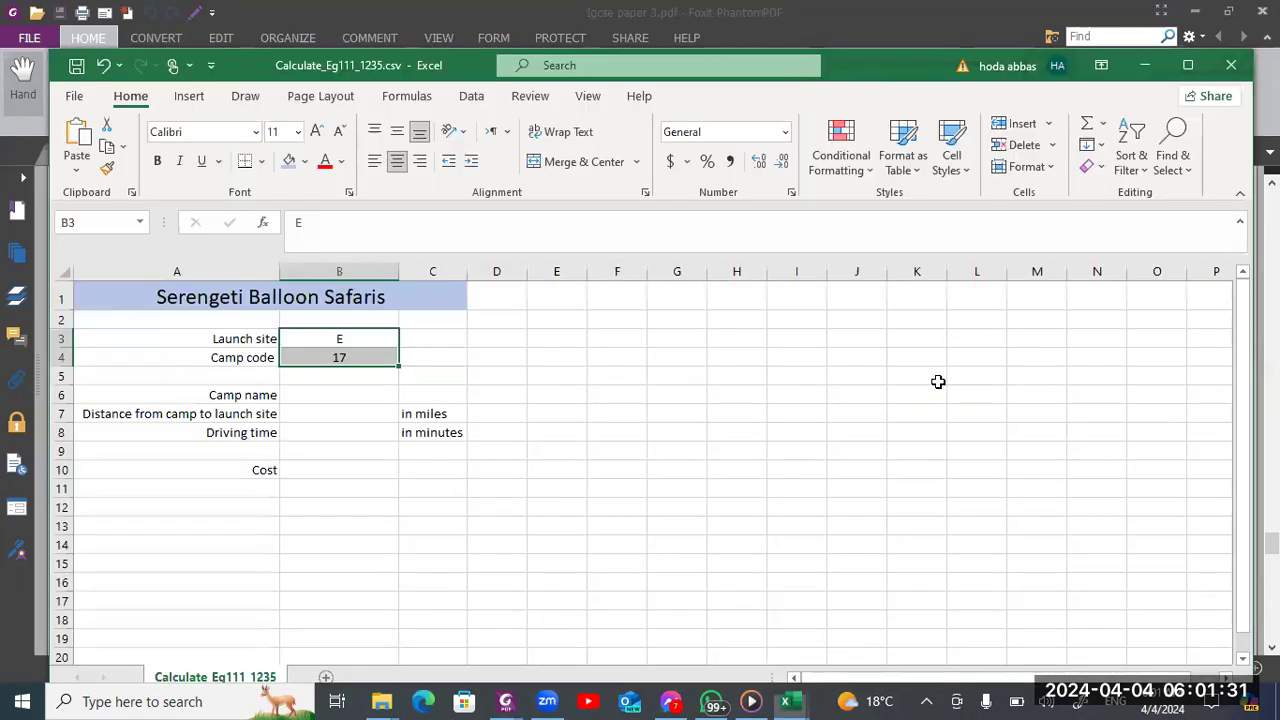
left_click(80, 100)
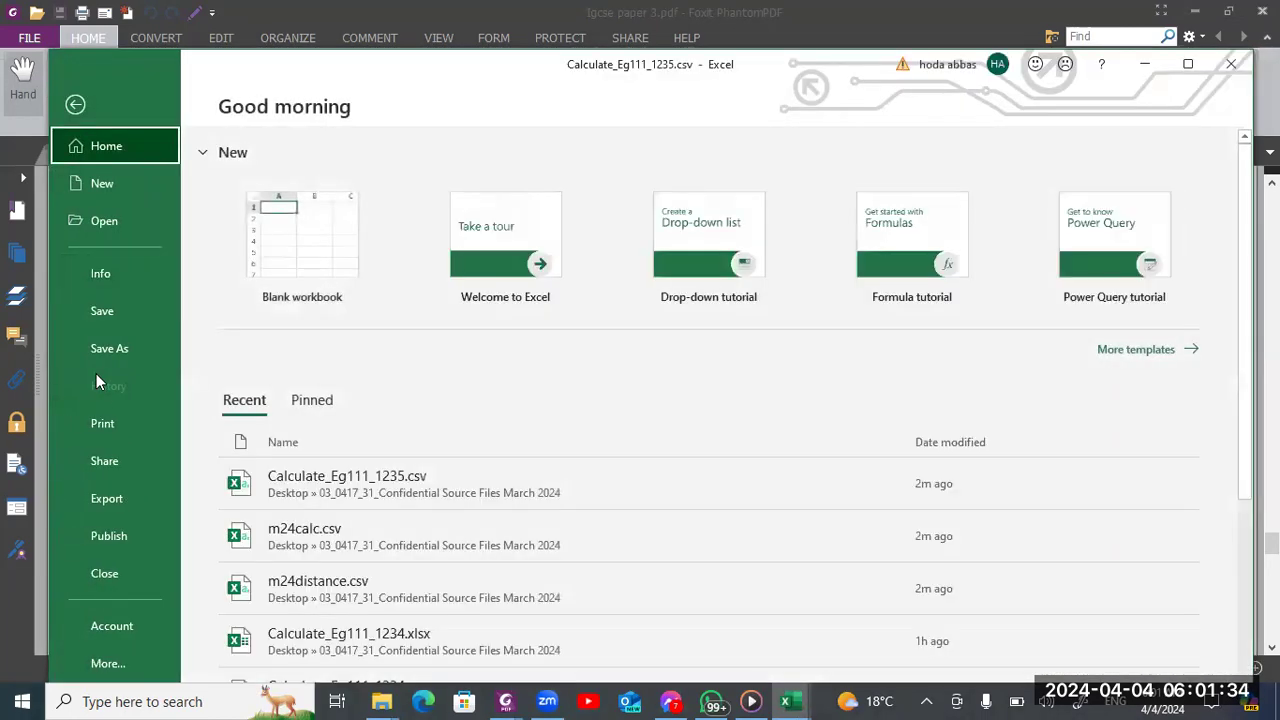
left_click(109, 430)
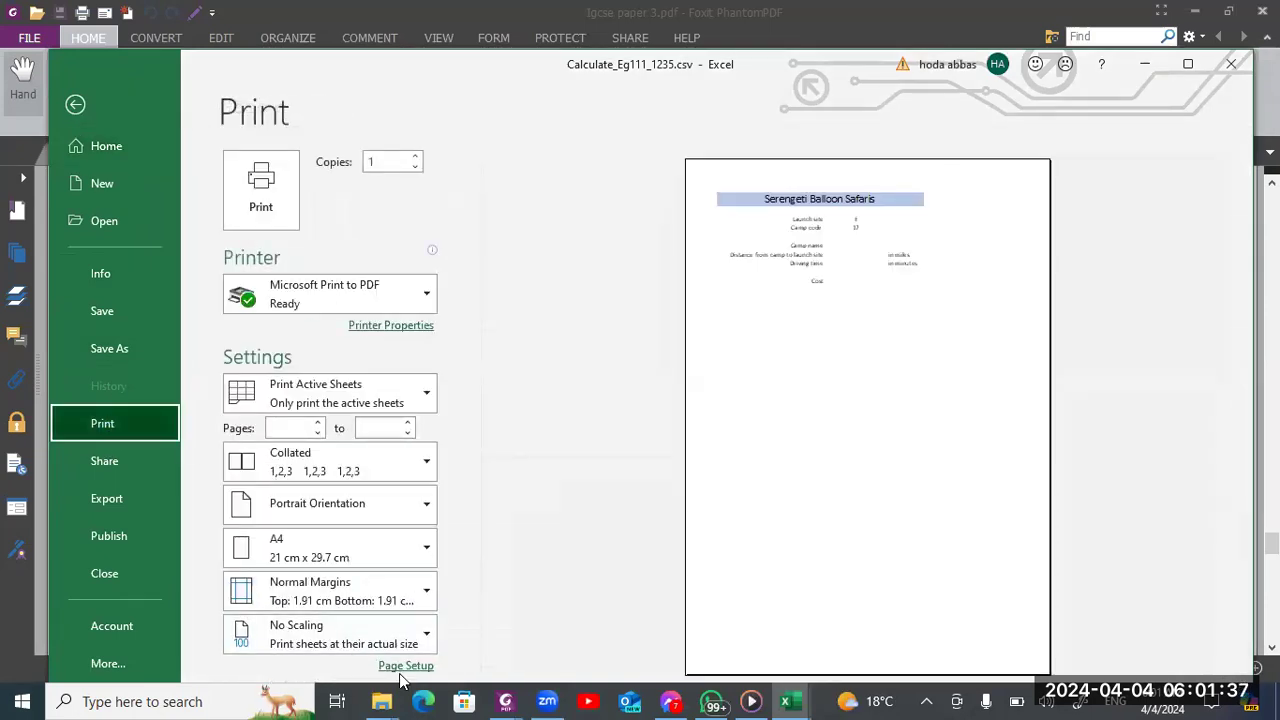
left_click(405, 666)
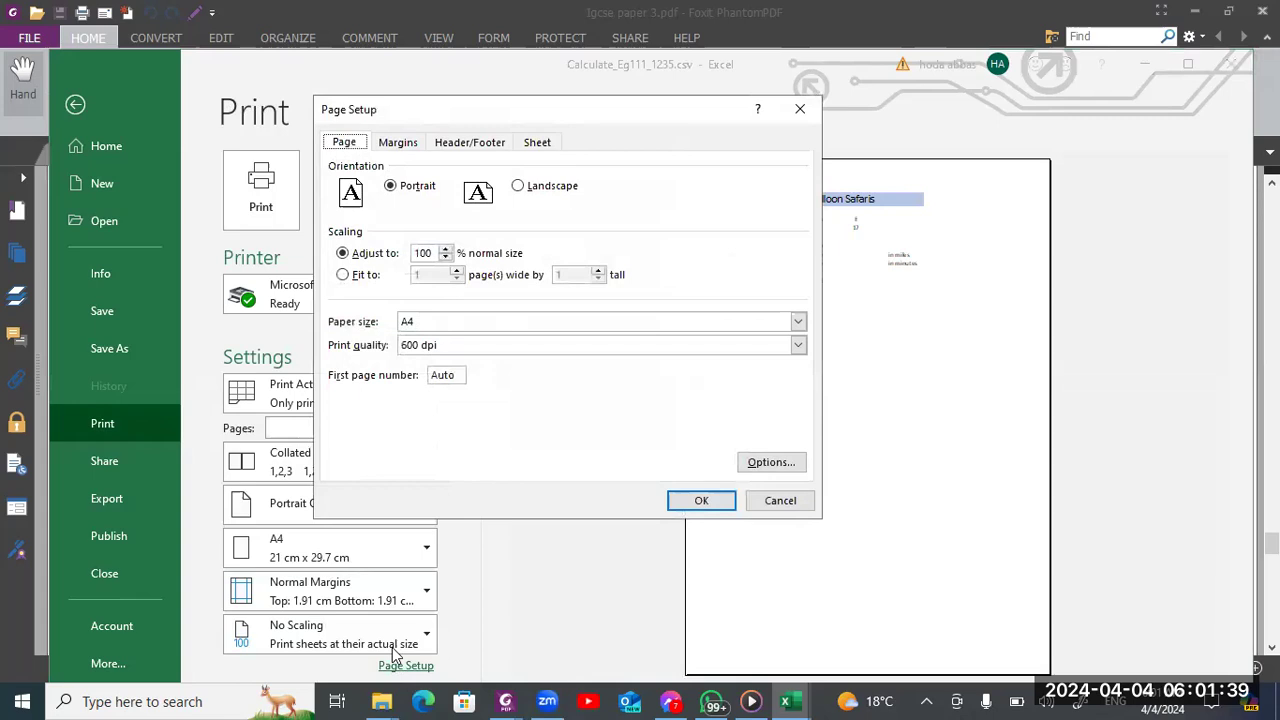
left_click(487, 150)
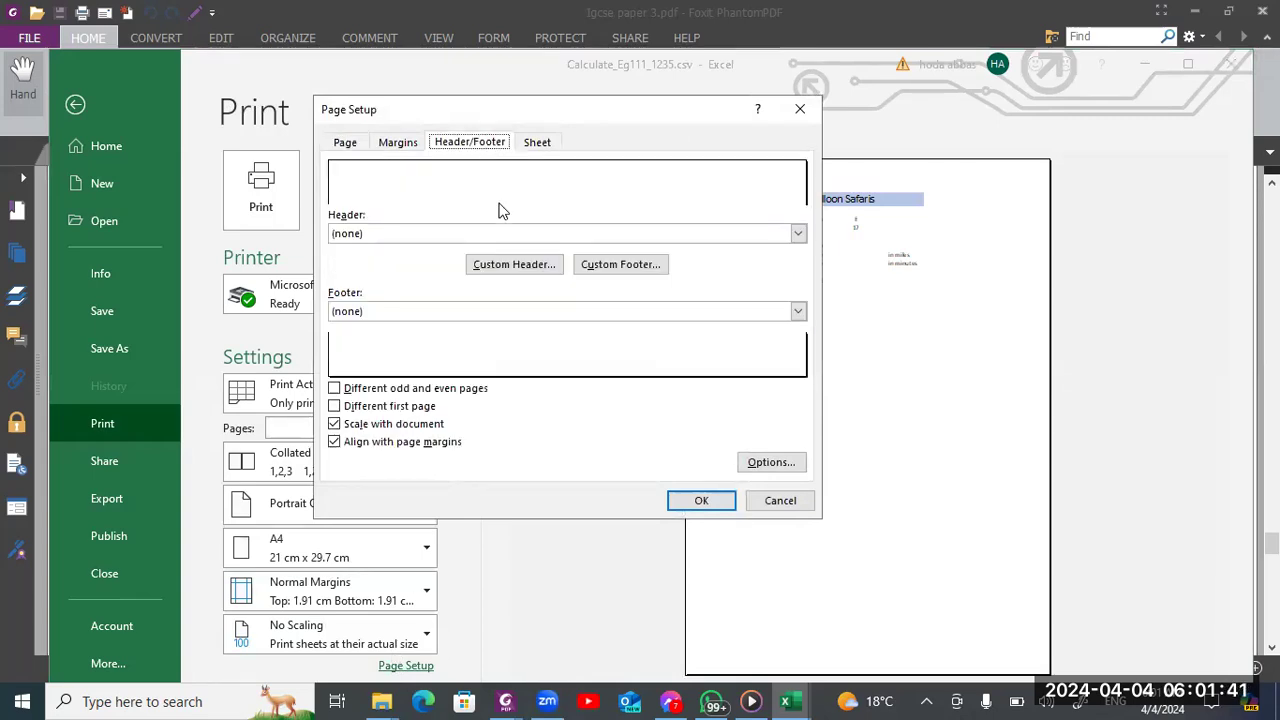
left_click(537, 270)
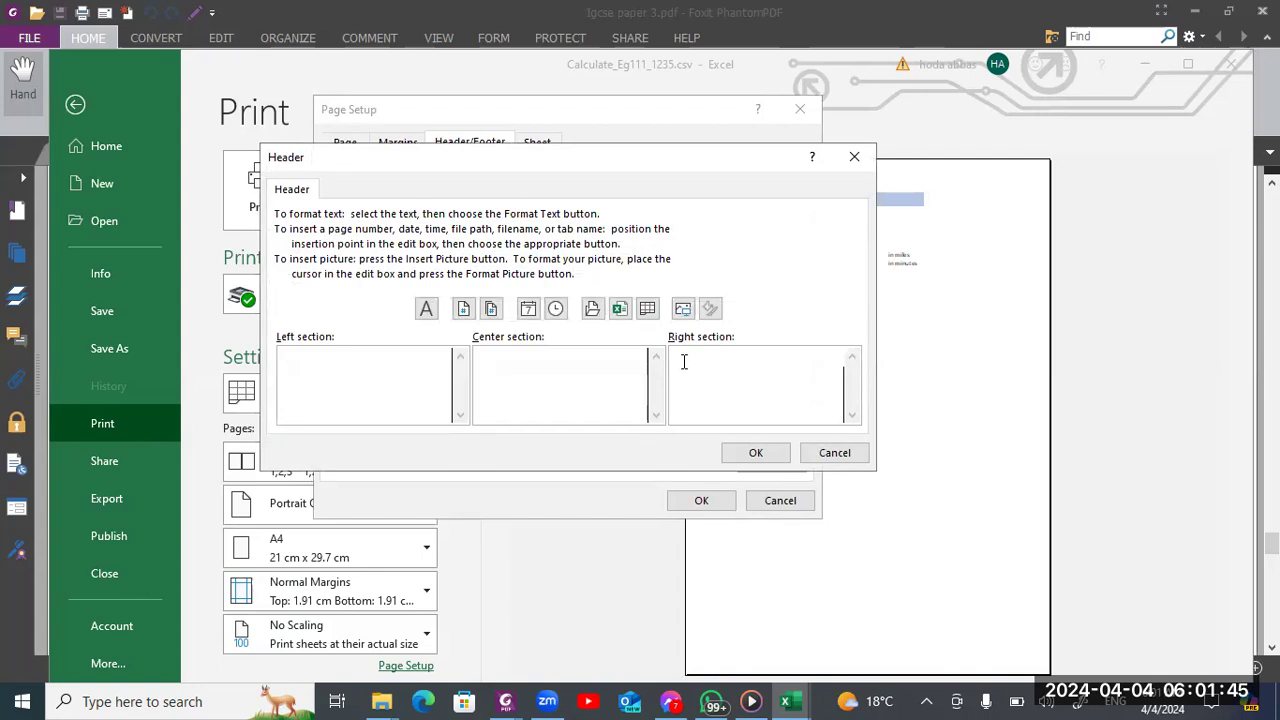
Enter the candidate's name, centre number and candidate number in the header's right section, apply it and return to the sheet
left_click(682, 358)
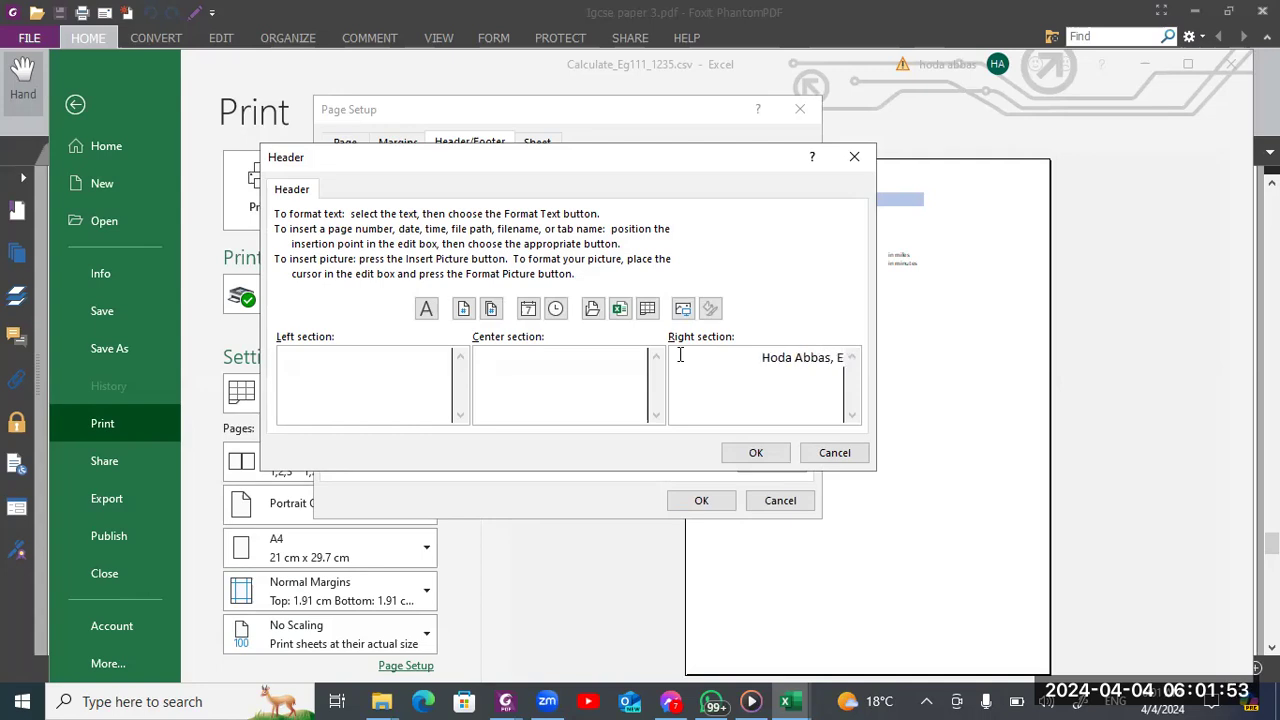
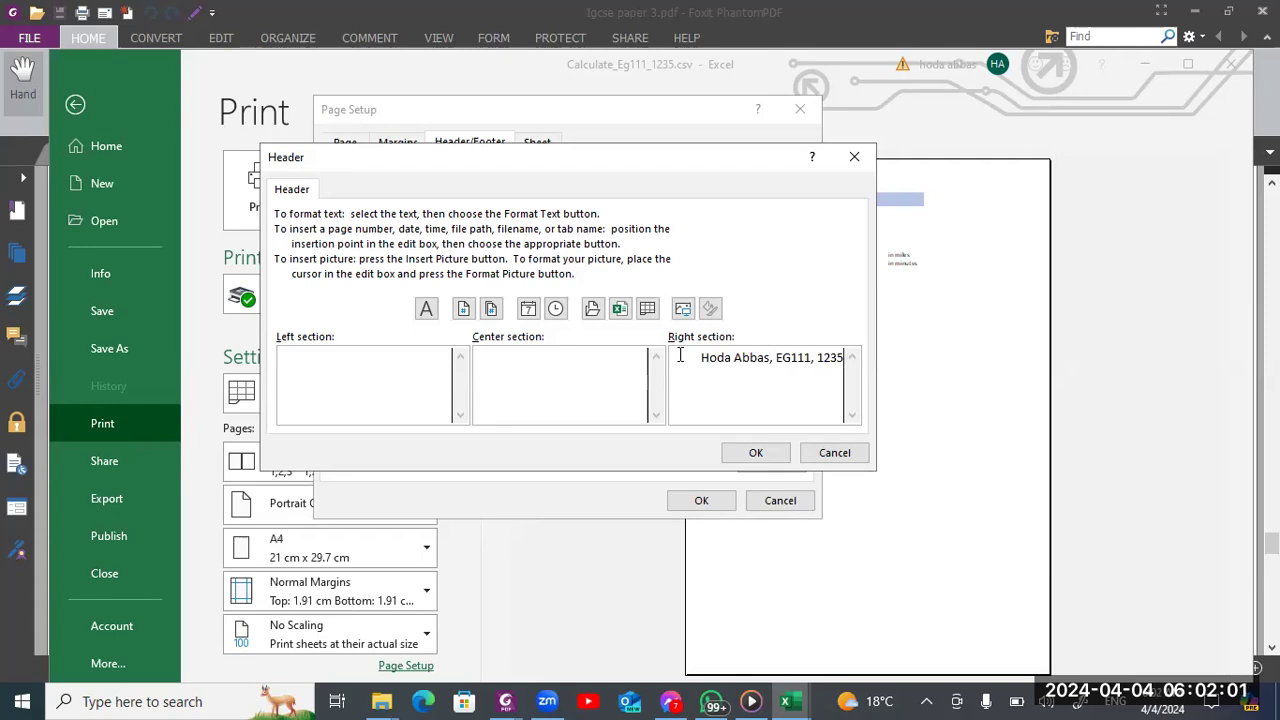
left_click(767, 452)
left_click(711, 503)
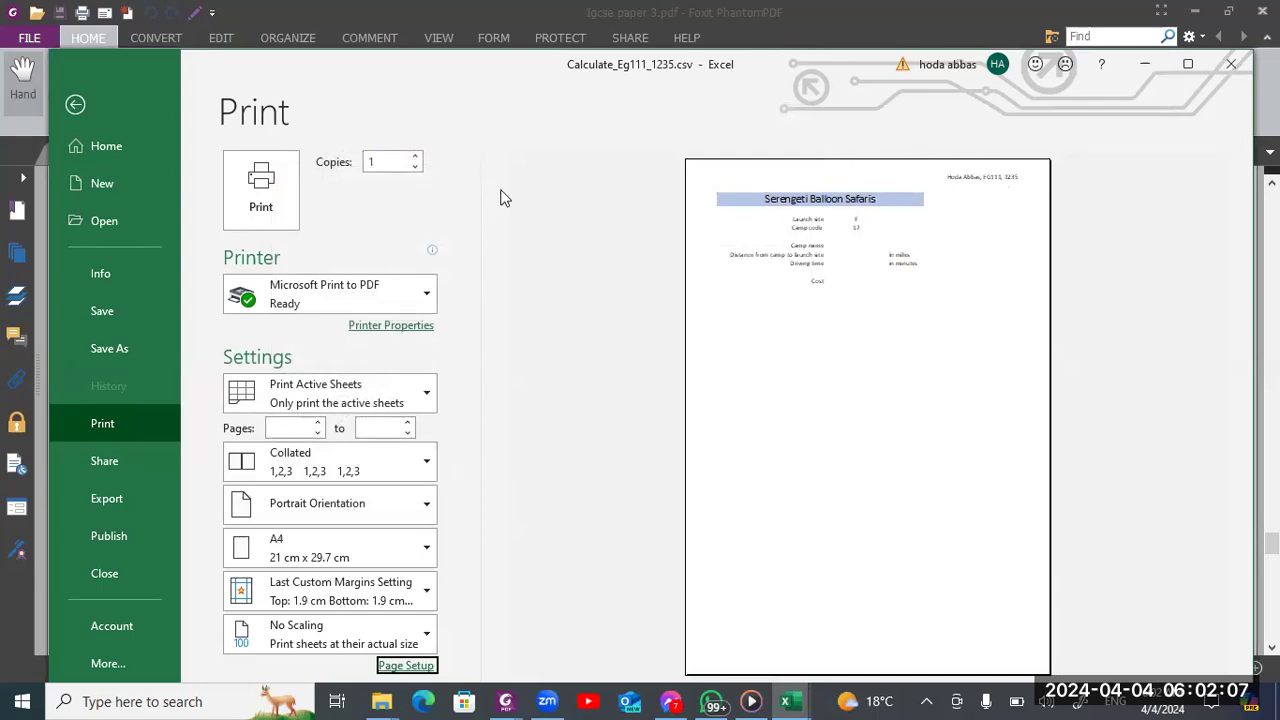
left_click(90, 109)
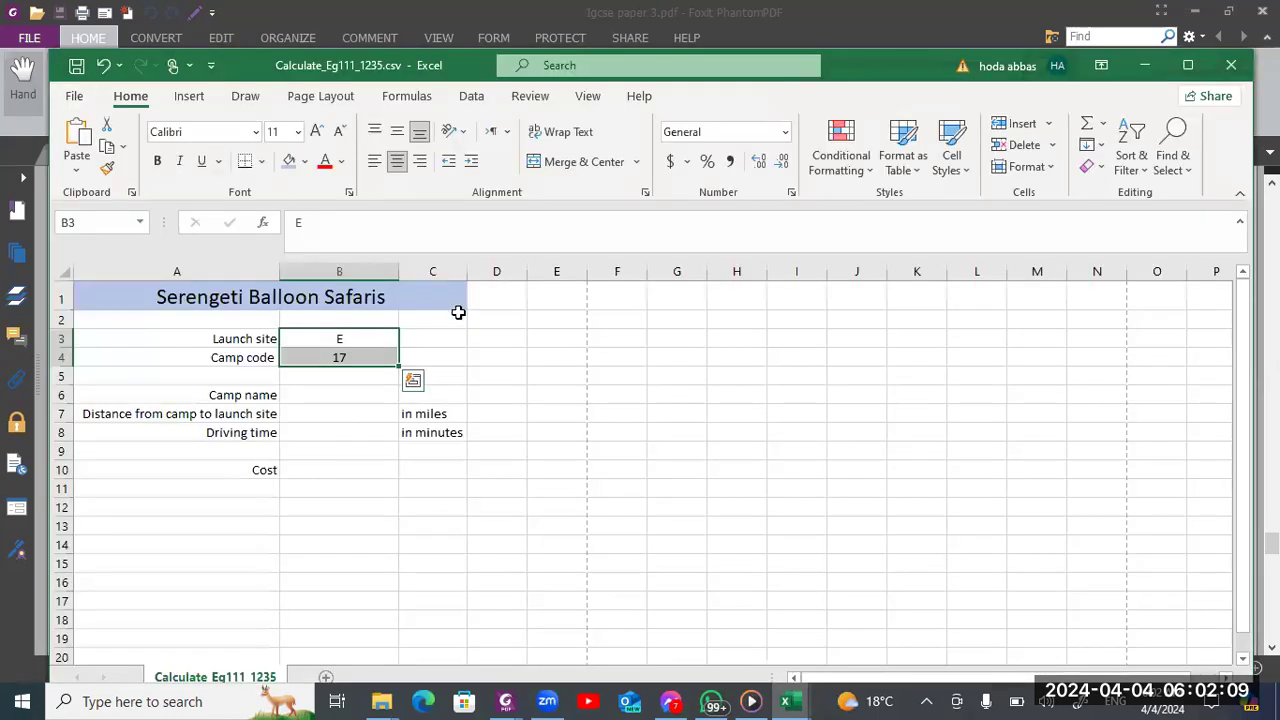
Read the exam paper's lookup formula instructions from question 12 onward and return to the Calculate_ spreadsheet
key("alt+Tab")
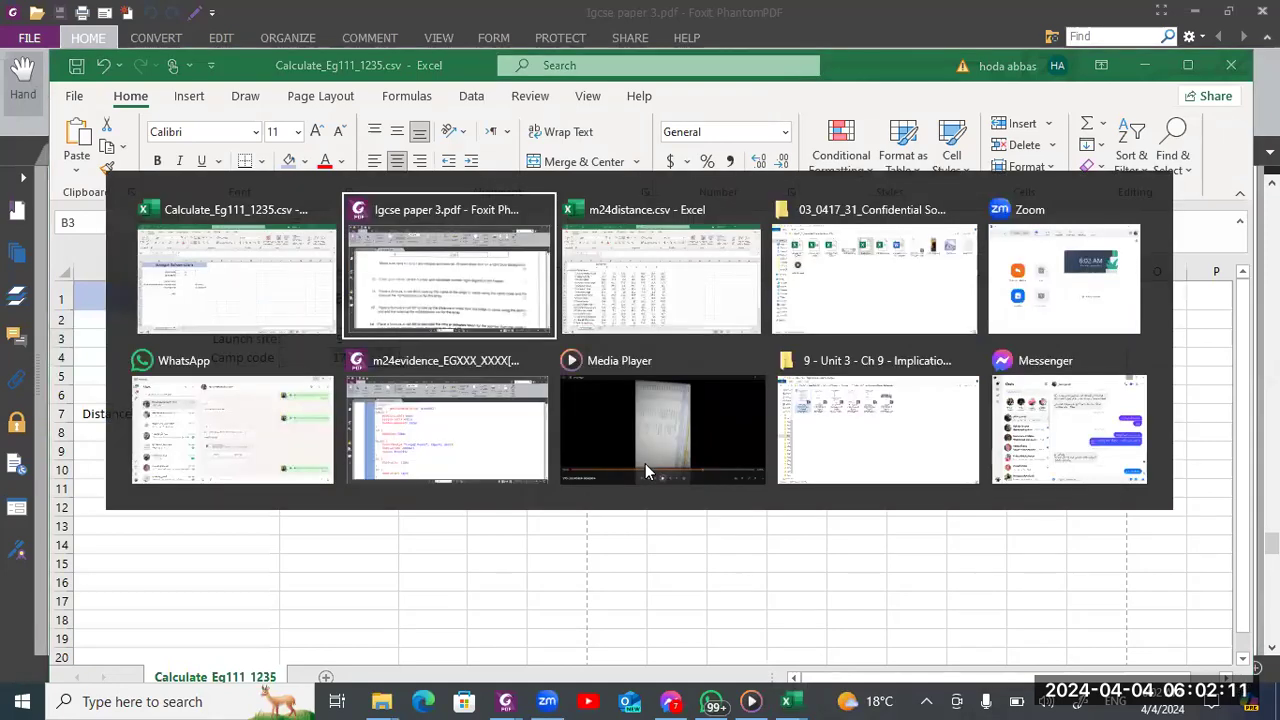
scroll(645, 471, "down", 2)
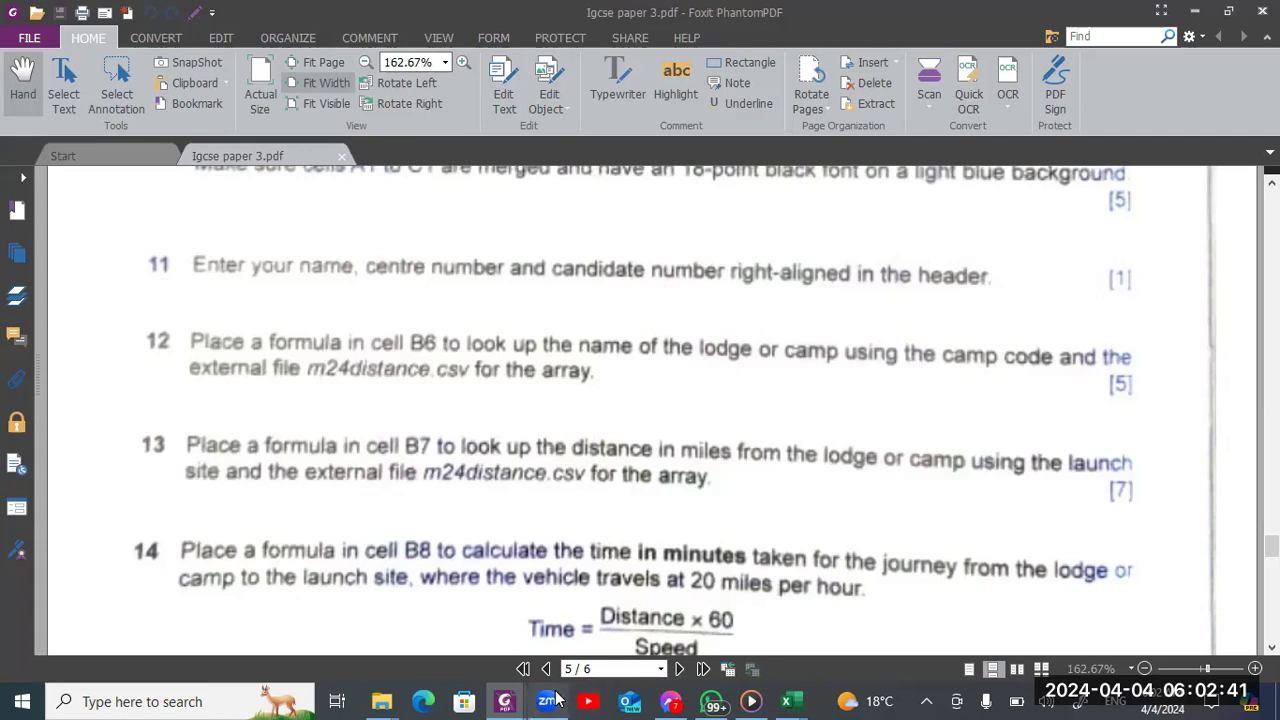
left_click(1125, 324)
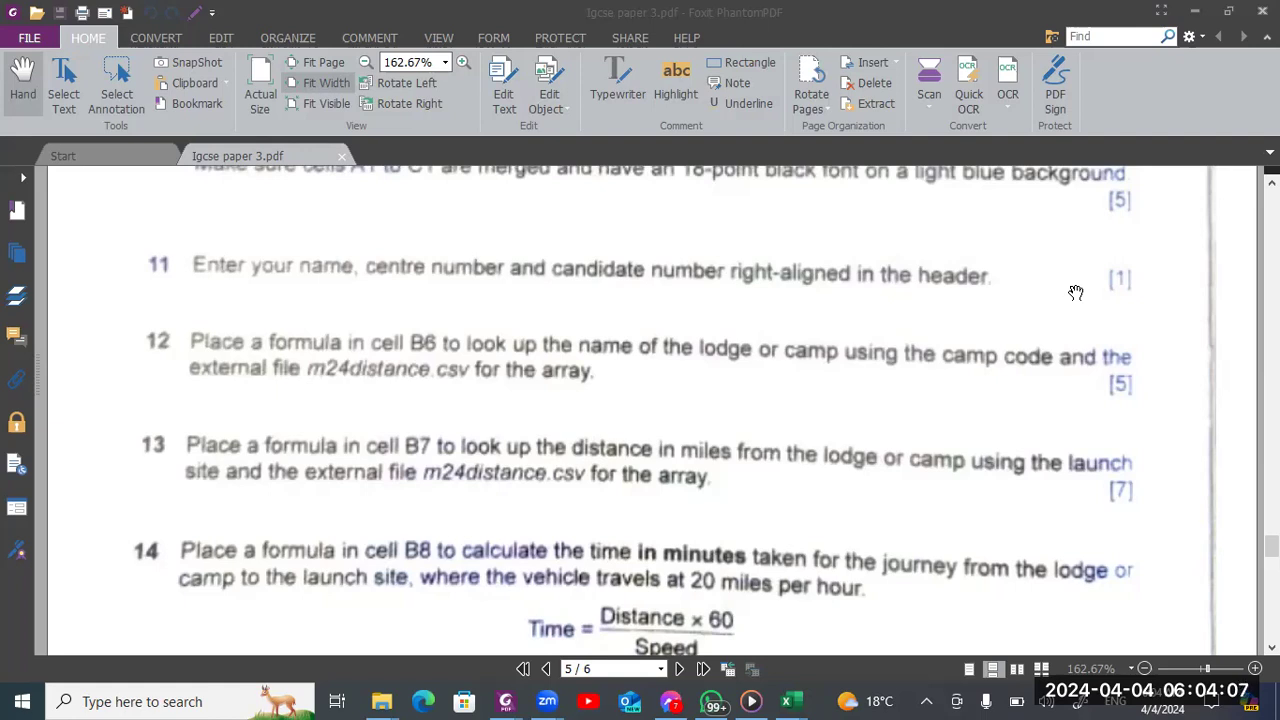
key("alt+Tab")
key("alt+Tab")
key("alt+Tab")
key("alt+Tab")
key("alt+Tab")
key("alt+shift+Tab")
key("alt+shift+Tab")
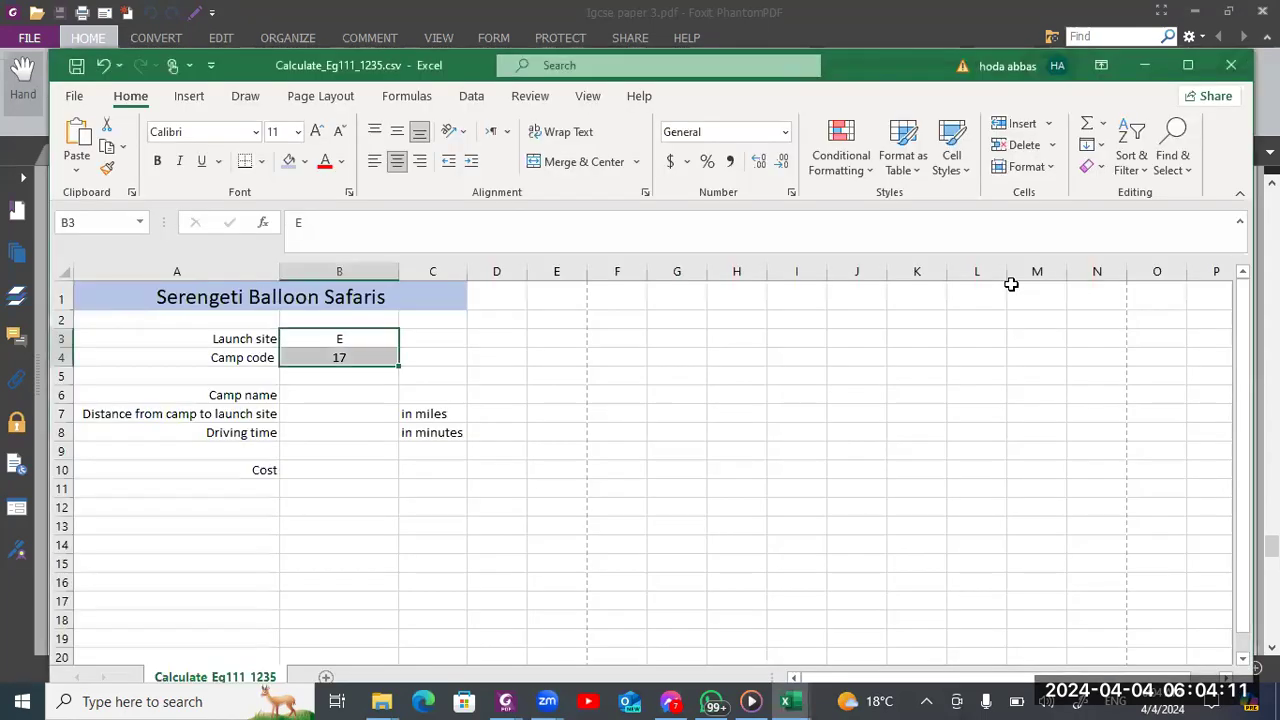
Select cell B6 for the camp name formula and examine the camp code and camp name columns in m24distance.csv
left_click(372, 391)
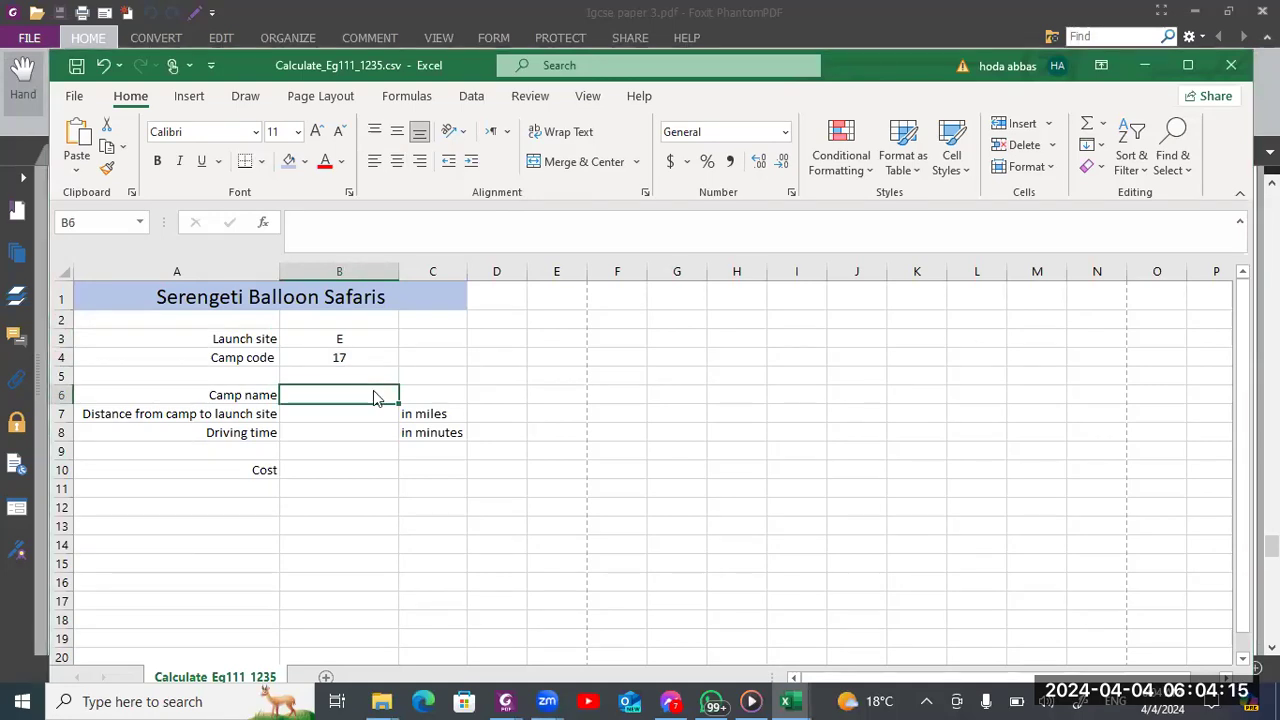
key("alt+Tab")
key("alt+Tab")
key("alt+Tab")
key("alt+Tab")
key("alt+Tab")
left_click(375, 397)
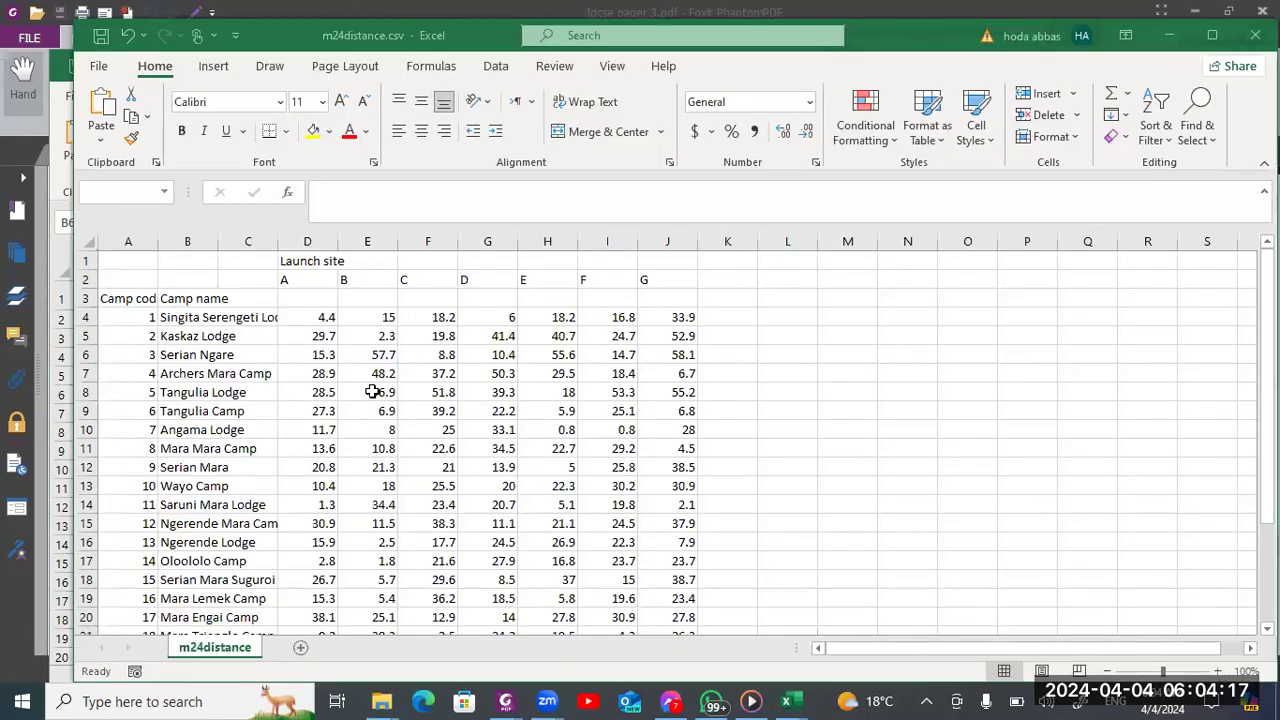
left_click_drag(130, 302, 241, 485)
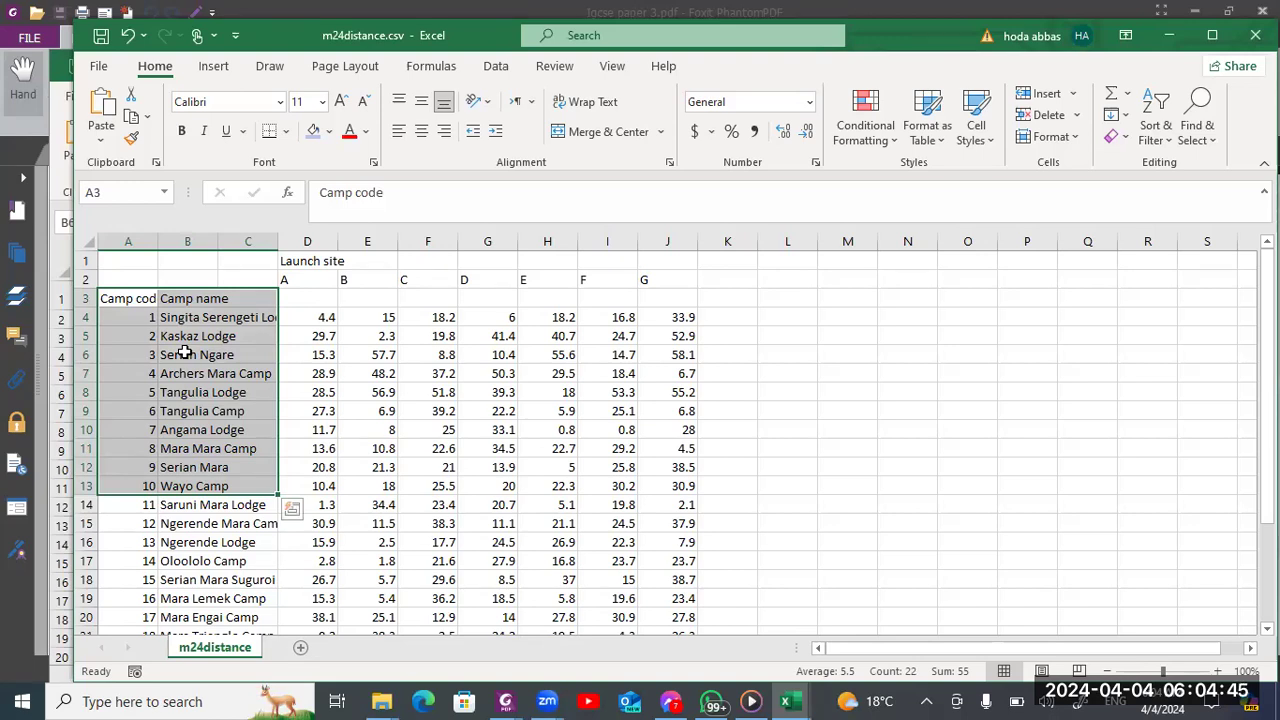
Start a VLOOKUP formula in cell B6 of the Calculate_ sheet with camp code cell B4 as the lookup value
key("alt+Tab")
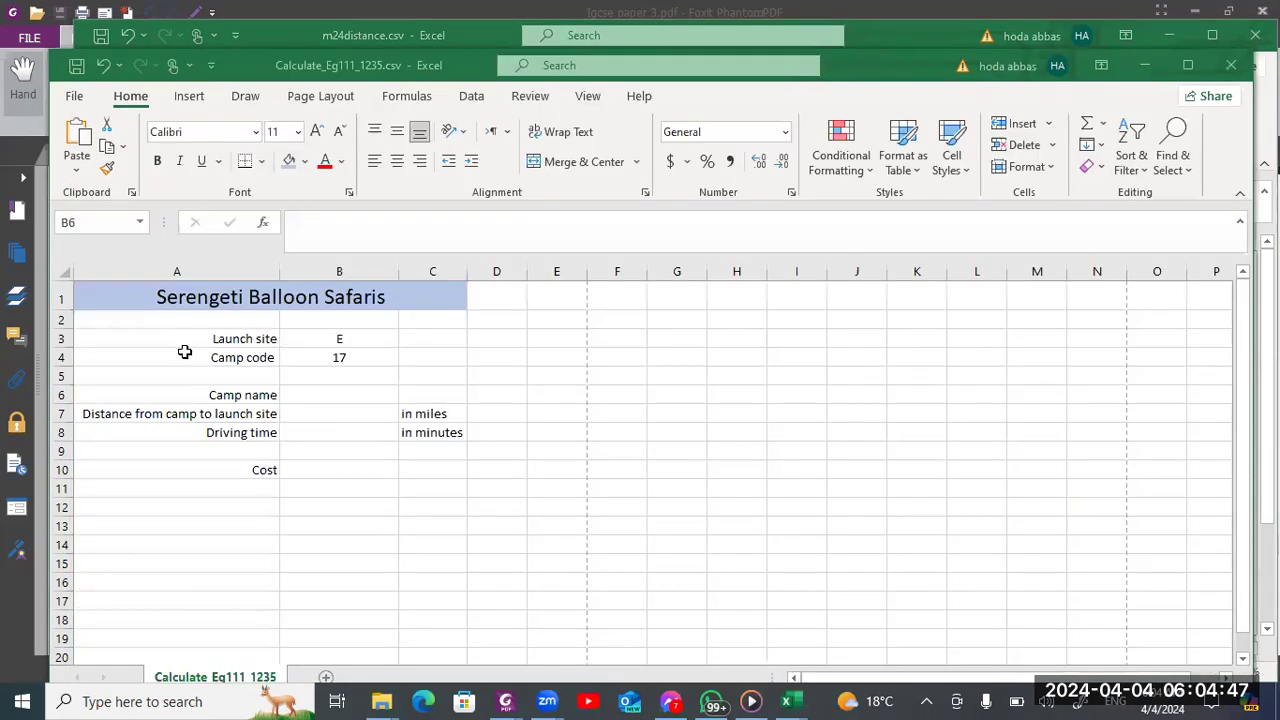
type("=")
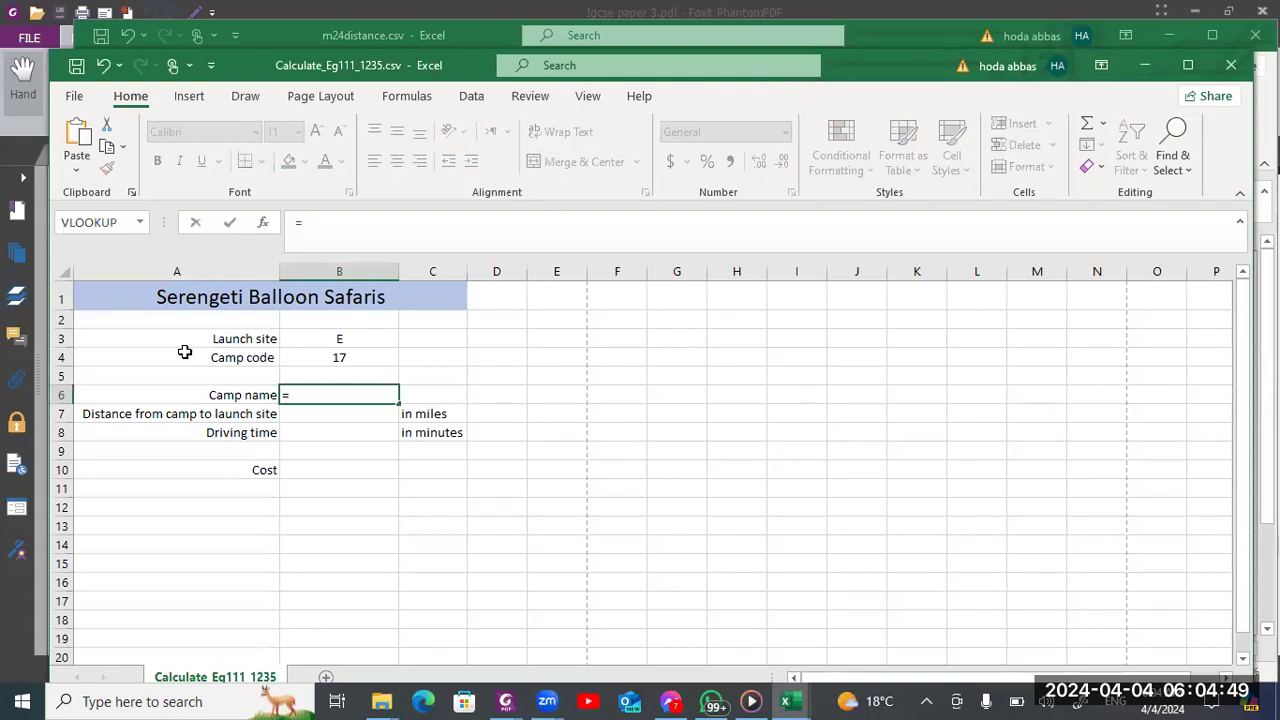
type("vlook")
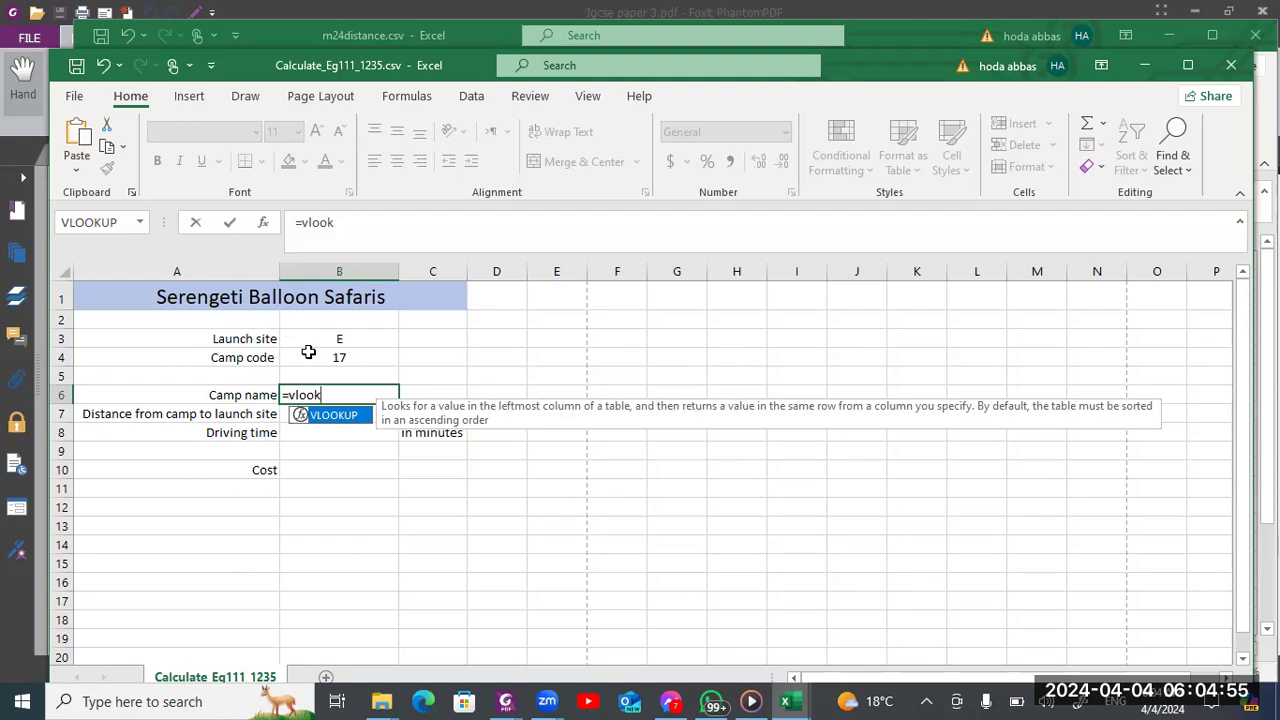
key("Tab")
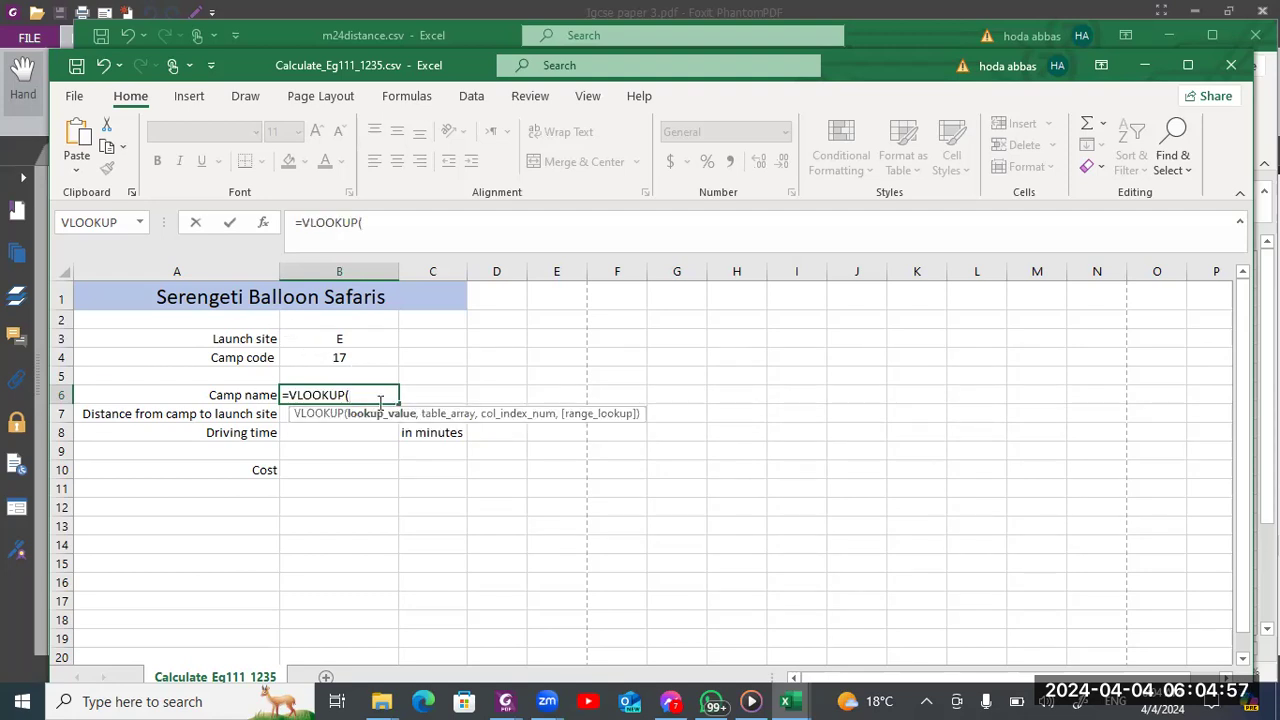
left_click(345, 358)
type(",")
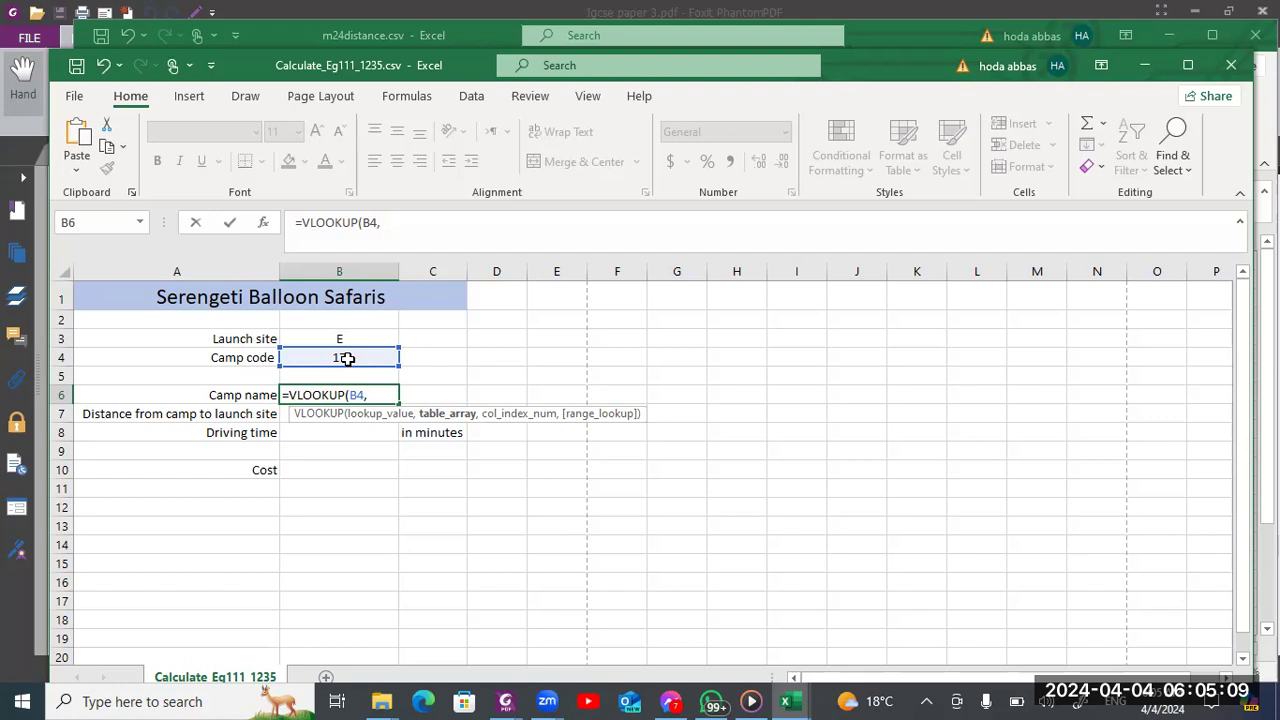
Set the VLOOKUP table array to $A$3:$C$27 in m24distance.csv and return to the Calculate_ sheet
key("alt+Tab")
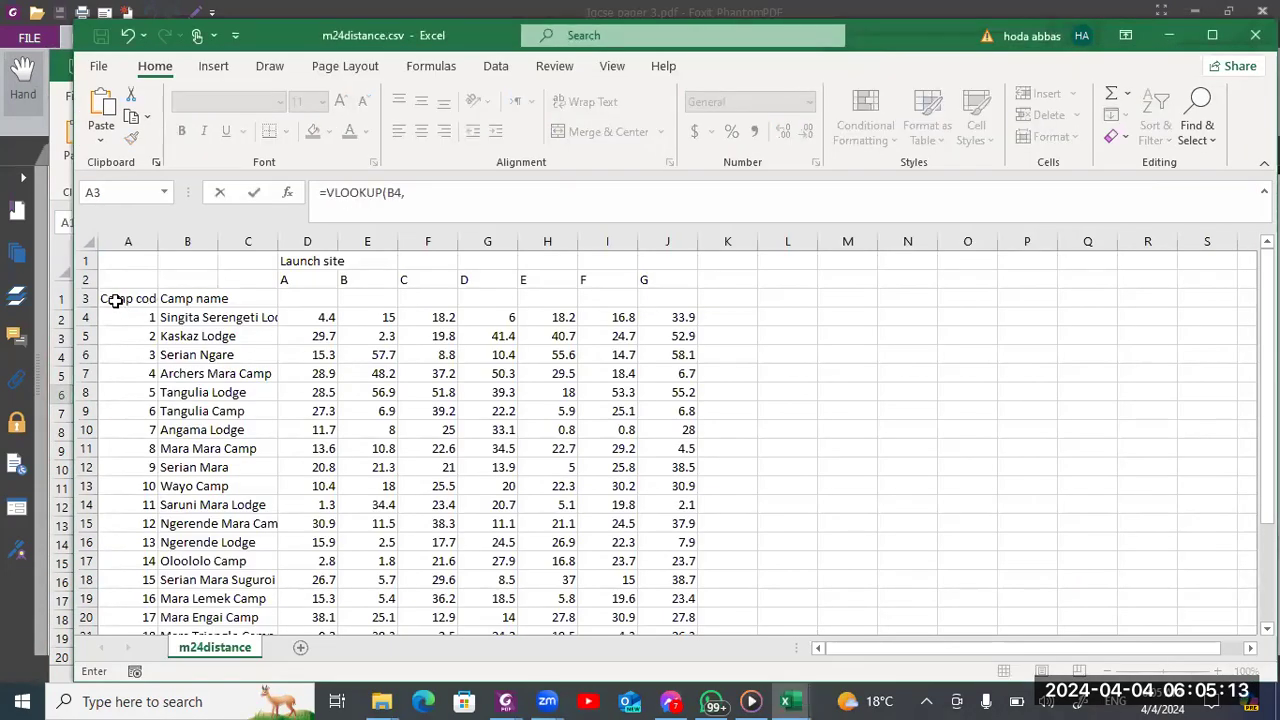
left_click_drag(115, 300, 240, 590)
type(",")
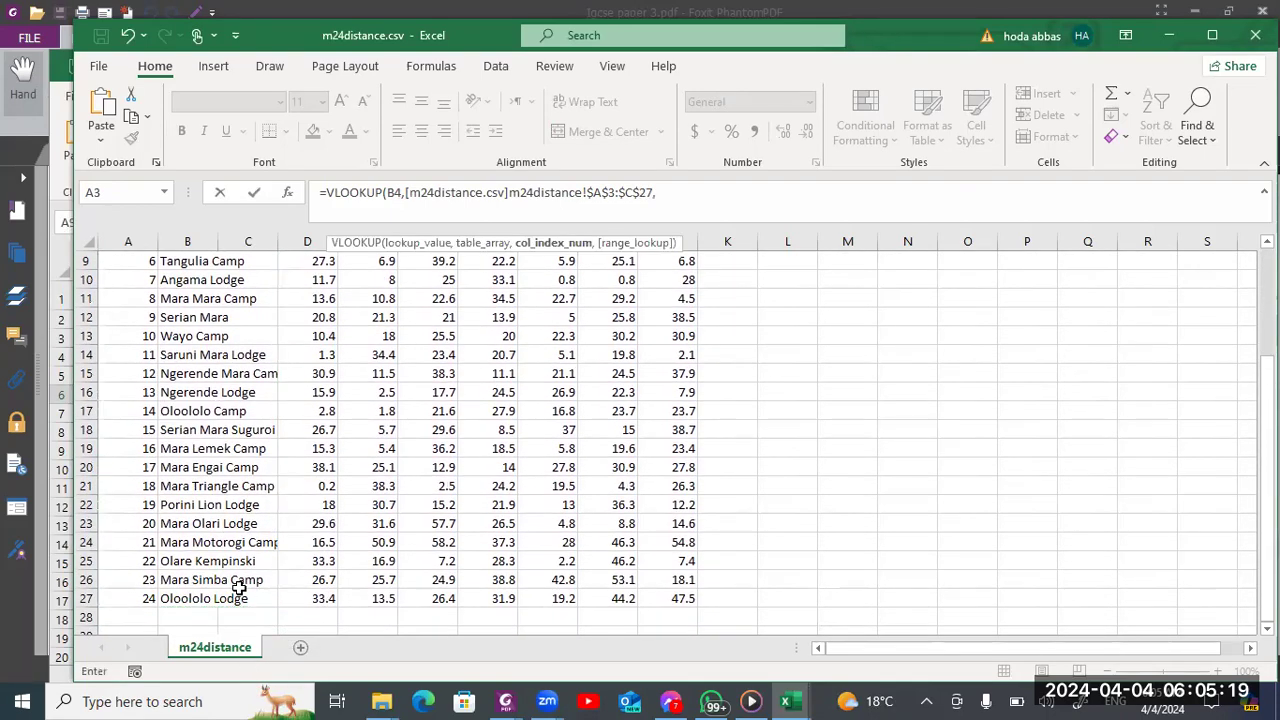
key("alt+Tab")
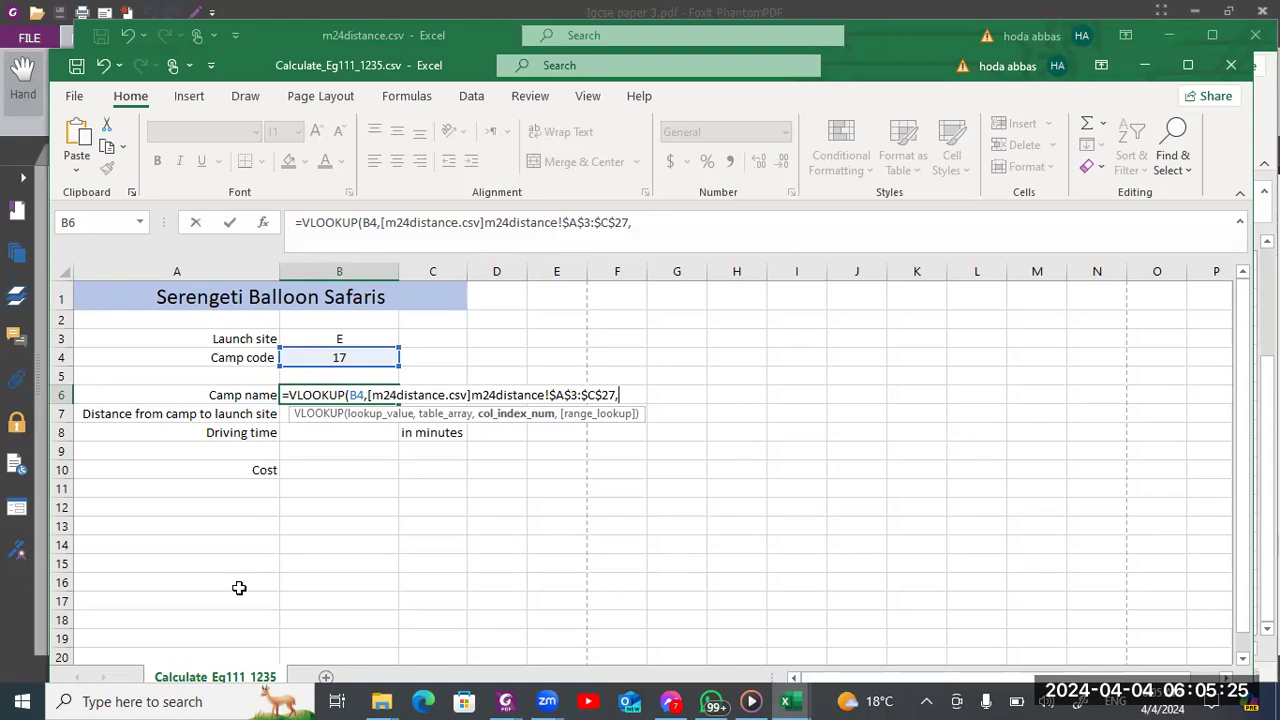
Finish the camp name formula in B6 with column index 2 and FALSE for an exact match
type("2,")
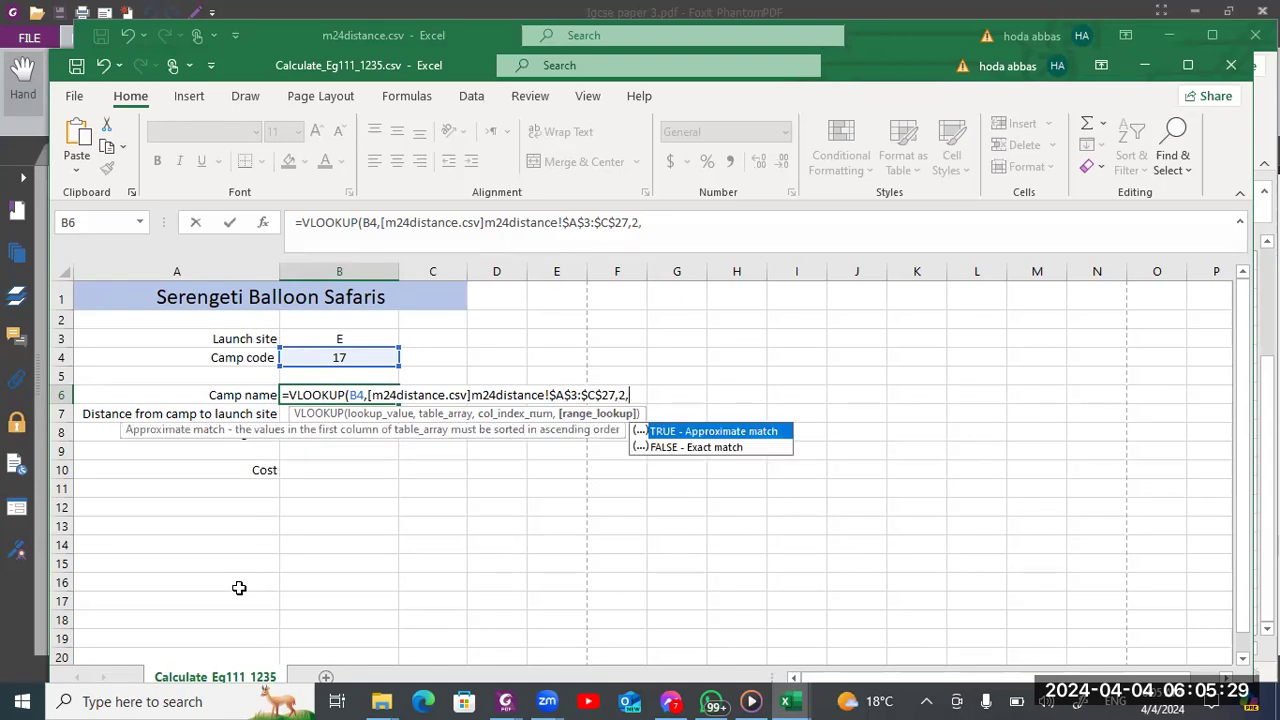
key("Down")
key("Tab")
key("Return")
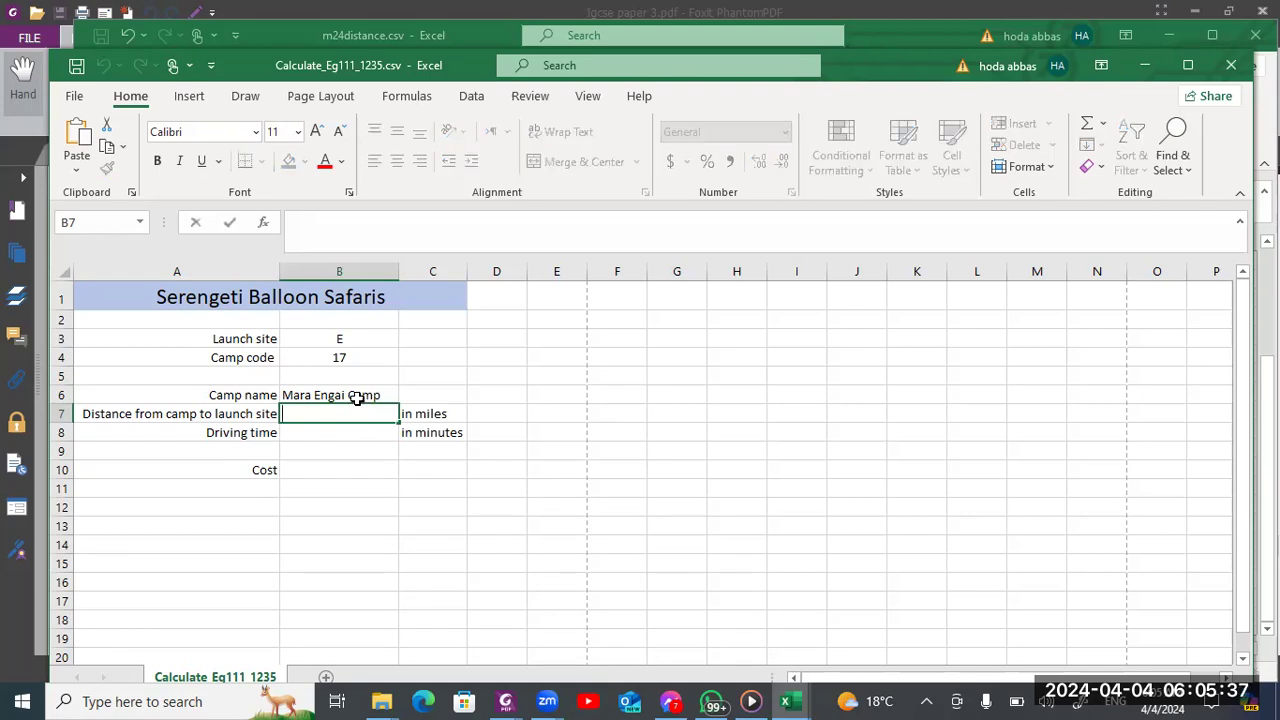
Select cell B7 for the distance formula, read question 13 in the exam paper and return to the Calculate_ sheet
left_click(352, 397)
left_click(353, 415)
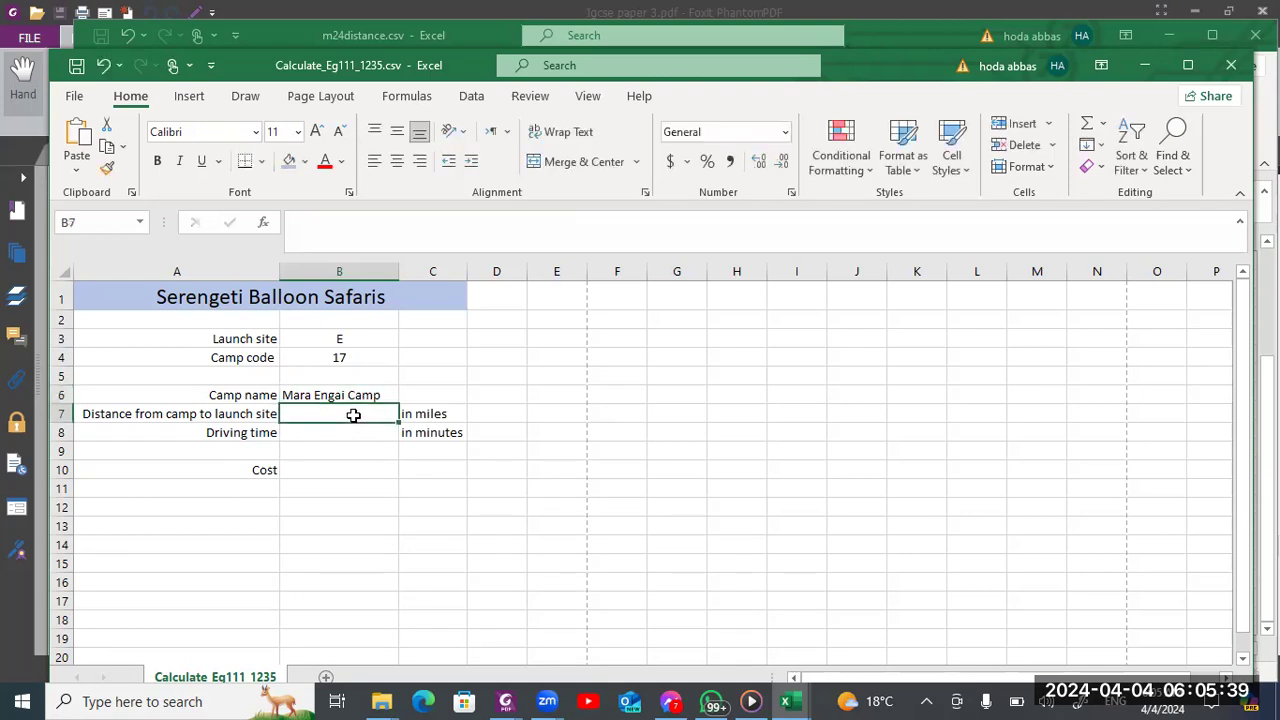
key("alt+Tab")
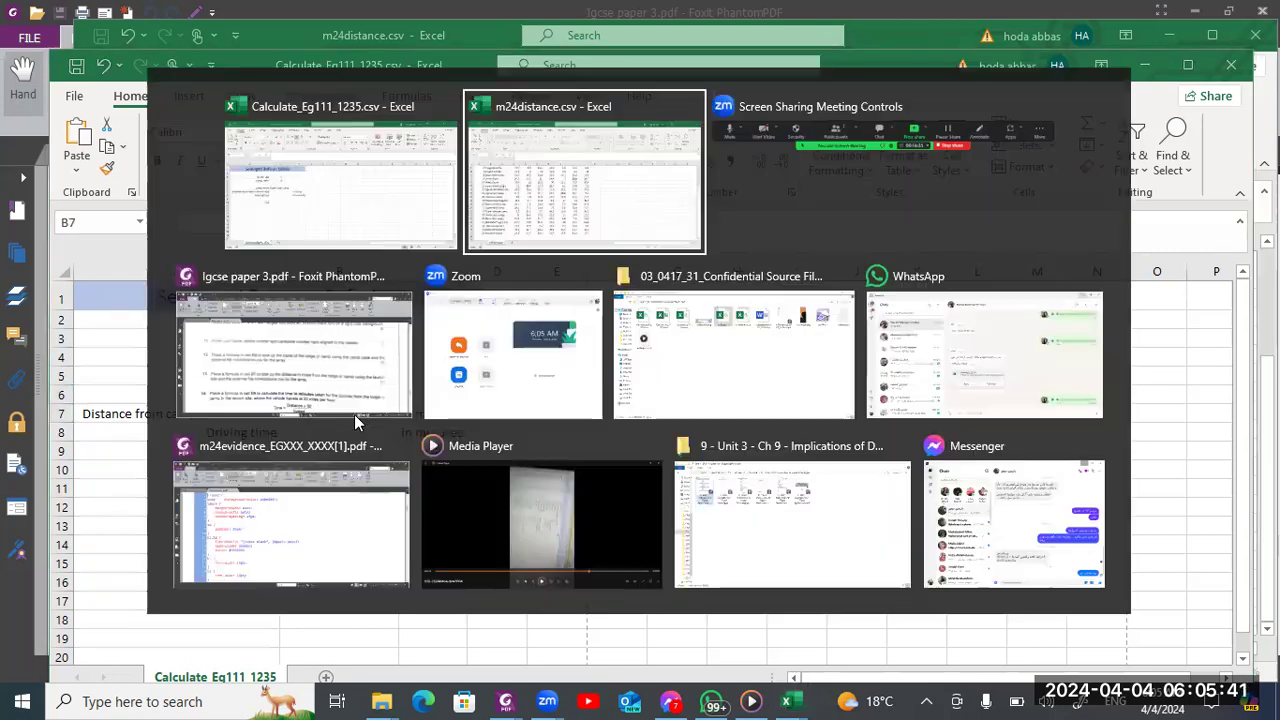
key("alt+Down")
left_click(354, 414)
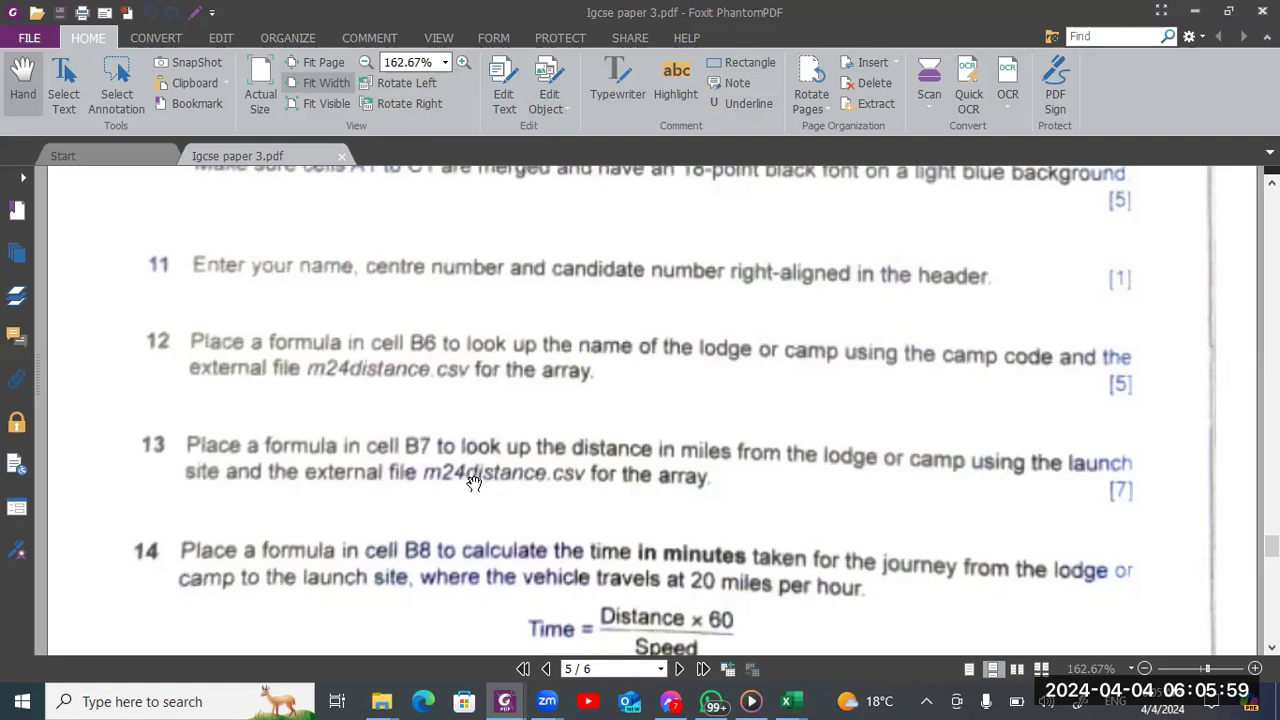
key("alt+Tab")
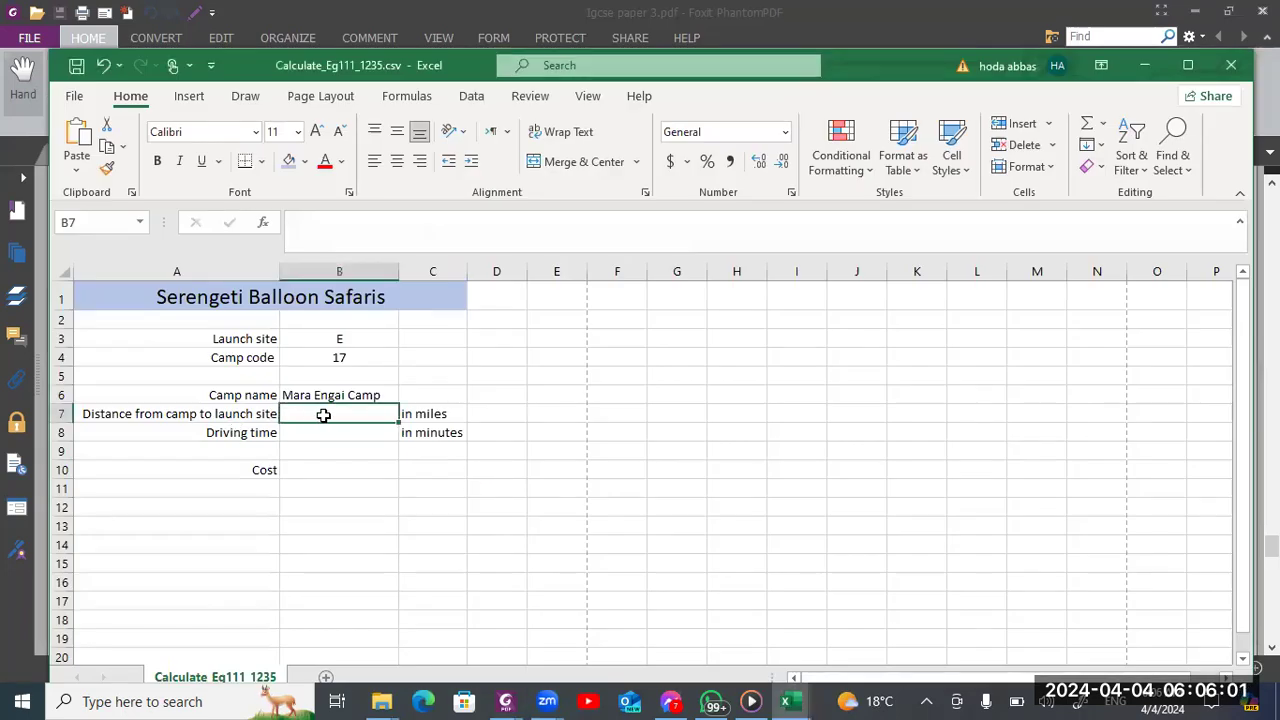
type("=")
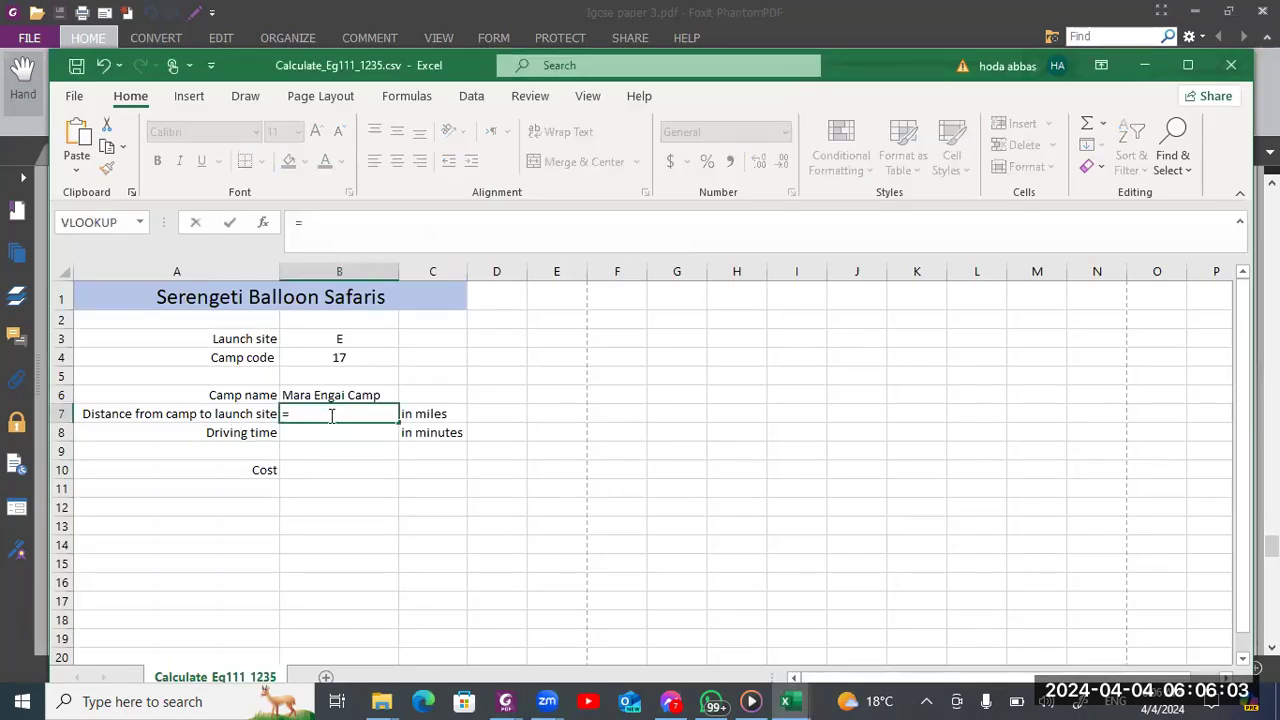
key("alt+Tab")
key("alt+Tab")
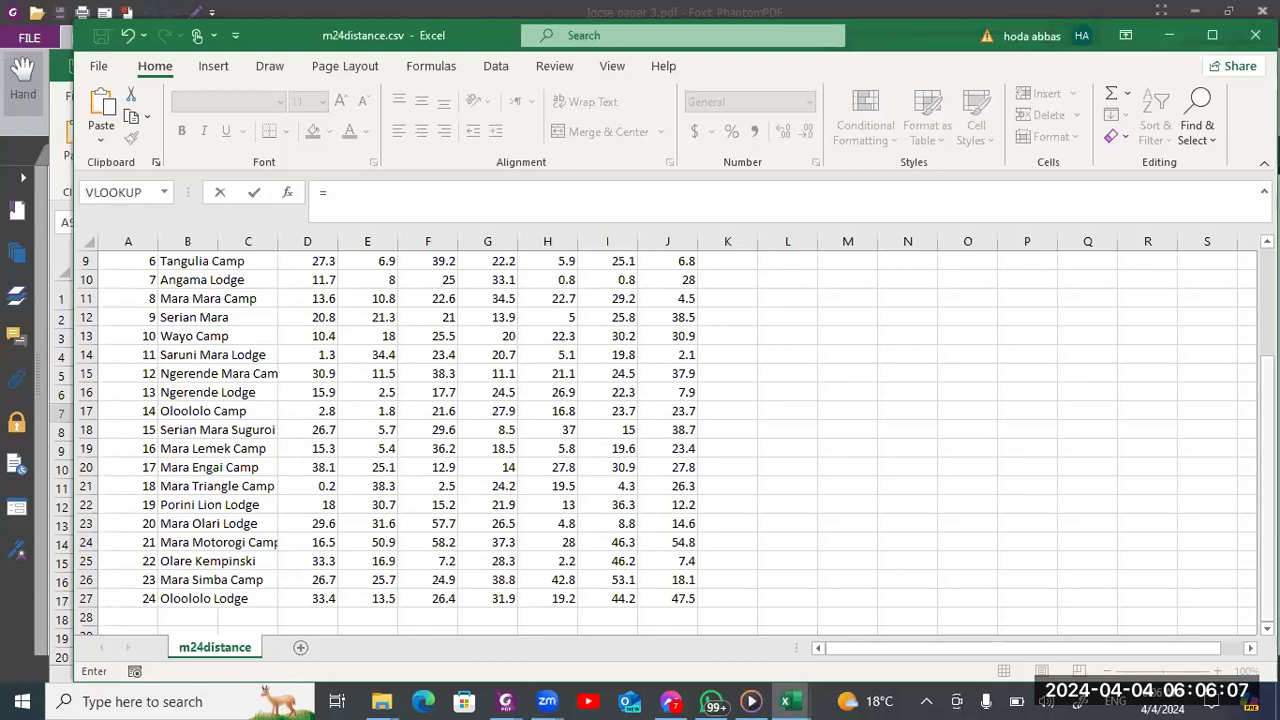
scroll(1198, 280, "up", 3)
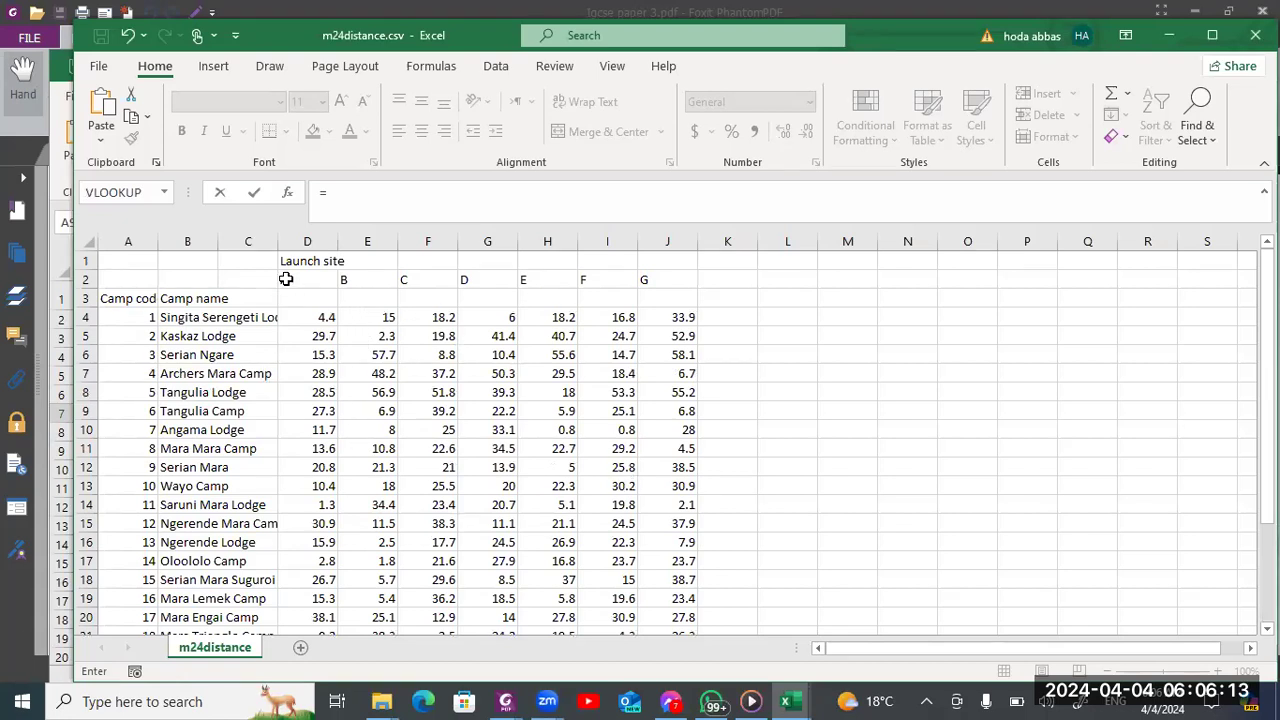
left_click_drag(285, 279, 686, 279)
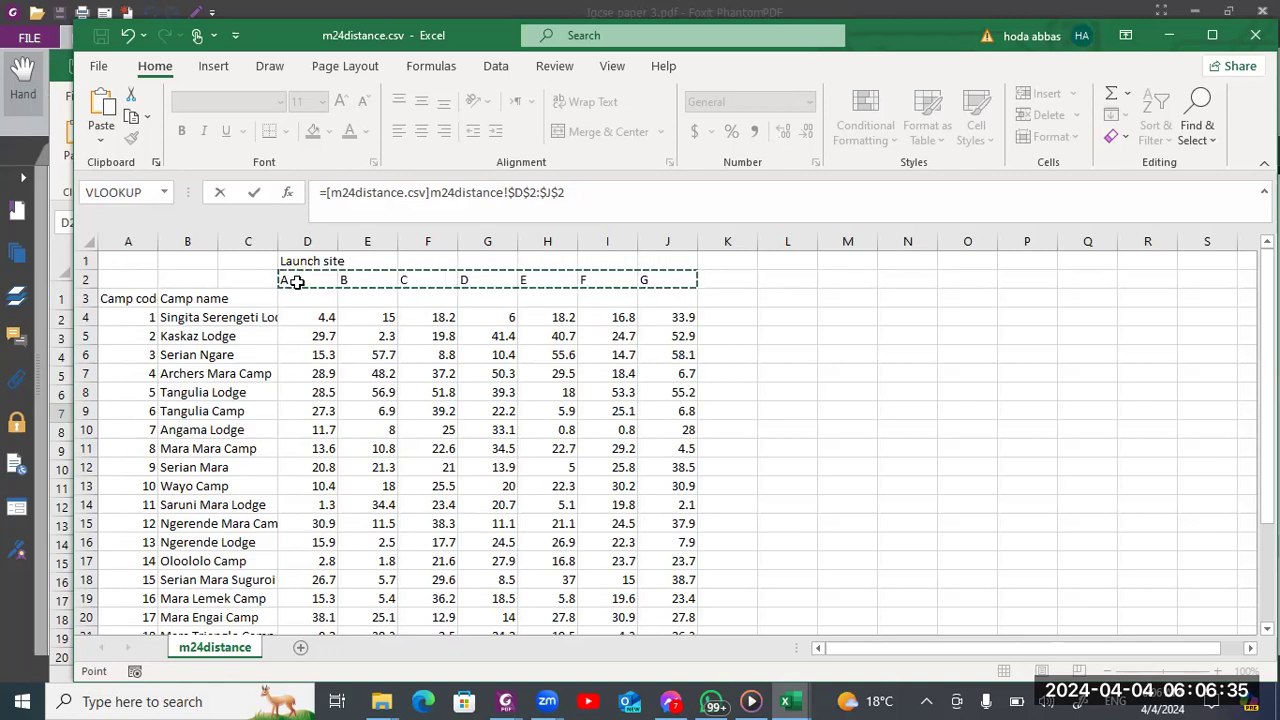
left_click_drag(297, 282, 667, 599)
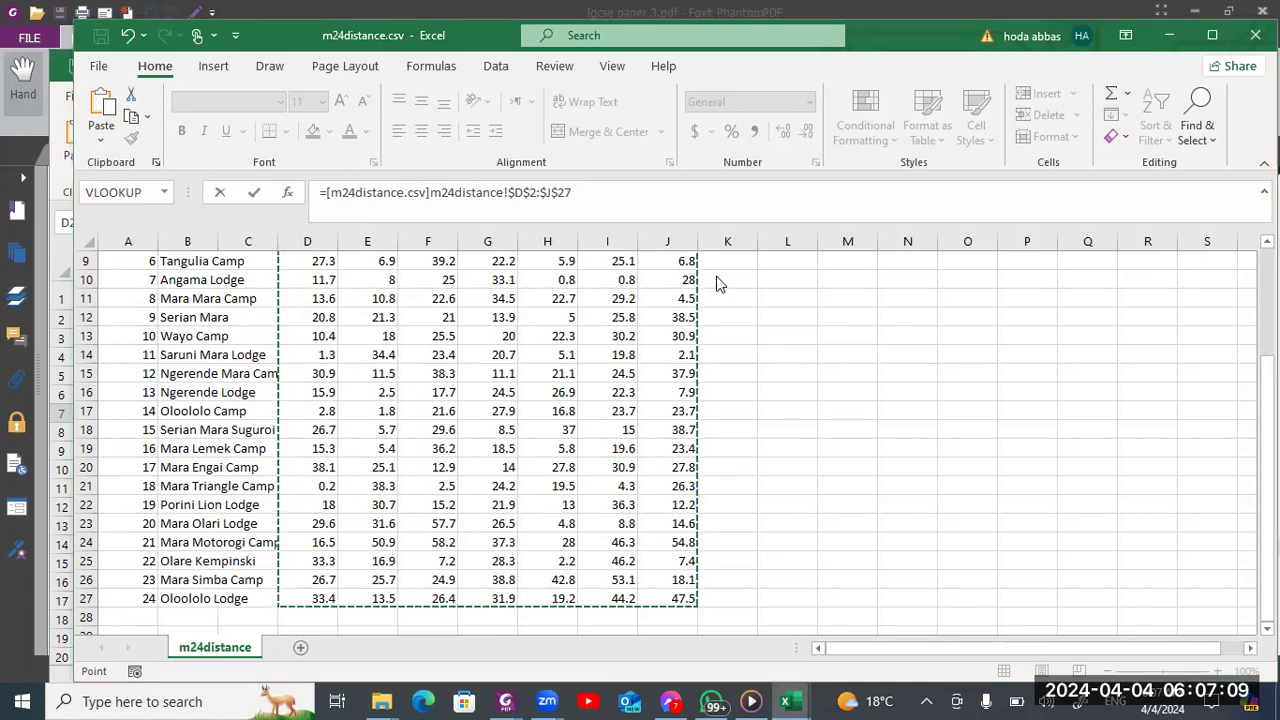
key("alt+Tab")
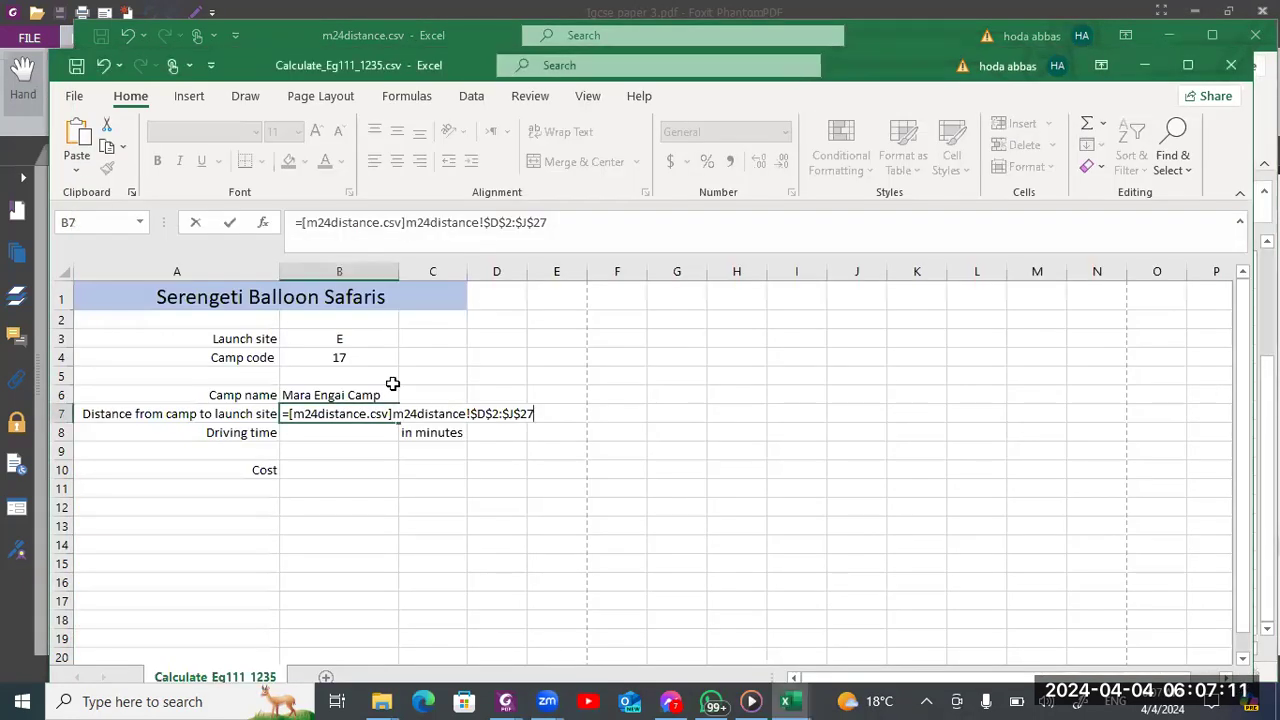
key("BackSpace")
key("BackSpace")
key("BackSpace")
key("BackSpace")
key("BackSpace")
key("BackSpace")
key("BackSpace")
key("BackSpace")
key("BackSpace")
key("BackSpace")
key("BackSpace")
key("BackSpace")
key("BackSpace")
key("BackSpace")
key("BackSpace")
key("BackSpace")
key("BackSpace")
key("BackSpace")
key("BackSpace")
key("BackSpace")
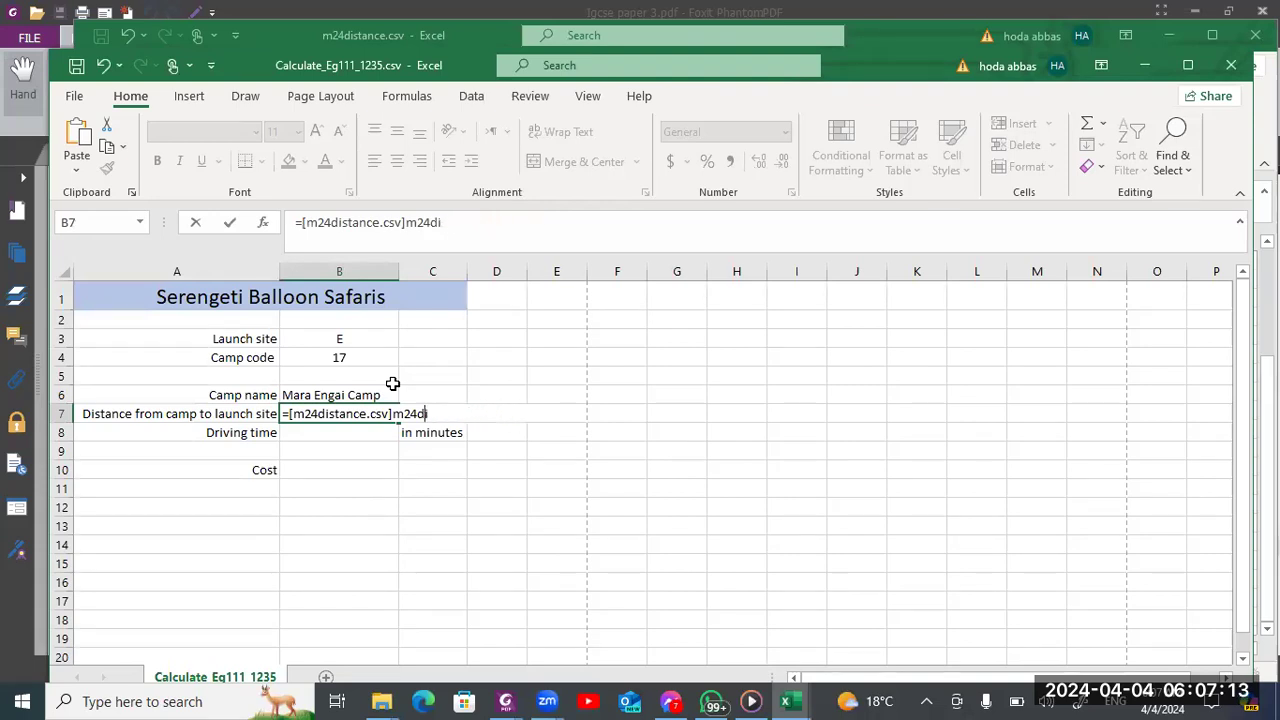
key("BackSpace")
key("BackSpace")
key("BackSpace")
key("BackSpace")
key("BackSpace")
key("BackSpace")
key("BackSpace")
key("BackSpace")
key("BackSpace")
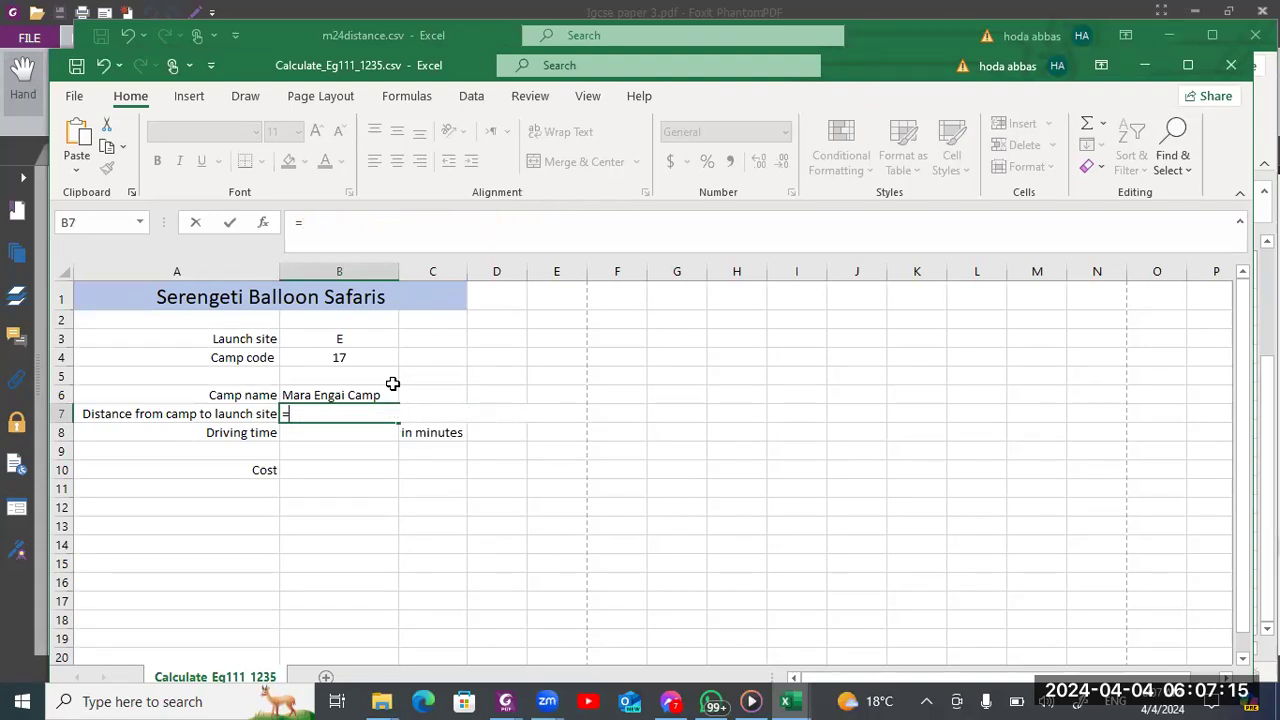
Start an HLOOKUP formula in cell B7 with launch site cell B3 as the lookup value
type("=hl")
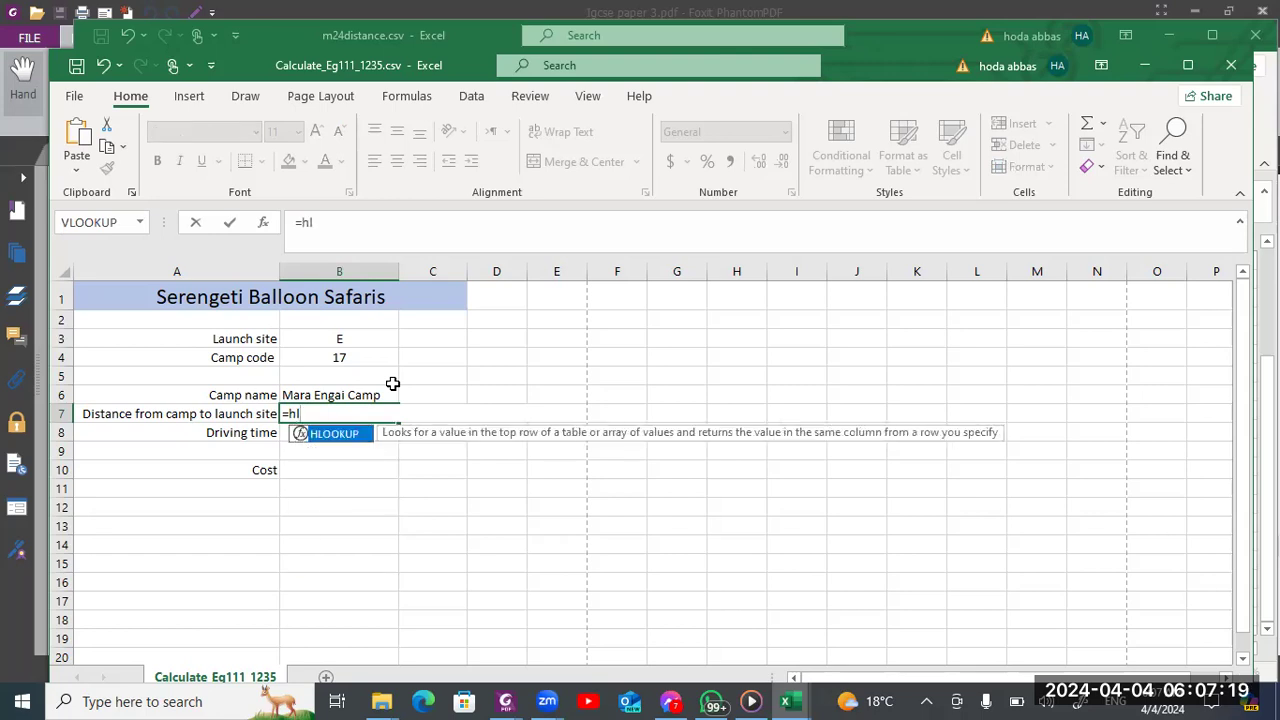
key("Tab")
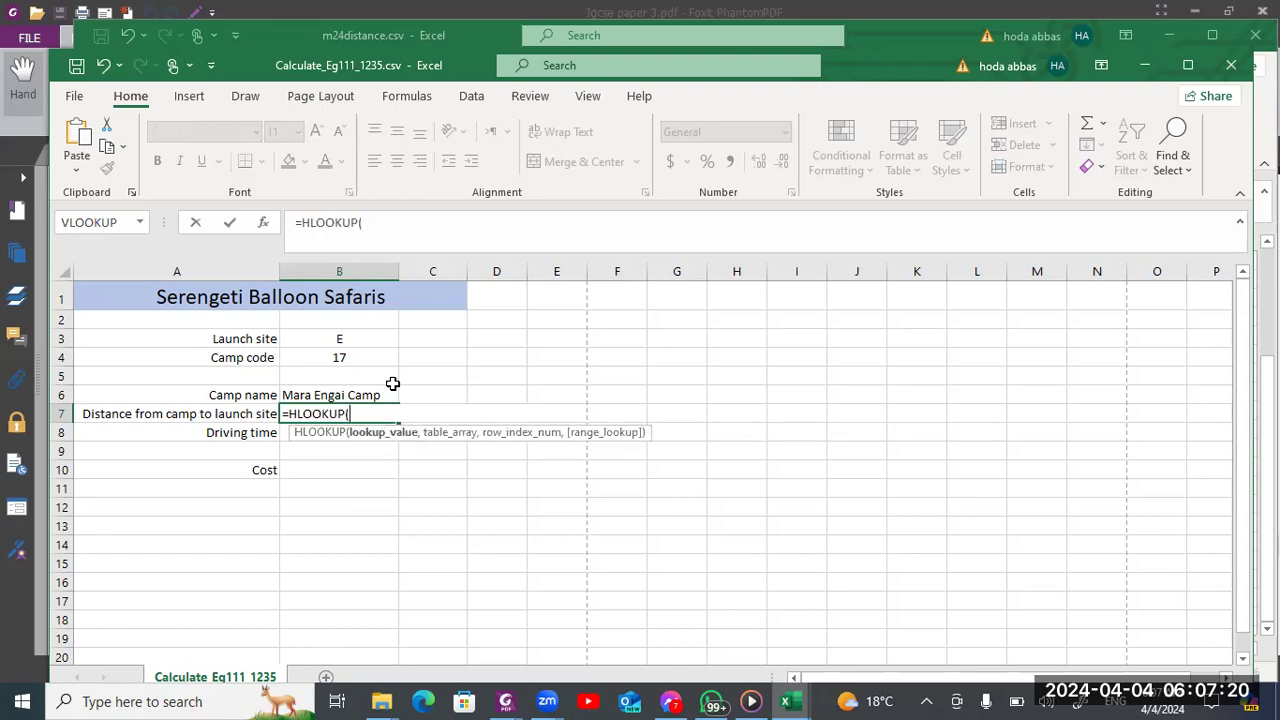
left_click(375, 336)
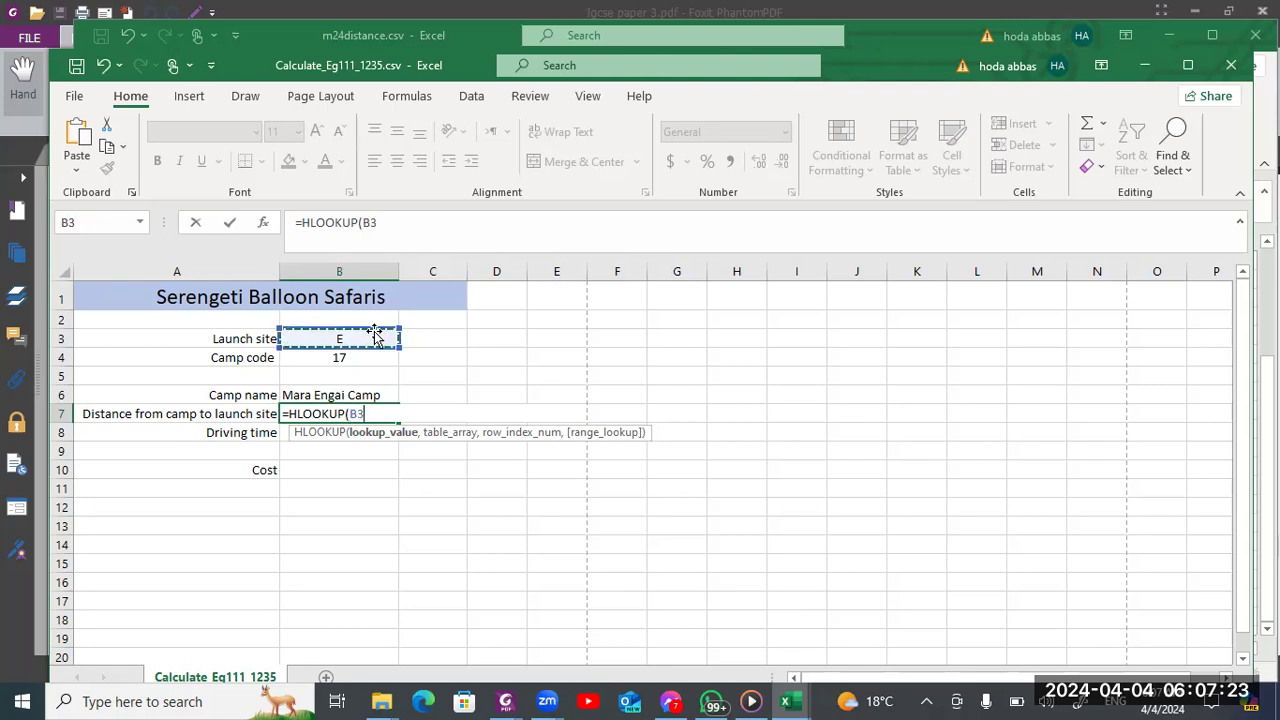
type(",")
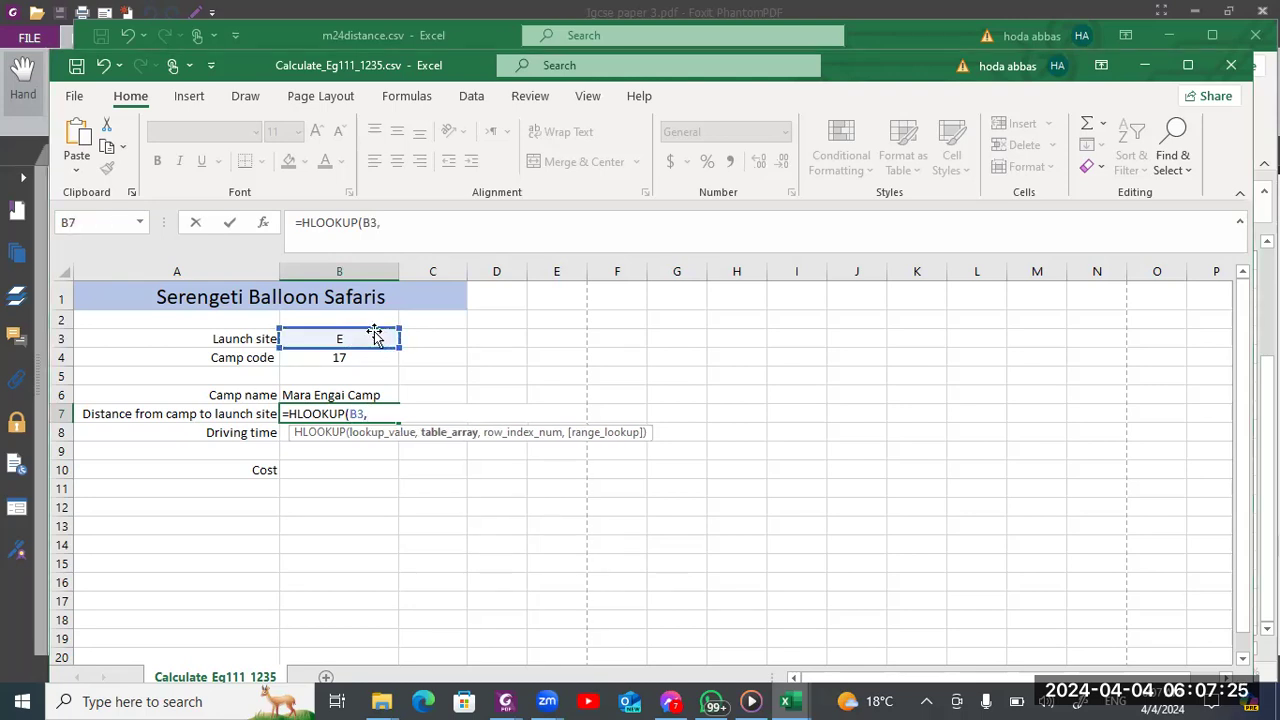
Set the HLOOKUP table array to $D$2:$J$27 in m24distance.csv and return to the Calculate_ sheet
key("alt+Tab")
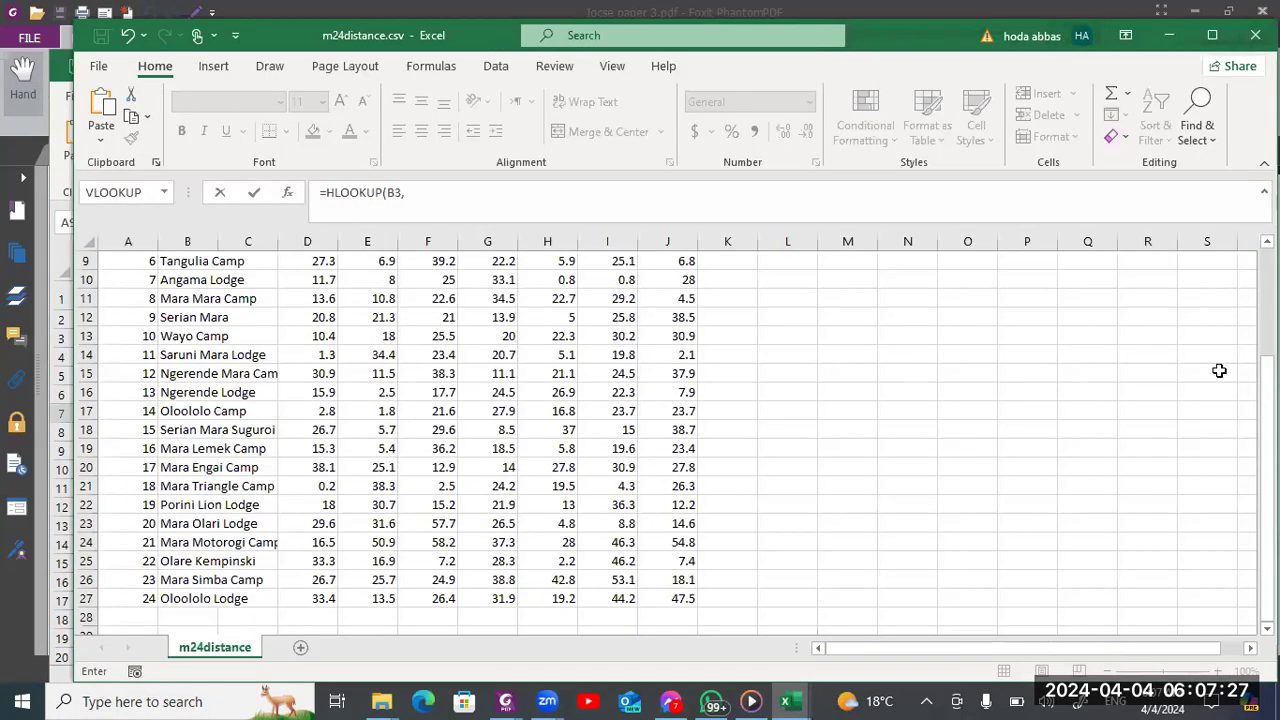
scroll(1268, 450, "up", 3)
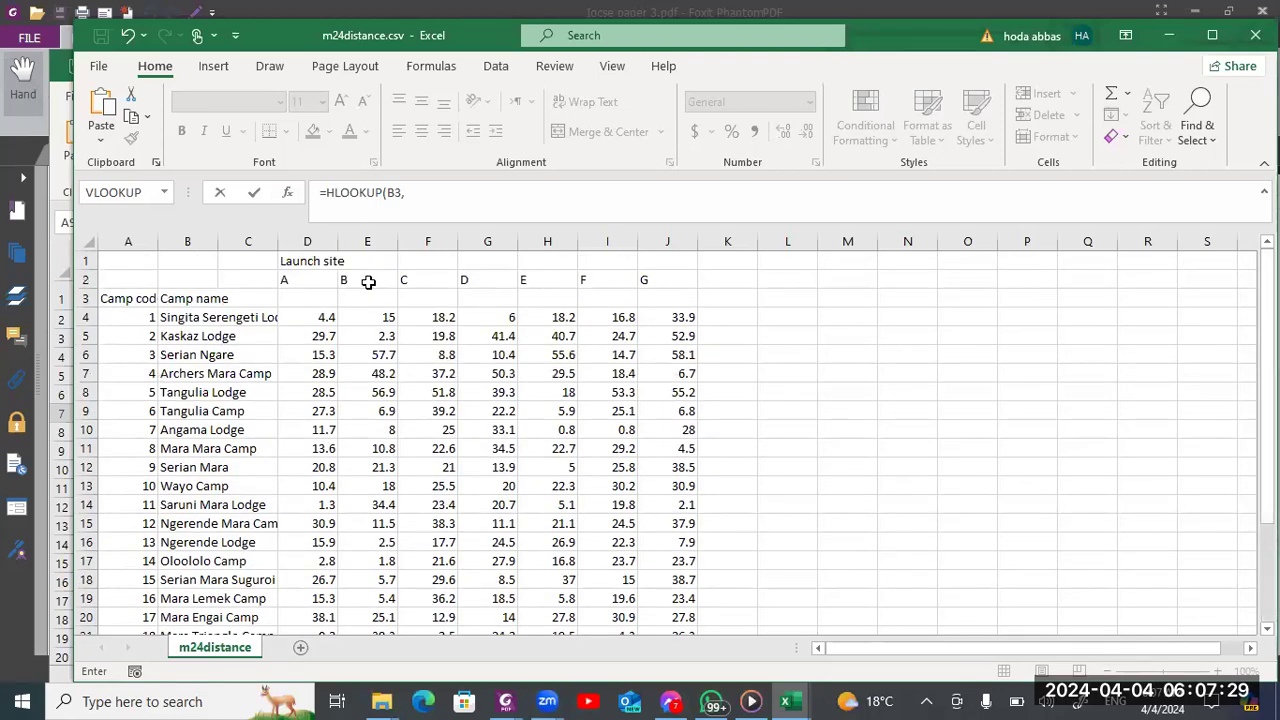
left_click_drag(306, 277, 677, 604)
type(",")
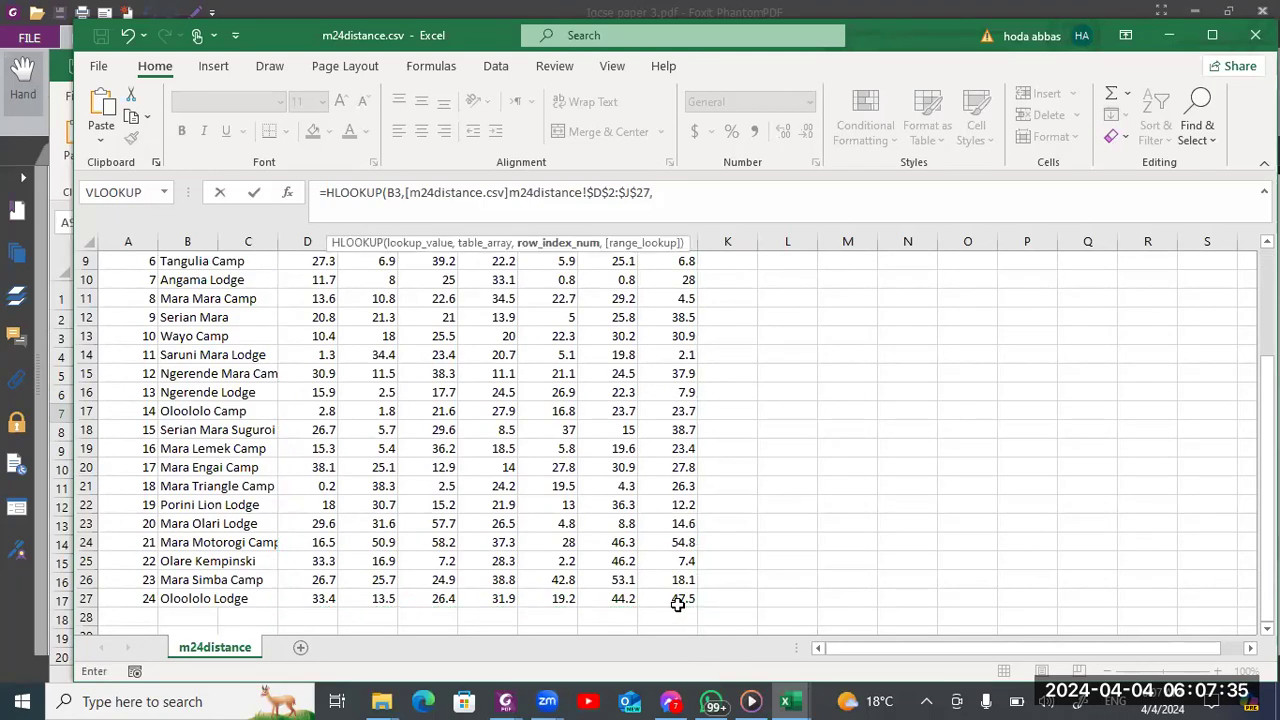
key("alt+Tab")
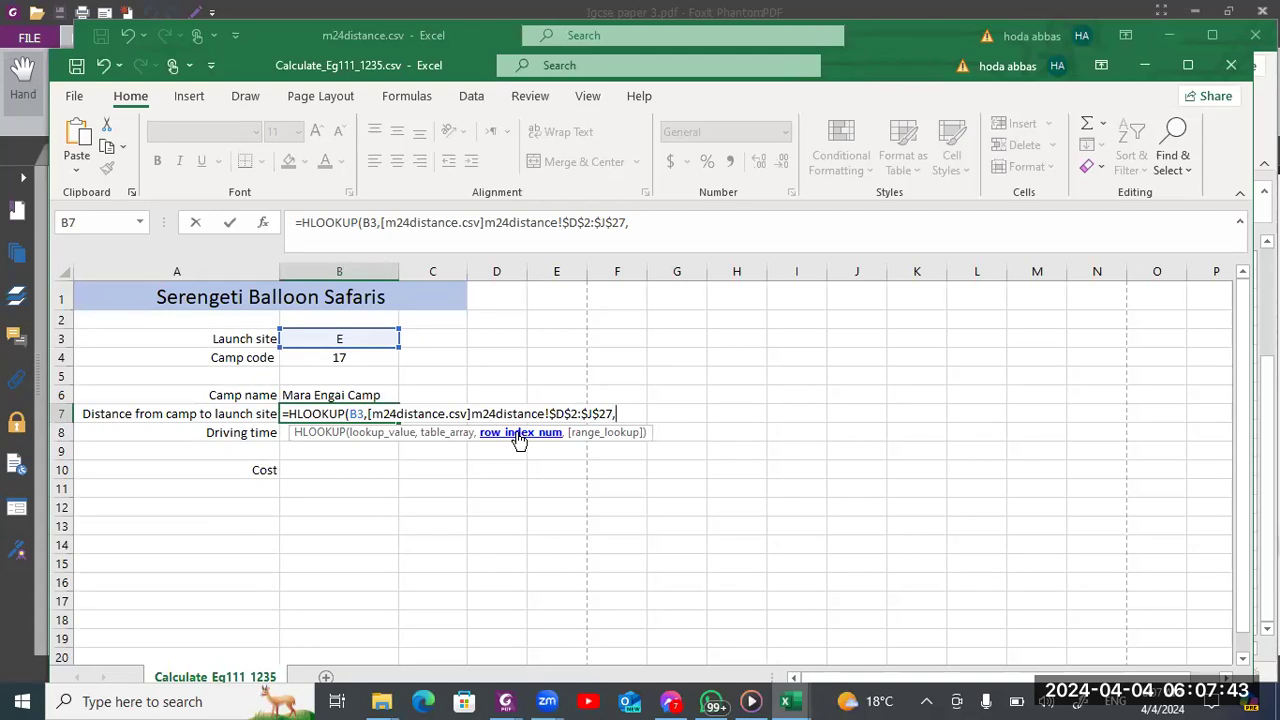
Leave the HLOOKUP row index blank, try to choose the FALSE exact match option and enter the formula in B7
type(",")
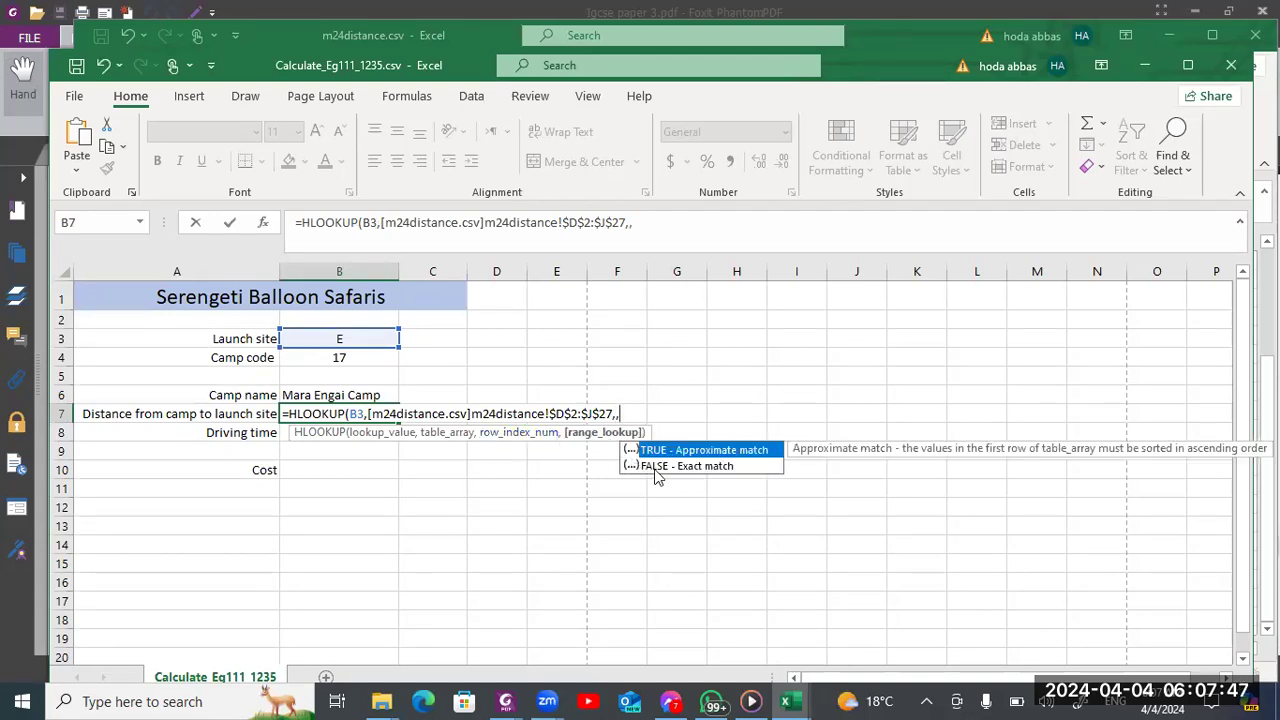
left_click(655, 466)
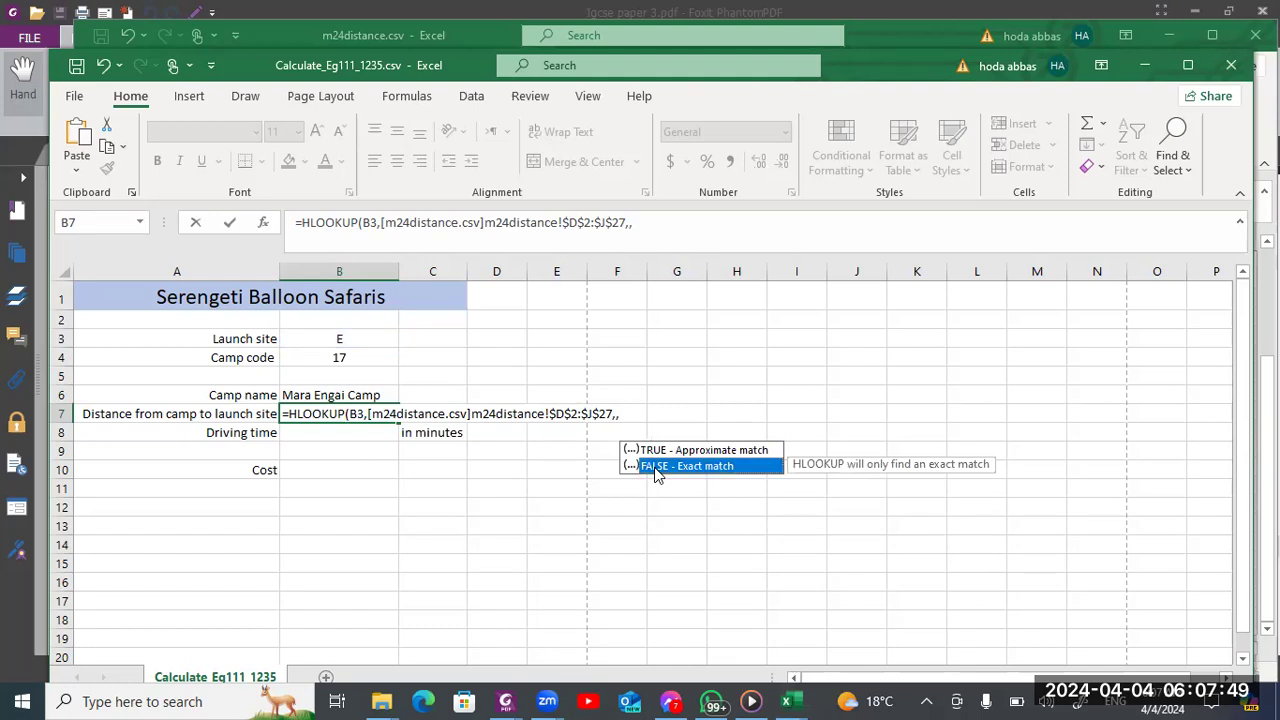
key("Return")
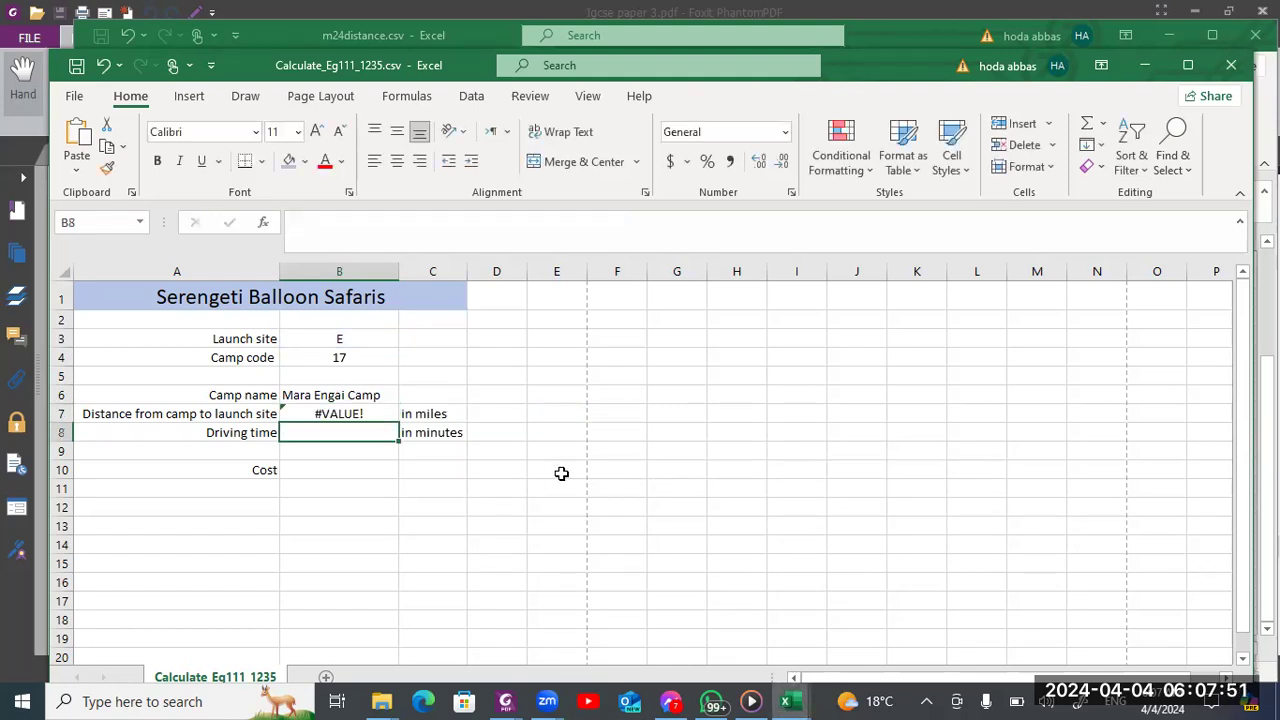
Reopen the B7 HLOOKUP formula at its empty row index argument and bring up the launch site header rows in m24distance.csv
left_click(364, 410)
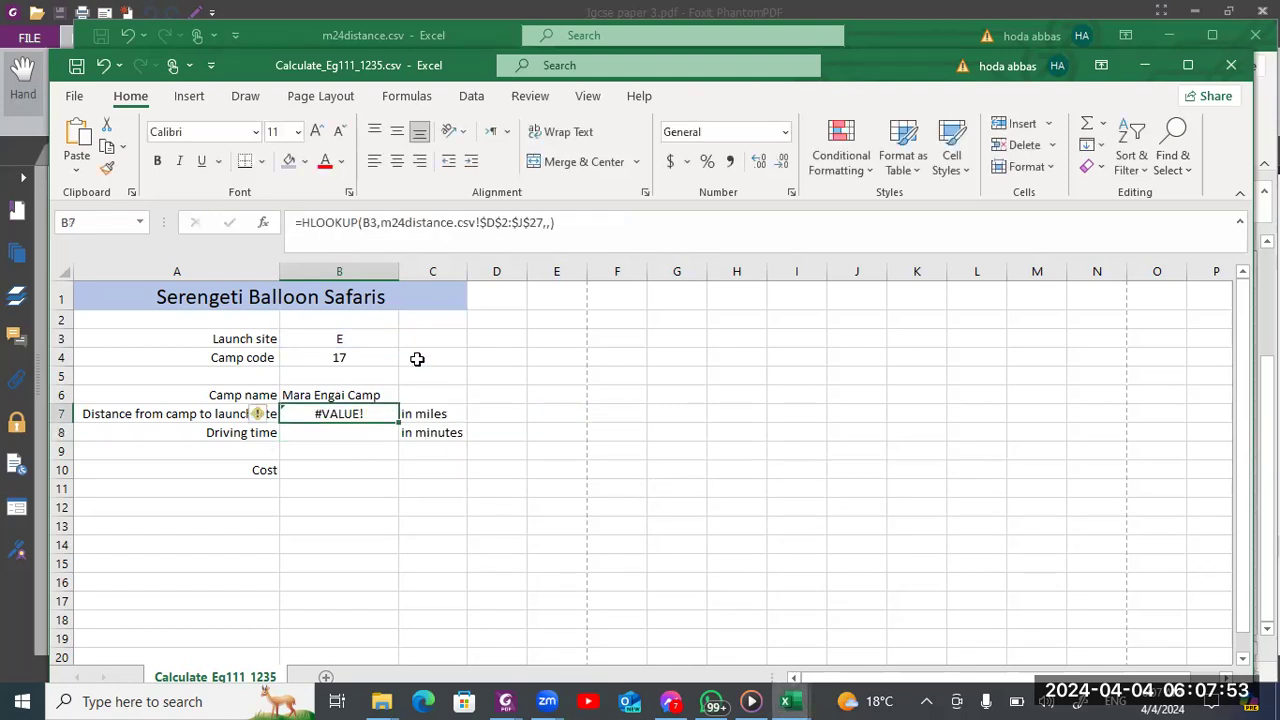
left_click(536, 233)
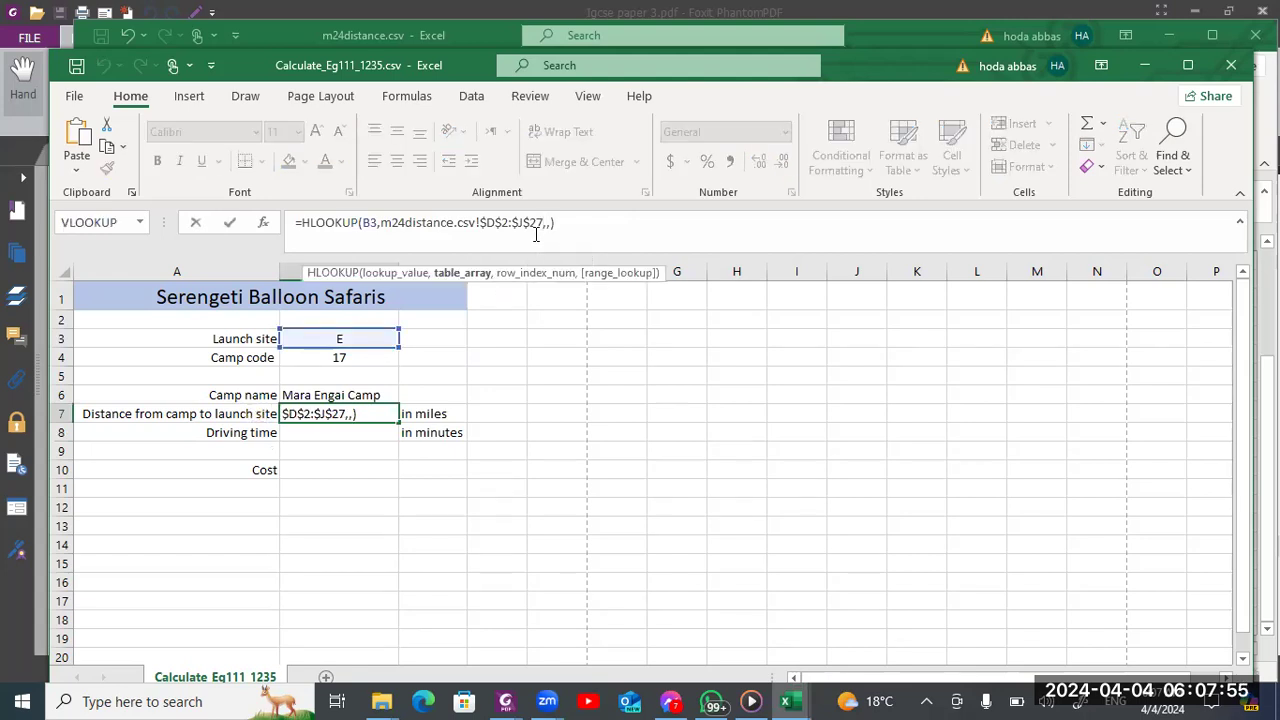
key("Right")
key("alt+Tab")
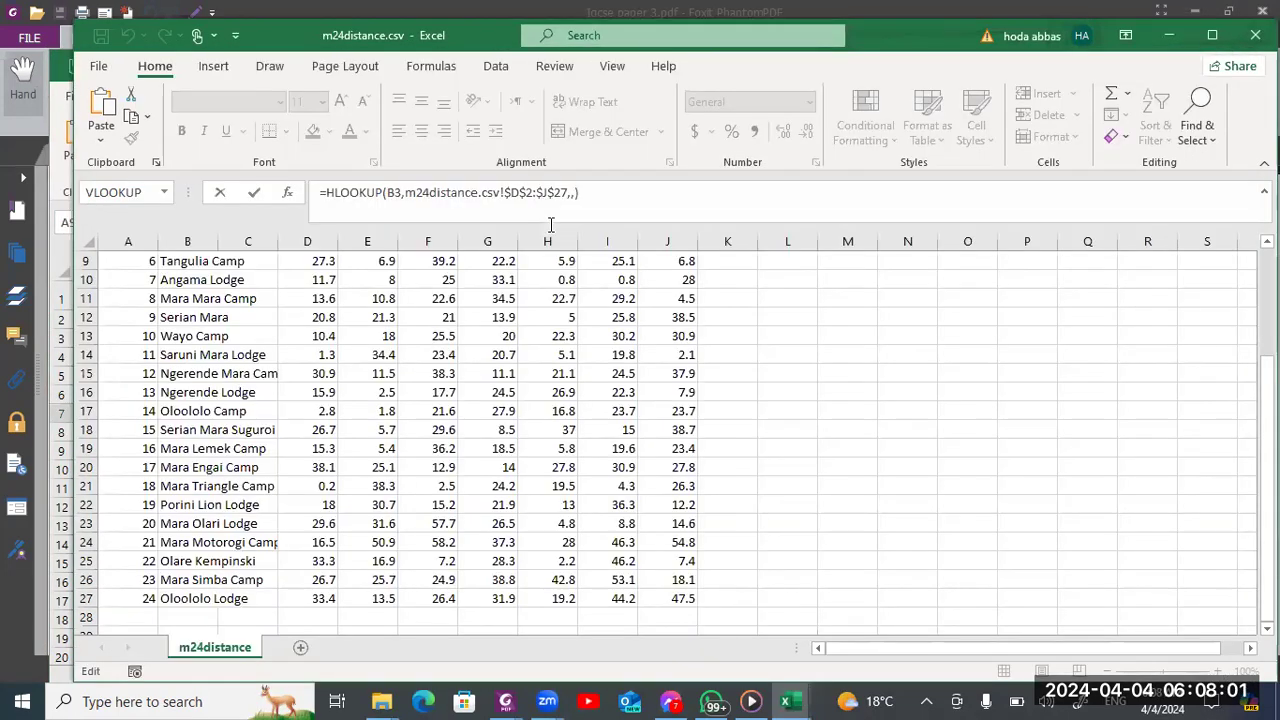
left_click_drag(1267, 390, 1266, 262)
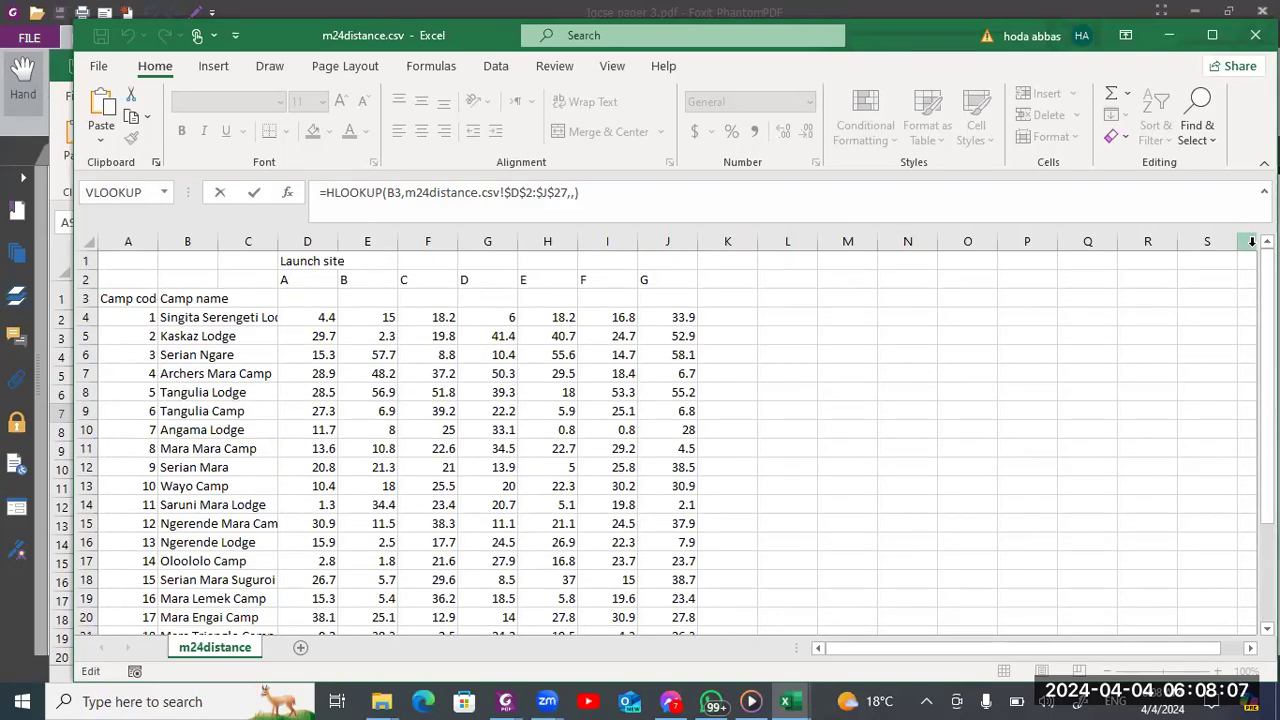
Draw an ink outline around the launch site distance table from row 2 down and handwrite 1st, 2nd and 3rd row labels beside it
left_click_drag(278, 275, 273, 375)
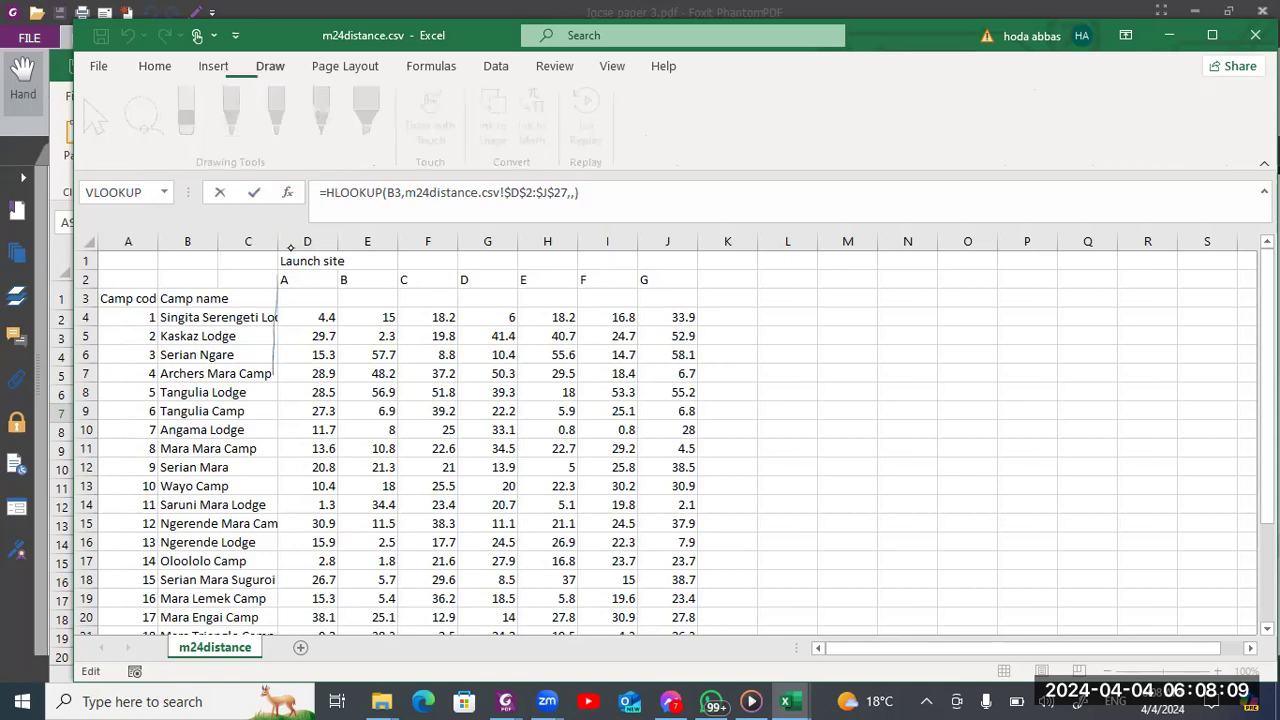
mouse_move(276, 272)
left_mouse_down()
mouse_move(704, 272)
mouse_move(726, 428)
mouse_move(518, 482)
mouse_move(282, 430)
mouse_move(278, 290)
left_mouse_up()
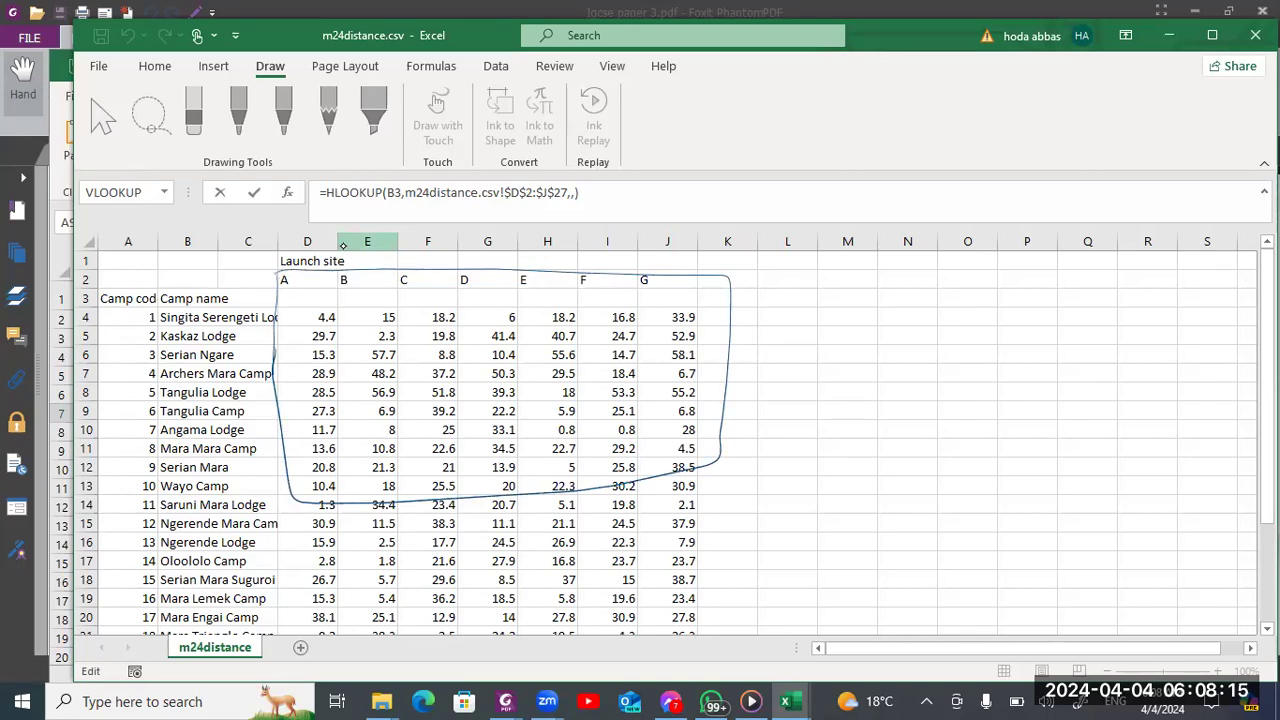
left_click_drag(755, 276, 798, 276)
mouse_move(814, 259)
left_mouse_down()
mouse_move(814, 272)
mouse_move(840, 270)
left_mouse_up()
left_click_drag(848, 270, 880, 266)
left_click_drag(803, 297, 812, 291)
left_click_drag(798, 322, 885, 306)
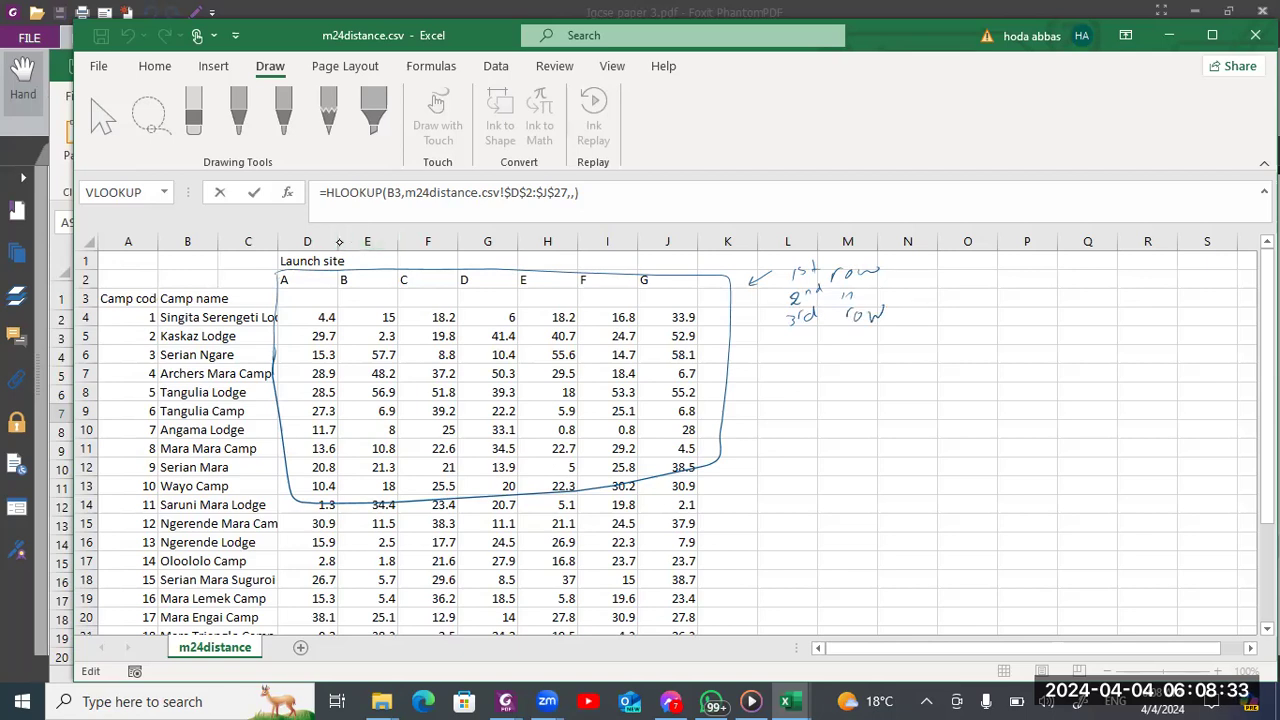
Circle the 4.4 distance in D4 in ink, write a boxed 3 and add arrows beside the table's first three rows
left_click_drag(342, 322, 336, 306)
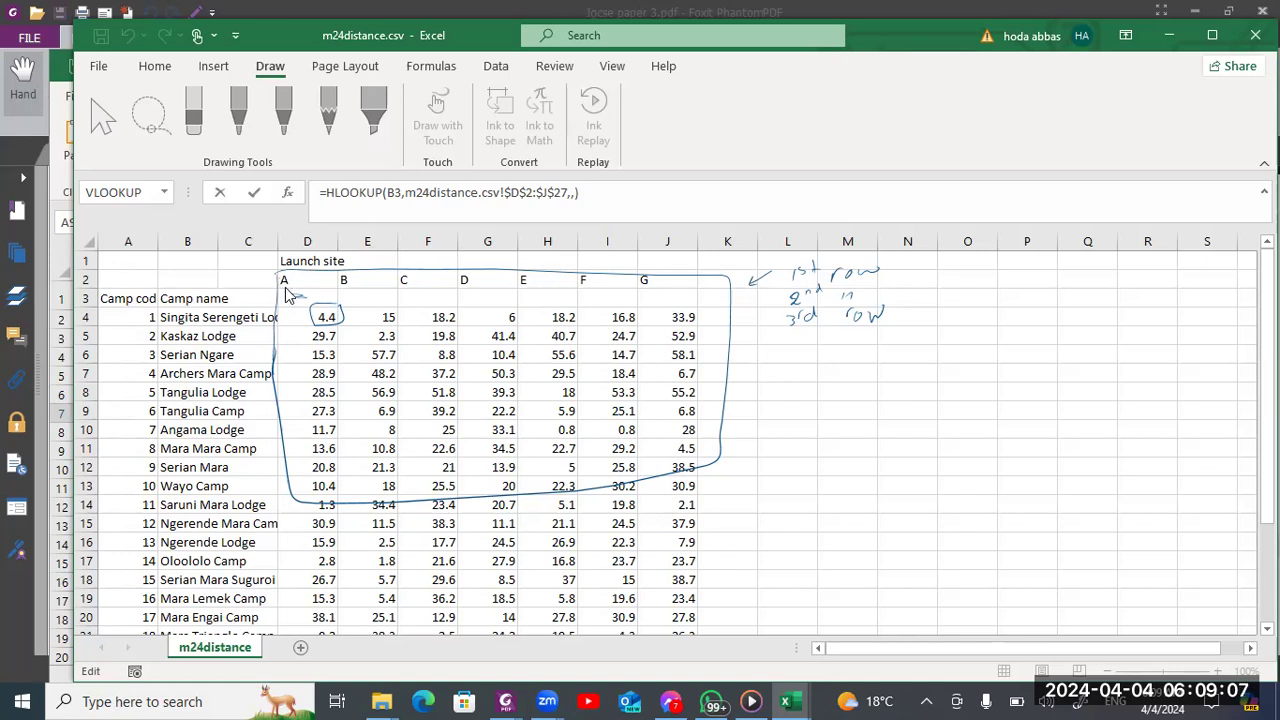
mouse_move(708, 295)
left_mouse_down()
mouse_move(693, 281)
mouse_move(710, 301)
mouse_move(709, 278)
left_mouse_up()
left_click_drag(745, 303, 733, 320)
left_click_drag(738, 265, 728, 283)
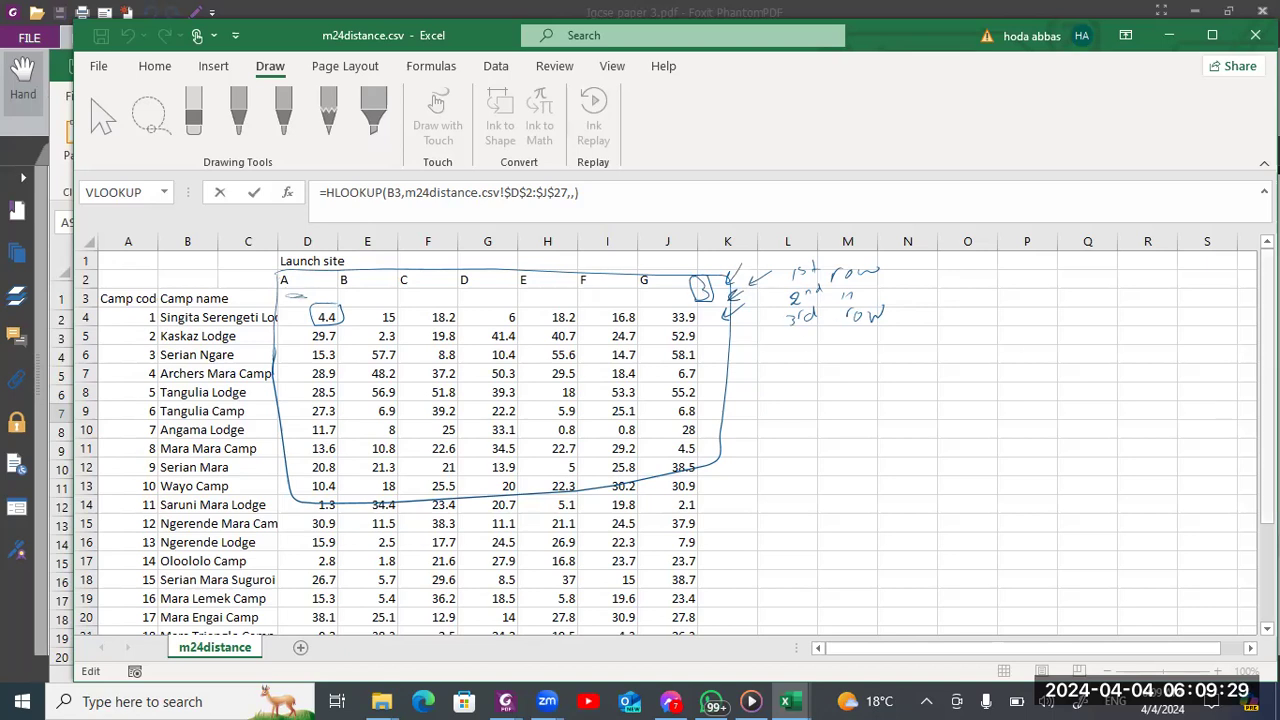
Look up the distance for camp code 17 and launch site E in the m24distance.csv table
scroll(666, 442, "down", 2)
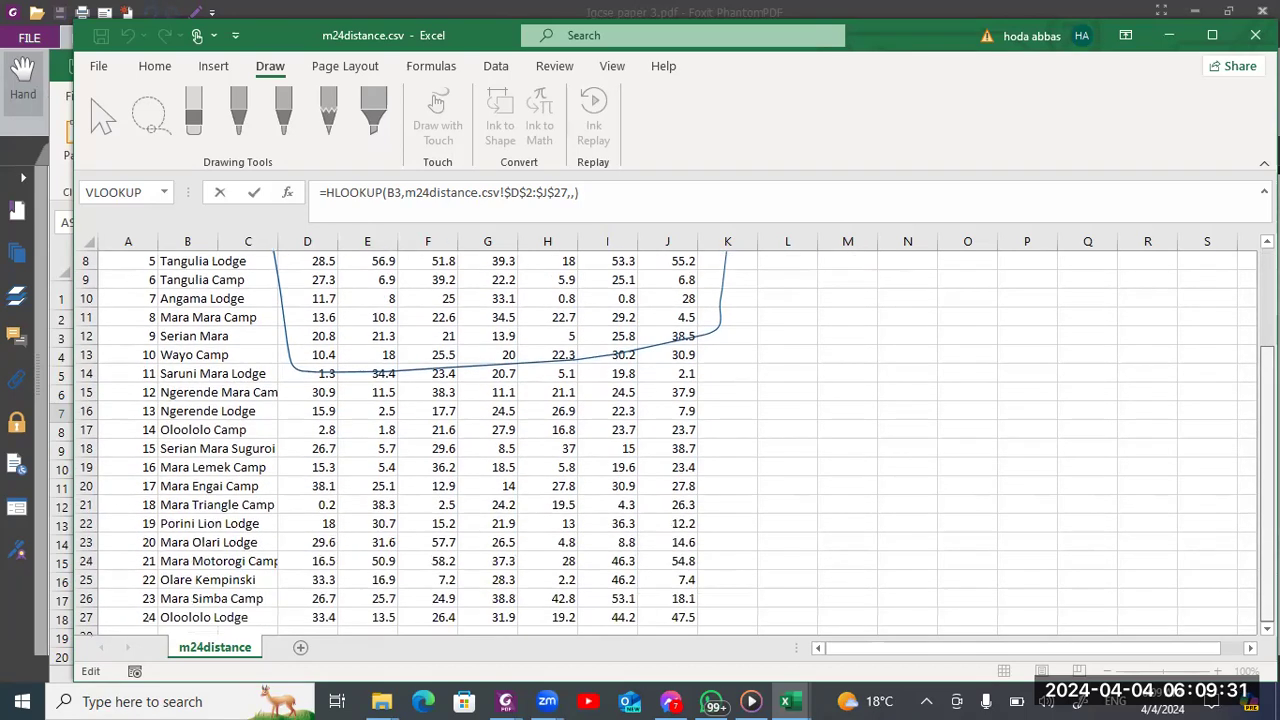
left_click(147, 488)
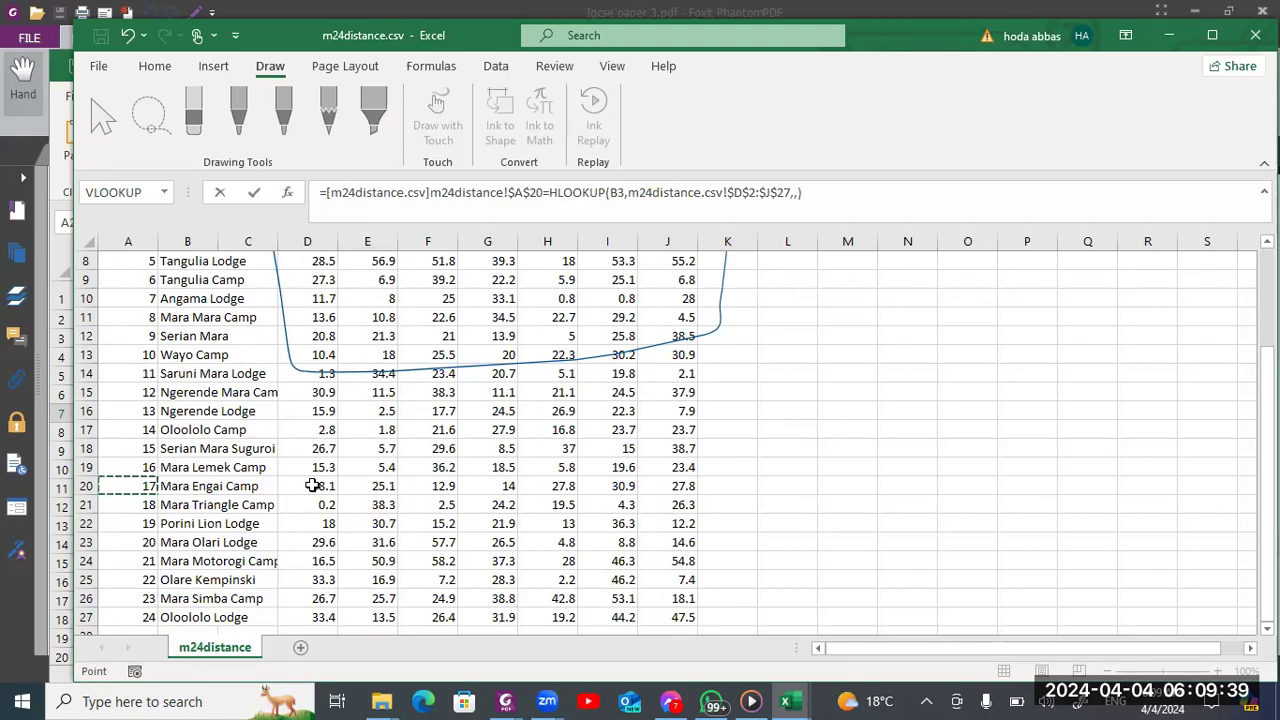
left_click(559, 486)
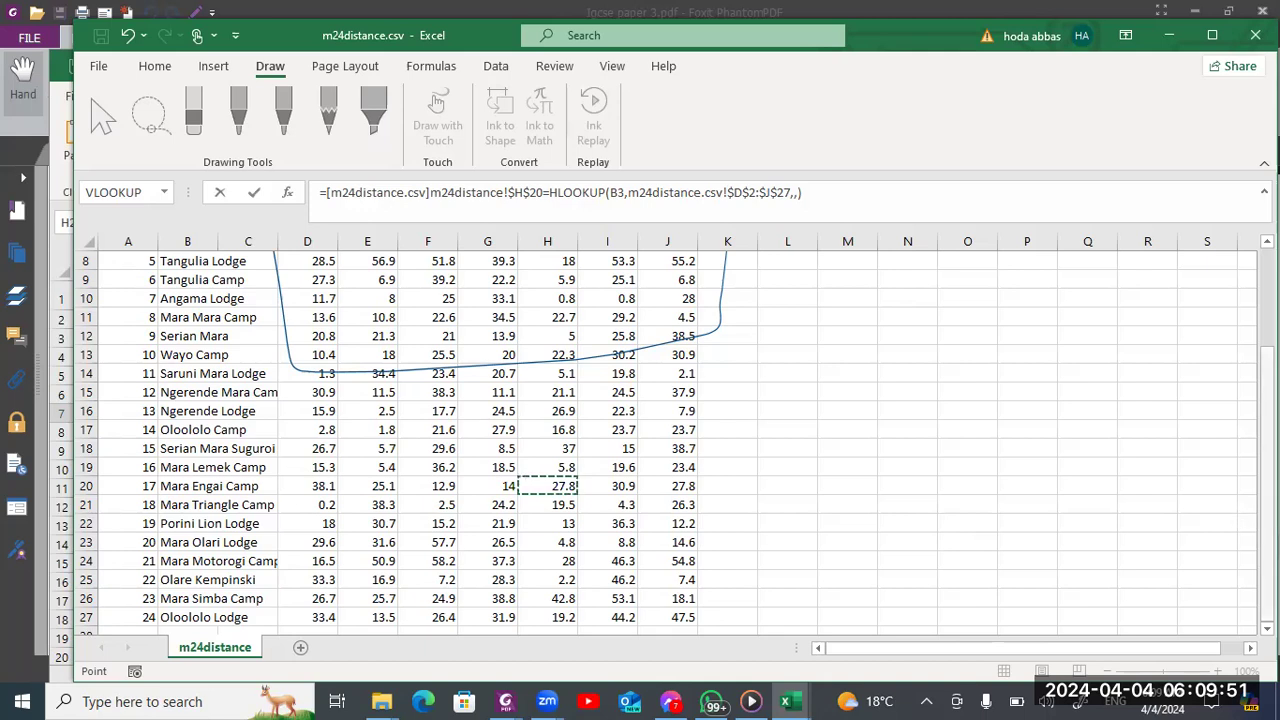
scroll(1244, 382, "up", 3)
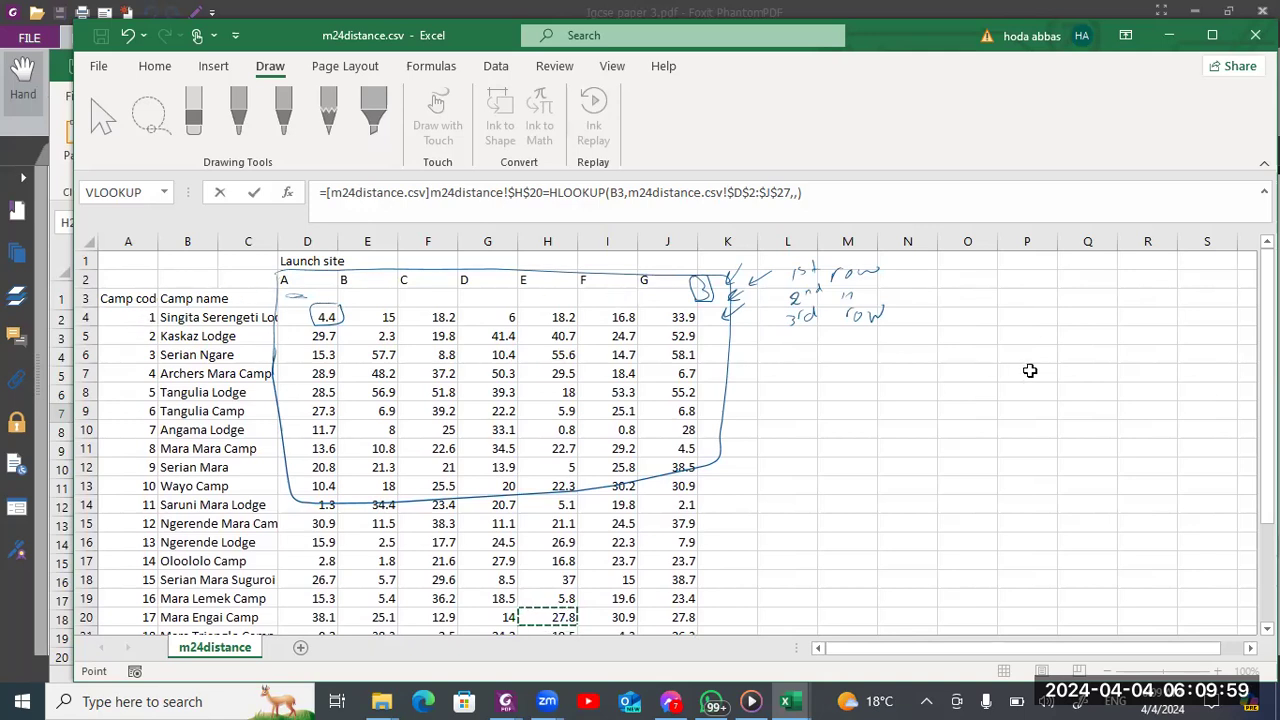
scroll(666, 443, "down", 3)
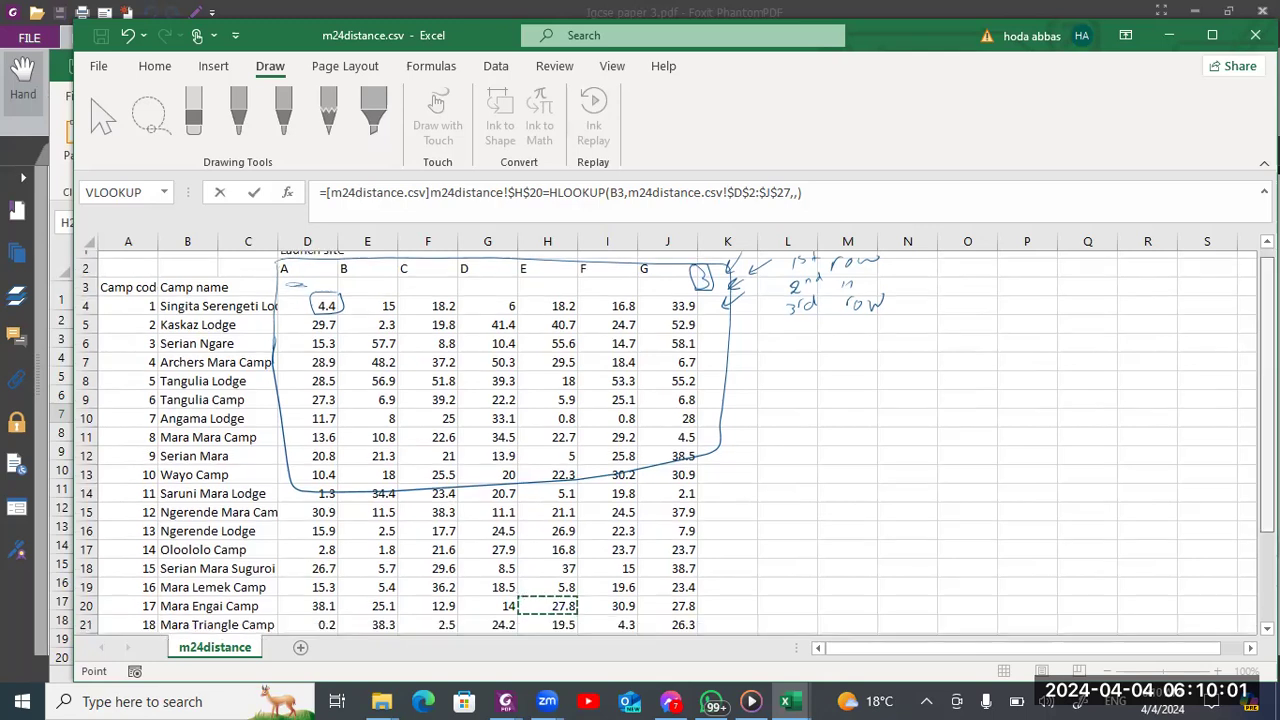
scroll(600, 400, "up", 3)
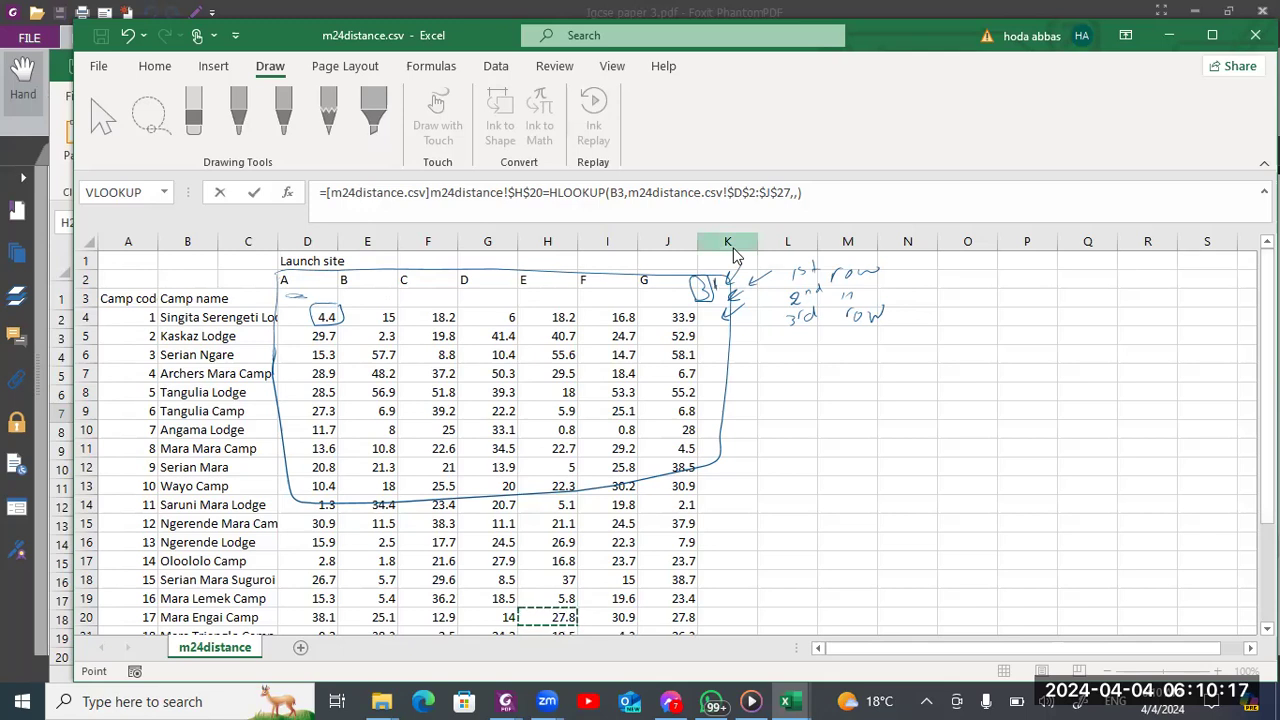
Number the table rows up to 10 in ink and circle the launch site E distance and camp code for Mara Mara Camp
left_click_drag(716, 317, 712, 397)
left_click_drag(709, 429, 708, 452)
mouse_move(715, 440)
left_mouse_down()
mouse_move(713, 451)
mouse_move(716, 440)
left_mouse_up()
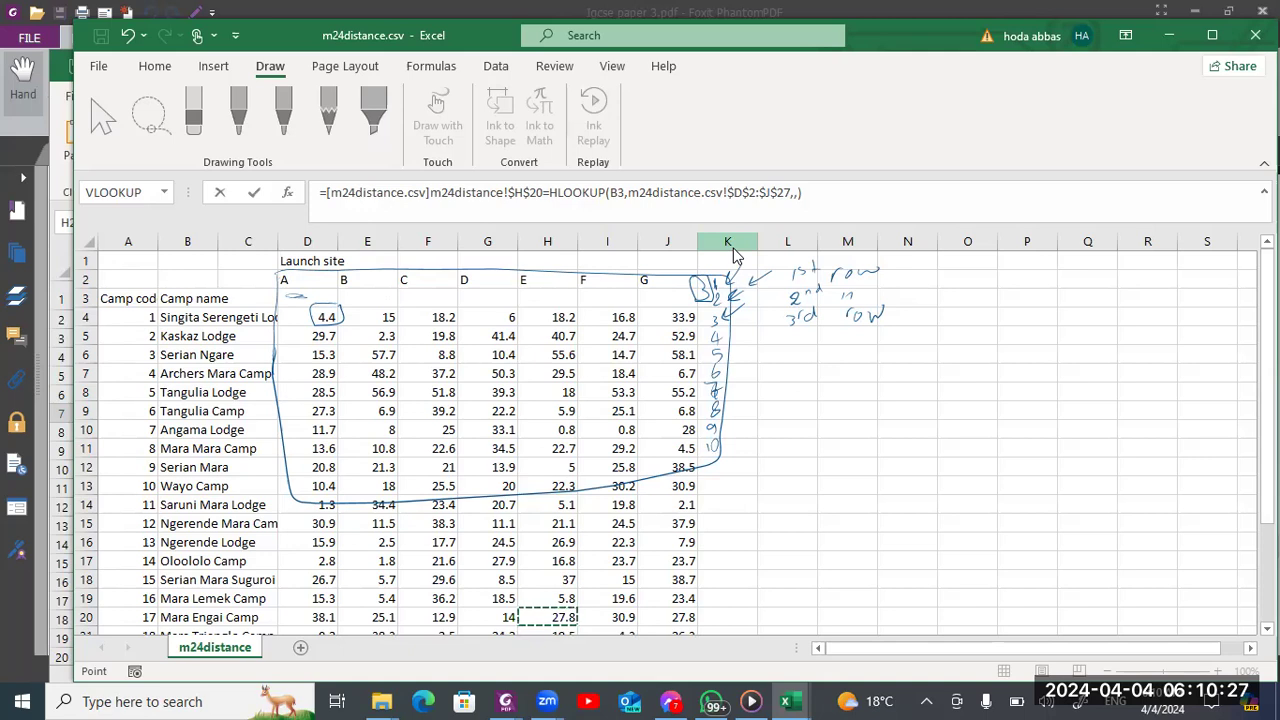
mouse_move(524, 442)
left_mouse_down()
mouse_move(572, 439)
mouse_move(570, 459)
mouse_move(520, 444)
left_mouse_up()
mouse_move(149, 443)
left_mouse_down()
mouse_move(146, 462)
mouse_move(150, 439)
left_mouse_up()
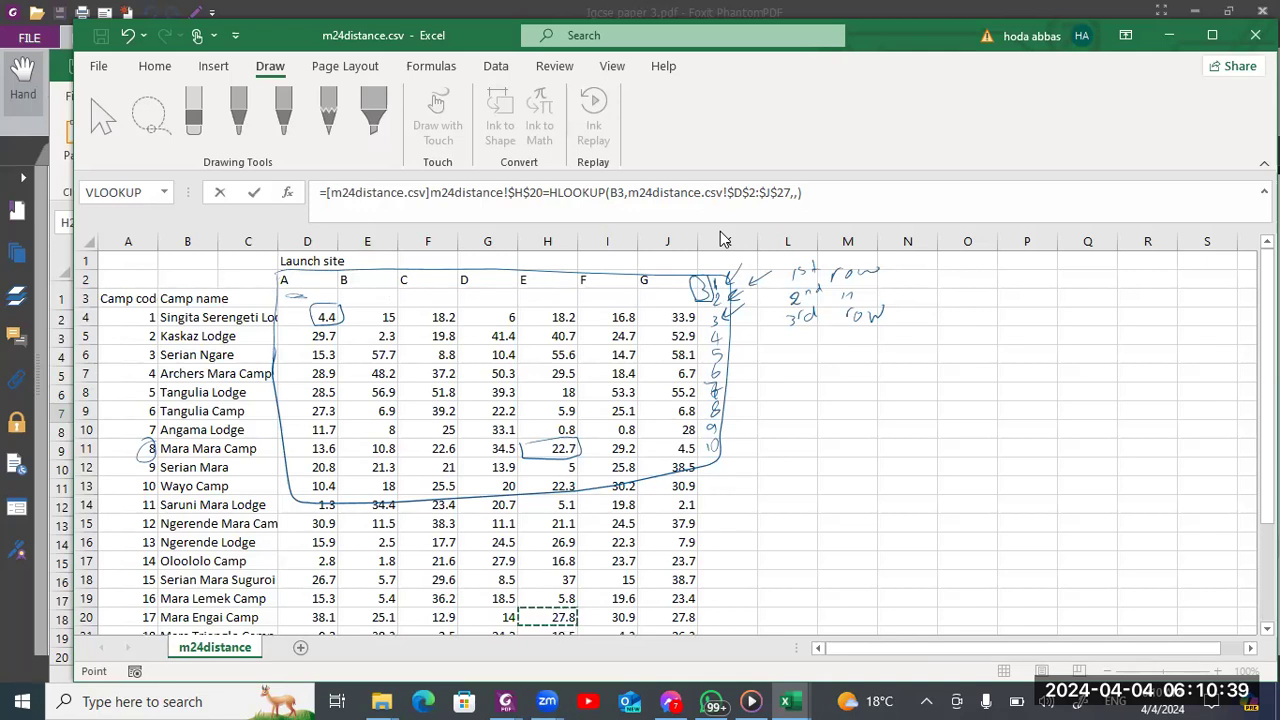
Handwrite a boxed 8+2 beside the table, box its 2 and circle row number 10
mouse_move(855, 414)
left_mouse_down()
mouse_move(875, 413)
mouse_move(865, 423)
mouse_move(843, 404)
mouse_move(906, 419)
mouse_move(818, 440)
mouse_move(906, 380)
left_mouse_up()
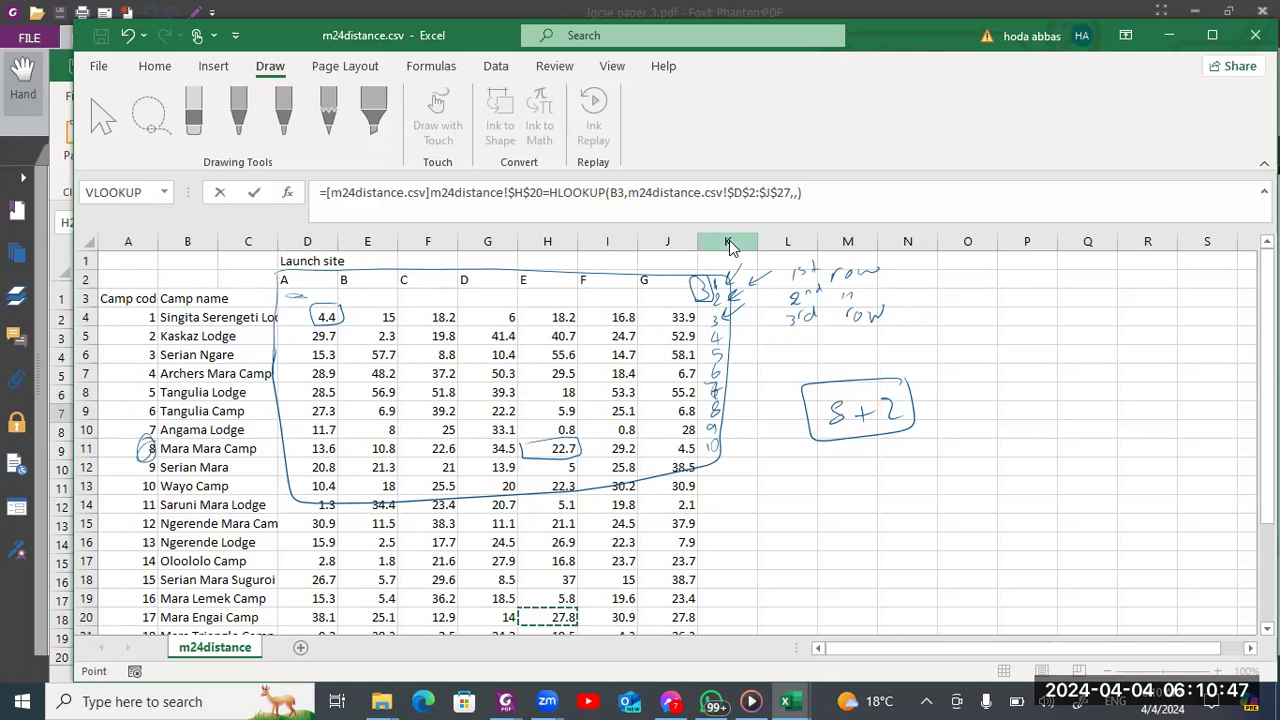
mouse_move(712, 435)
left_mouse_down()
mouse_move(722, 448)
mouse_move(709, 436)
left_mouse_up()
mouse_move(877, 388)
left_mouse_down()
mouse_move(904, 387)
mouse_move(911, 425)
mouse_move(879, 397)
left_mouse_up()
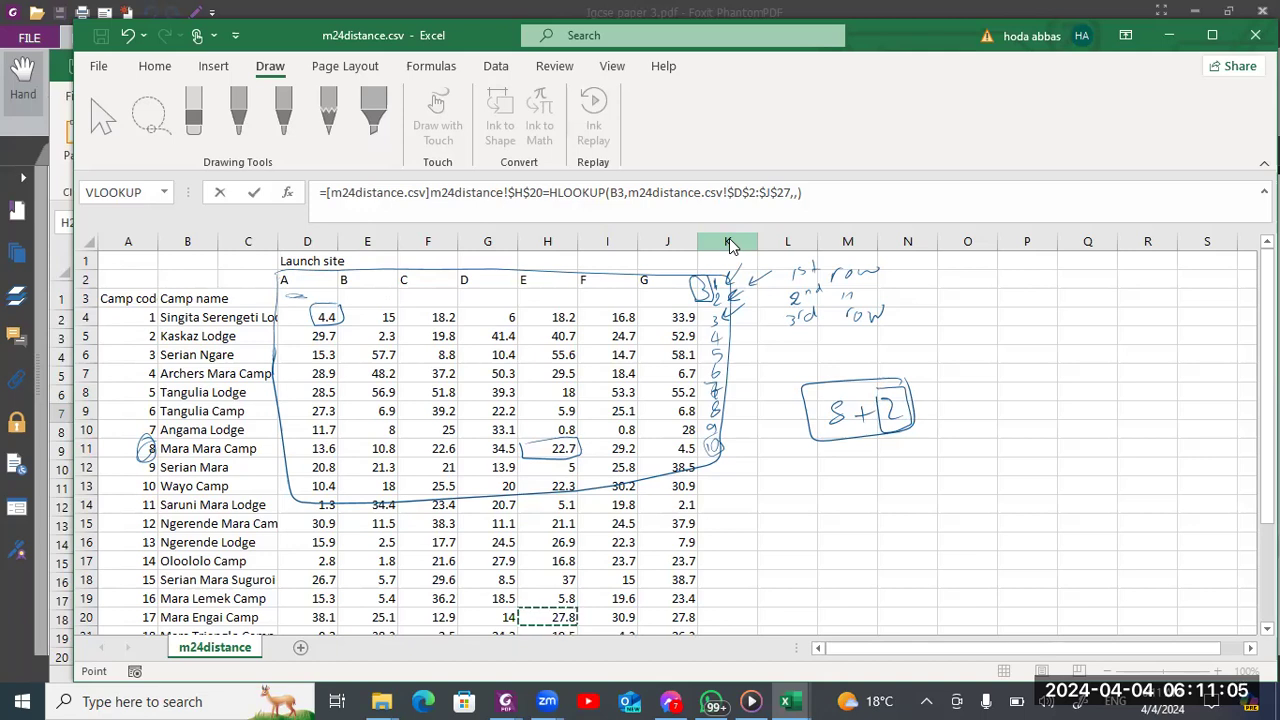
Number rows 11 to 15 in ink, box Ngerende Lodge's launch site G distance and draw a line across to its camp code 13
left_click_drag(714, 463, 714, 471)
left_click_drag(721, 463, 711, 490)
mouse_move(717, 479)
left_mouse_down()
mouse_move(727, 488)
mouse_move(711, 510)
left_mouse_up()
mouse_move(719, 499)
left_mouse_down()
mouse_move(710, 531)
mouse_move(726, 527)
left_mouse_up()
left_click_drag(722, 520, 710, 551)
left_click_drag(726, 539, 716, 550)
mouse_move(692, 531)
left_mouse_down()
mouse_move(654, 556)
mouse_move(696, 530)
left_mouse_up()
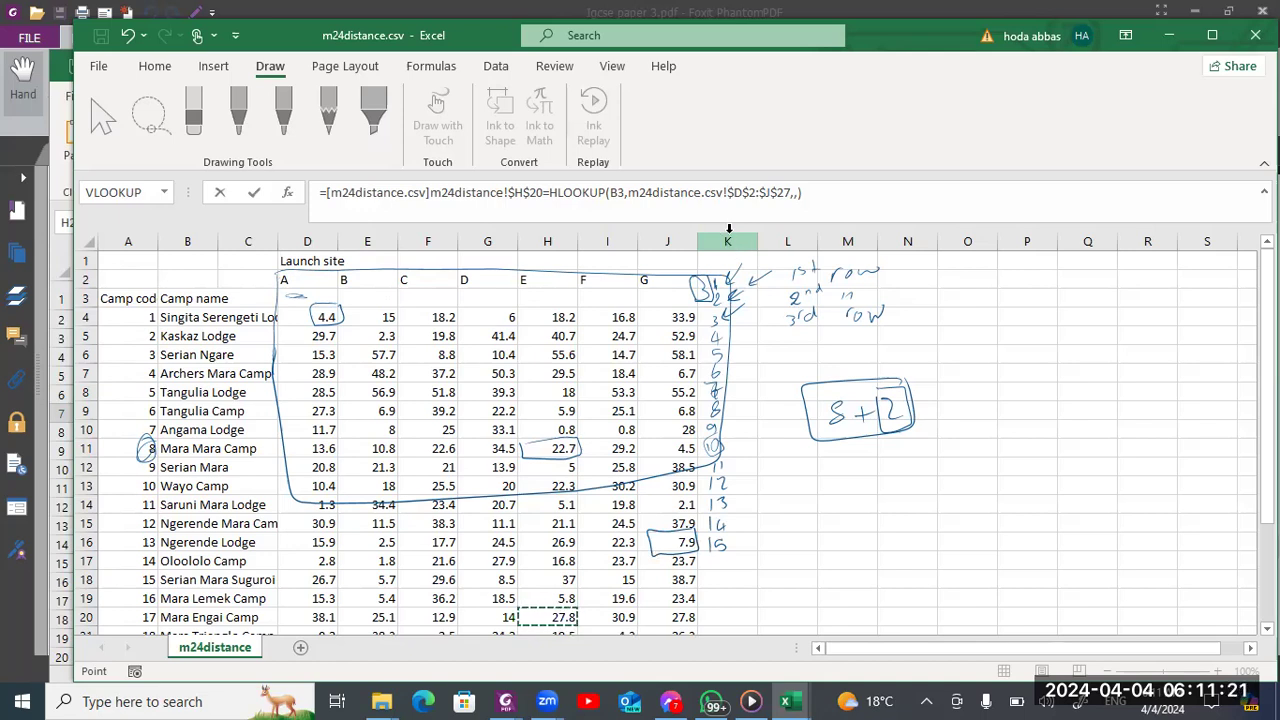
left_click_drag(118, 544, 646, 541)
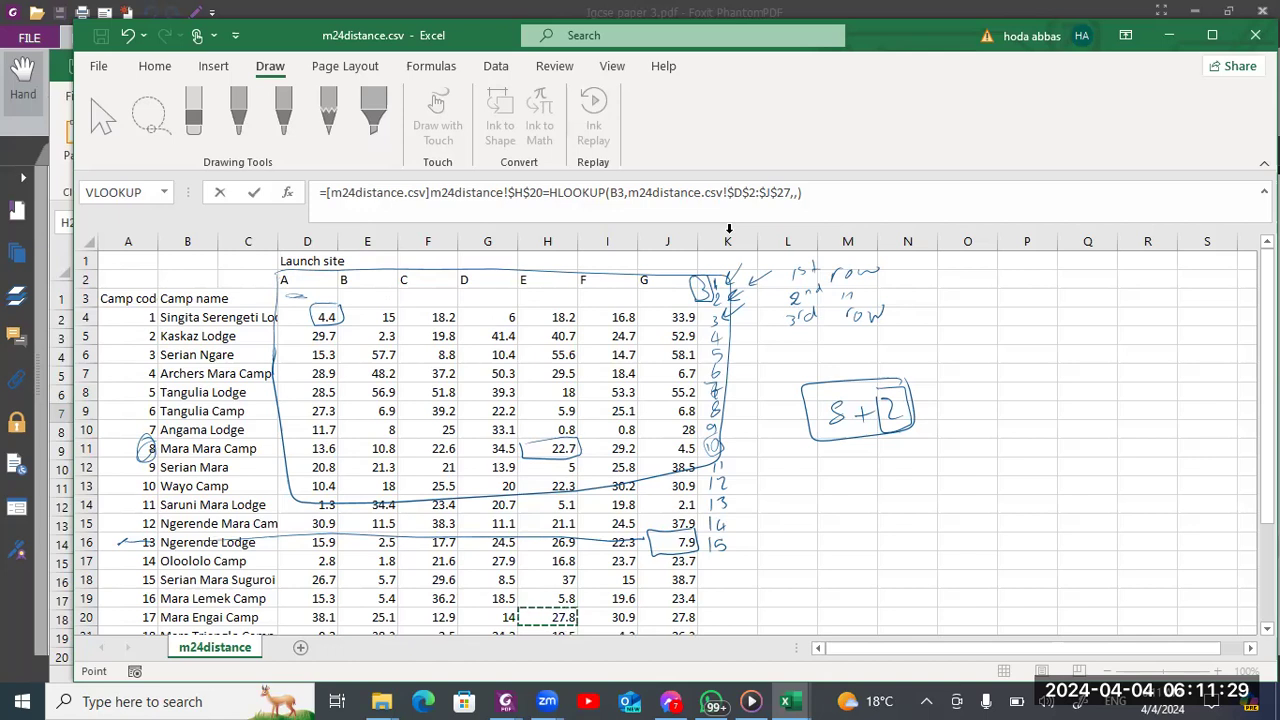
Handwrite 13+2 beside the table, box row numbers 1 and 2 and circle row number 15
left_click_drag(877, 508, 877, 527)
mouse_move(886, 508)
left_mouse_down()
mouse_move(898, 513)
mouse_move(887, 525)
left_mouse_up()
left_click_drag(905, 517, 913, 523)
left_click_drag(932, 507, 949, 516)
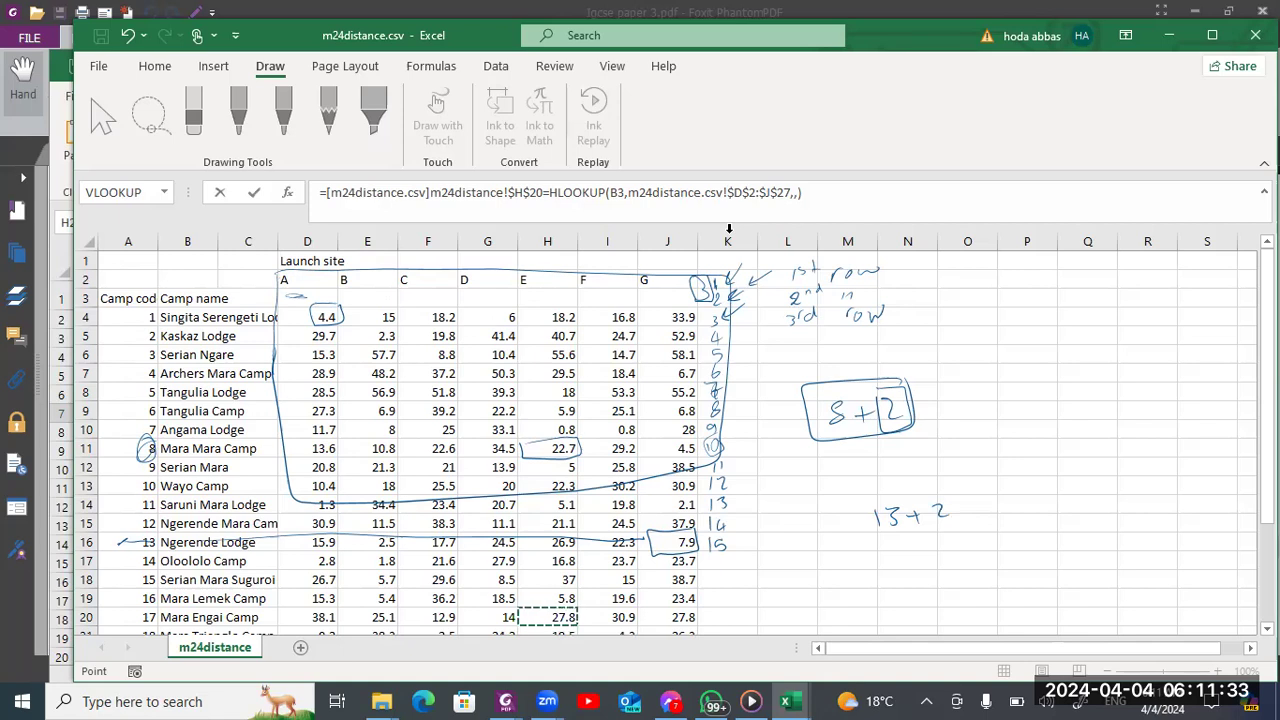
mouse_move(710, 300)
left_mouse_down()
mouse_move(724, 300)
mouse_move(711, 280)
left_mouse_up()
mouse_move(724, 533)
left_mouse_down()
mouse_move(703, 550)
mouse_move(728, 534)
left_mouse_up()
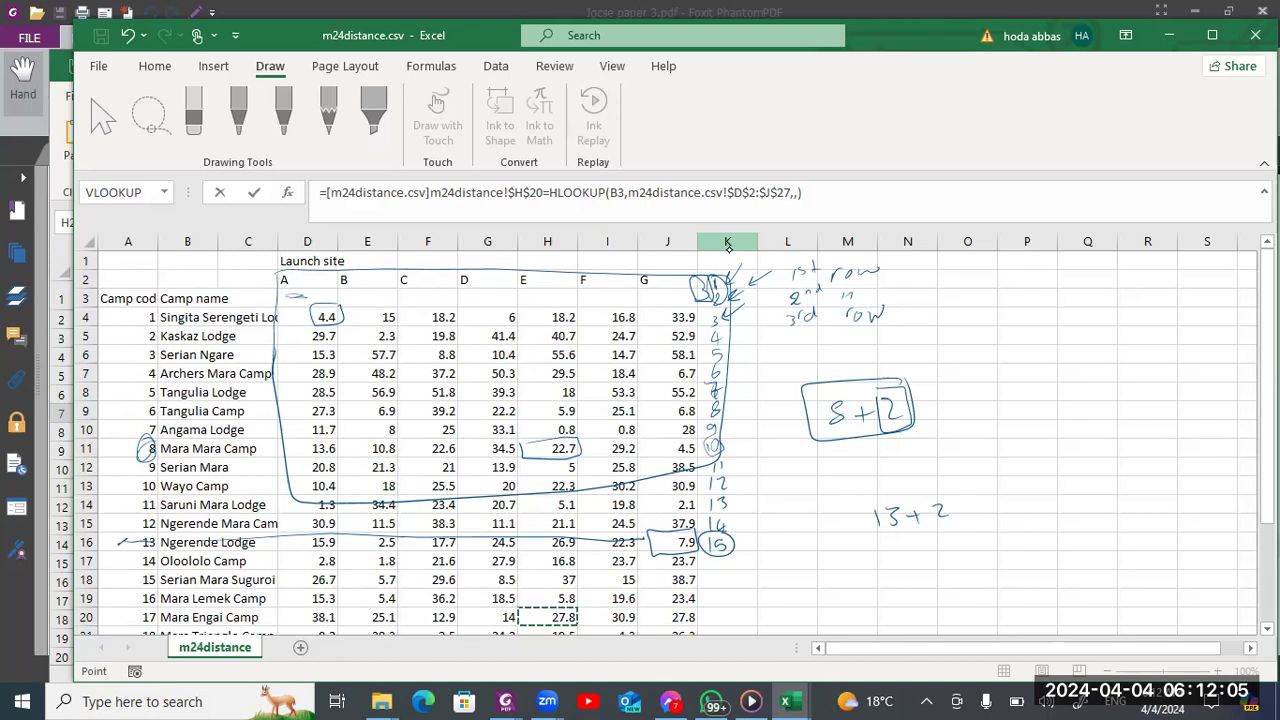
Draw arrows to both handwritten sums and mark Tangulia Lodge's launch site A distance, camp code 5 and row number 7 in ink
mouse_move(852, 350)
left_mouse_down()
mouse_move(845, 386)
mouse_move(859, 374)
left_mouse_up()
left_click_drag(873, 478, 895, 479)
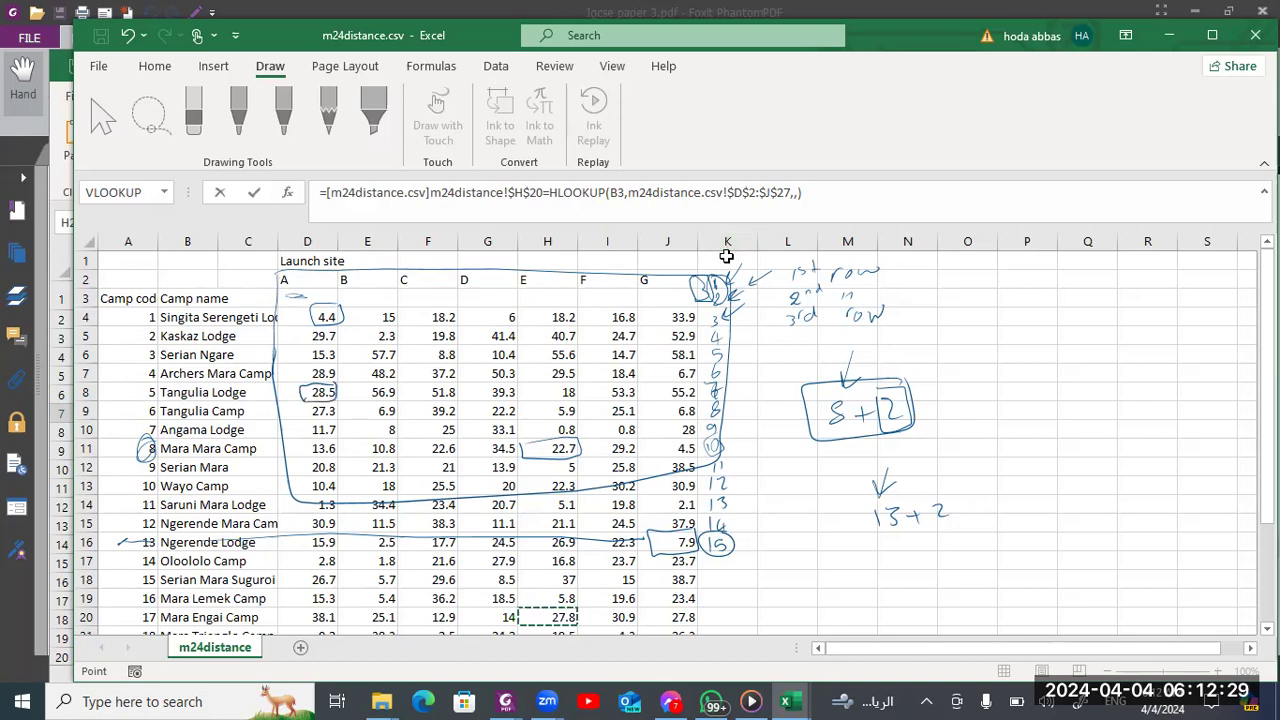
mouse_move(706, 391)
left_mouse_down()
mouse_move(374, 387)
mouse_move(372, 405)
left_mouse_up()
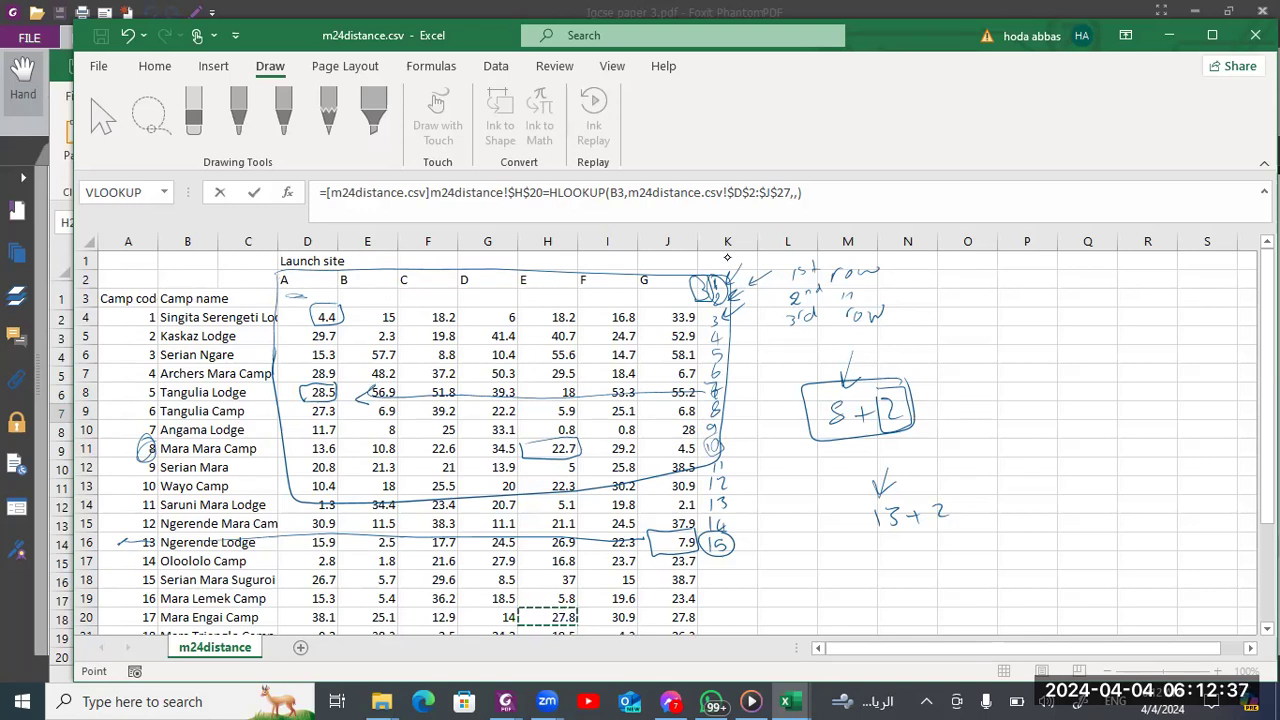
mouse_move(150, 381)
left_mouse_down()
mouse_move(143, 403)
mouse_move(156, 390)
left_mouse_up()
mouse_move(741, 369)
left_mouse_down()
mouse_move(729, 389)
mouse_move(741, 384)
left_mouse_up()
Point at the launch site headers and handwritten notes, and discard the pending edit of the HLOOKUP formula in B7
left_click(283, 299)
left_click(286, 264)
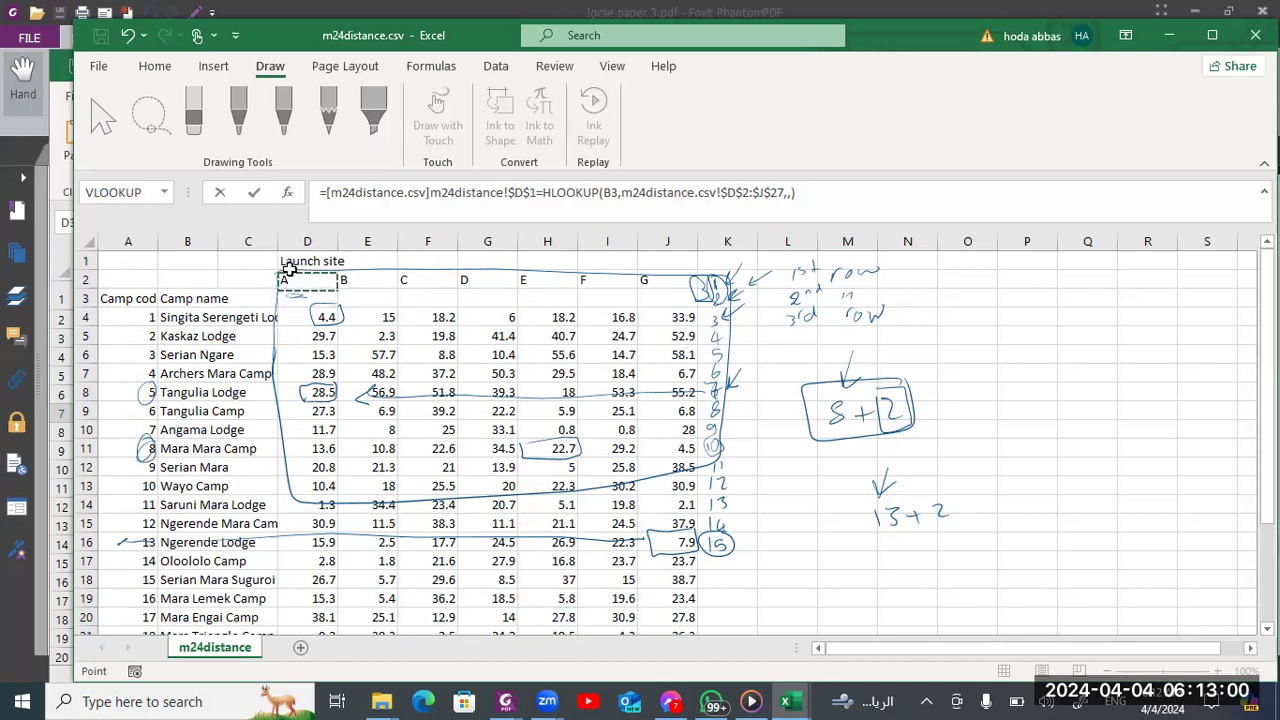
left_click(530, 277)
left_click(692, 281)
left_click(860, 348)
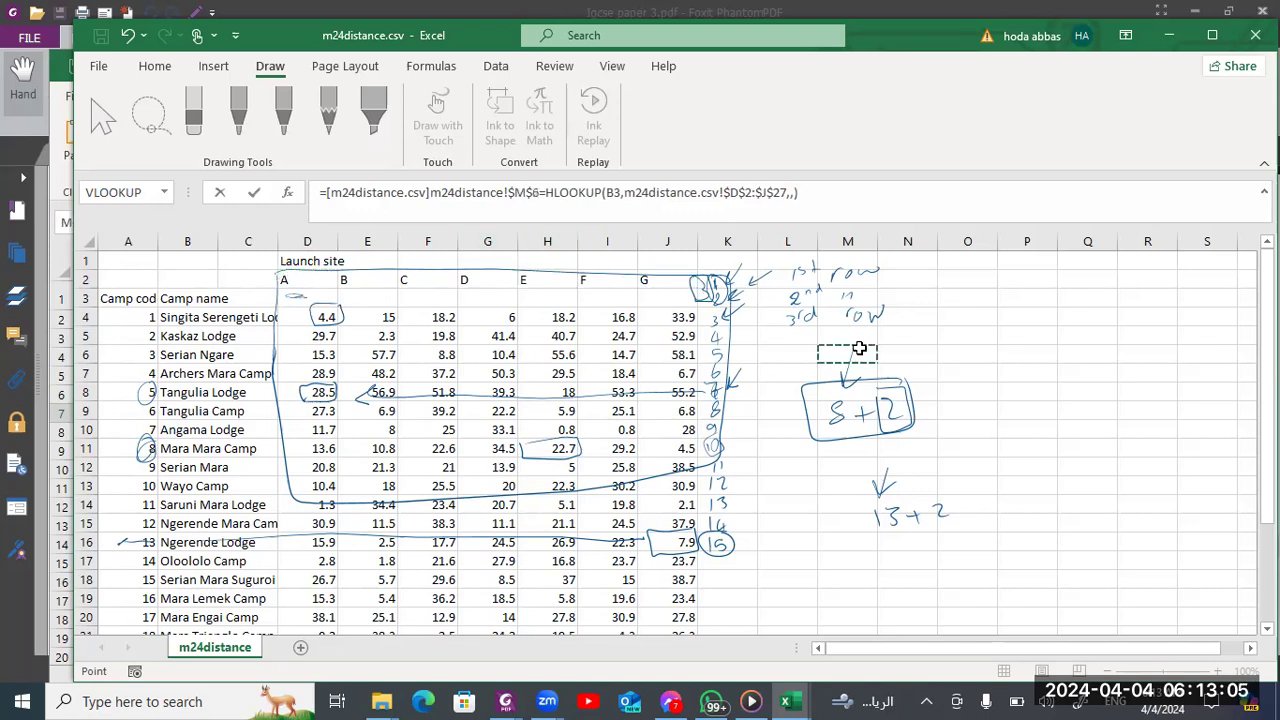
left_click(856, 318)
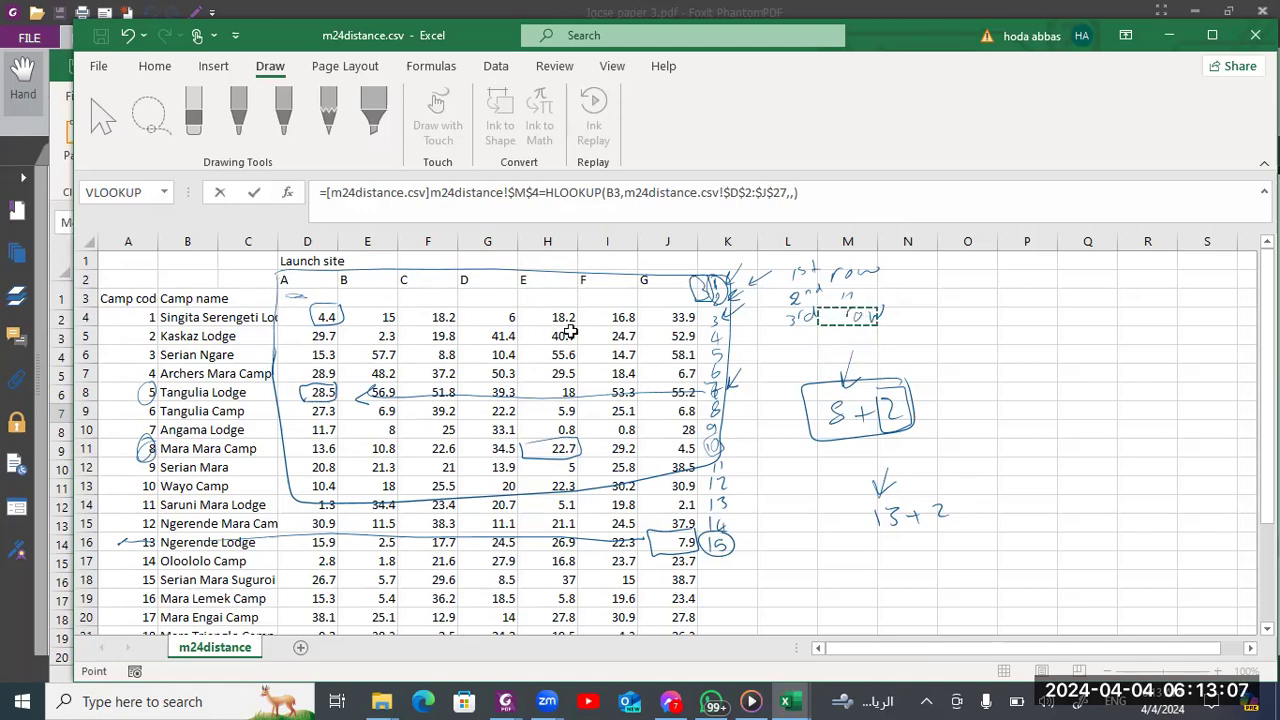
key("Escape")
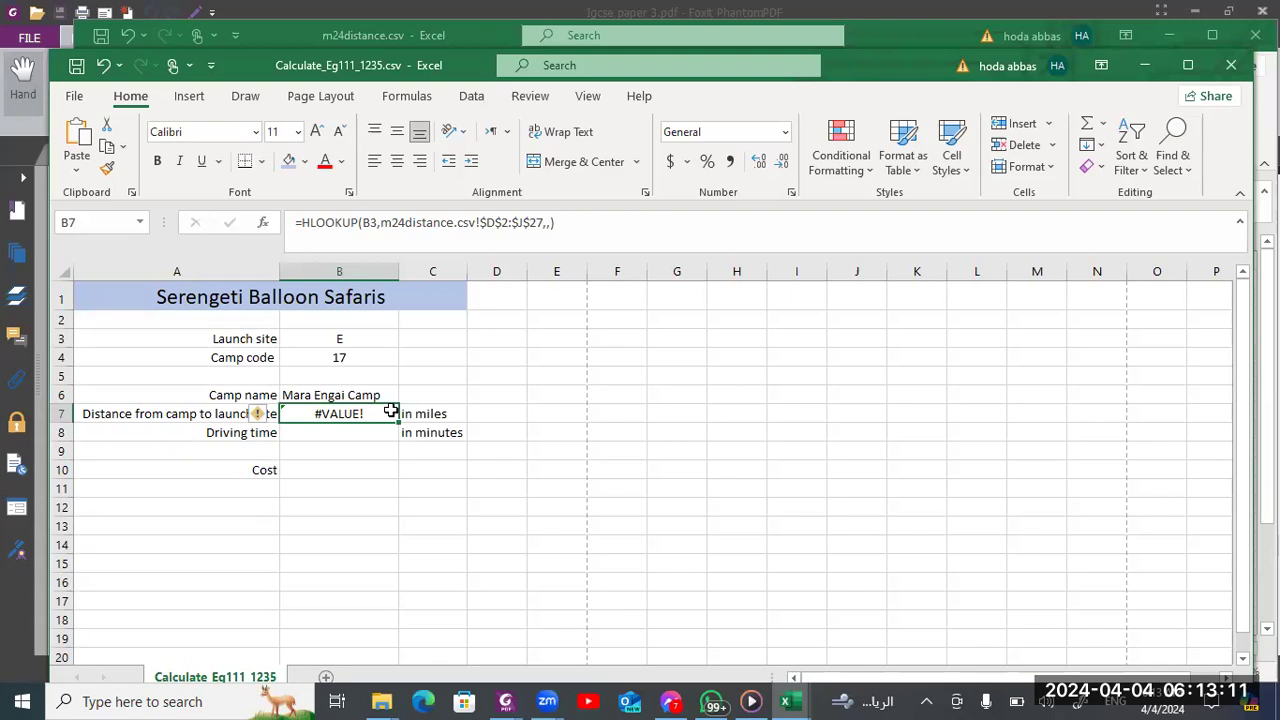
Delete all ink annotations from the m24distance.csv sheet using Lasso Select
mouse_move(800, 700)
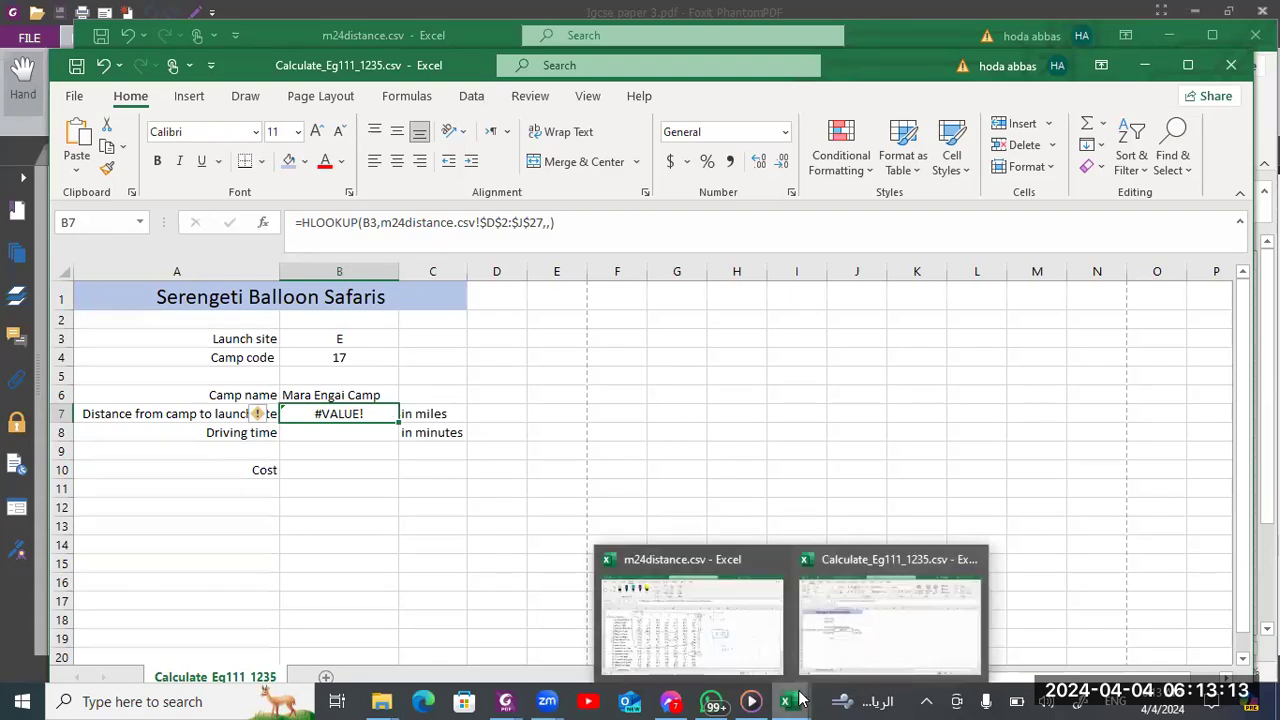
left_click(758, 656)
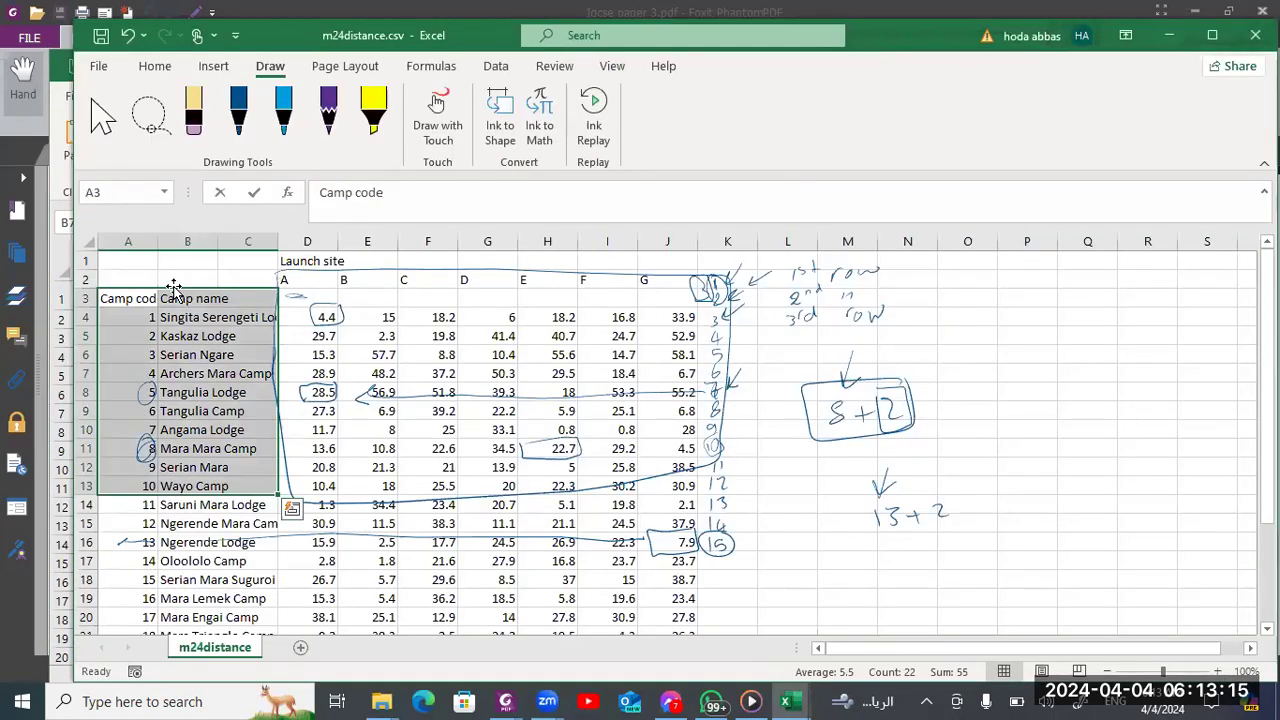
left_click(152, 116)
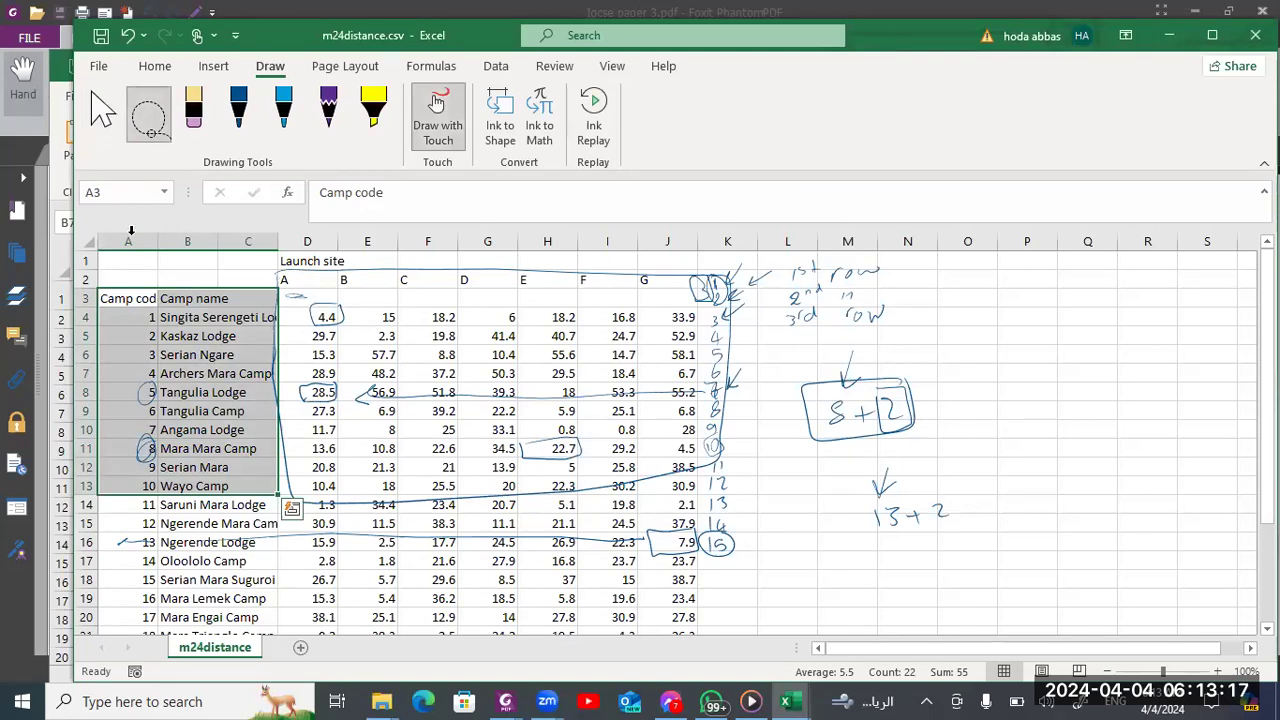
mouse_move(112, 276)
left_mouse_down()
mouse_move(358, 324)
mouse_move(707, 595)
mouse_move(520, 612)
mouse_move(5, 603)
left_mouse_up()
key("Delete")
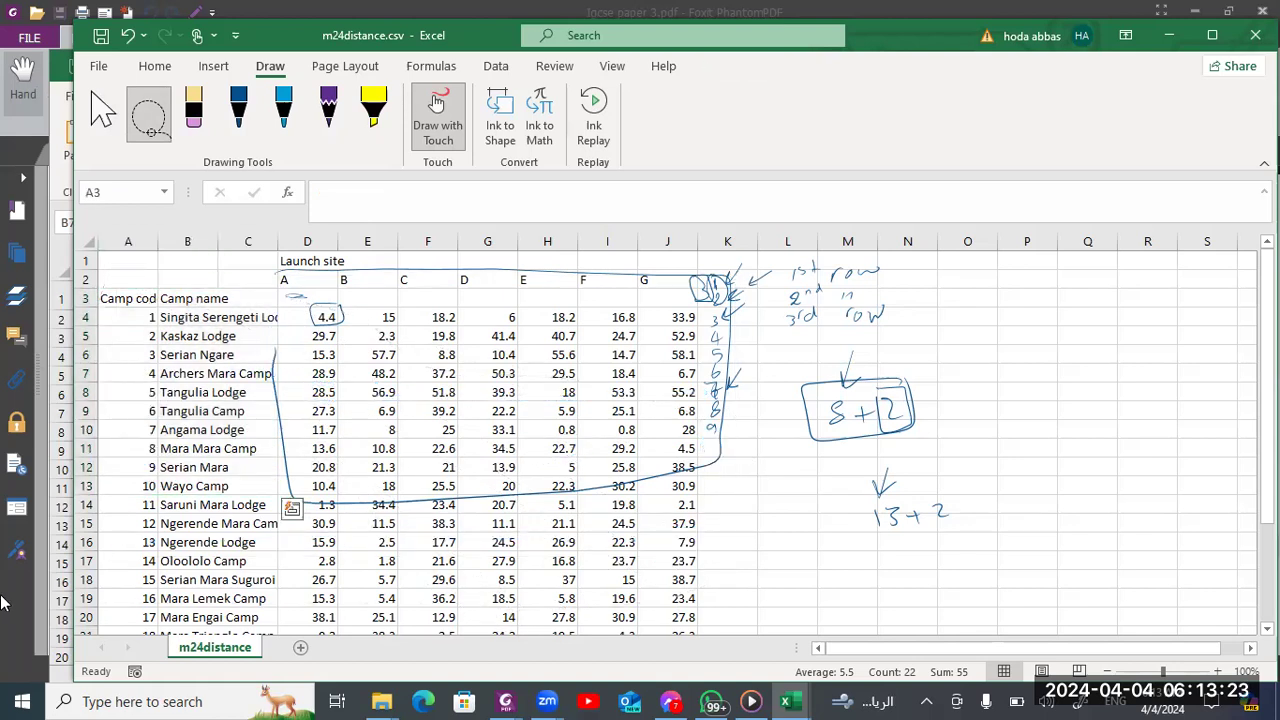
mouse_move(253, 259)
left_mouse_down()
mouse_move(1040, 278)
mouse_move(1014, 465)
mouse_move(680, 602)
mouse_move(150, 582)
left_mouse_up()
key("Delete")
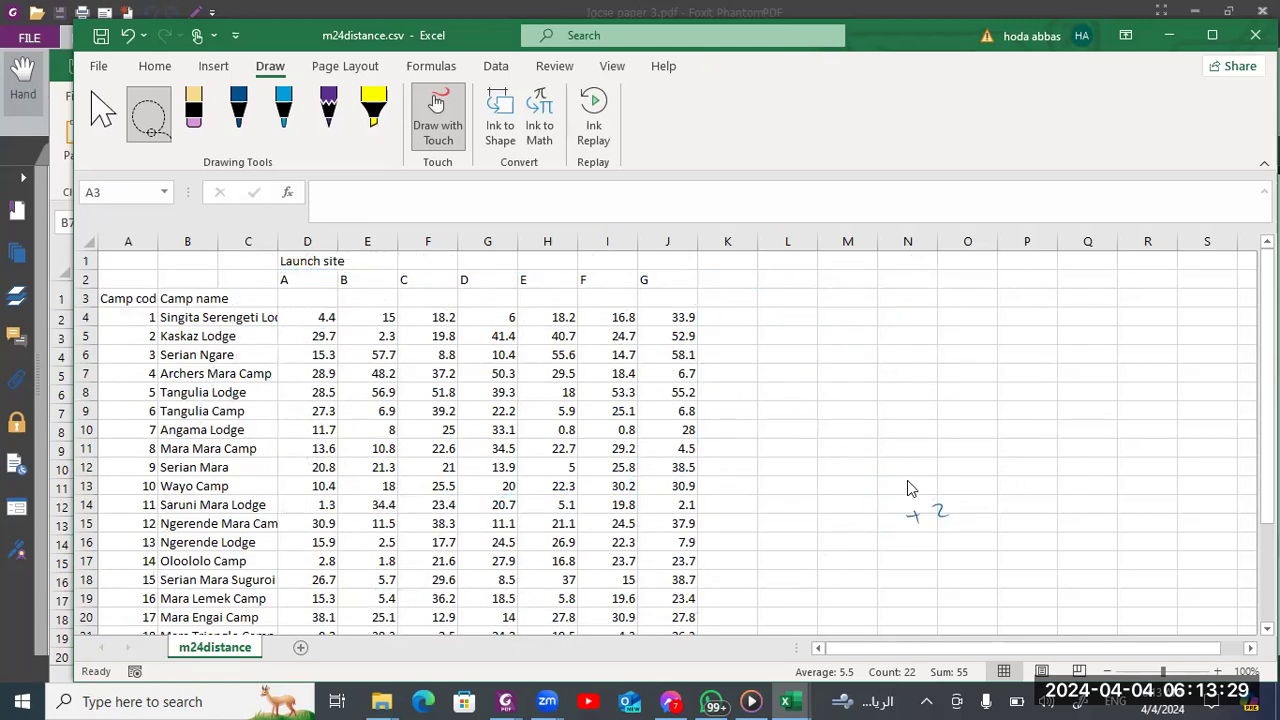
left_click_drag(836, 482, 939, 555)
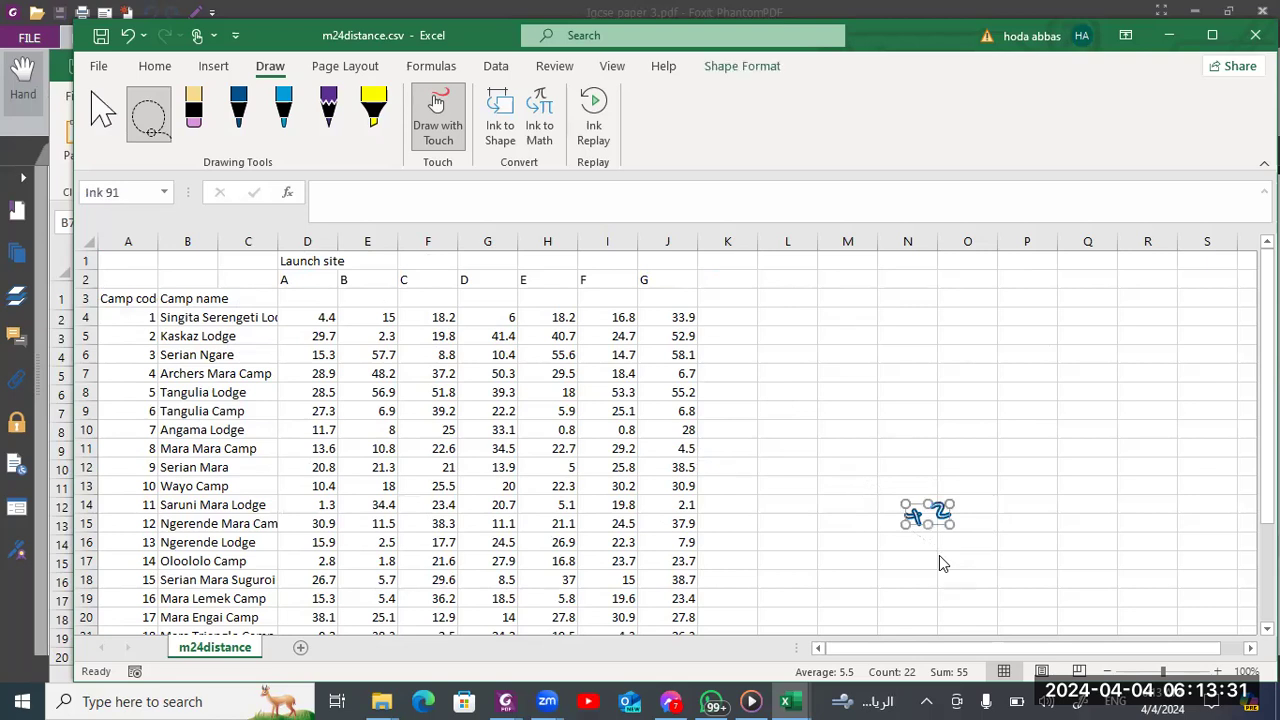
key("Delete")
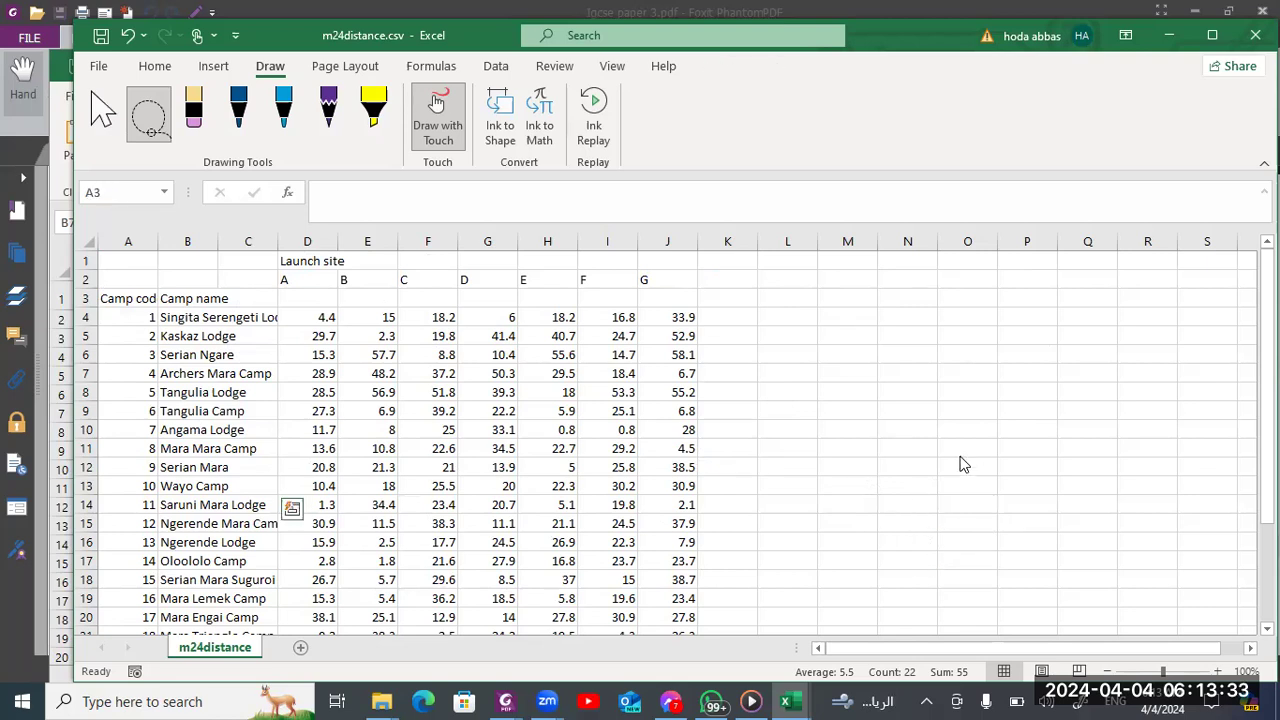
Return to the Calculate_ workbook and clear the HLOOKUP formula from B7
key("alt+Tab")
key("Delete")
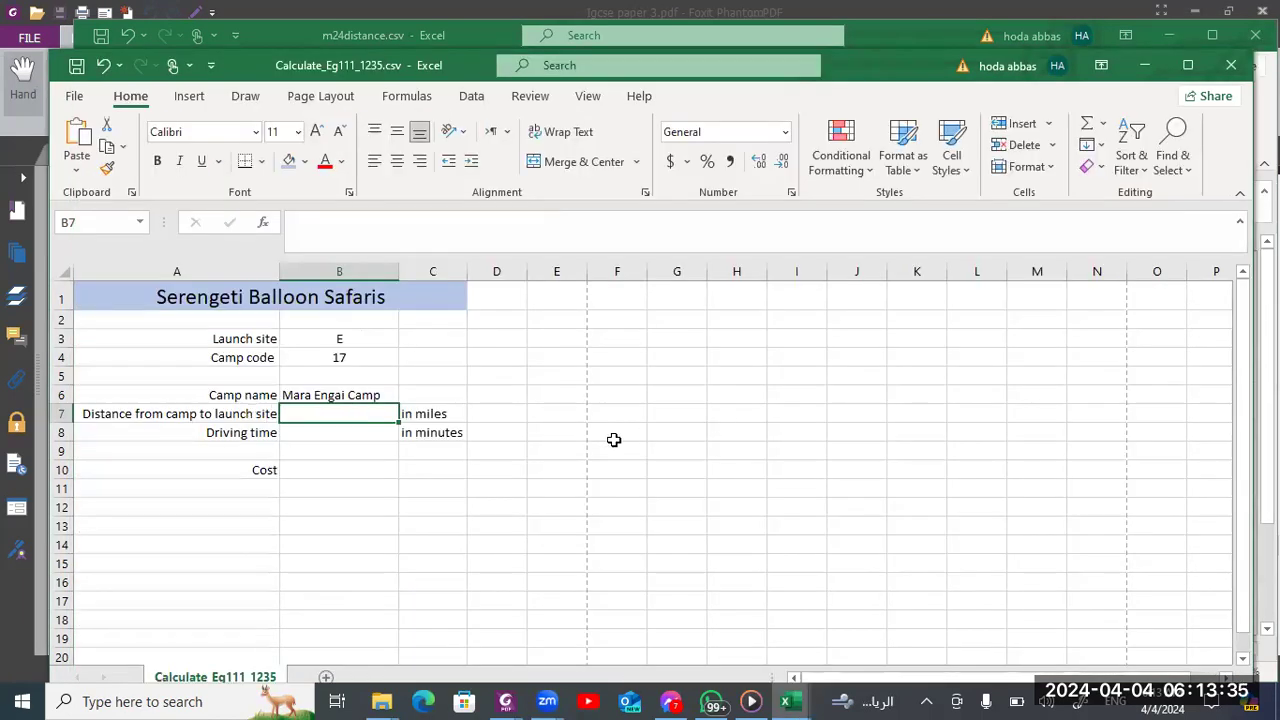
type("=hlookup")
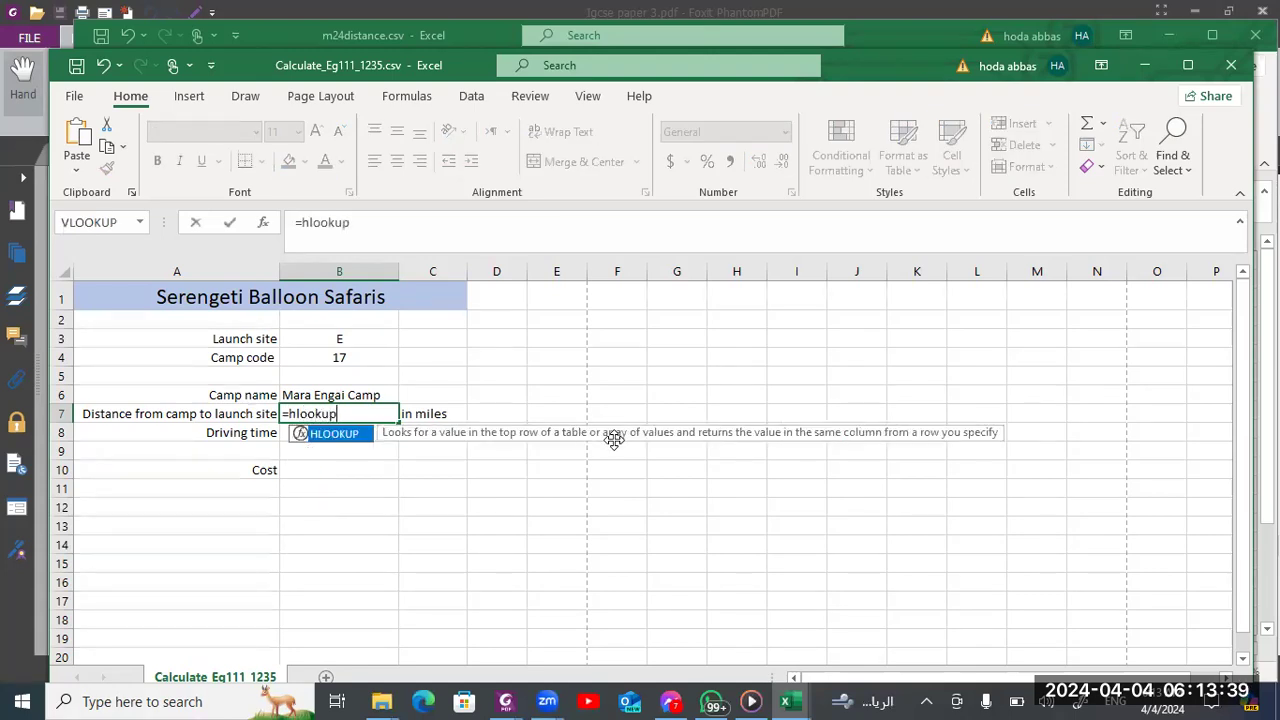
key("Tab")
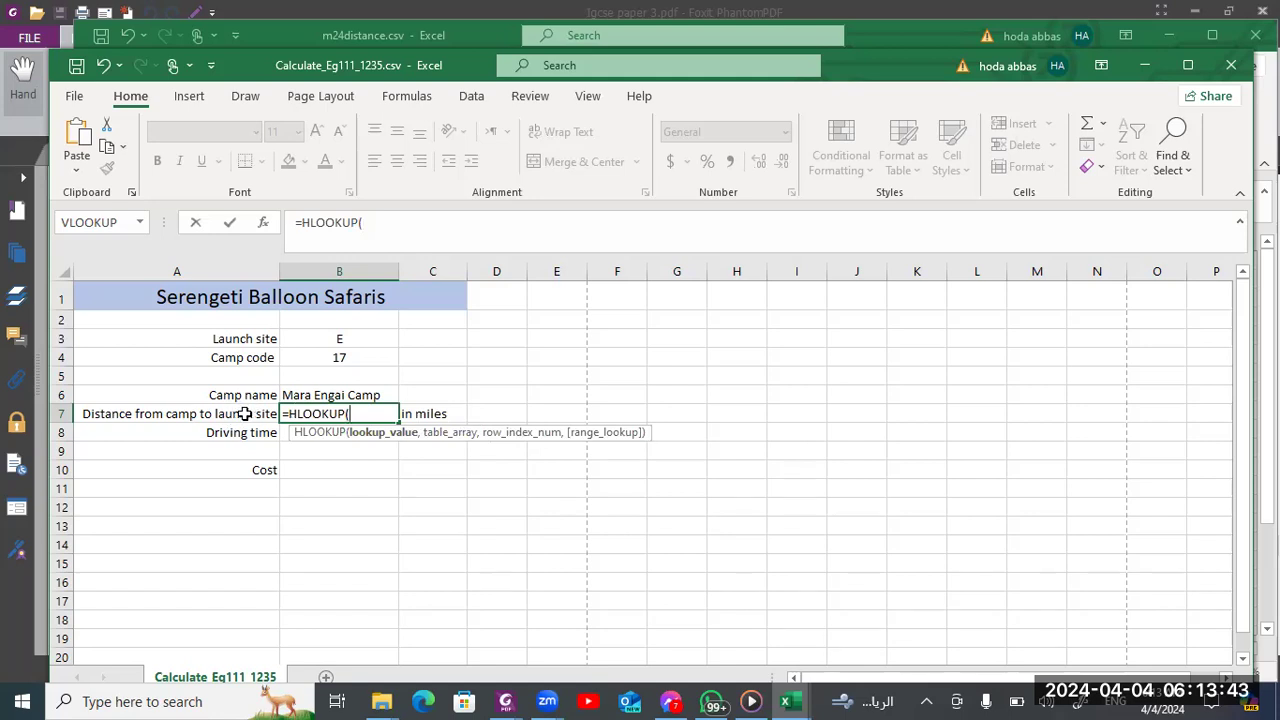
left_click(325, 340)
type(",")
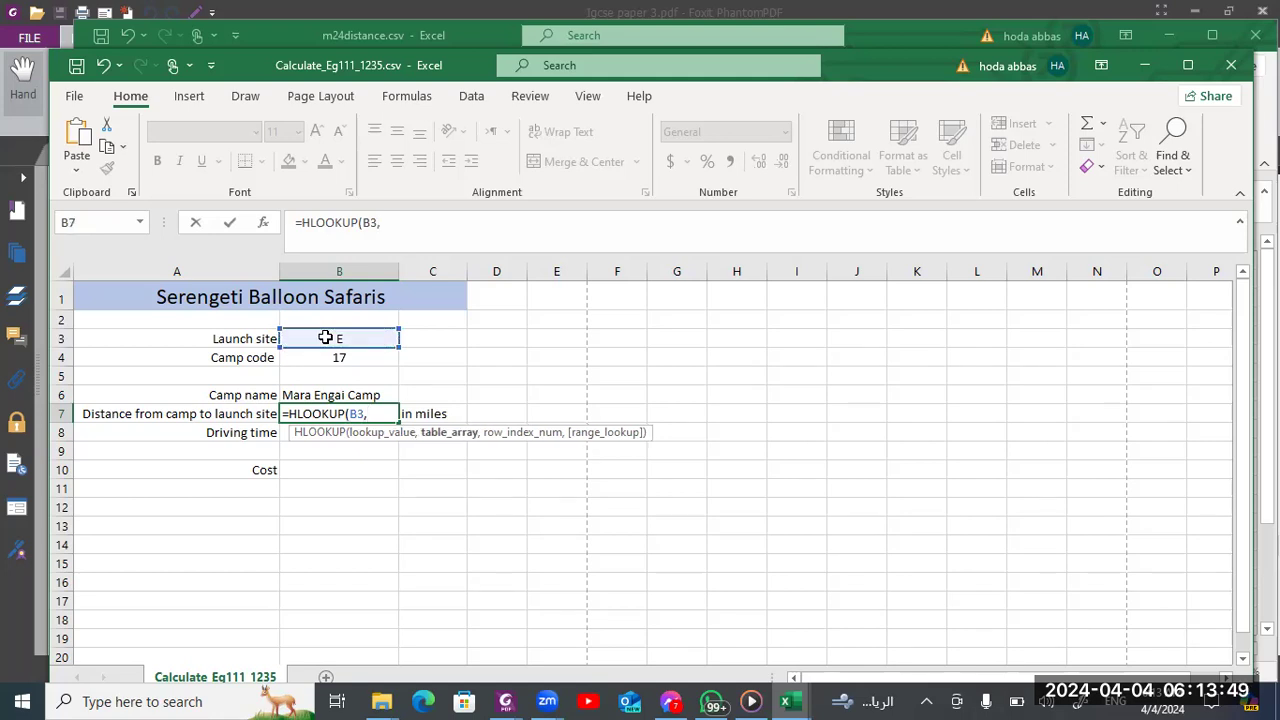
key("ctrl+Tab")
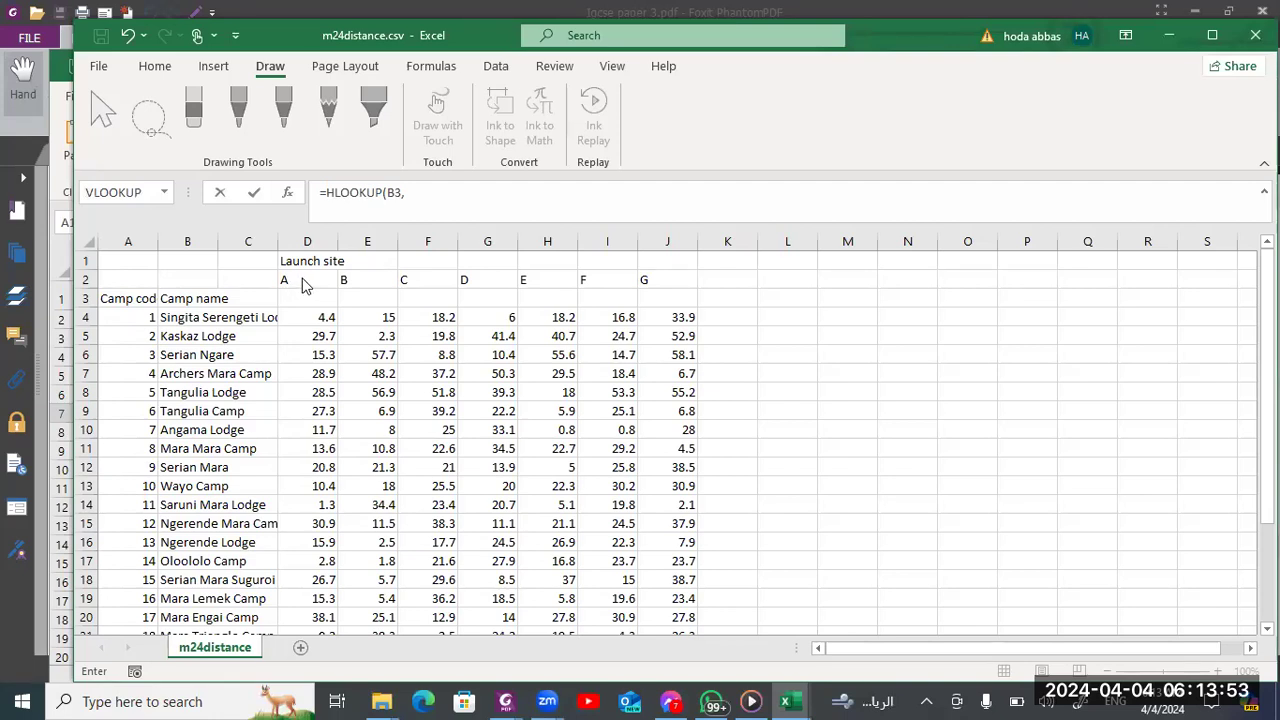
key("ctrl+Tab")
key("Escape")
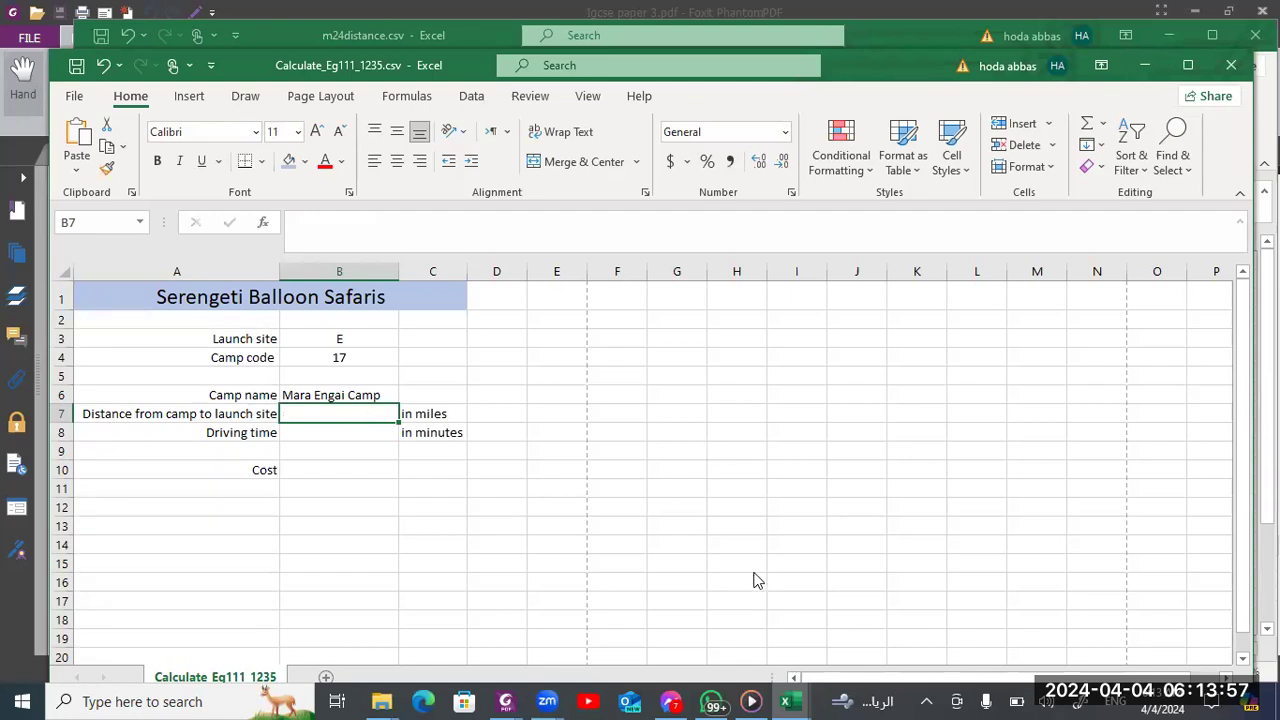
Switch to m24distance.csv and leave ink drawing mode so that cells can be selected again
left_click(790, 700)
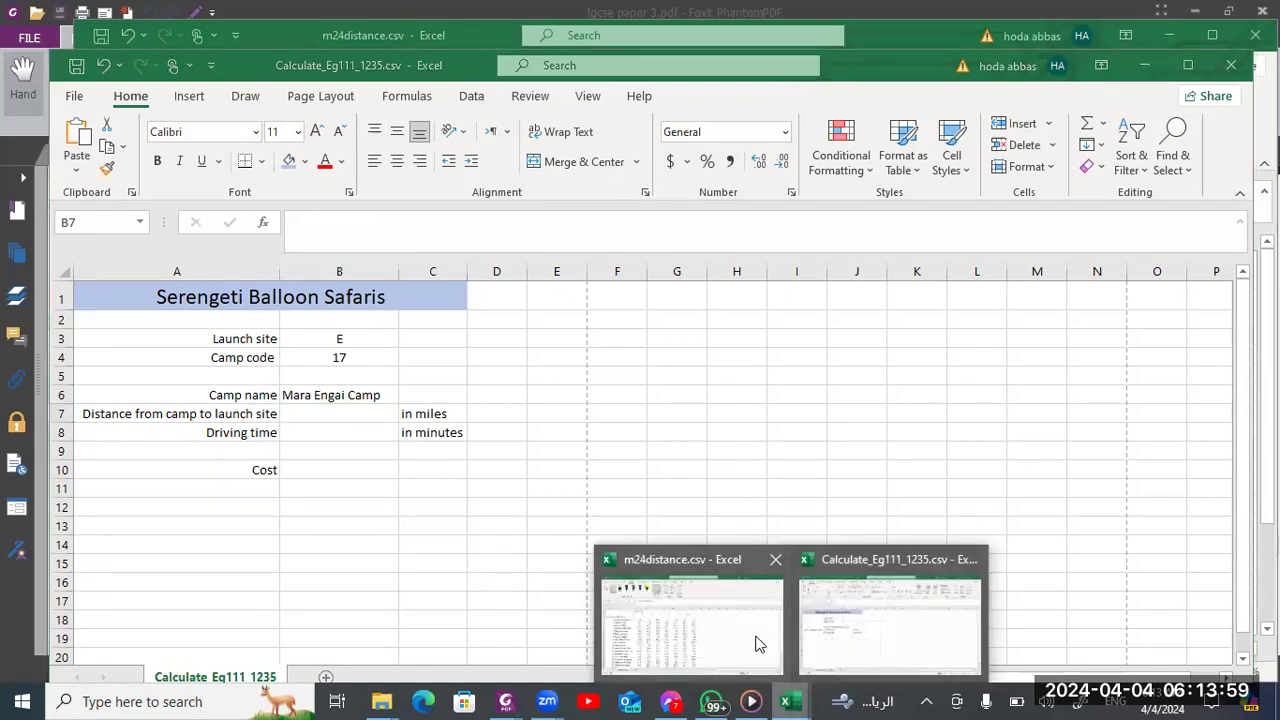
left_click(723, 643)
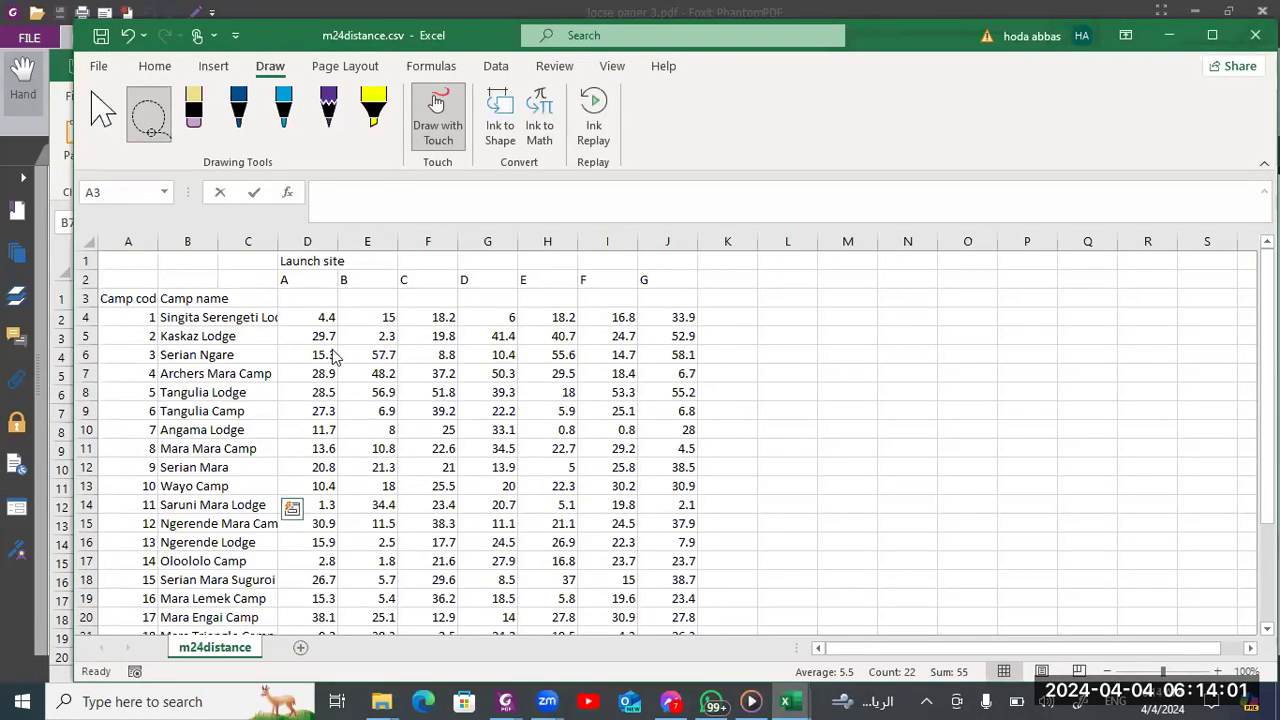
left_click(152, 66)
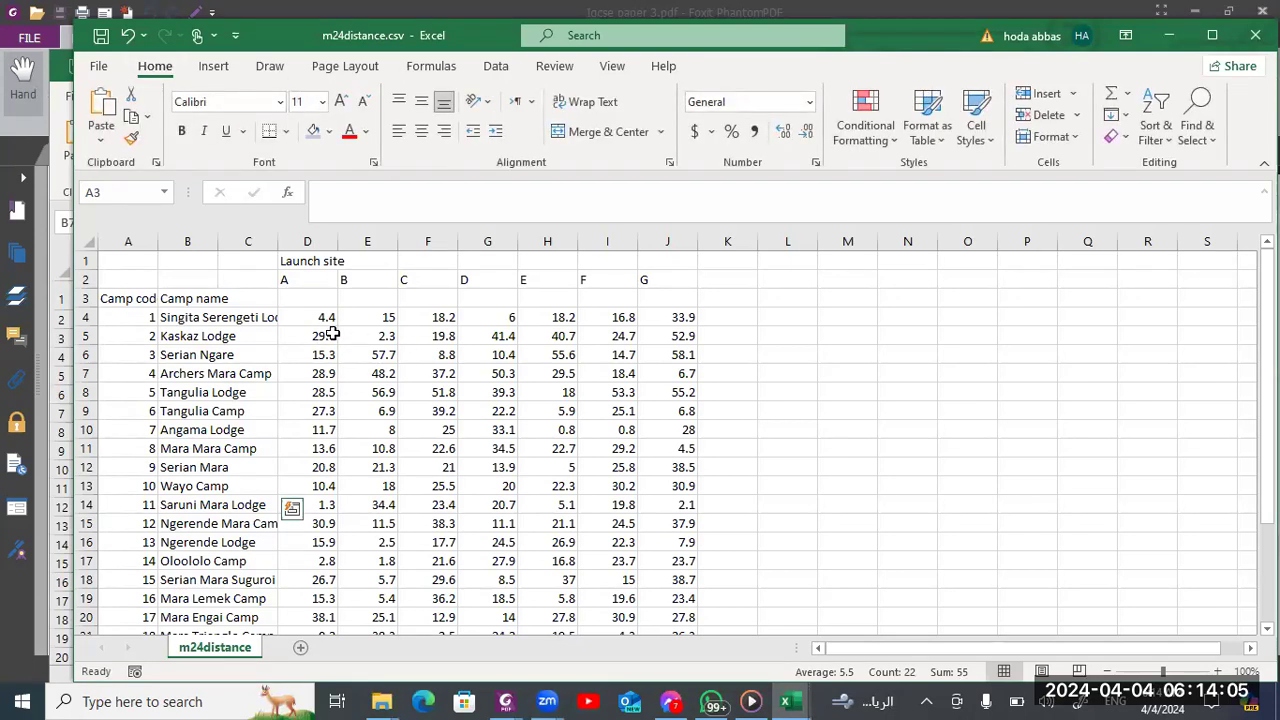
left_click(524, 415)
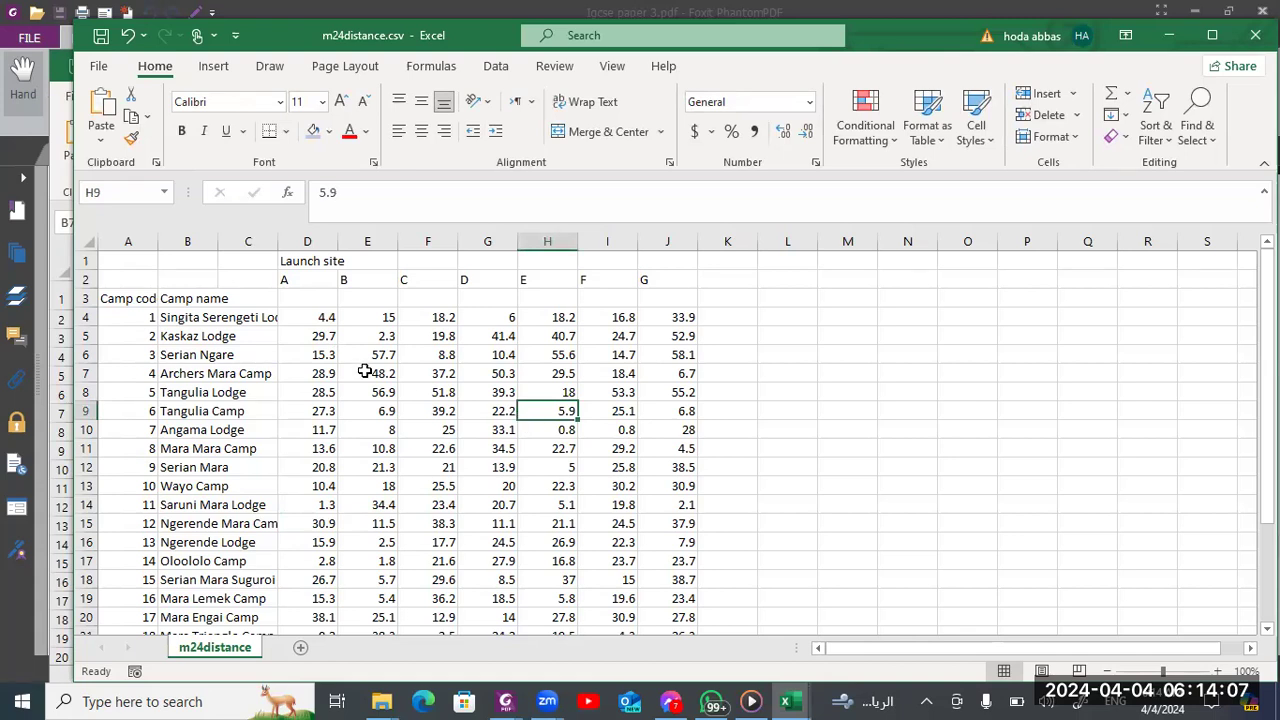
Return to the Calculate_ workbook and start an HLOOKUP formula in B7 with launch site cell B3 as the lookup value
key("alt+Tab")
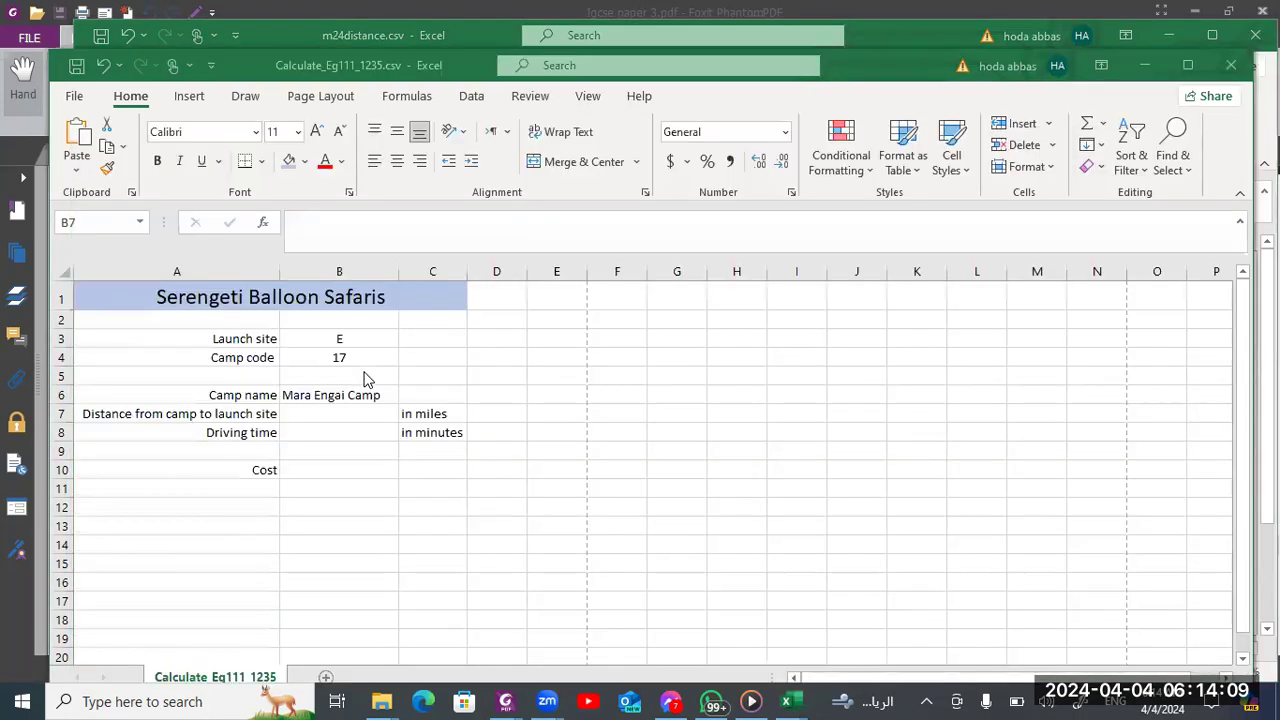
type("=")
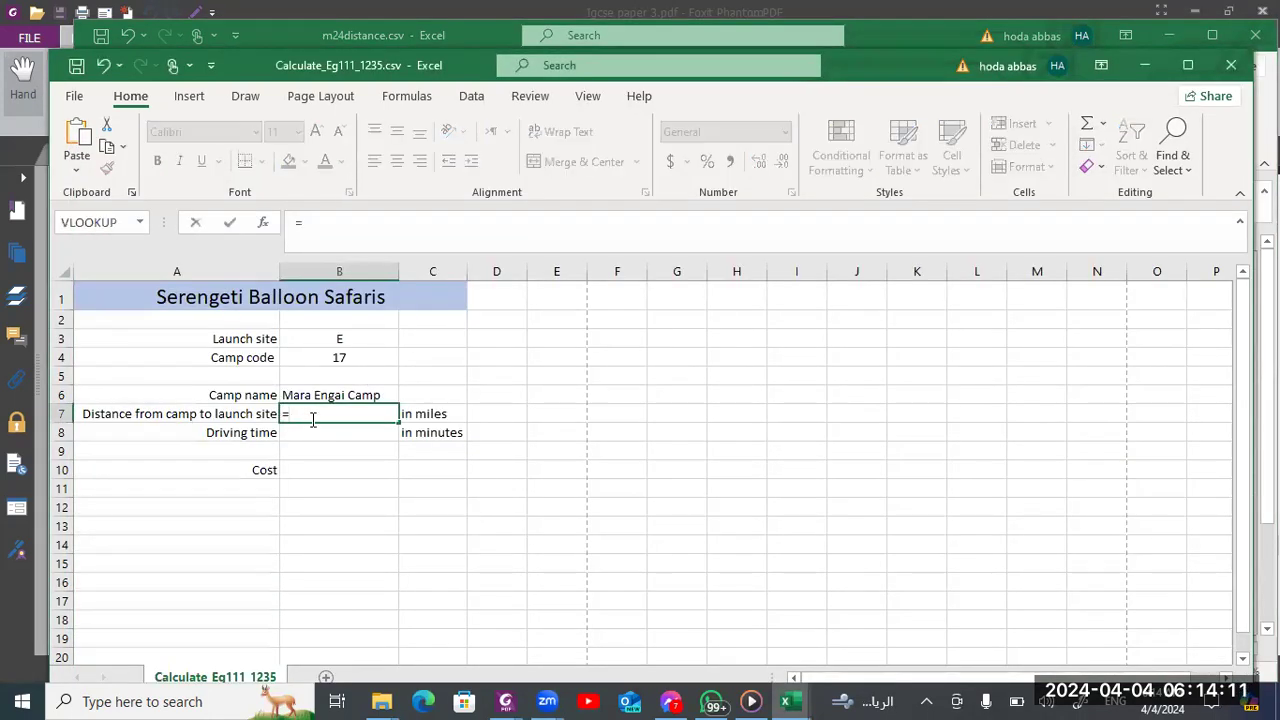
type("HL")
key("Tab")
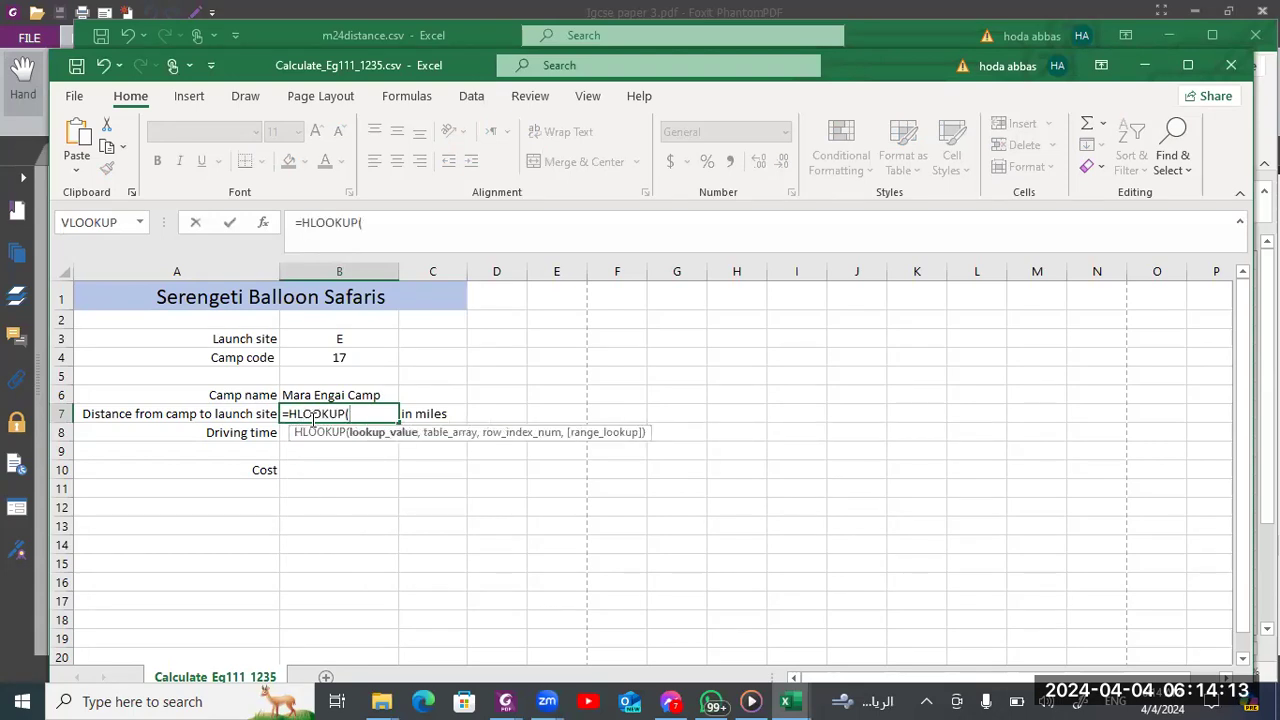
left_click(328, 339)
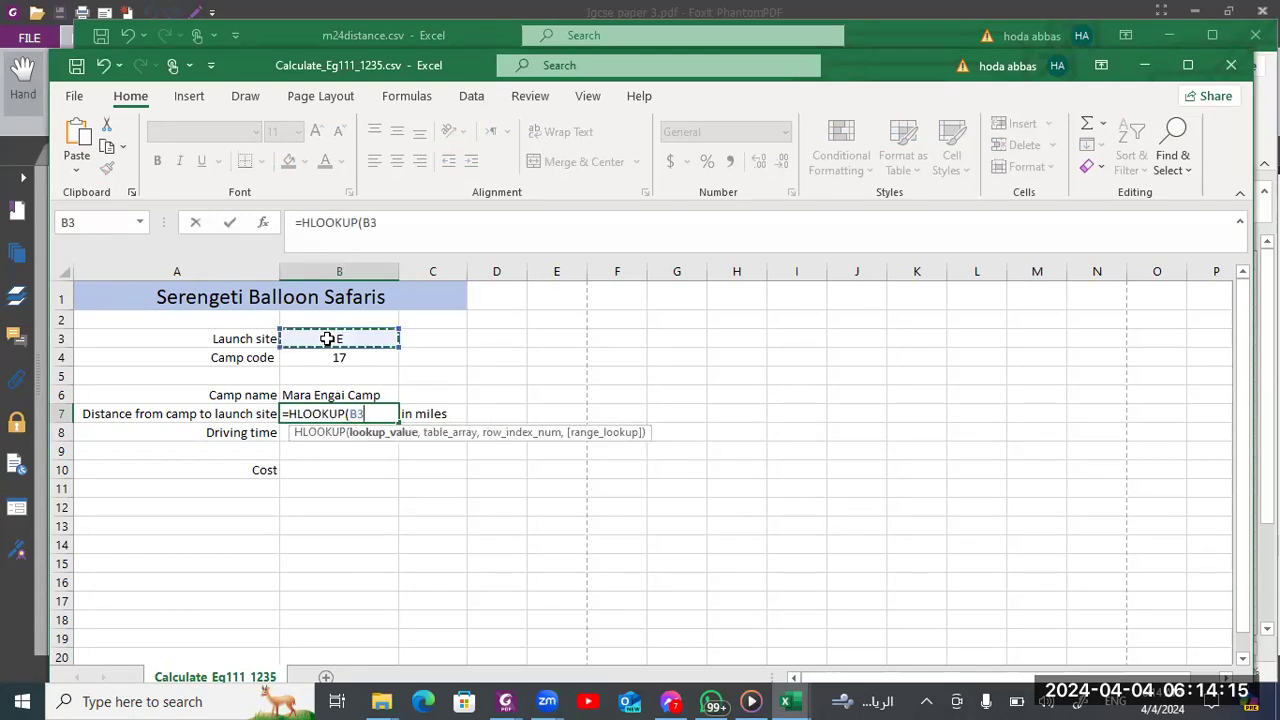
type(",")
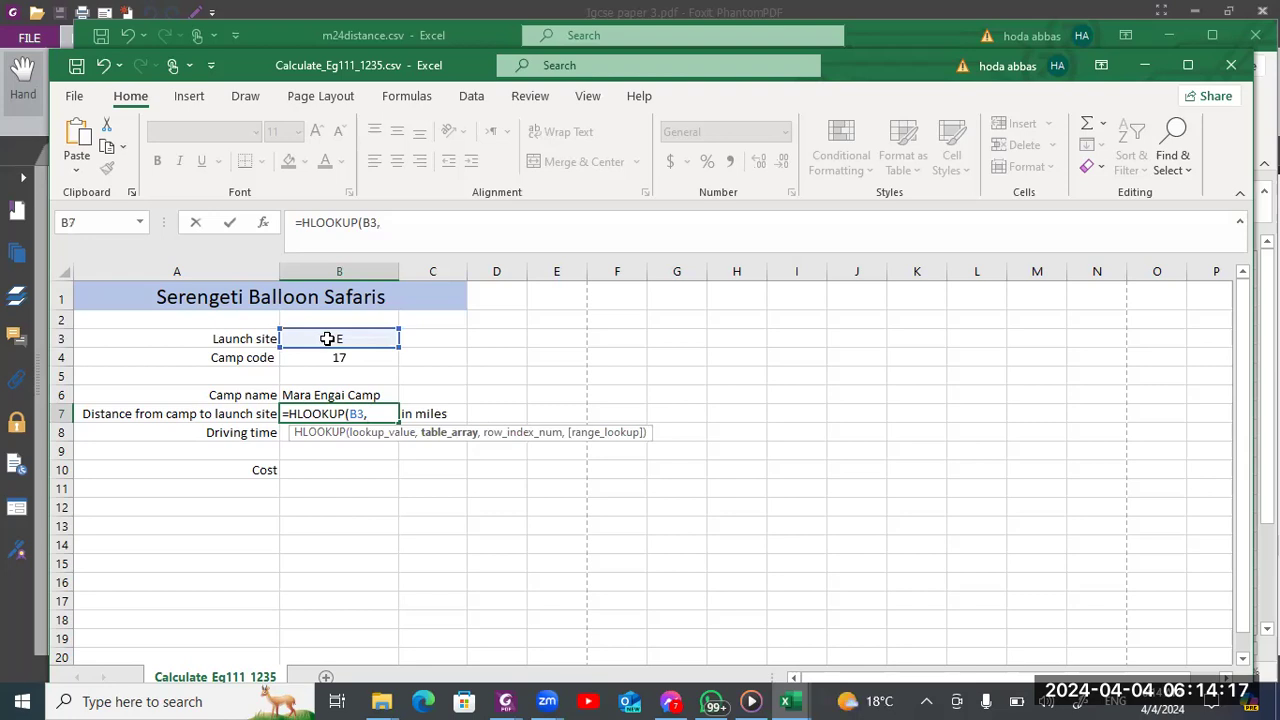
Set the HLOOKUP table array to $D$2:$J$27 in m24distance.csv, from the launch site letters to the last camp's distances
key("alt+Tab")
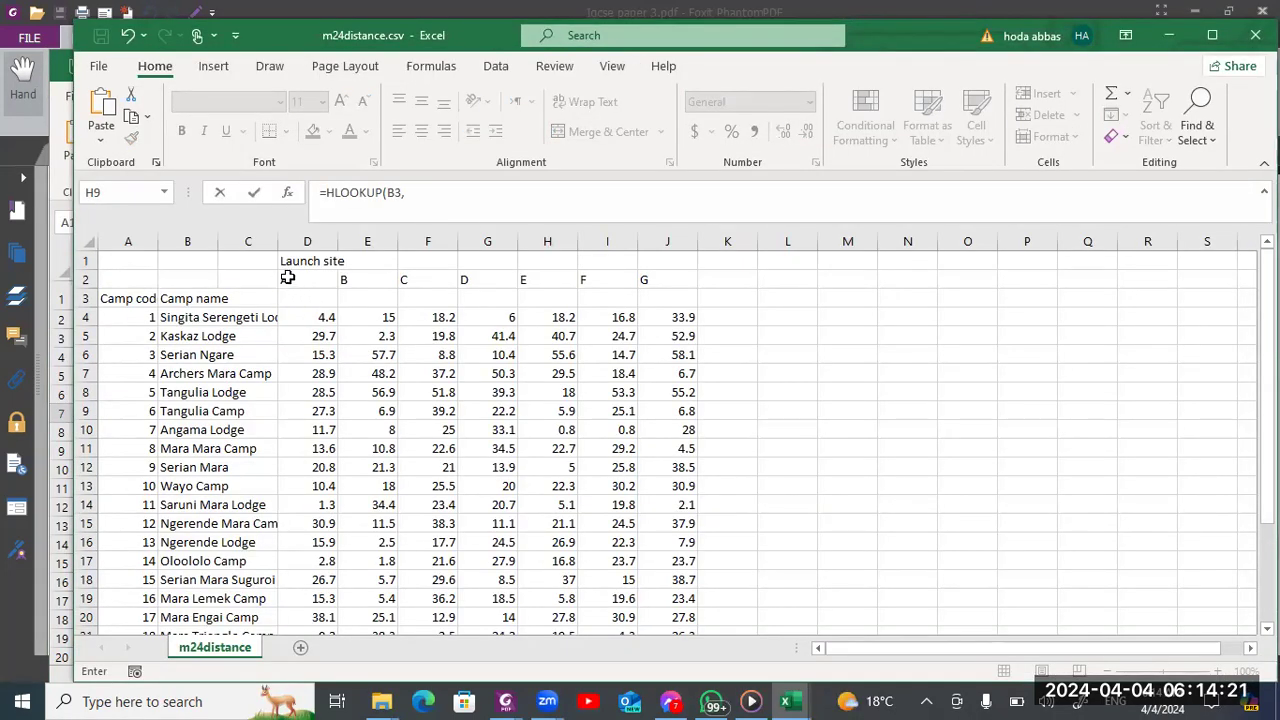
left_click_drag(307, 279, 670, 576)
type(",")
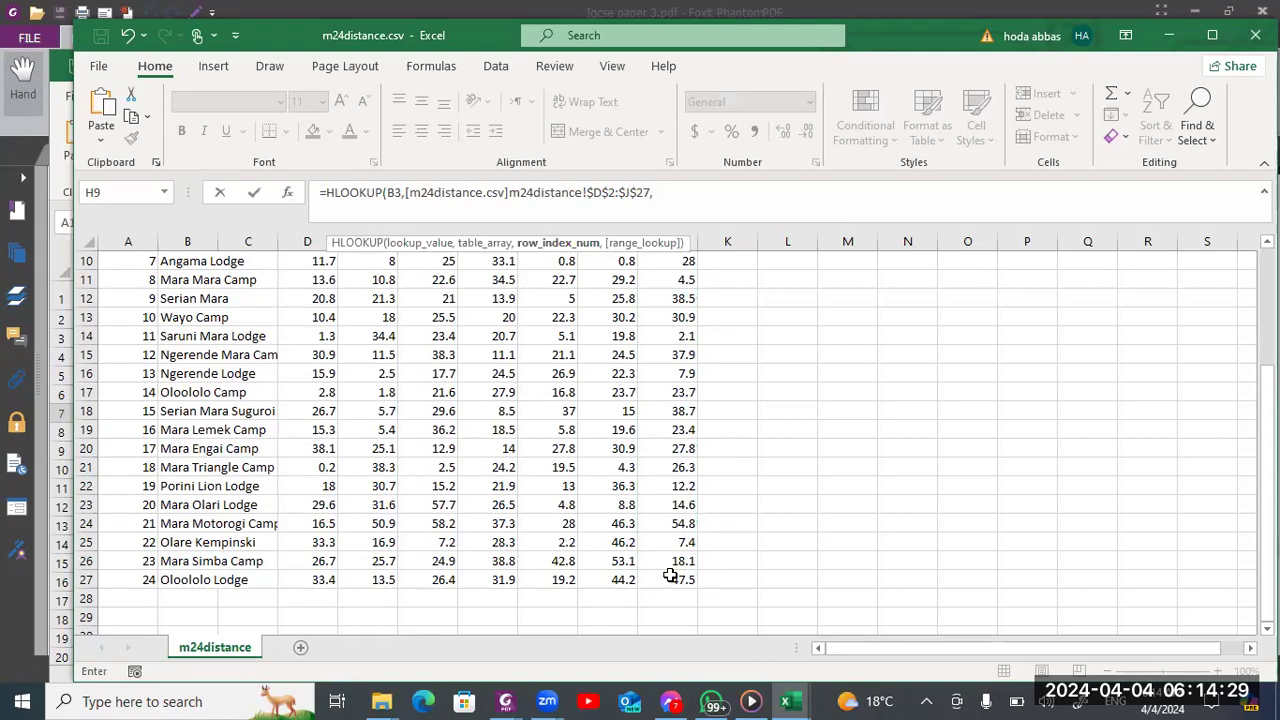
key("alt+Tab")
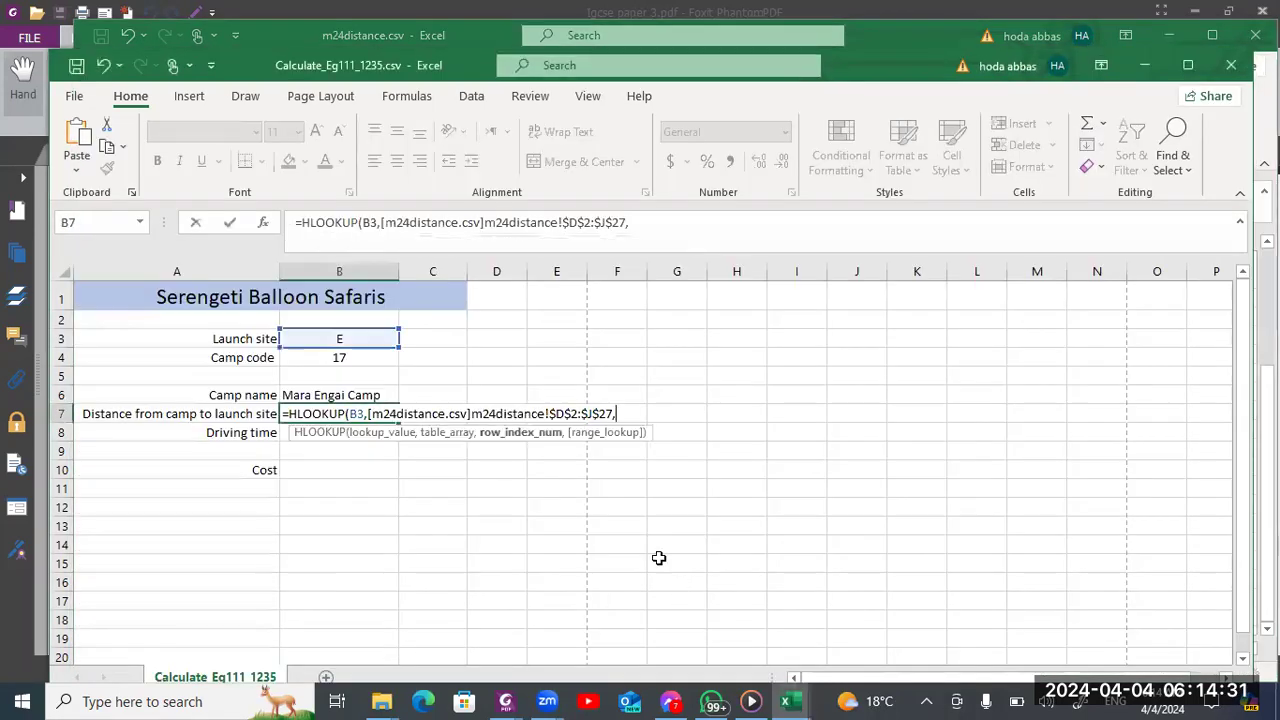
Complete the B7 HLOOKUP with B4+2 as the row index and exact match as the range lookup
left_click(326, 357)
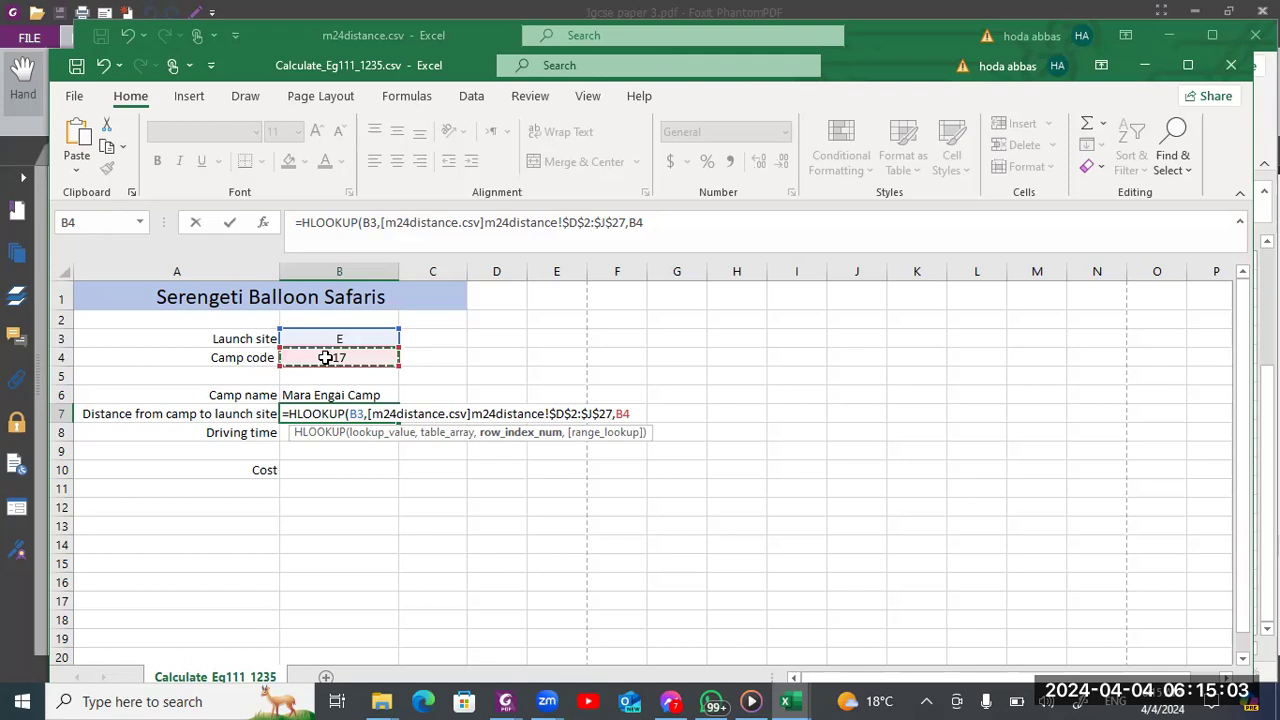
type("+")
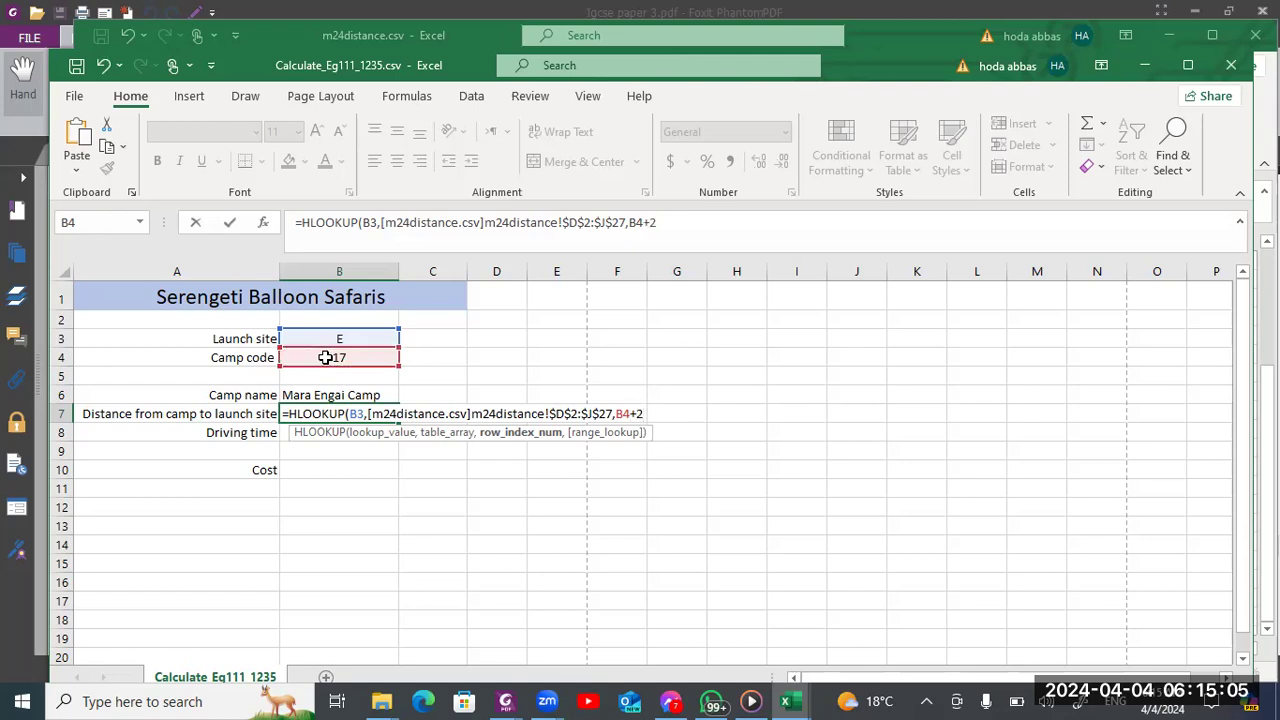
type("2,")
key("Down")
key("Tab")
key("Return")
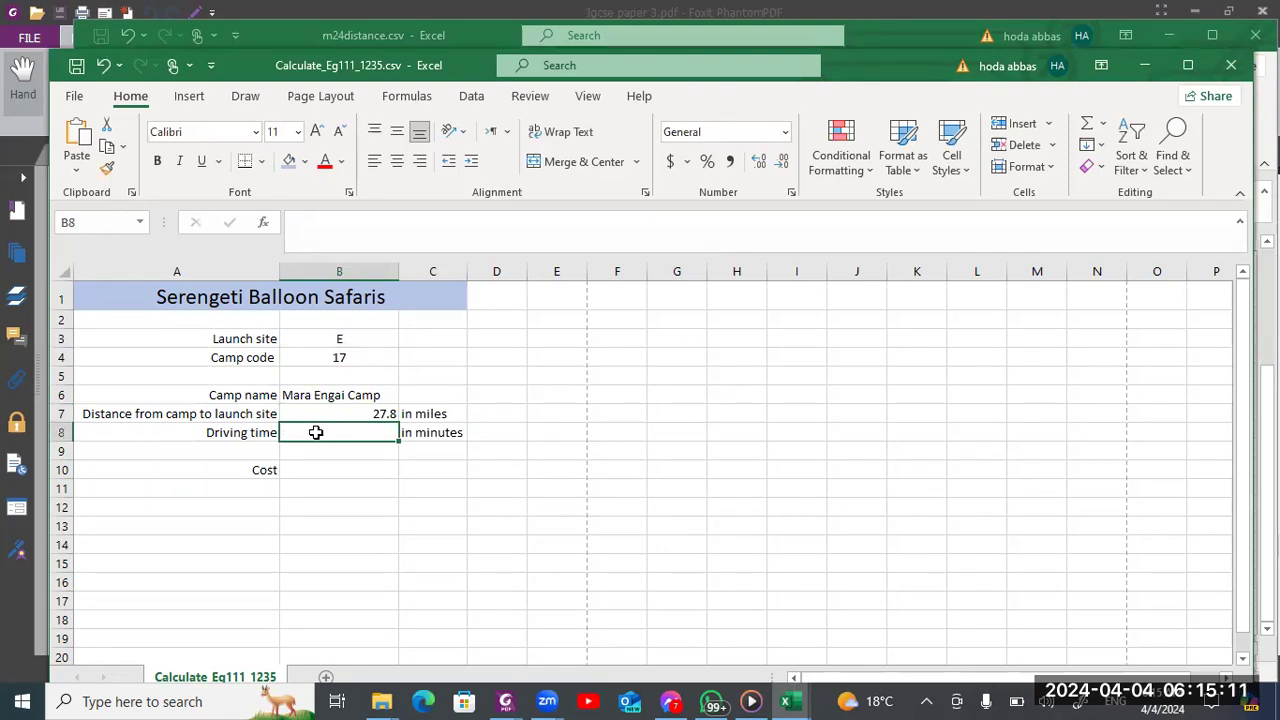
Consult question 14 in the Foxit exam paper and enter =B7*60/20 in B8 to calculate the driving time in minutes
key("alt+Tab")
key("alt+Tab")
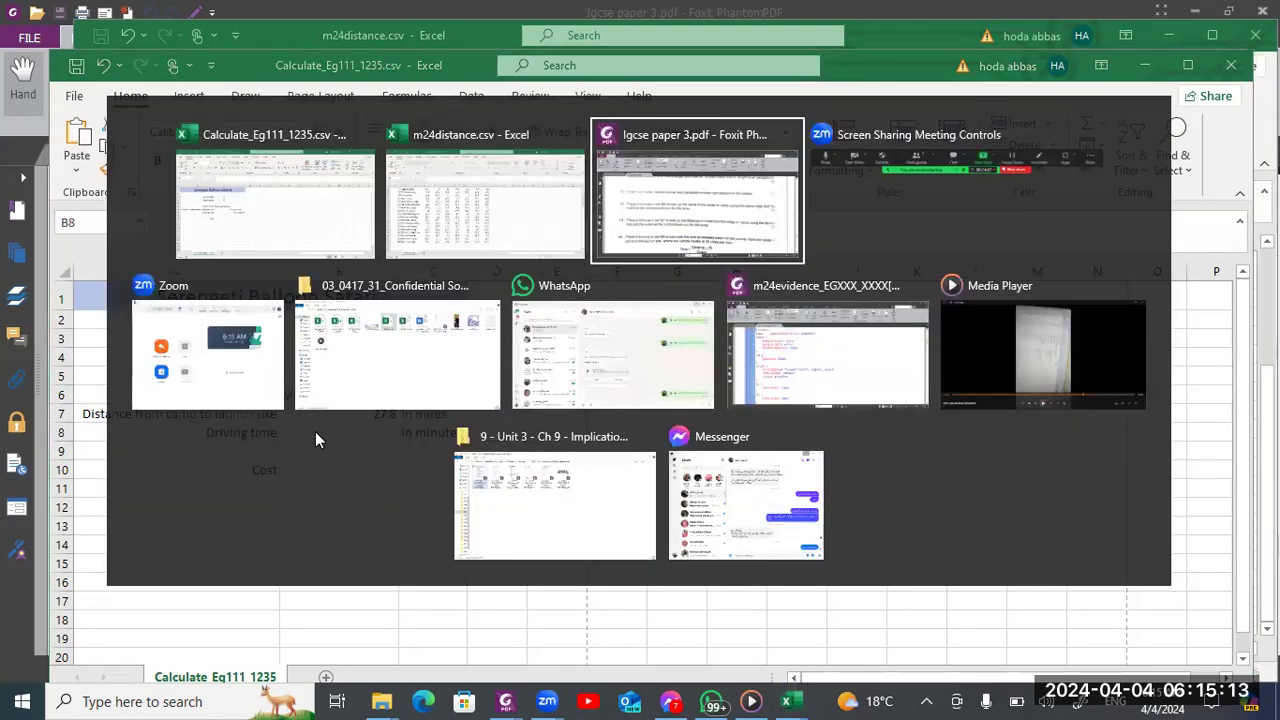
scroll(315, 437, "down", 2)
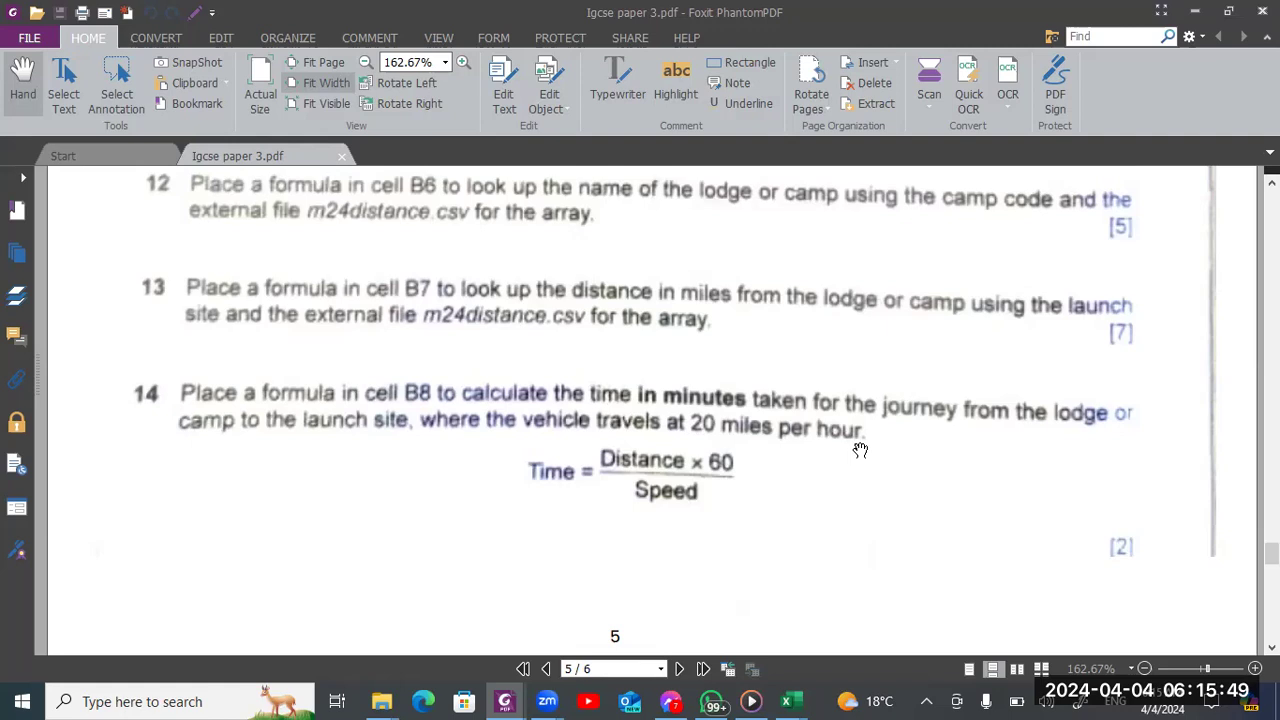
key("alt+Tab")
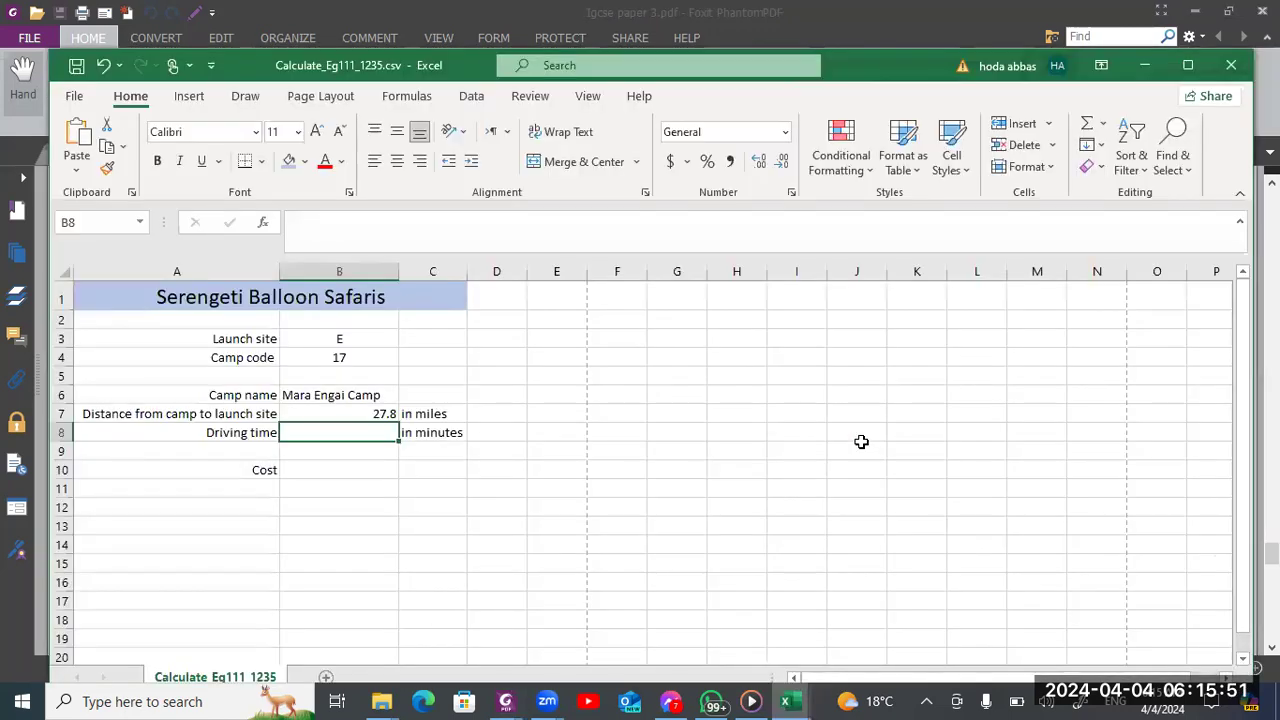
type("=")
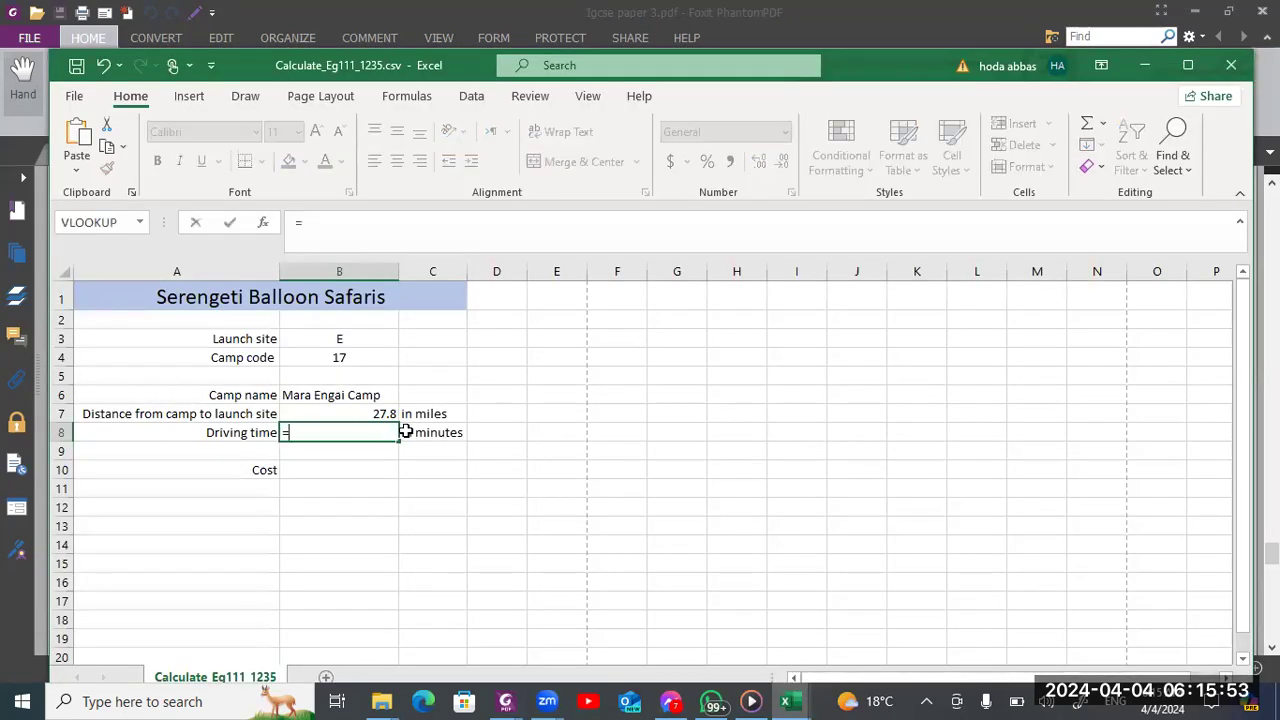
left_click(357, 414)
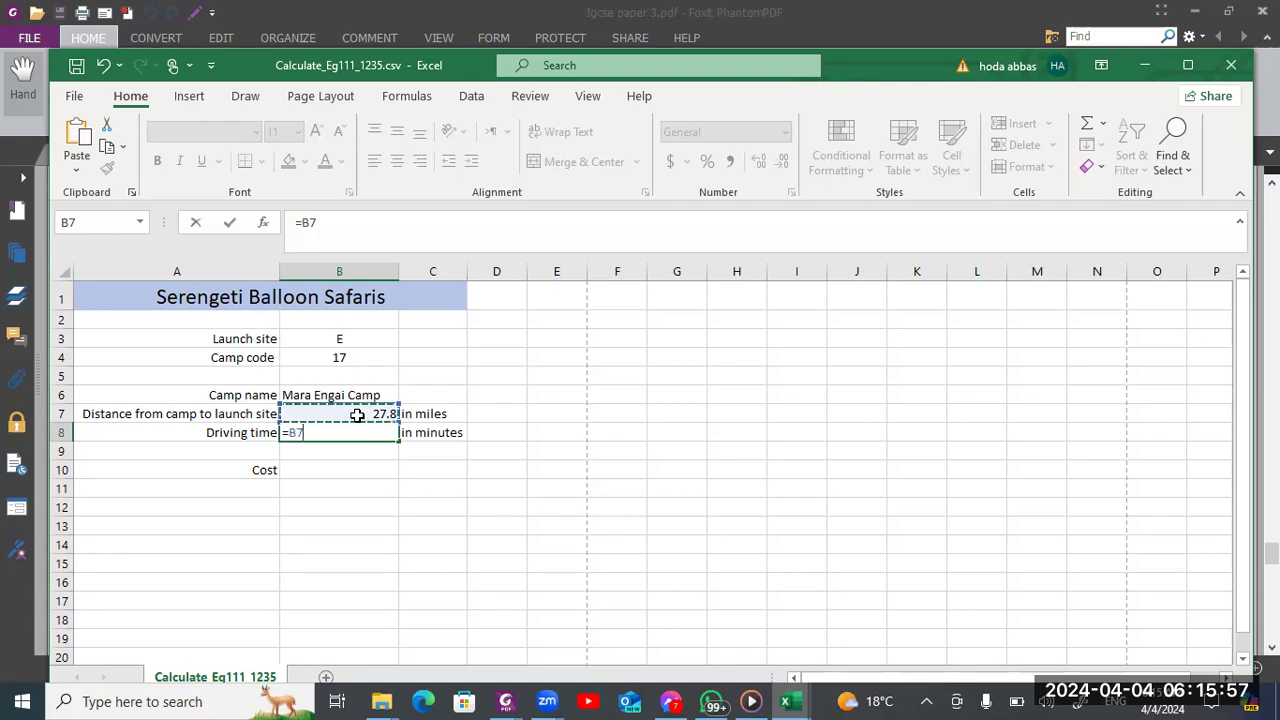
key("alt")
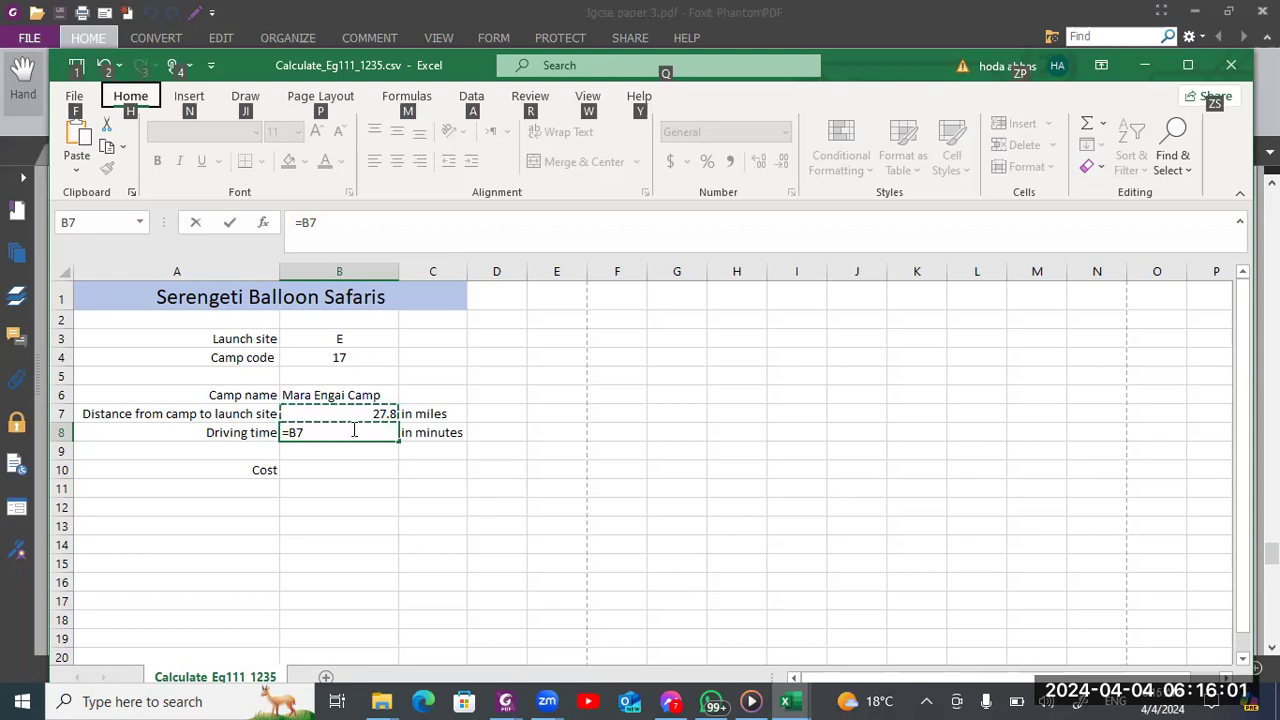
left_click(354, 430)
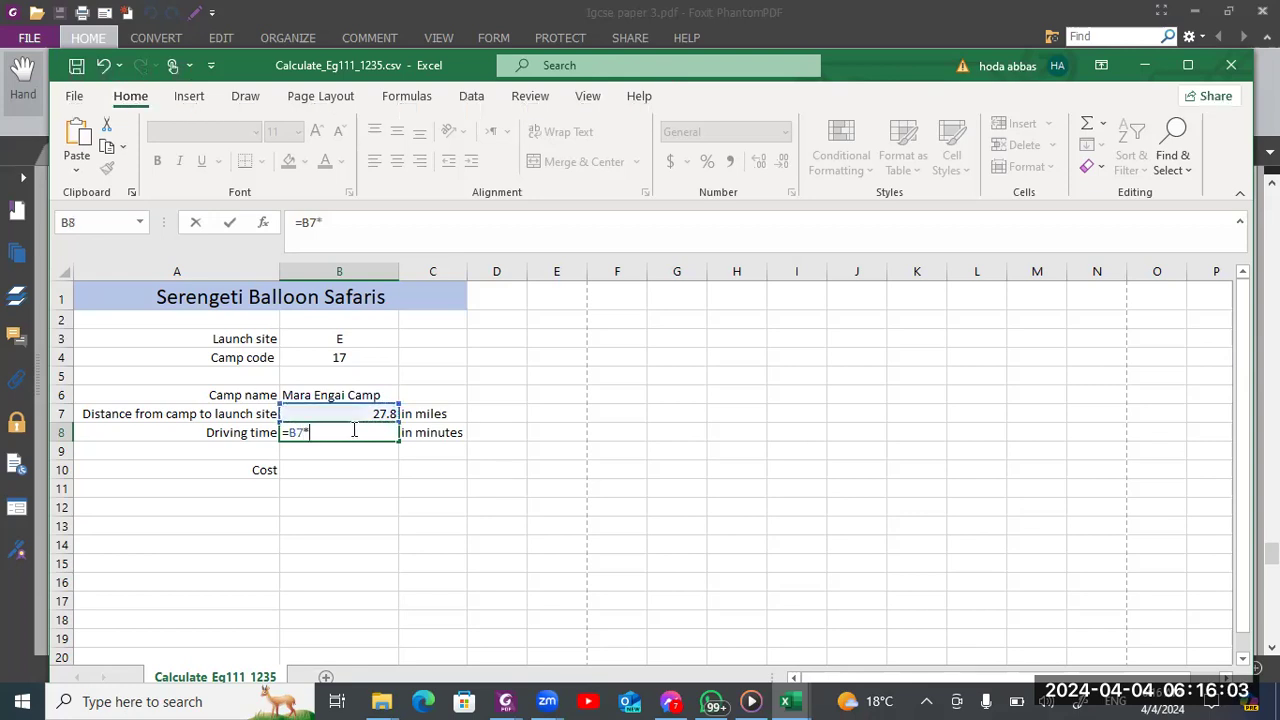
type("*60")
key("Return")
left_click(367, 466)
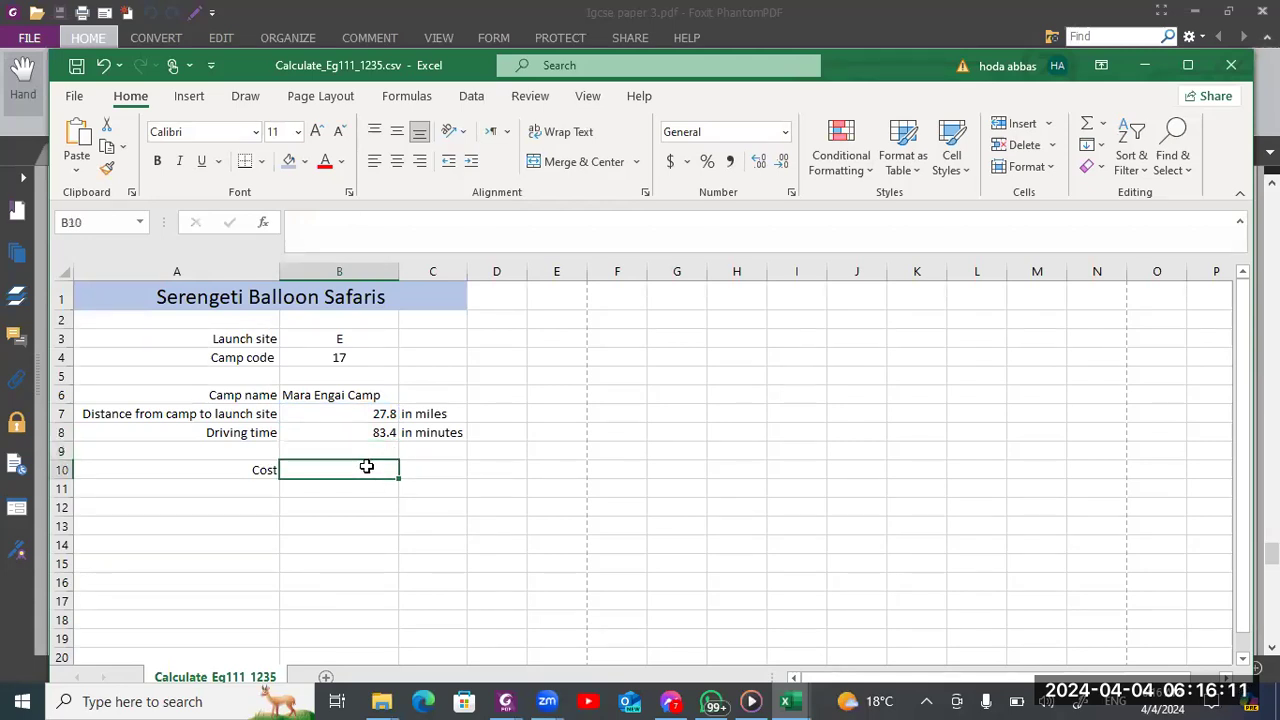
left_click(369, 431)
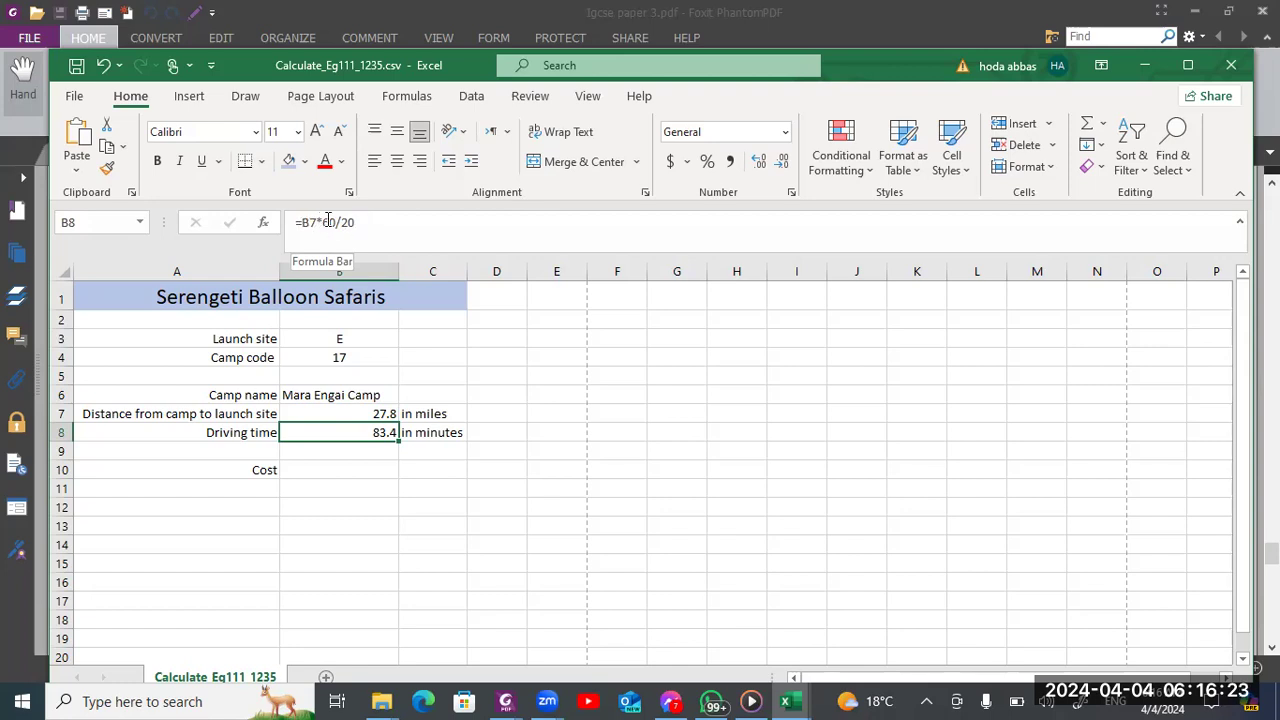
Select cost cell B10, read question 15's cost rule in the Foxit exam paper, and return to the workbook
left_click(343, 467)
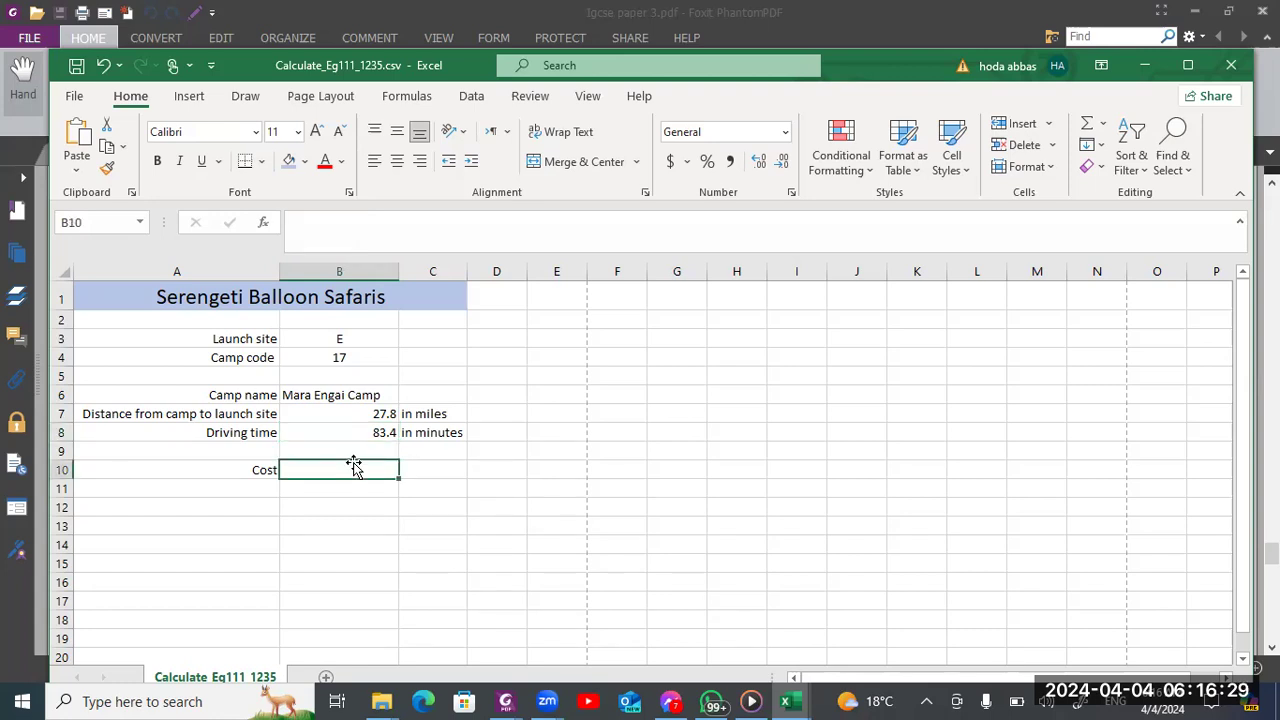
key("alt+Tab")
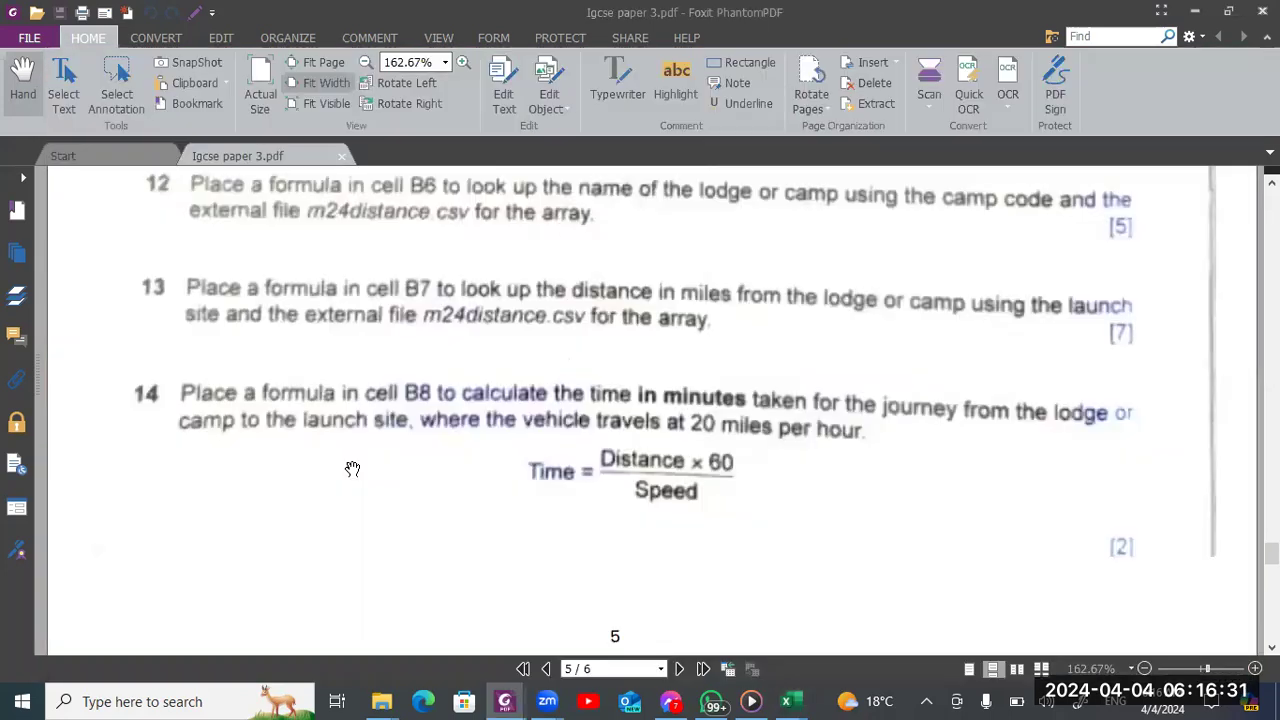
scroll(352, 469, "down", 1)
scroll(352, 469, "down", 10)
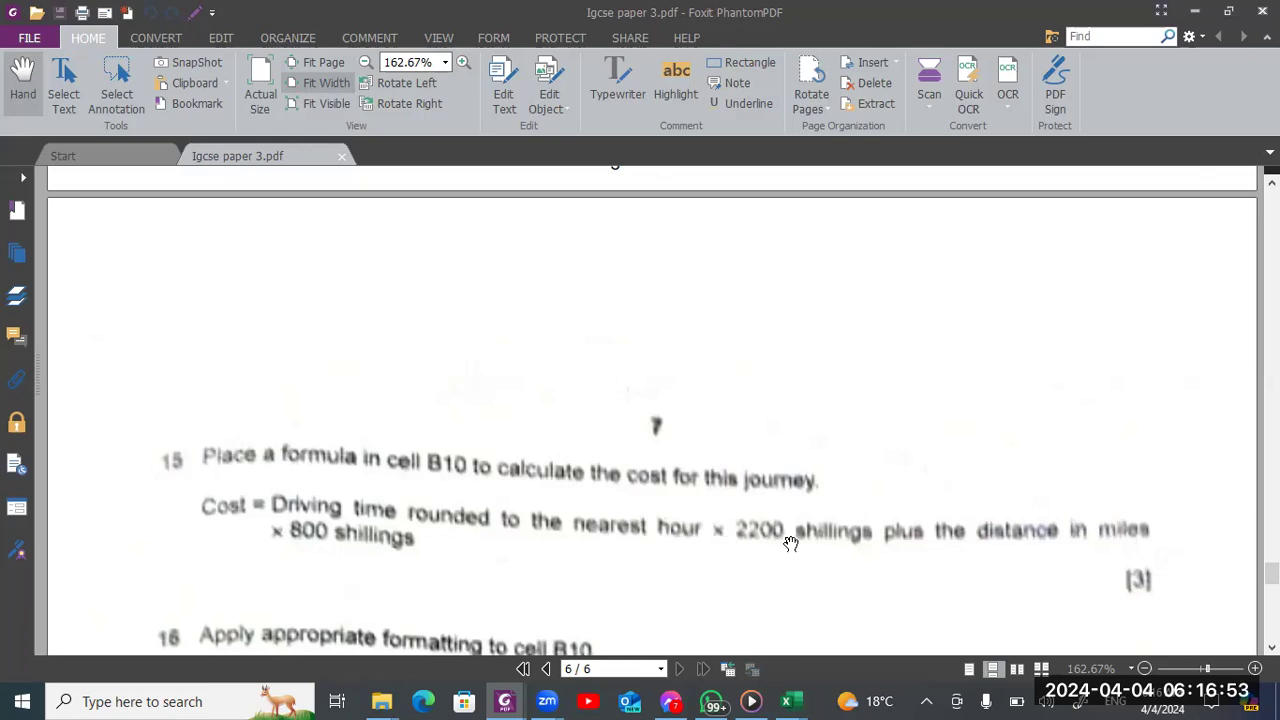
key("alt+Tab")
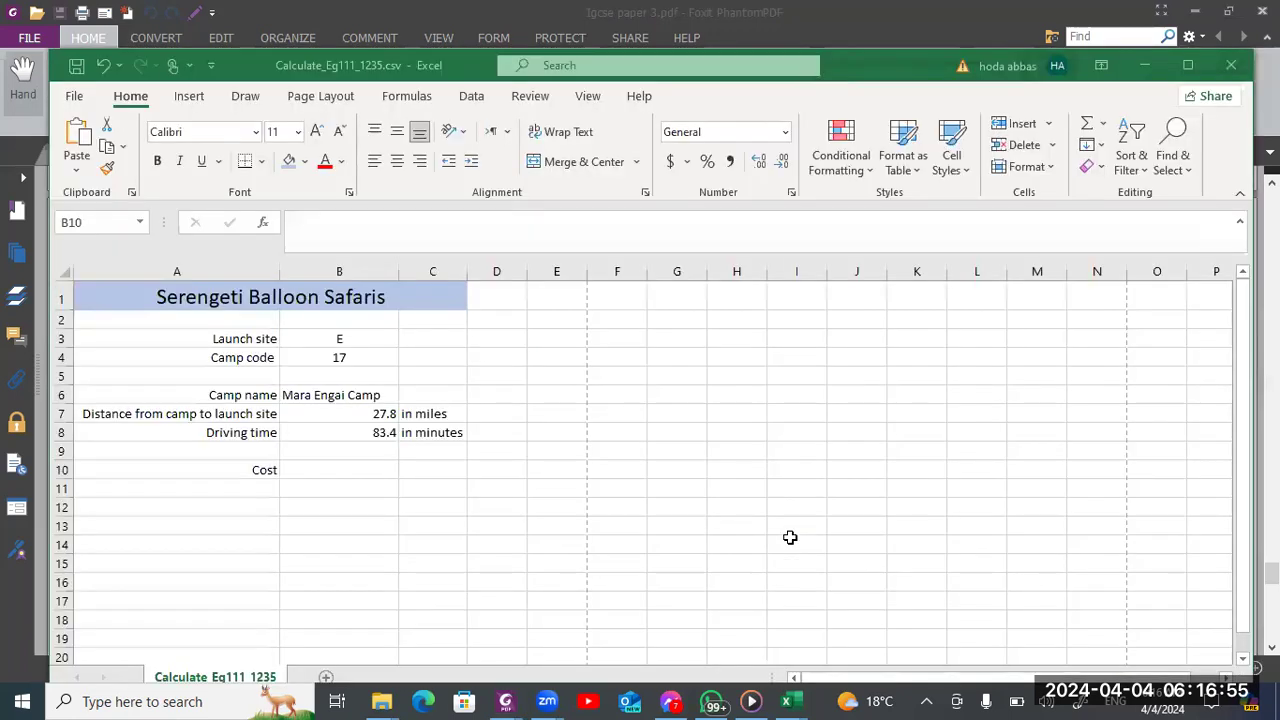
type("=")
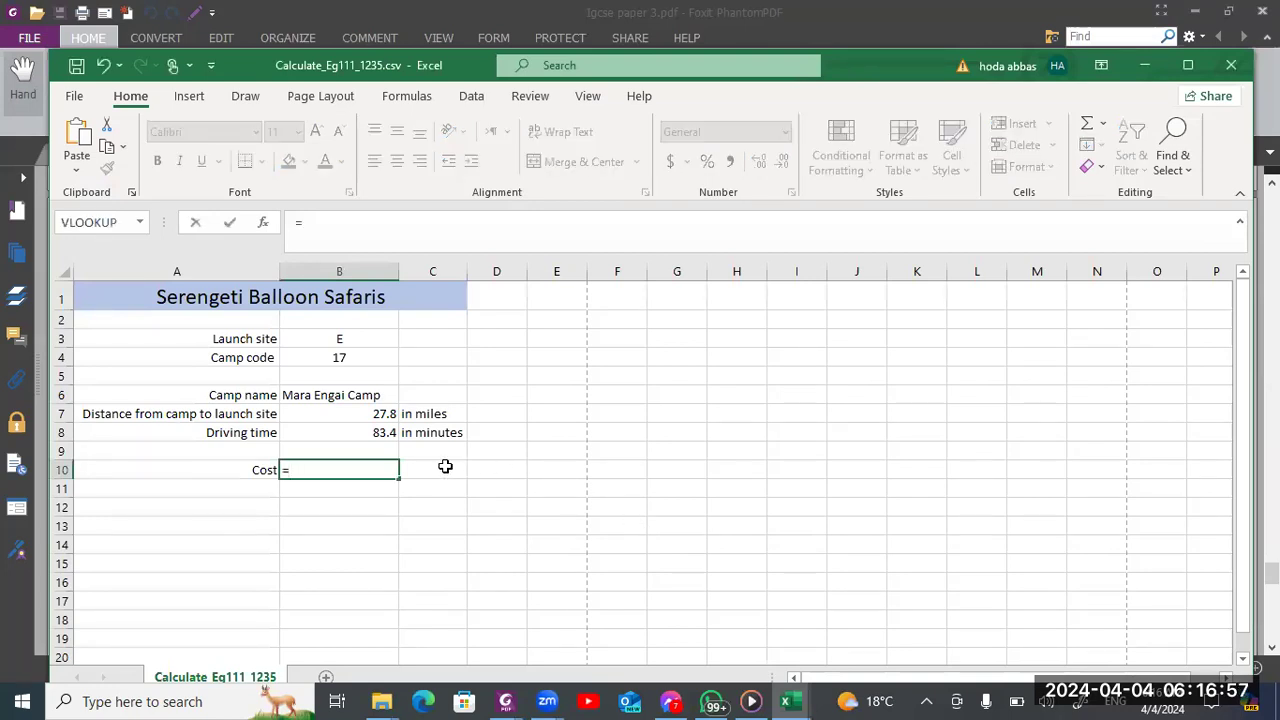
left_click(352, 433)
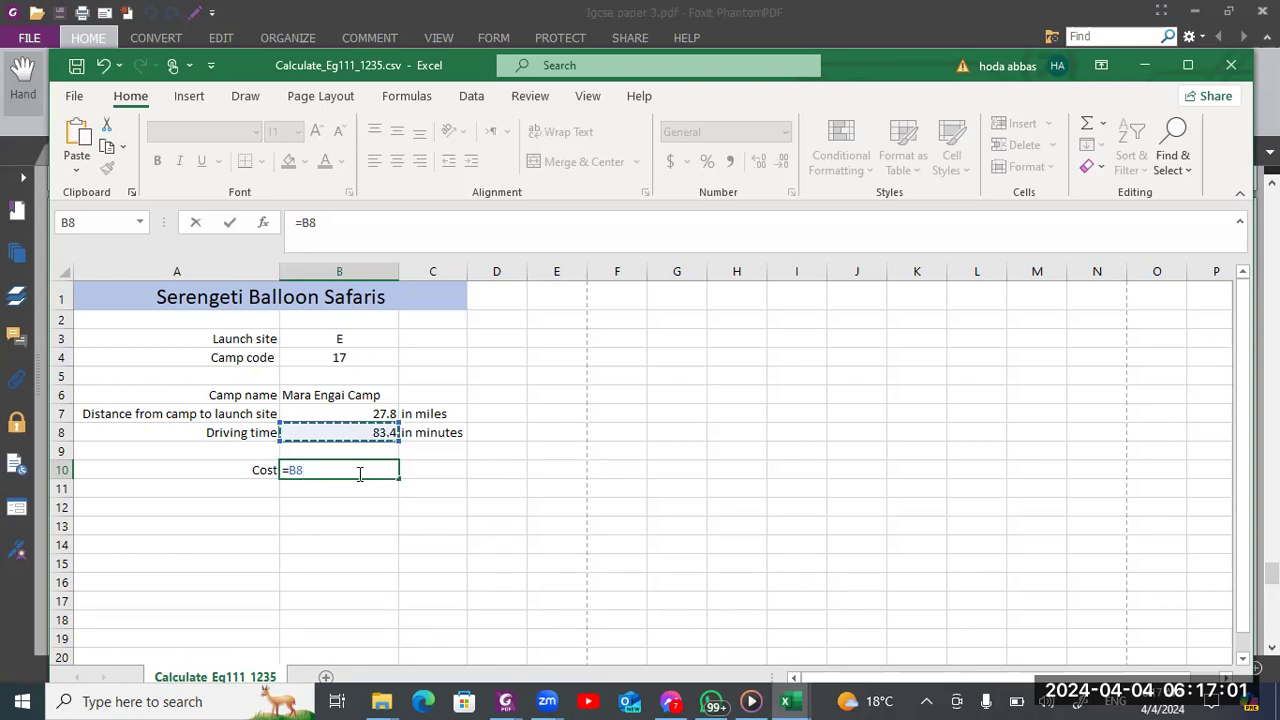
key("Left")
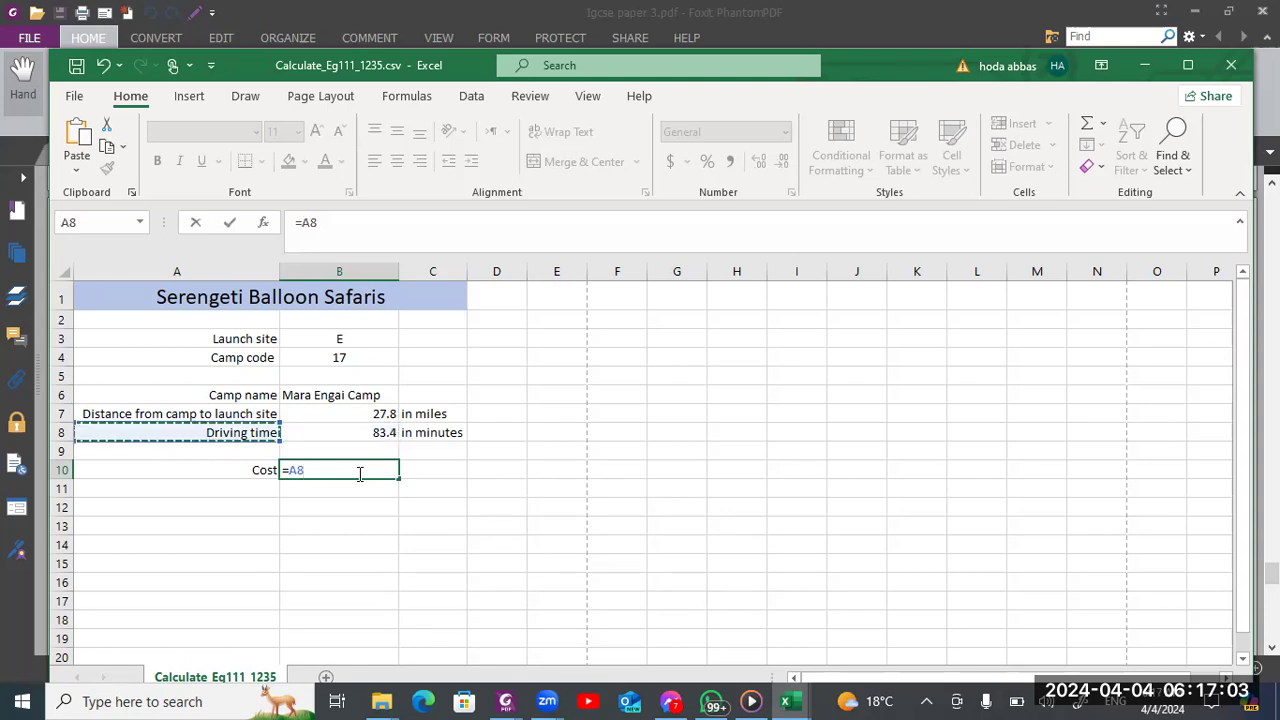
key("Escape")
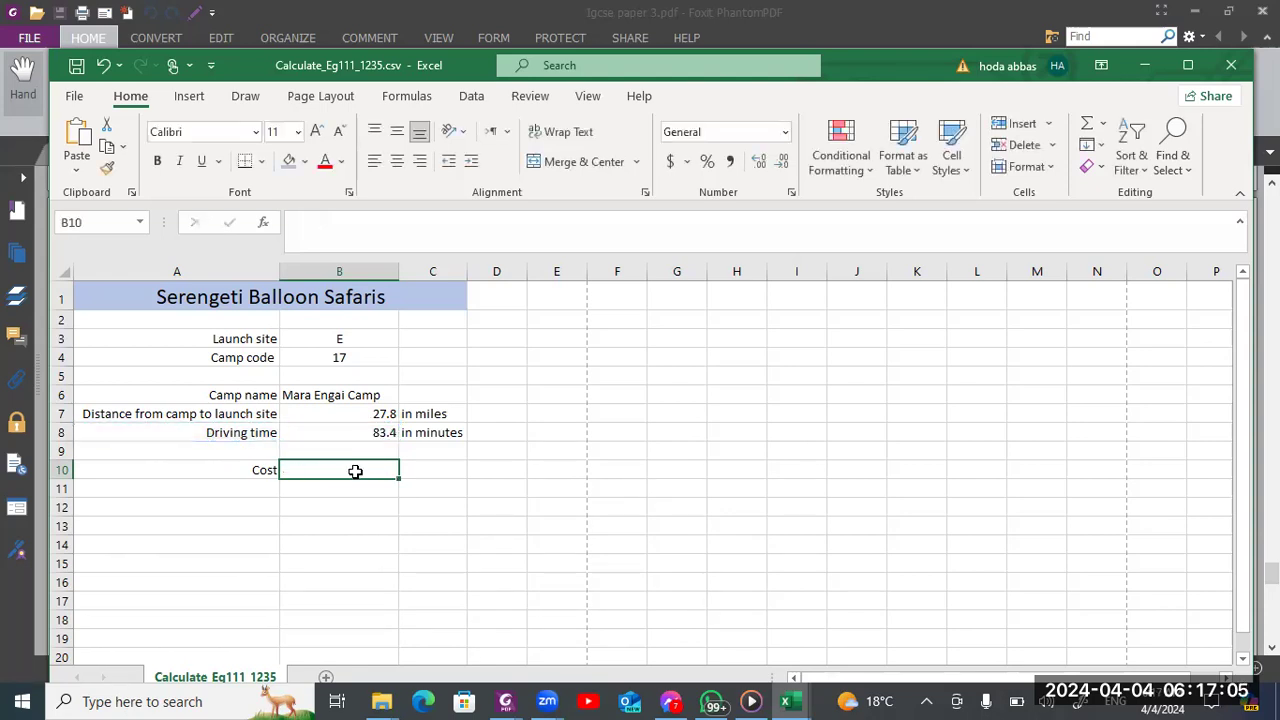
Enter =ROUND(B8,0) in cost cell B10, consulting question 15 in the Foxit exam paper before confirming the formula
type("=")
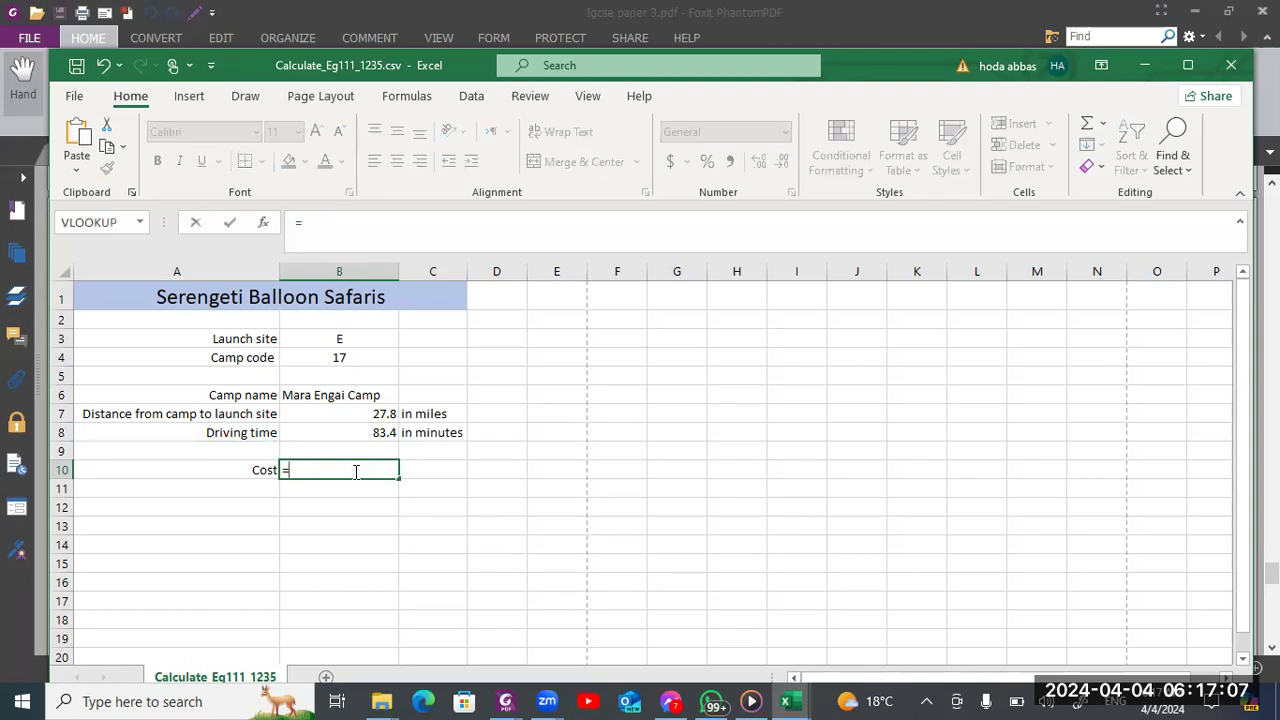
type("r")
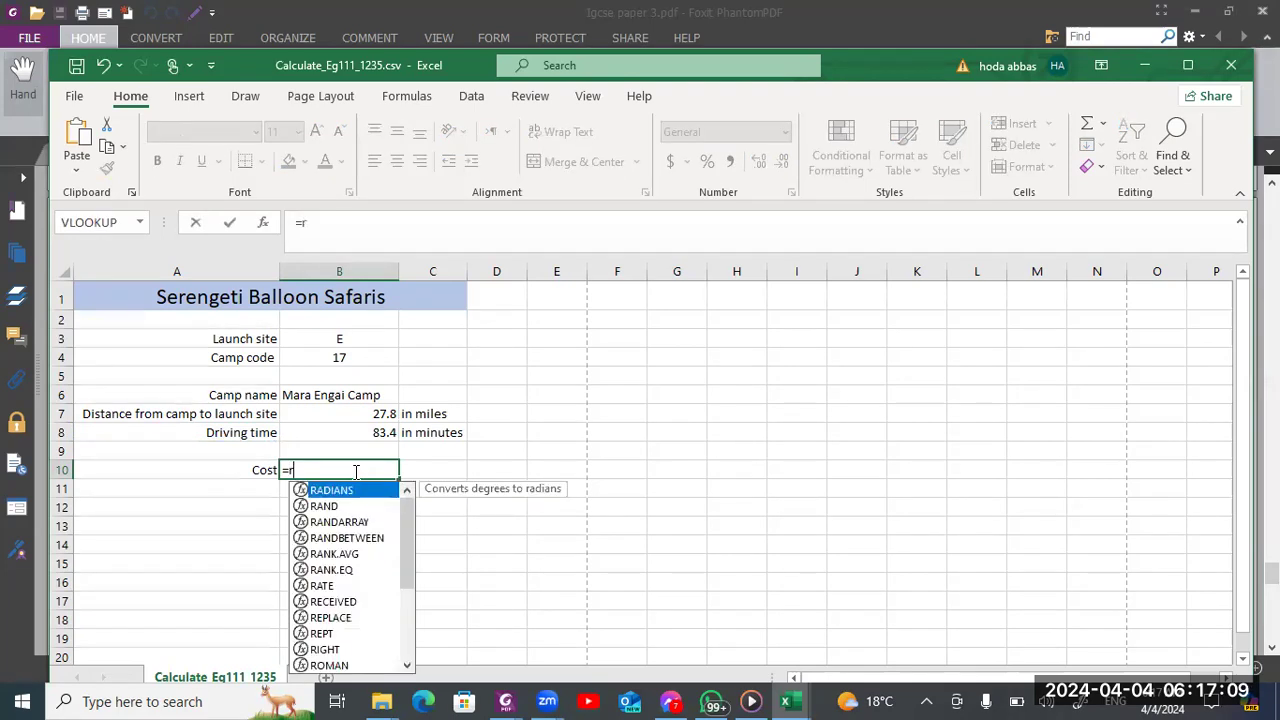
type("ou")
key("Tab")
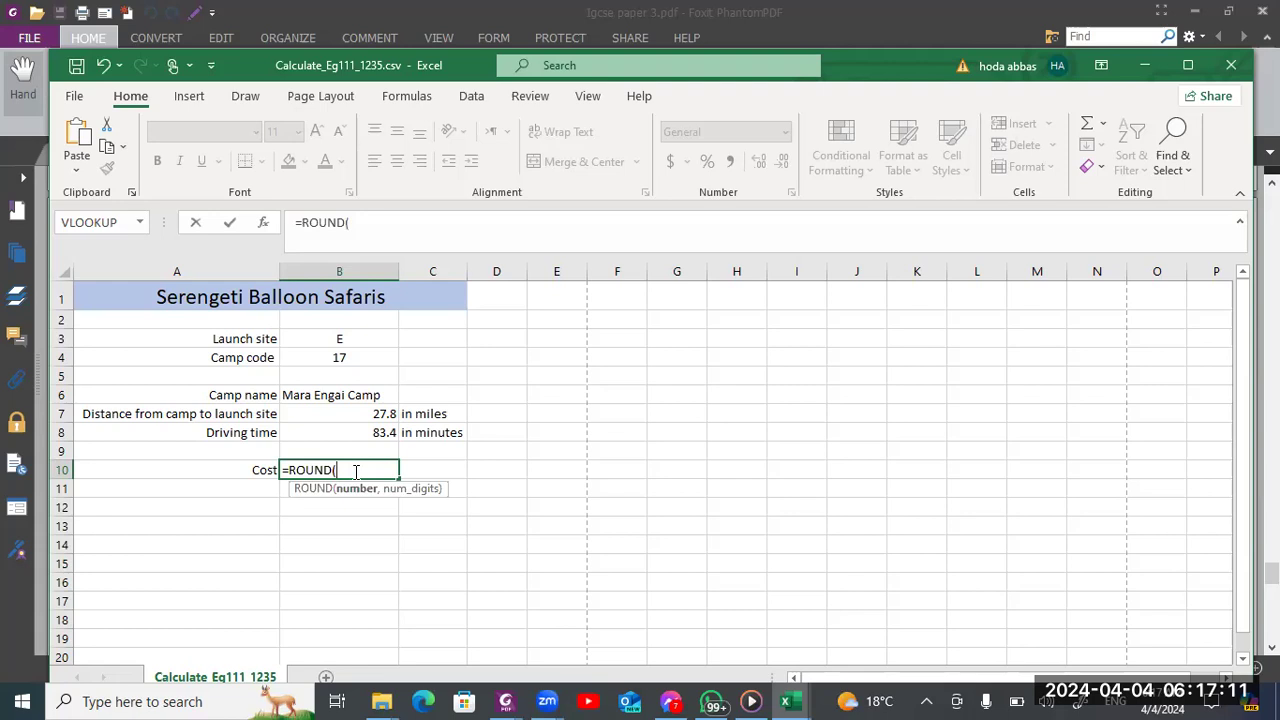
left_click(349, 433)
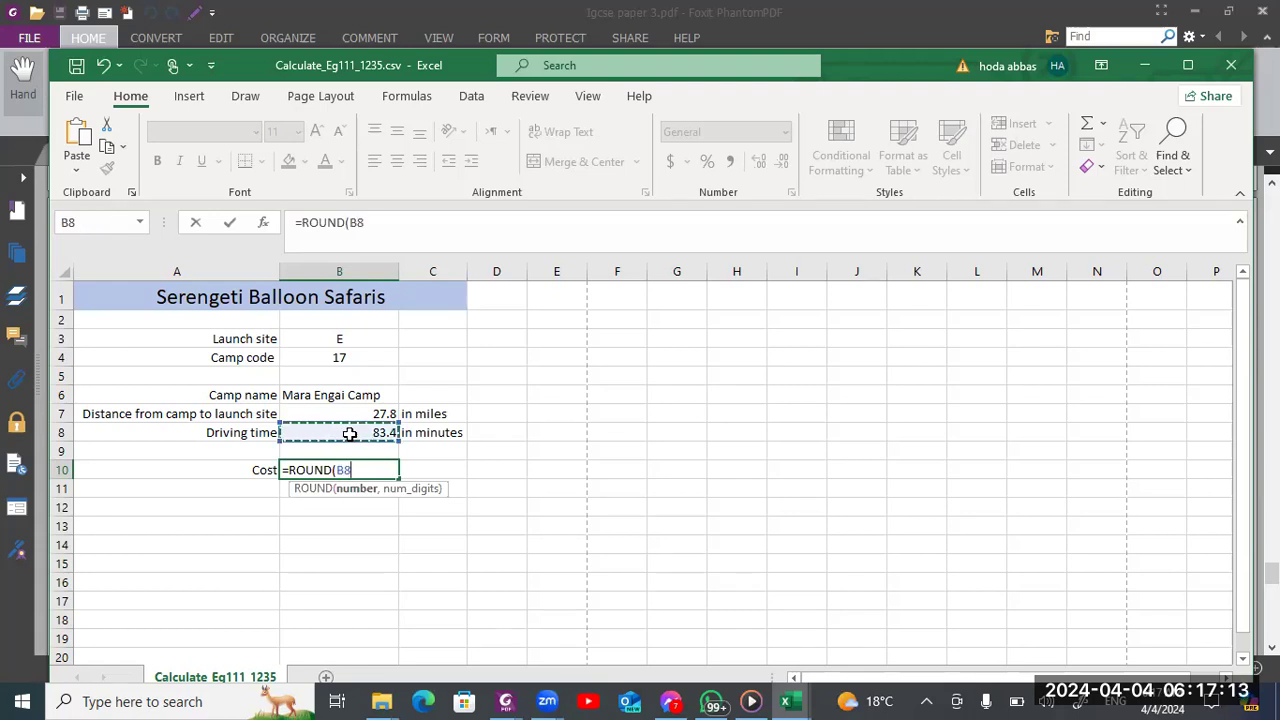
type(",0")
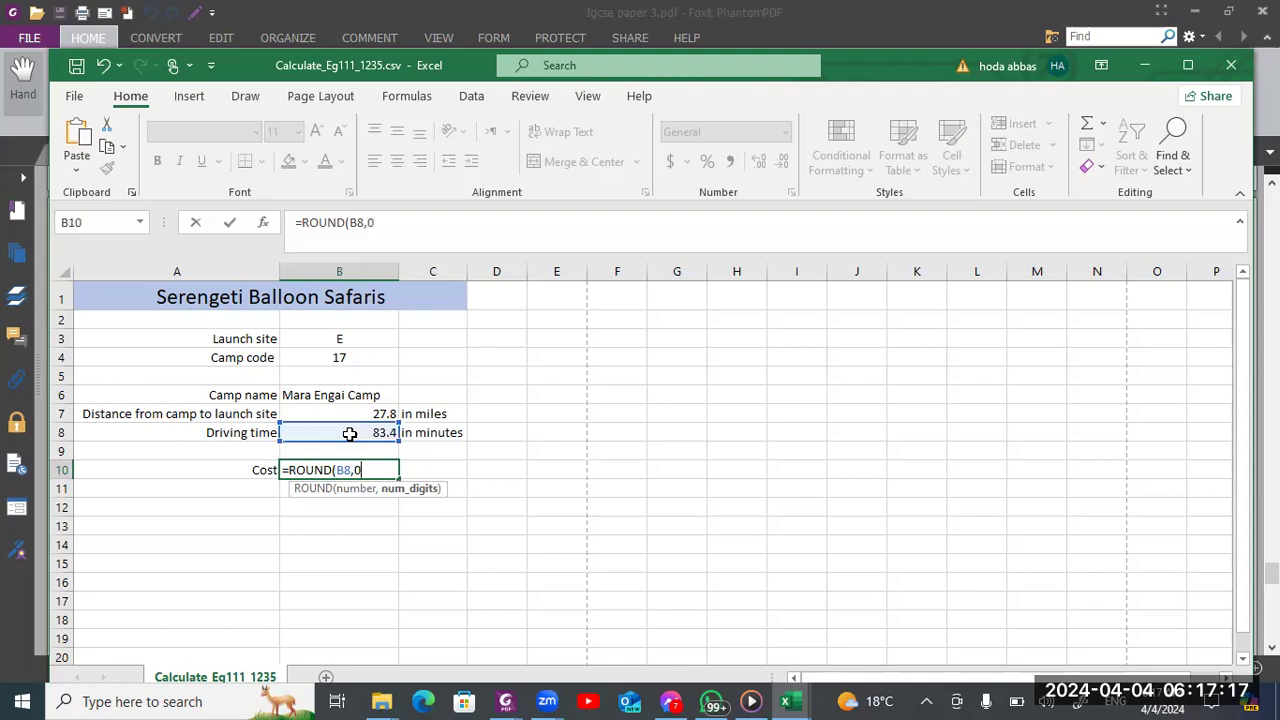
key("alt+Tab")
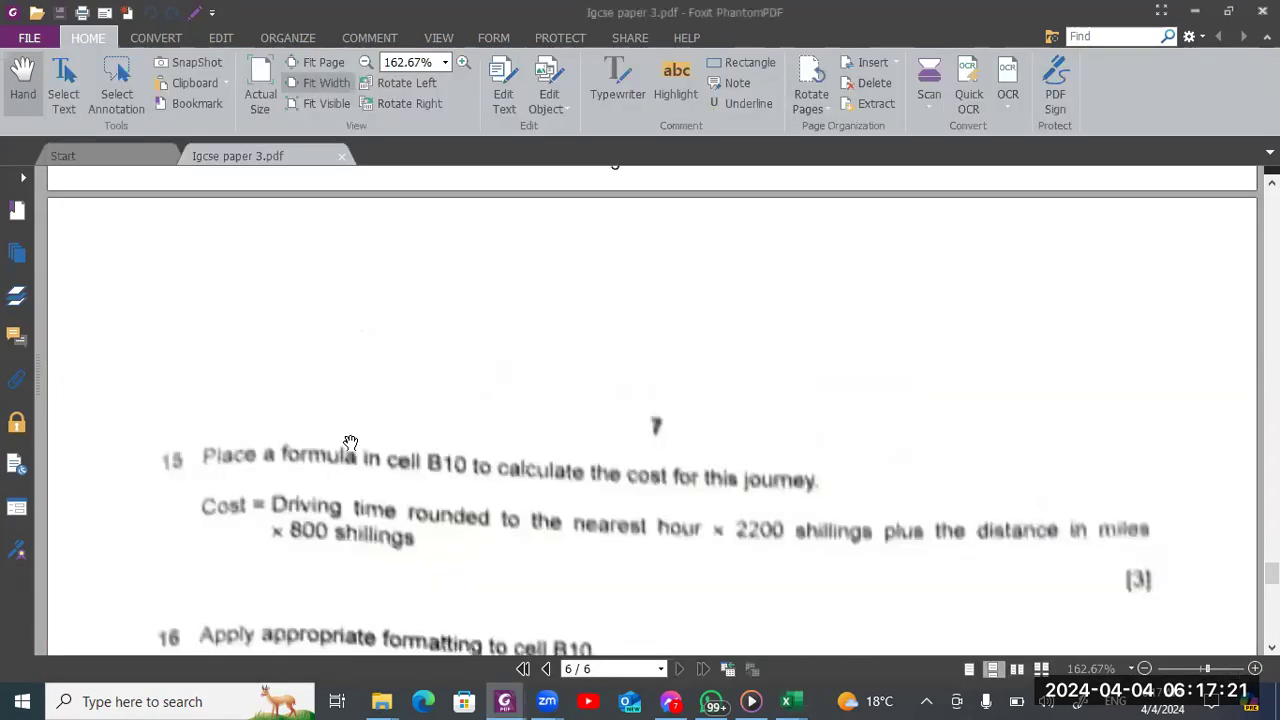
key("alt+Tab")
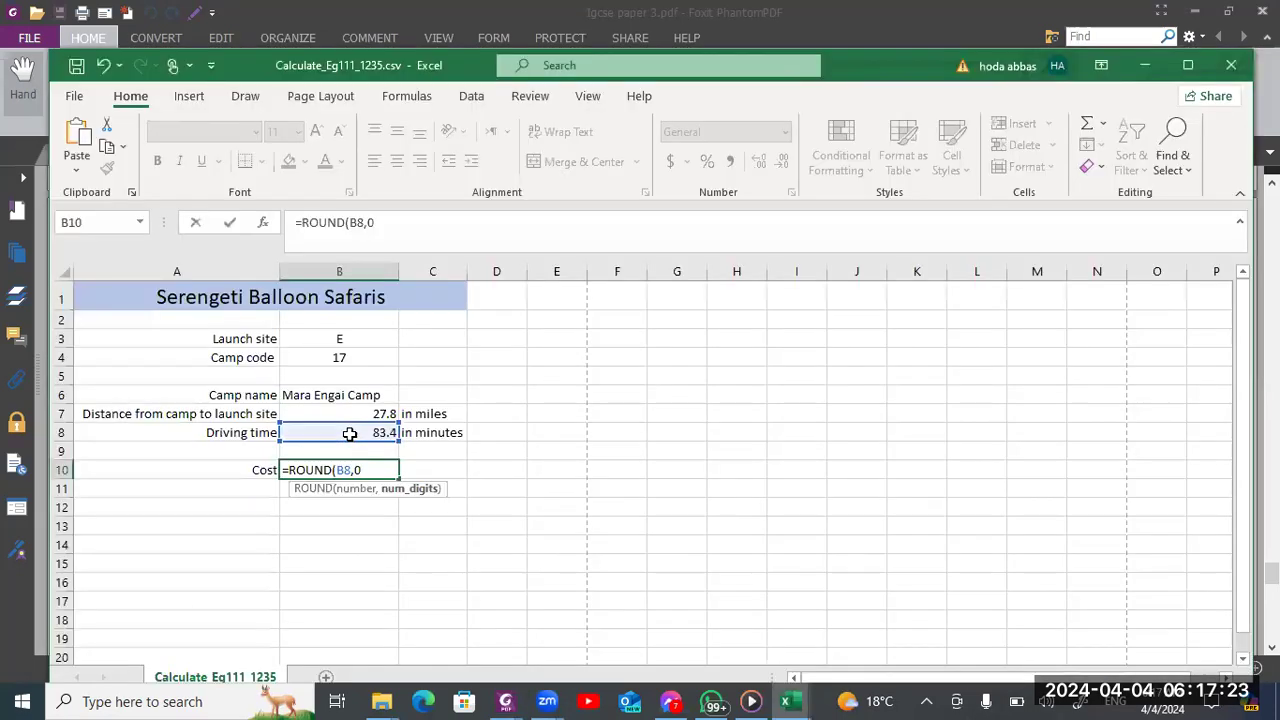
key("Return")
Reopen the B10 formula and append *2200+ after the ROUND part, checking question 15's cost rule in the Foxit exam paper
left_click(380, 472)
double_click(380, 472)
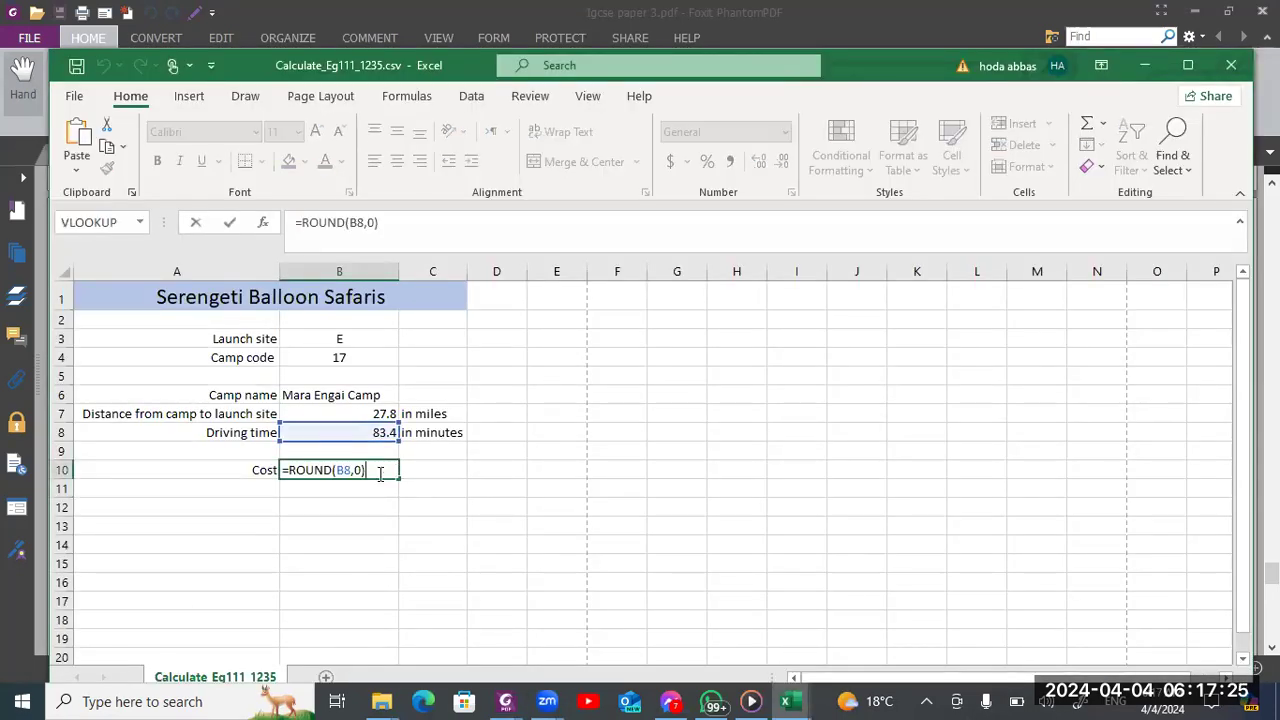
key("alt+Tab")
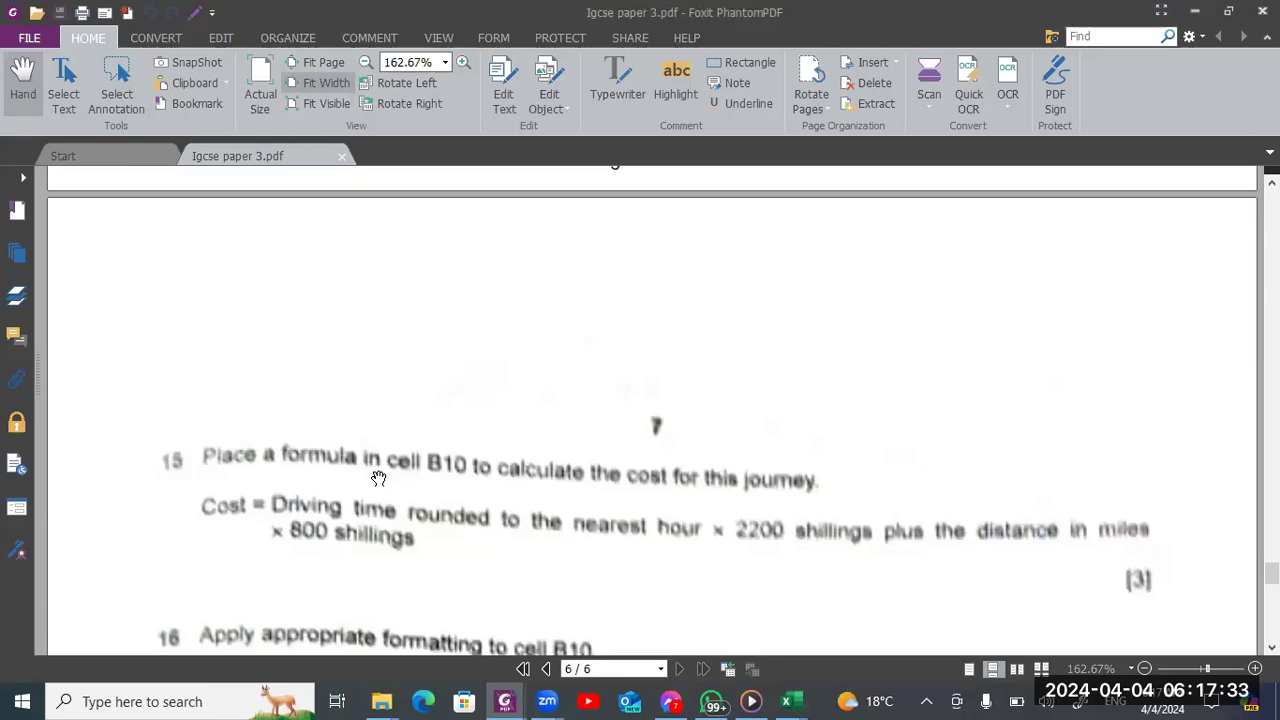
key("alt+Tab")
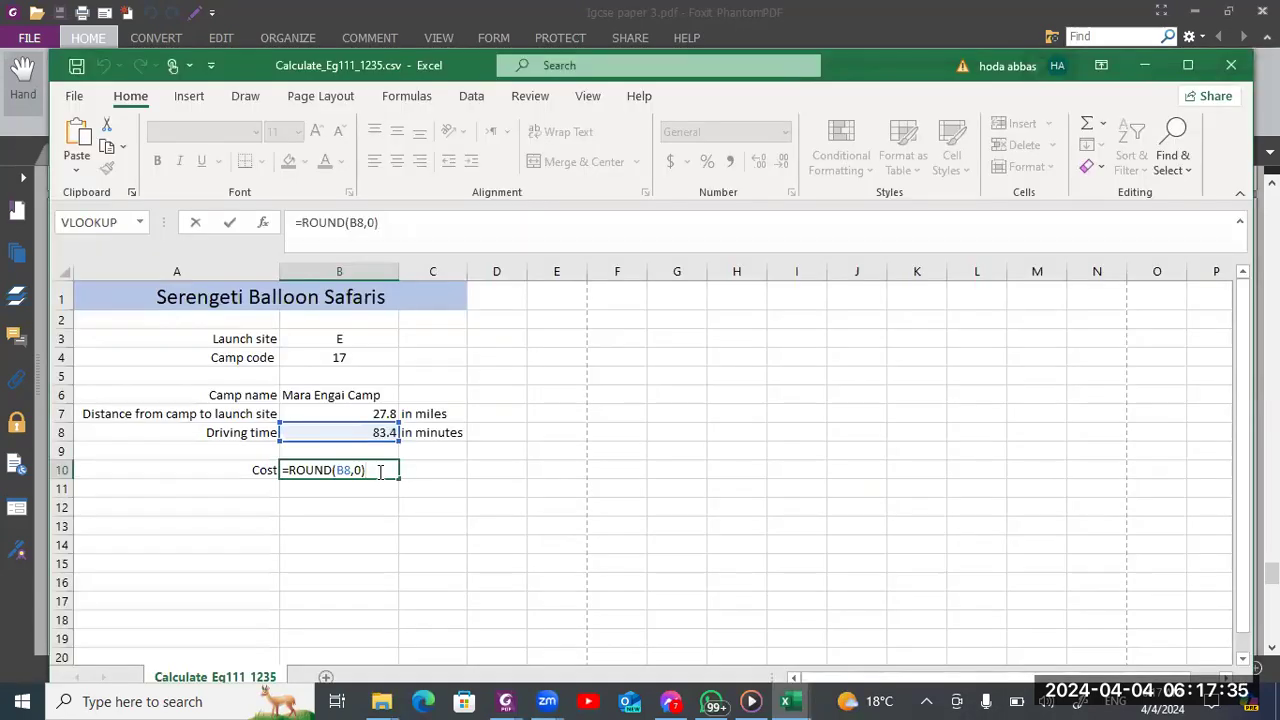
type("*2200+")
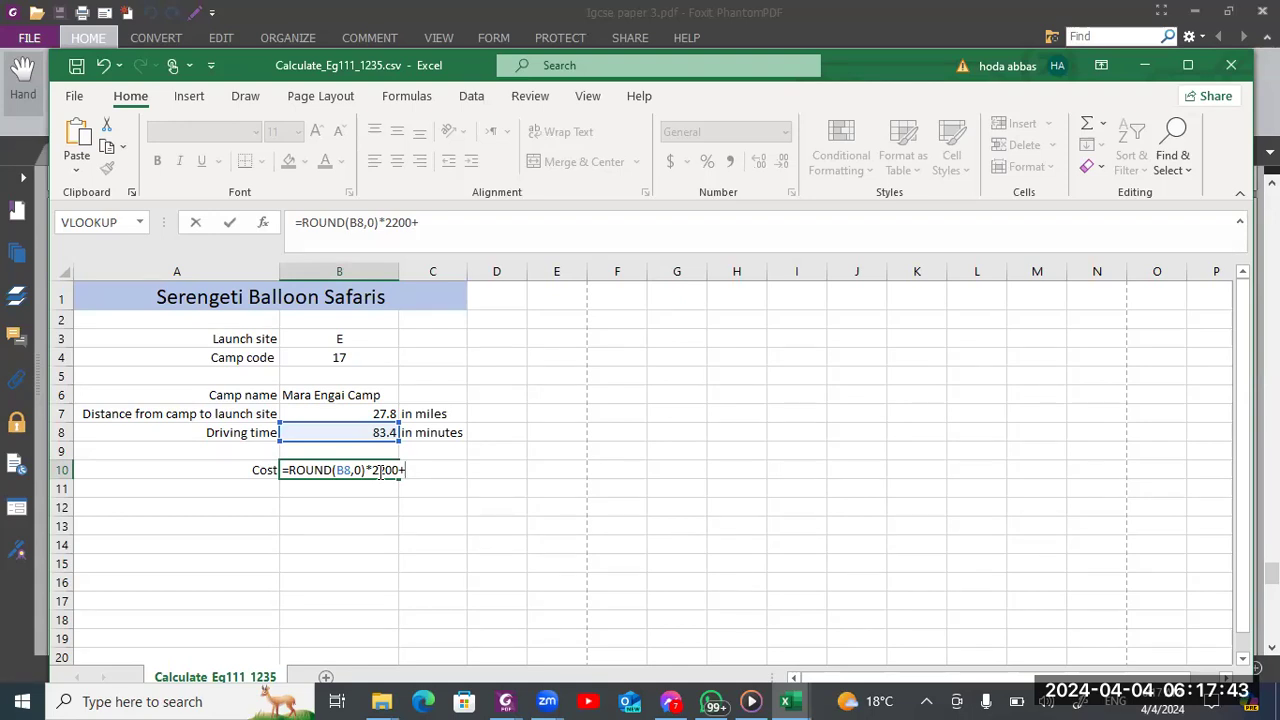
key("alt+Tab")
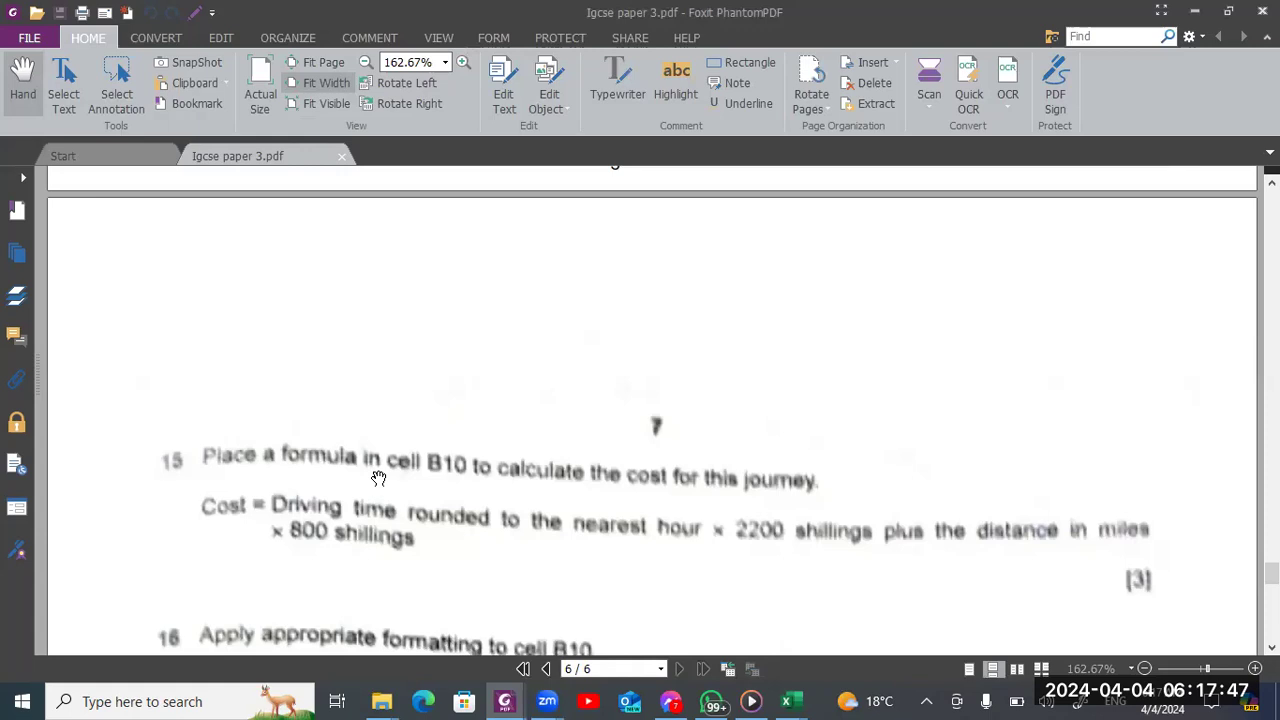
key("alt+Tab")
type("+")
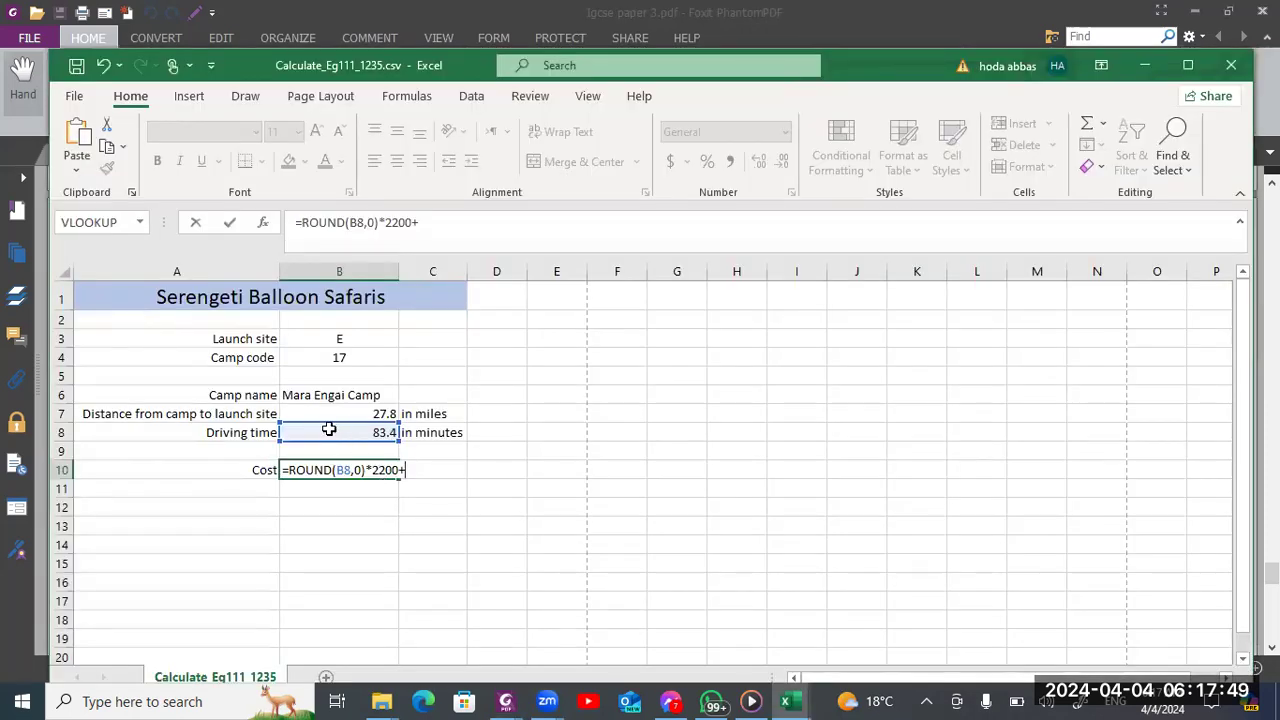
Add the distance in B7 multiplied by 800 to the end of the B10 cost formula
left_click(343, 413)
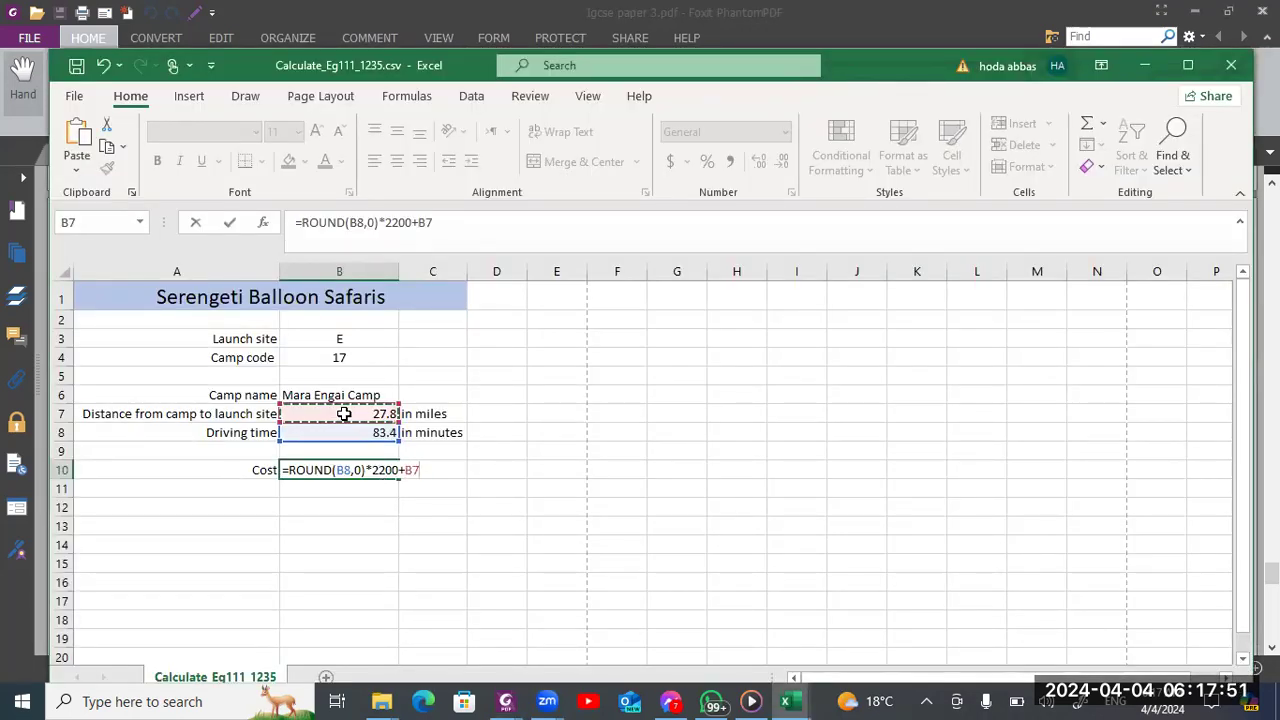
key("alt+Tab")
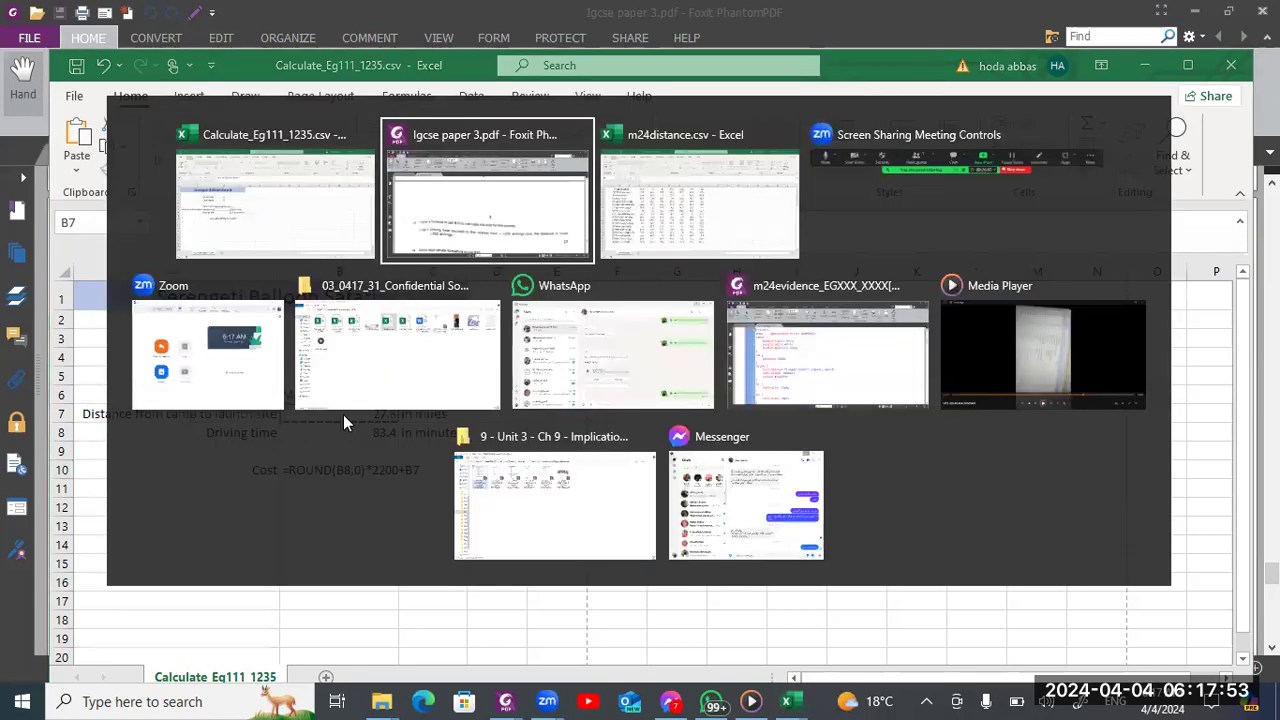
key("alt+Tab")
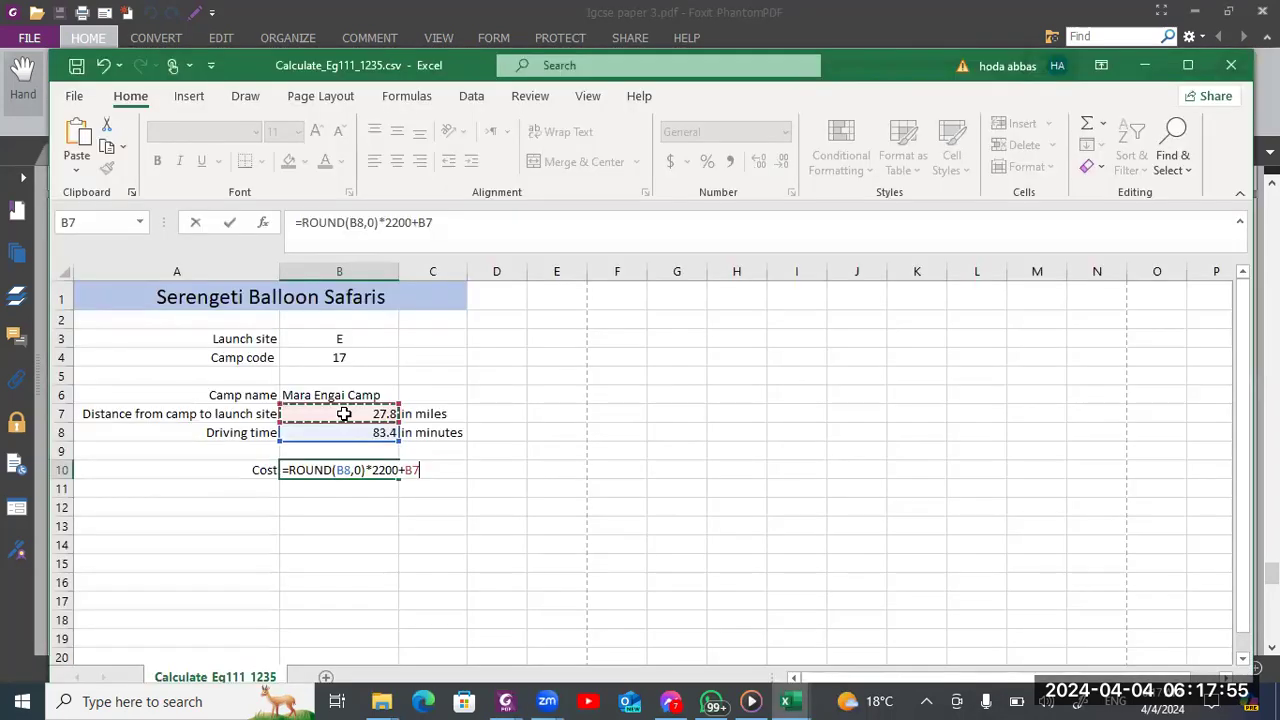
type("*800")
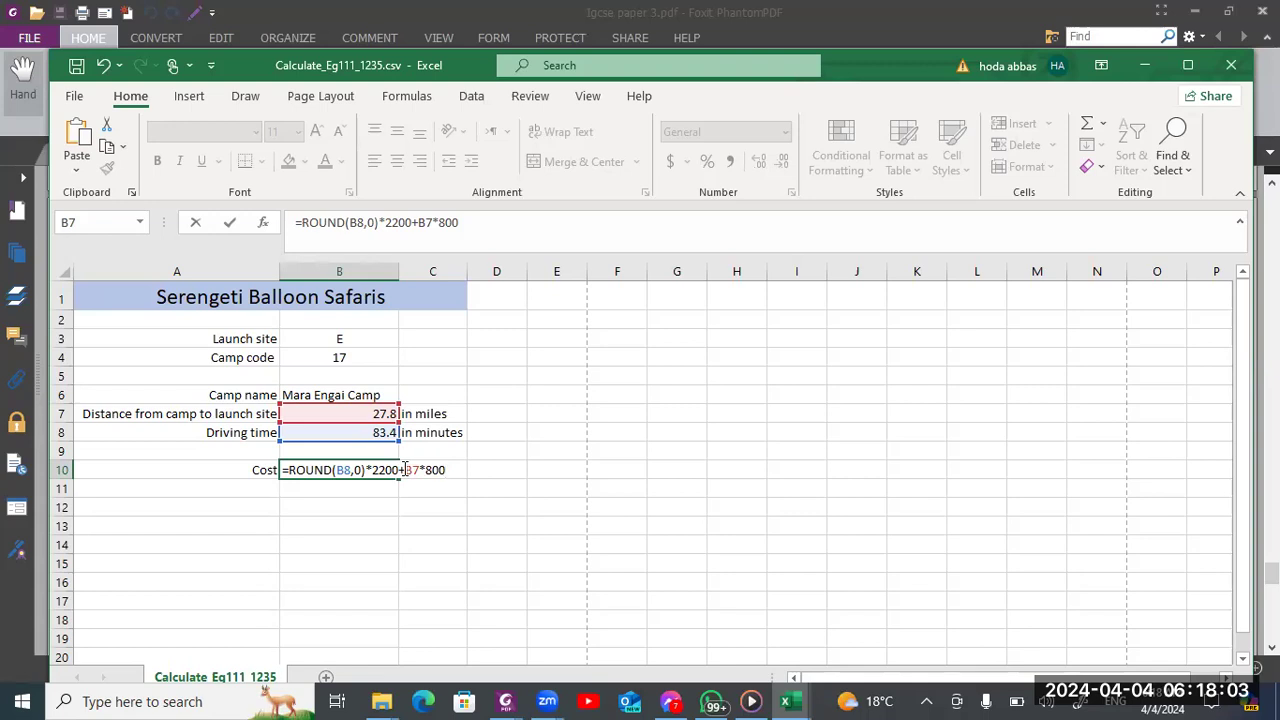
key("Left")
key("Left")
key("Left")
key("Left")
key("Left")
key("Left")
type("(")
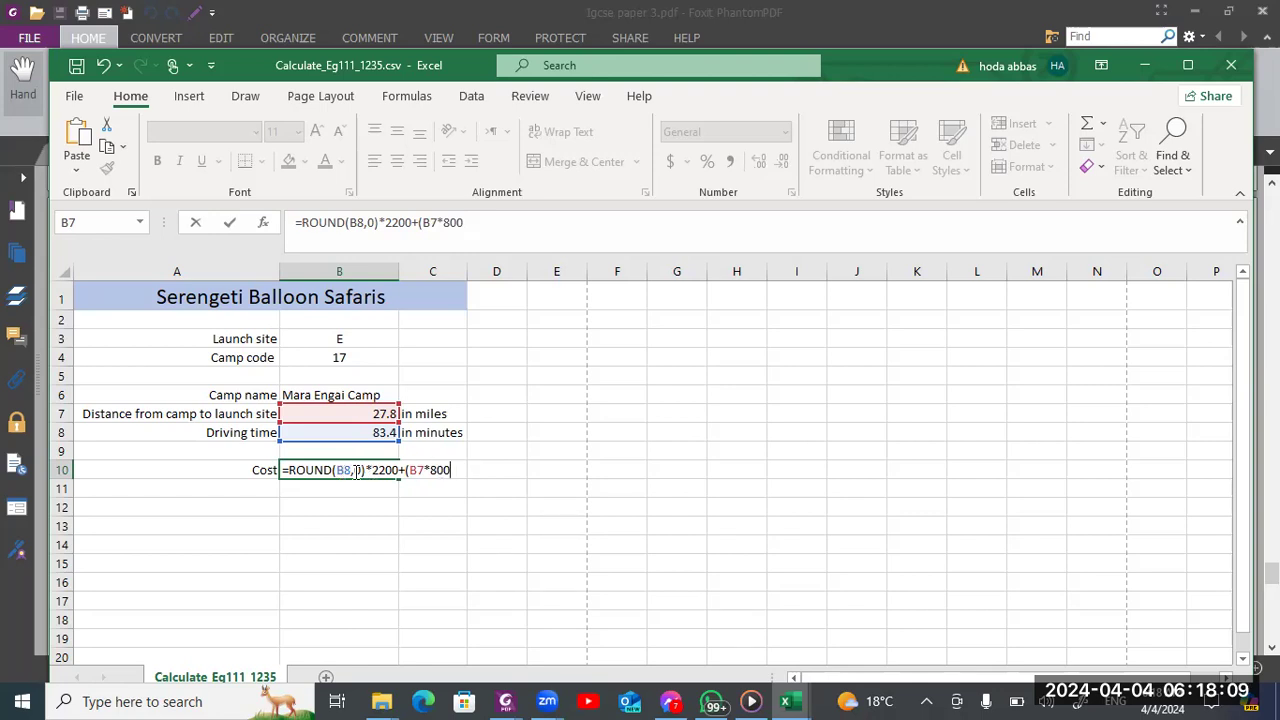
left_click(411, 469)
key("BackSpace")
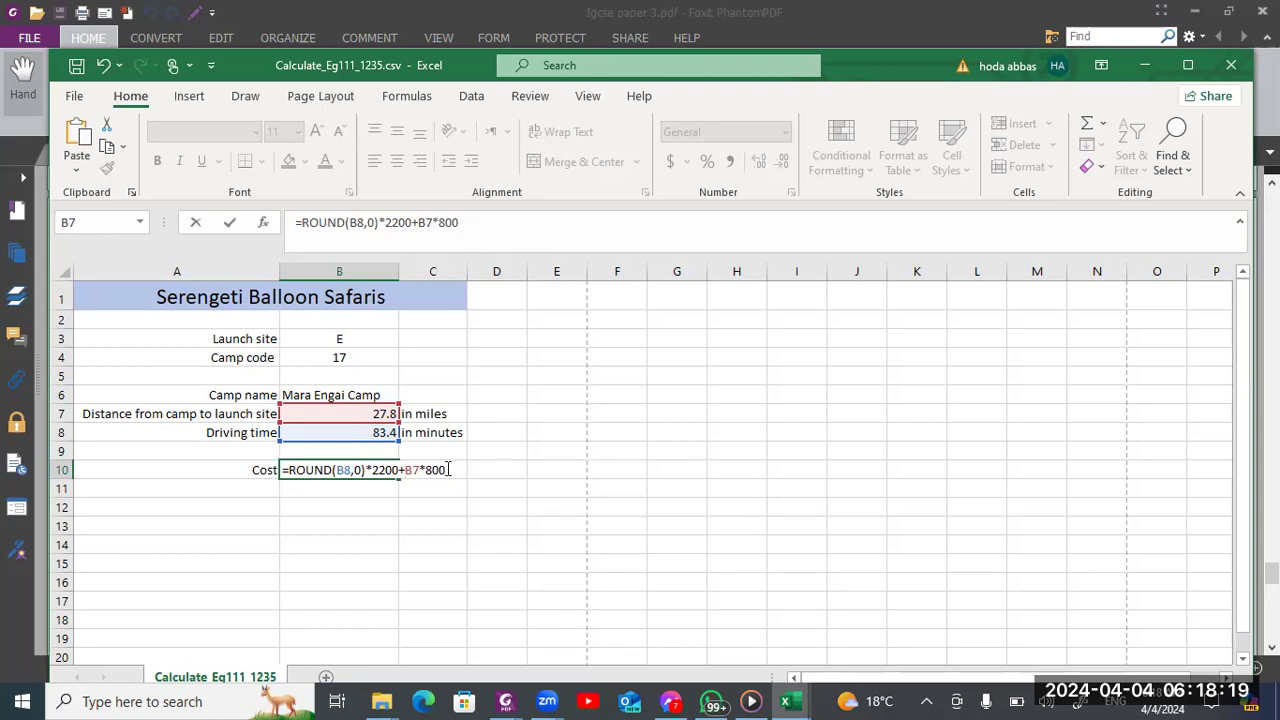
Confirm the B10 cost formula, read question 16's formatting instructions in the Foxit exam paper, and return to the workbook
key("Return")
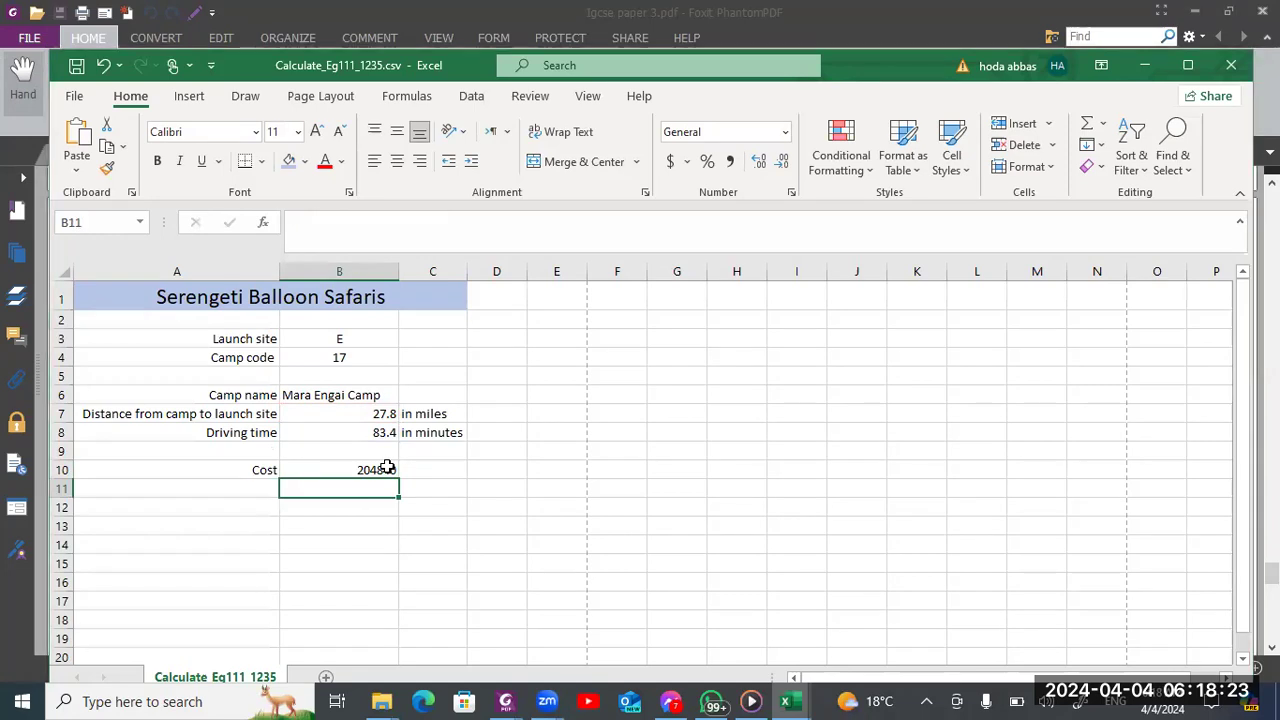
key("alt+Tab")
scroll(386, 474, "down", 2)
scroll(386, 474, "down", 2)
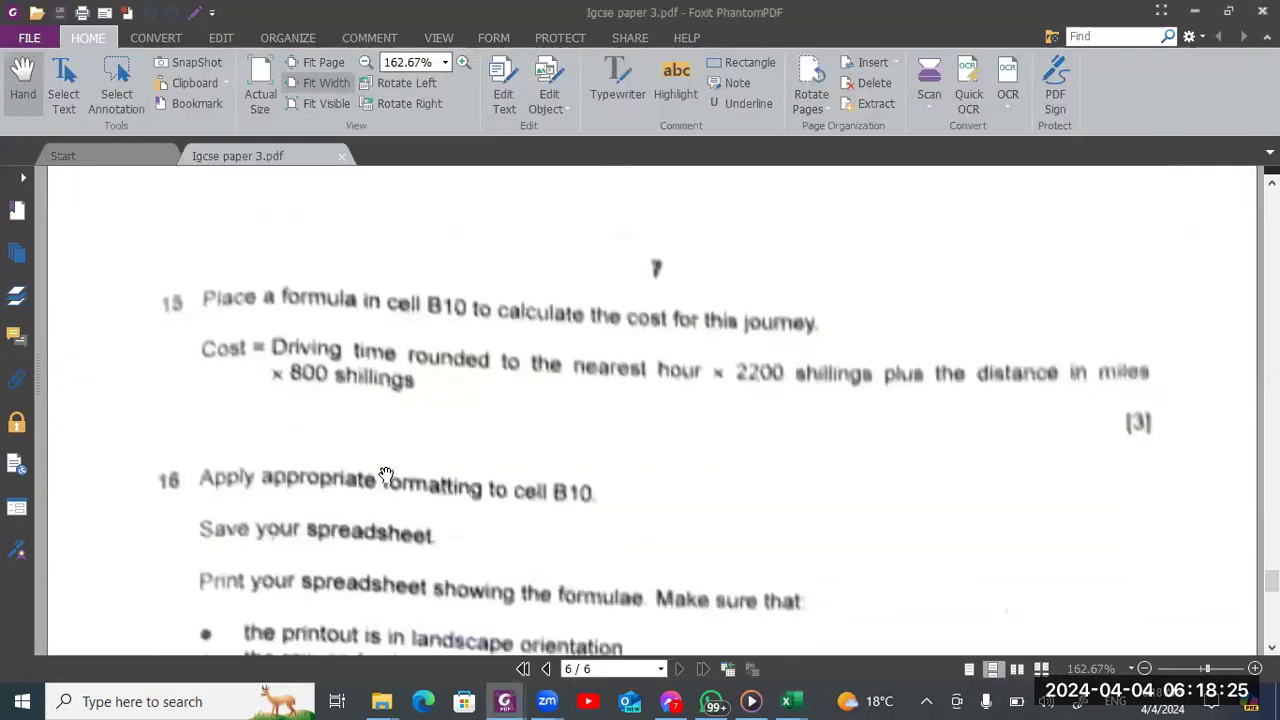
scroll(386, 474, "down", 1)
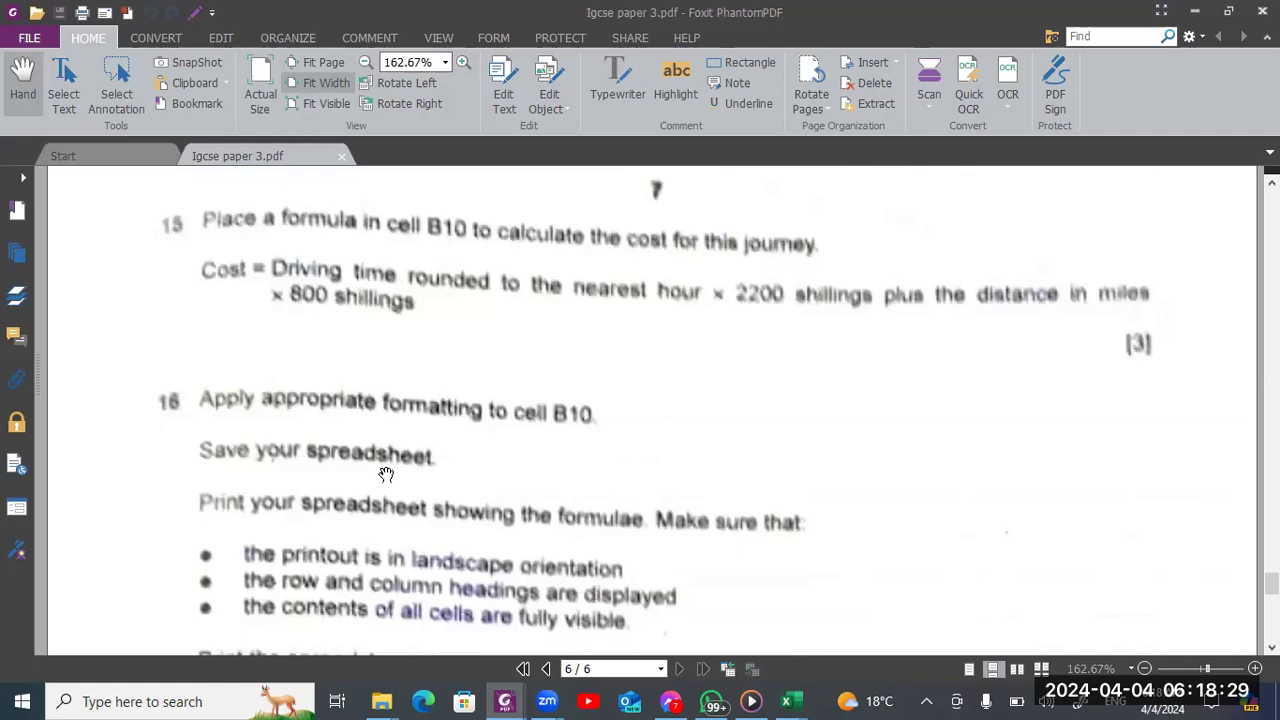
key("alt+Tab")
Open the number format settings for cost cell B10 and choose the Currency category
left_click(372, 465)
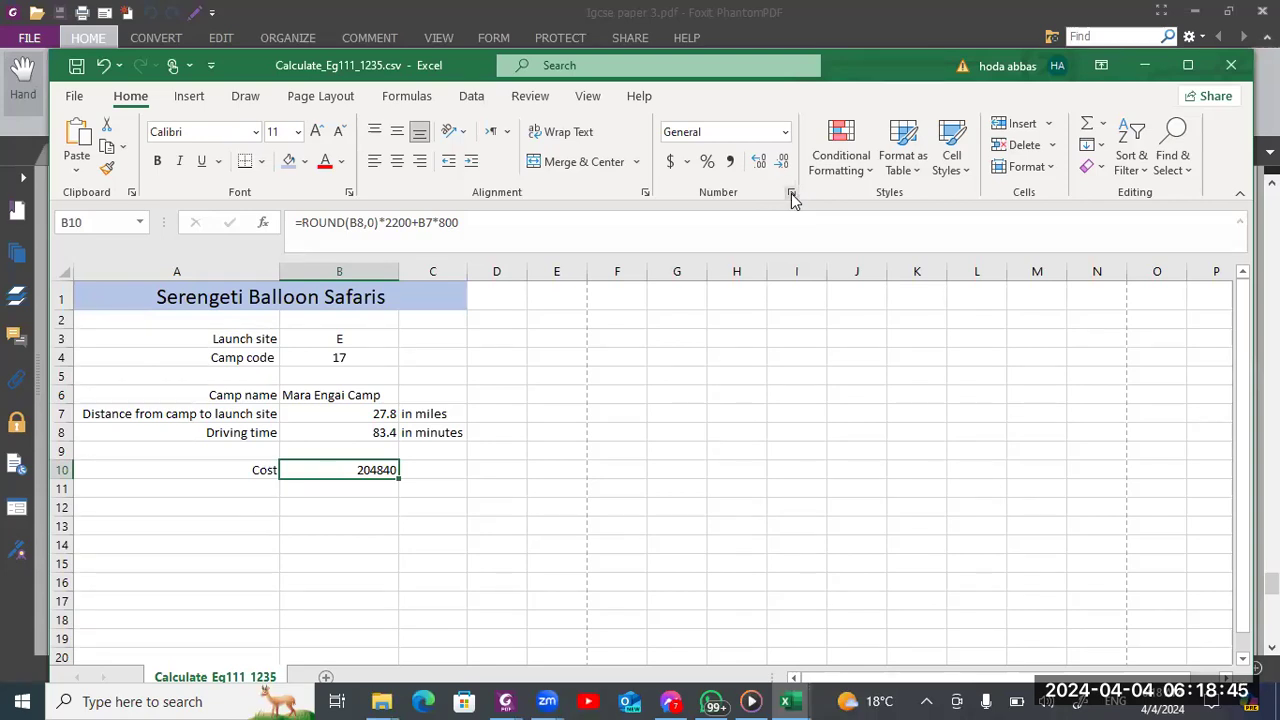
left_click(791, 193)
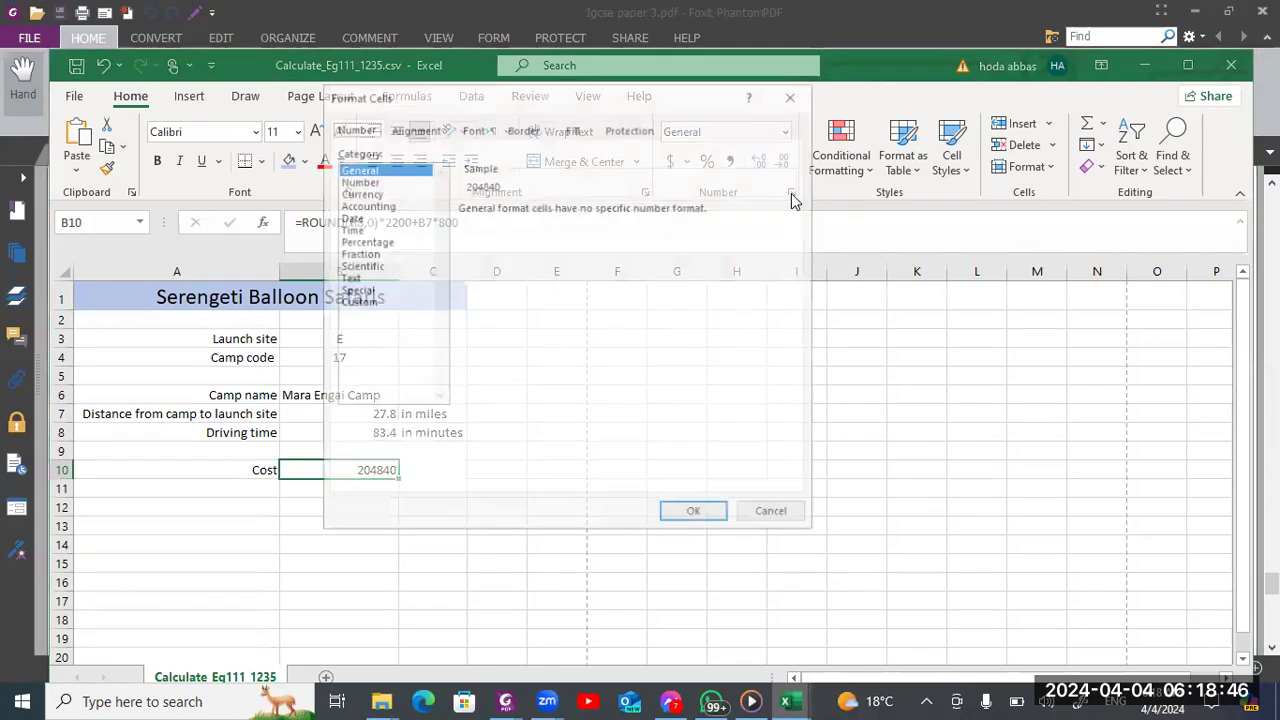
left_click(359, 192)
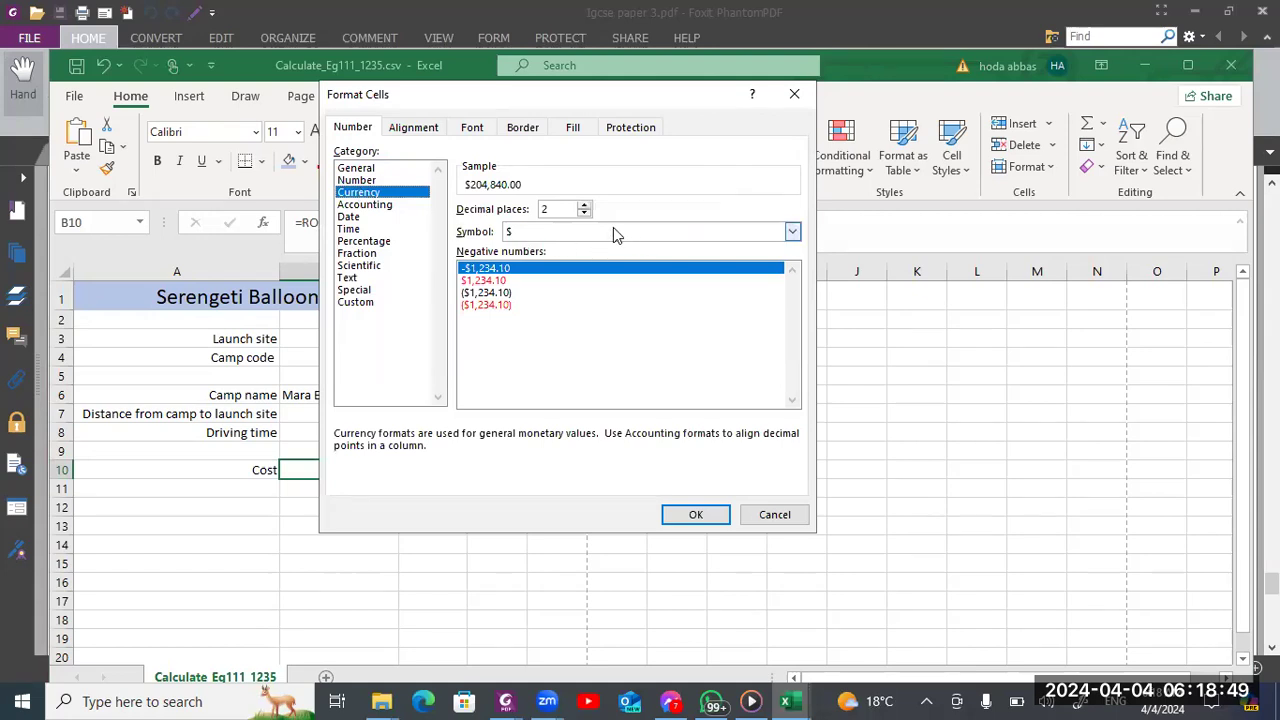
Search the currency symbol list for the Tanzanian shilling among the entries beginning with T
left_click(791, 233)
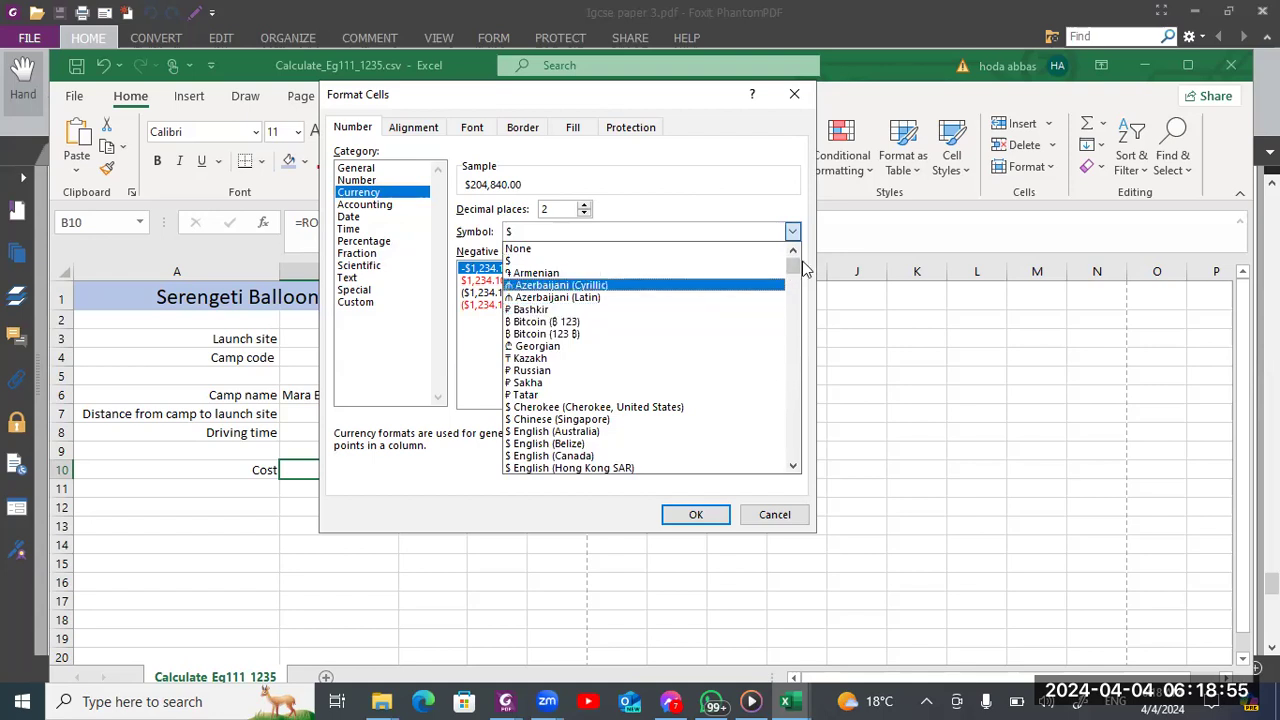
left_click_drag(797, 268, 795, 313)
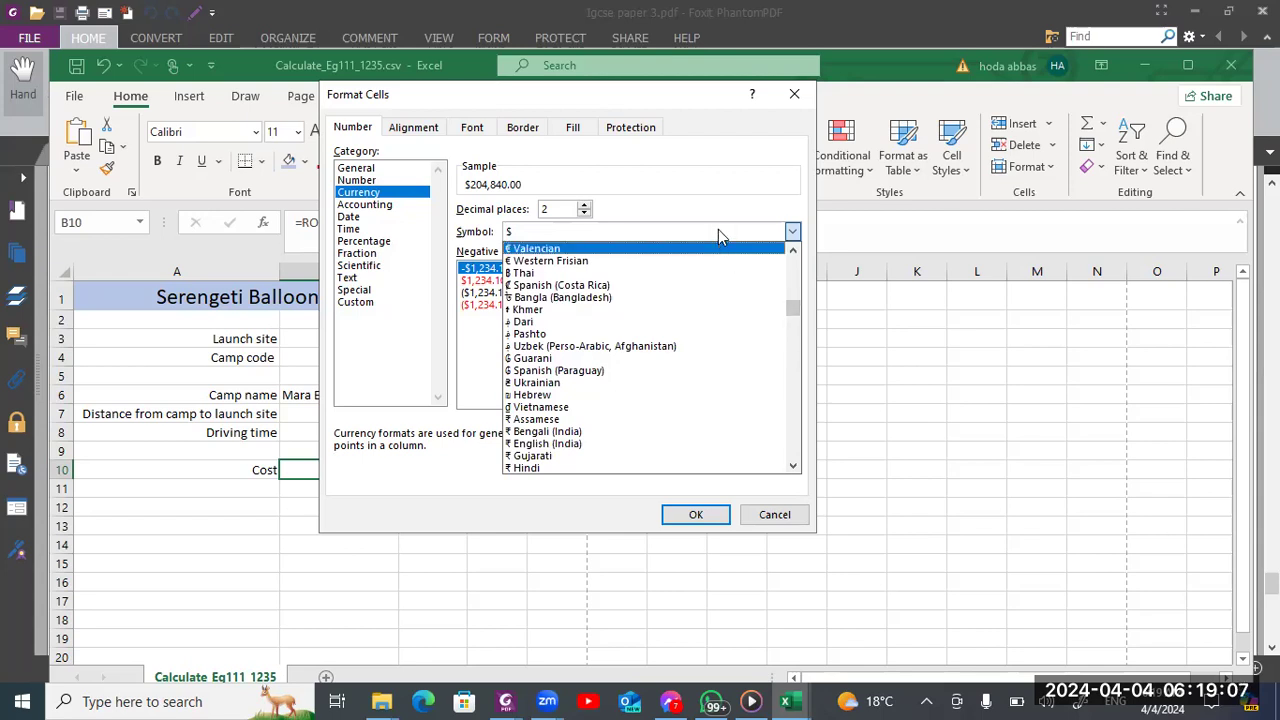
left_click(718, 233)
key("t")
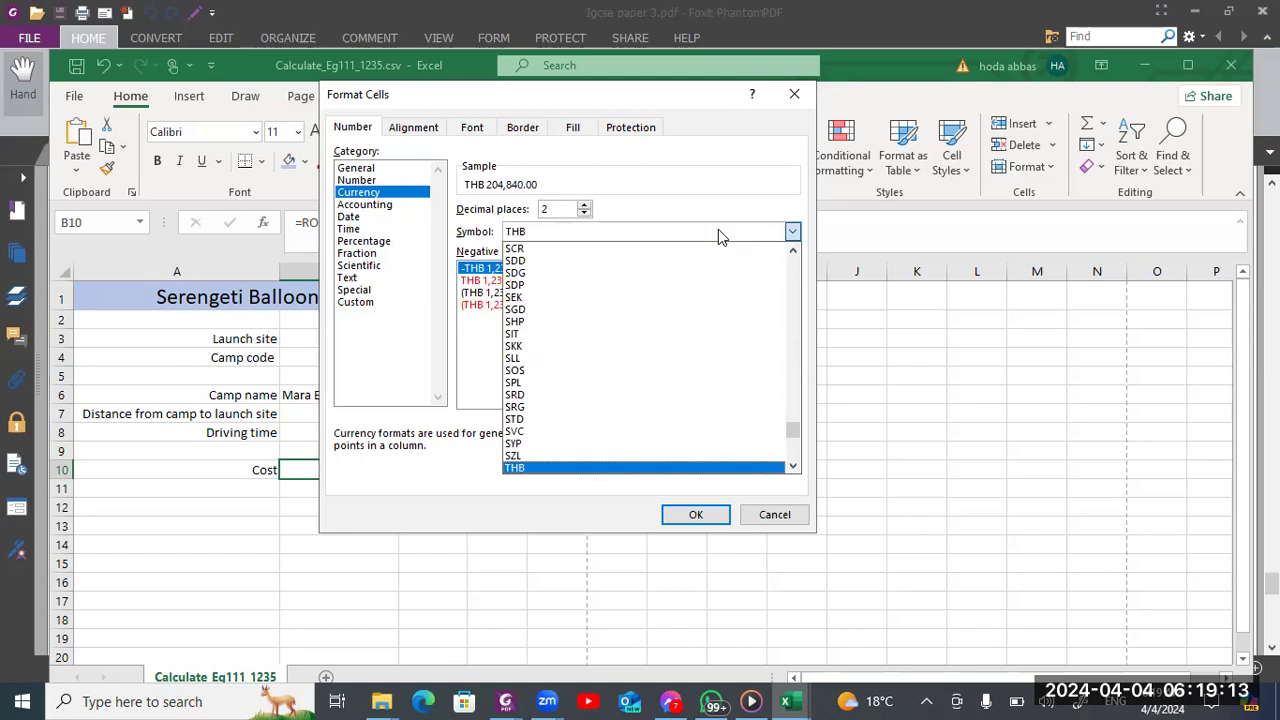
key("a")
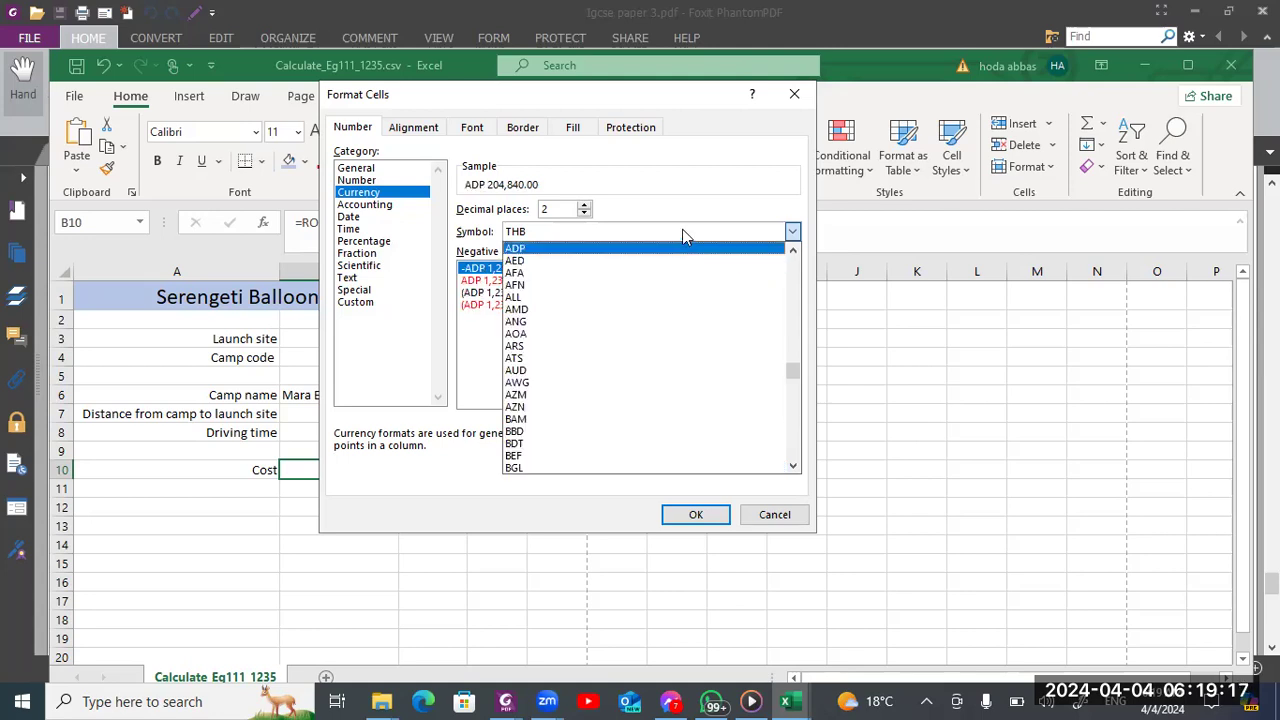
left_click(683, 231)
left_click(683, 231)
key("t")
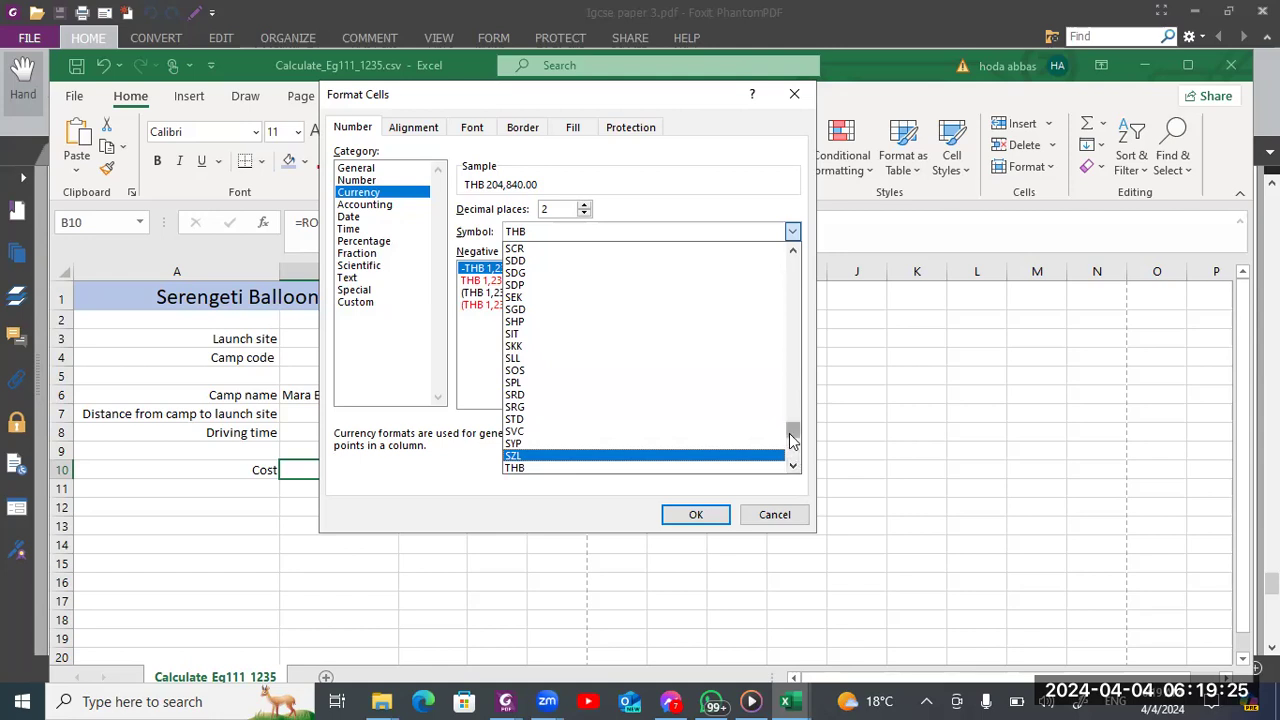
left_click_drag(789, 429, 785, 462)
Read Task 5's introduction in the Foxit exam paper for the required currency symbol and decimal places, and return to the B10 format settings
key("alt+Tab")
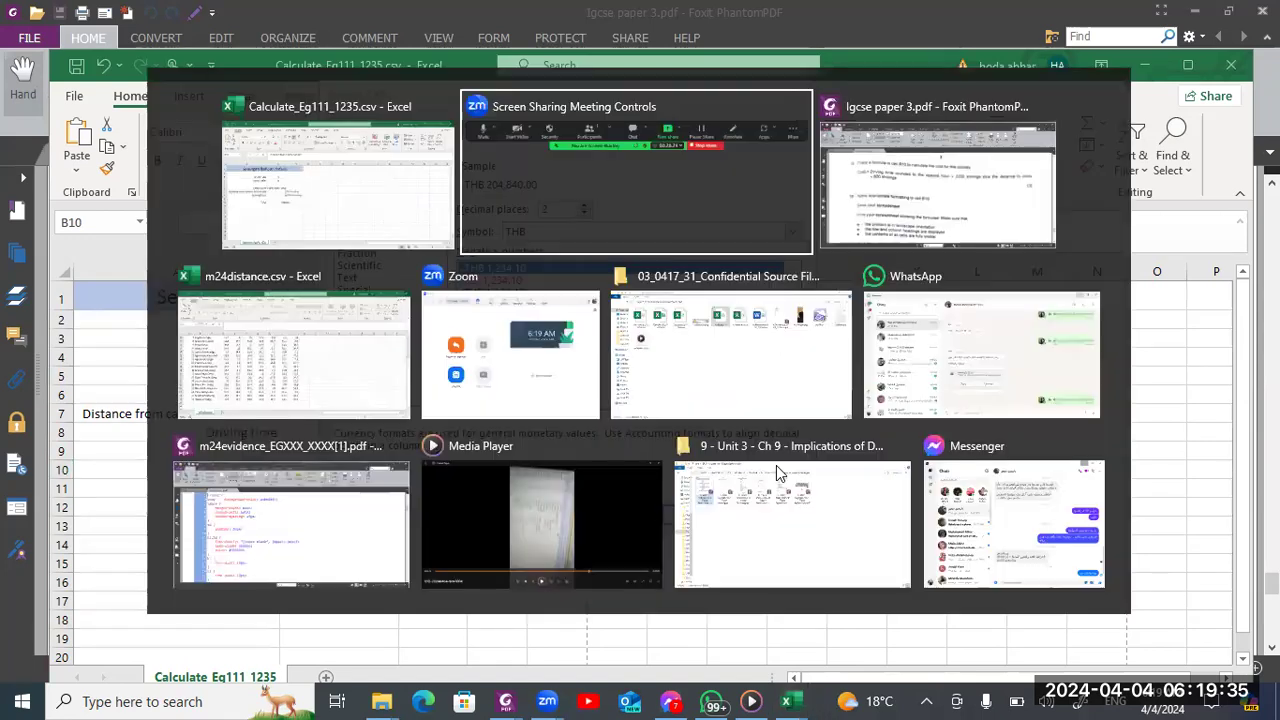
key("alt+Tab")
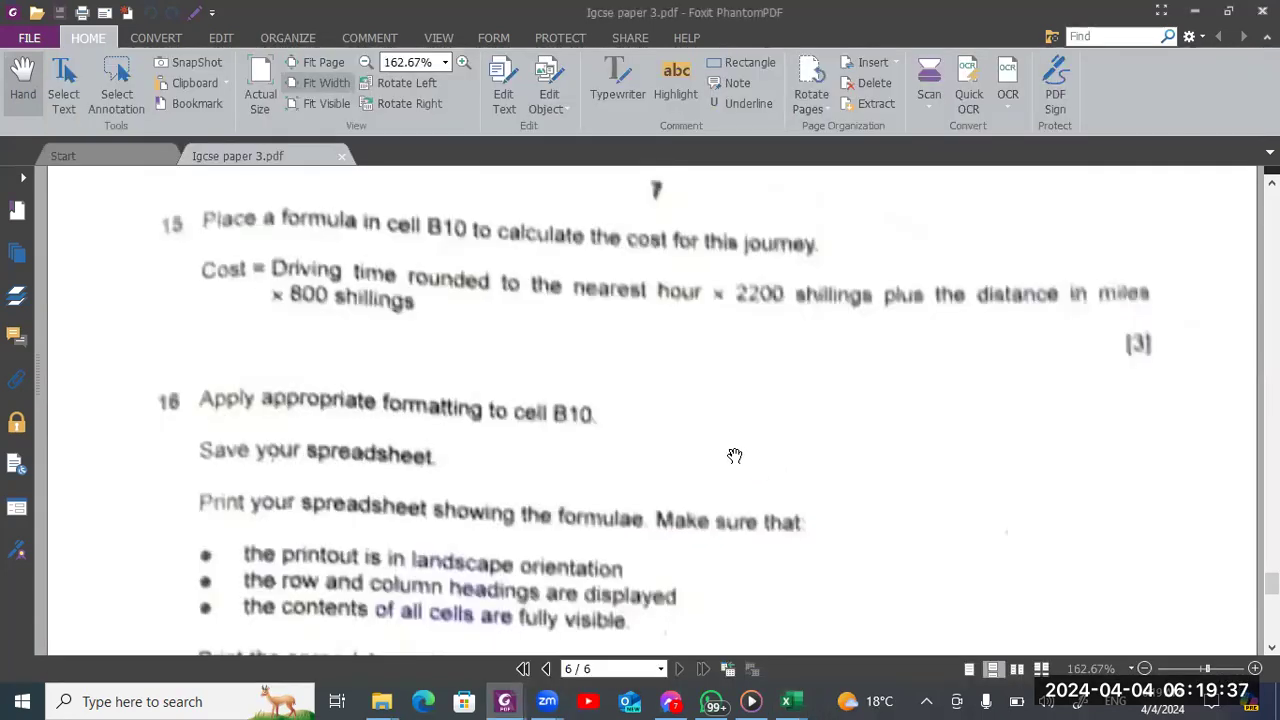
scroll(735, 456, "up", 10)
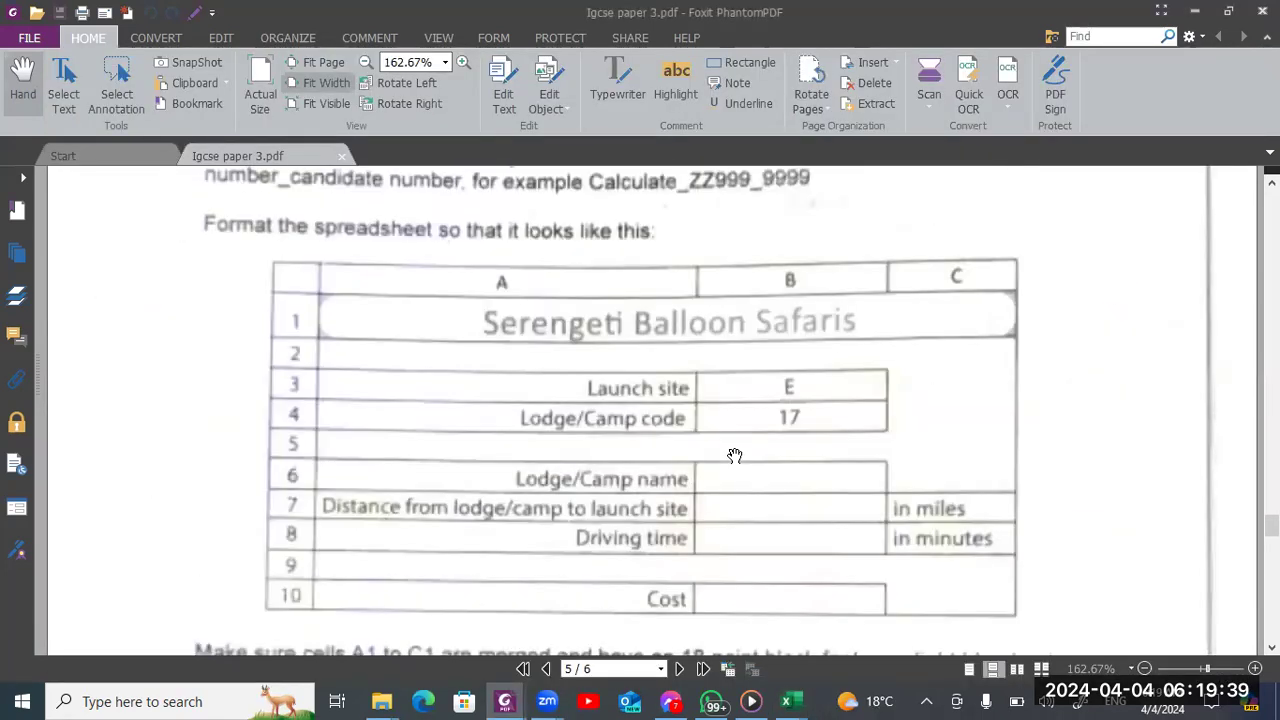
scroll(735, 456, "up", 5)
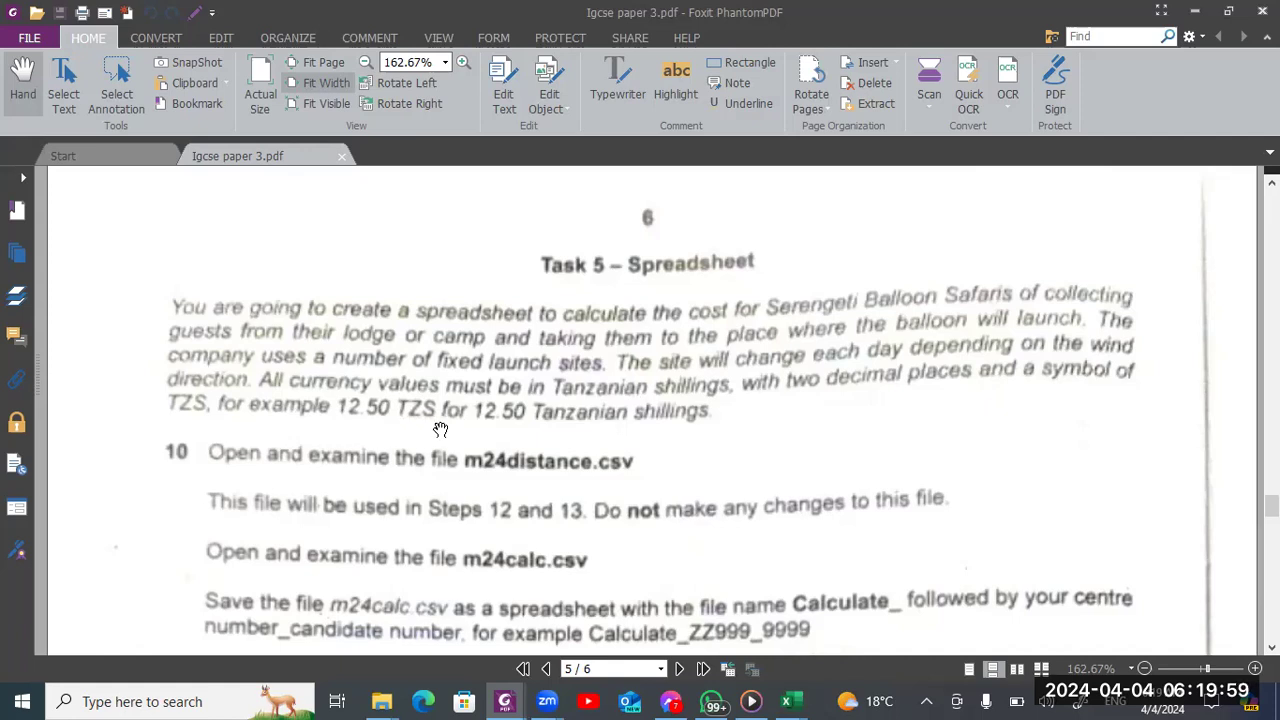
key("alt+Tab")
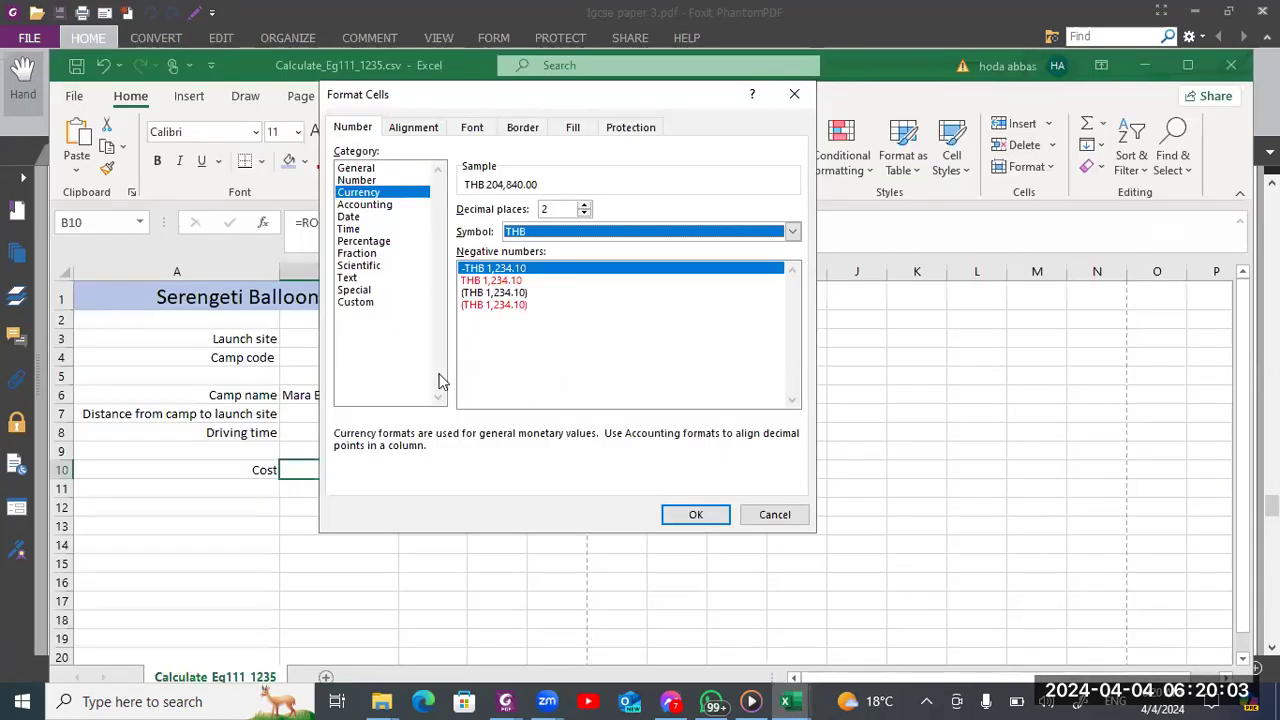
Choose TZS as the currency symbol with two decimal places for cost cell B10 and apply the format
left_click(595, 232)
key("Down")
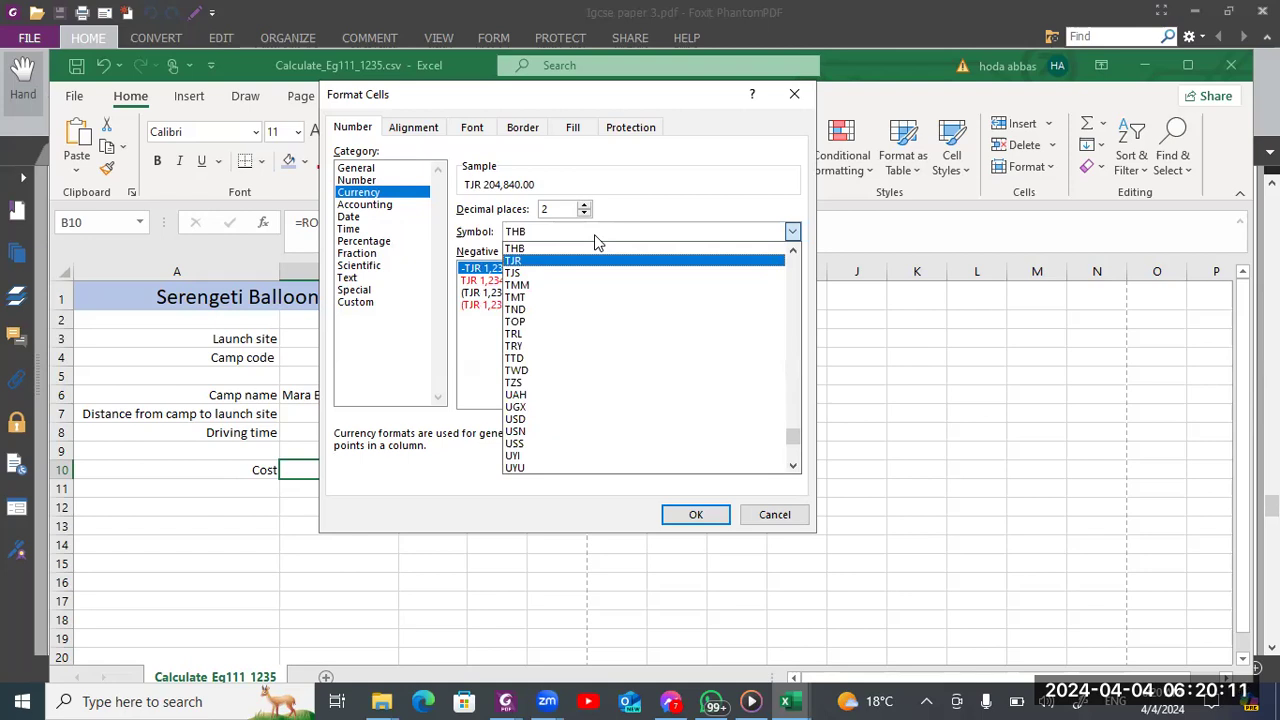
key("Home")
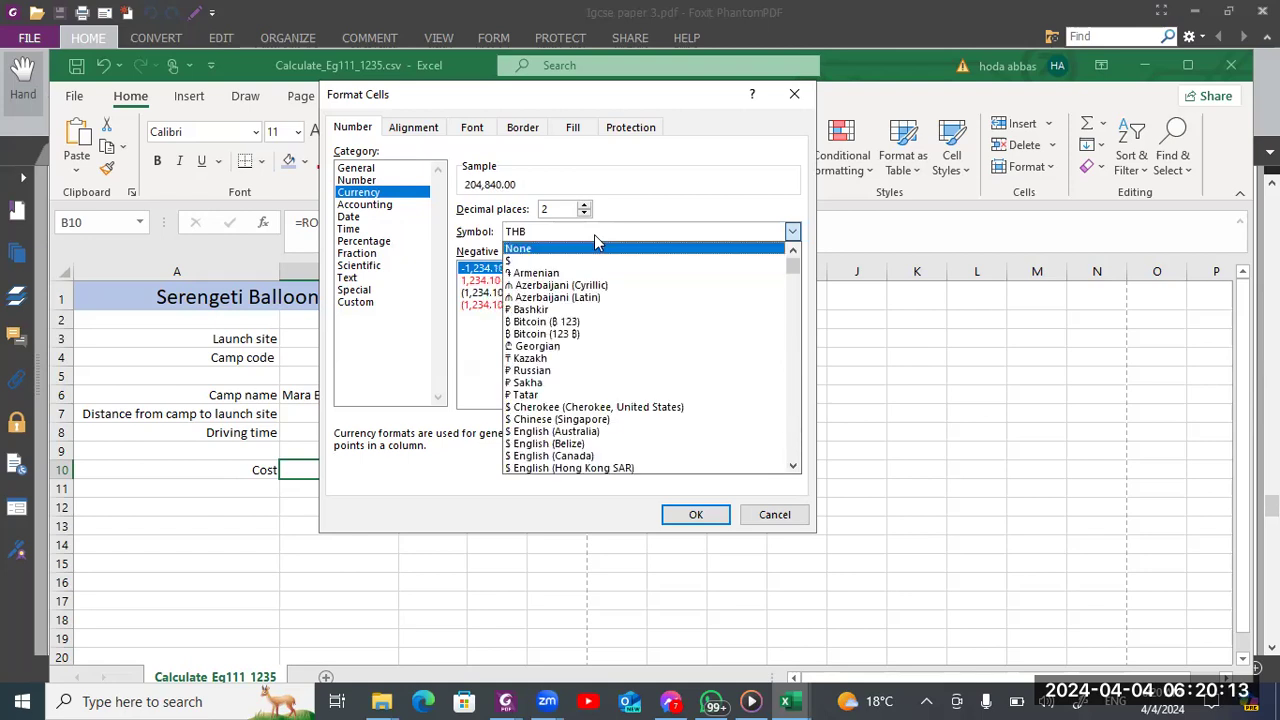
left_click(588, 231)
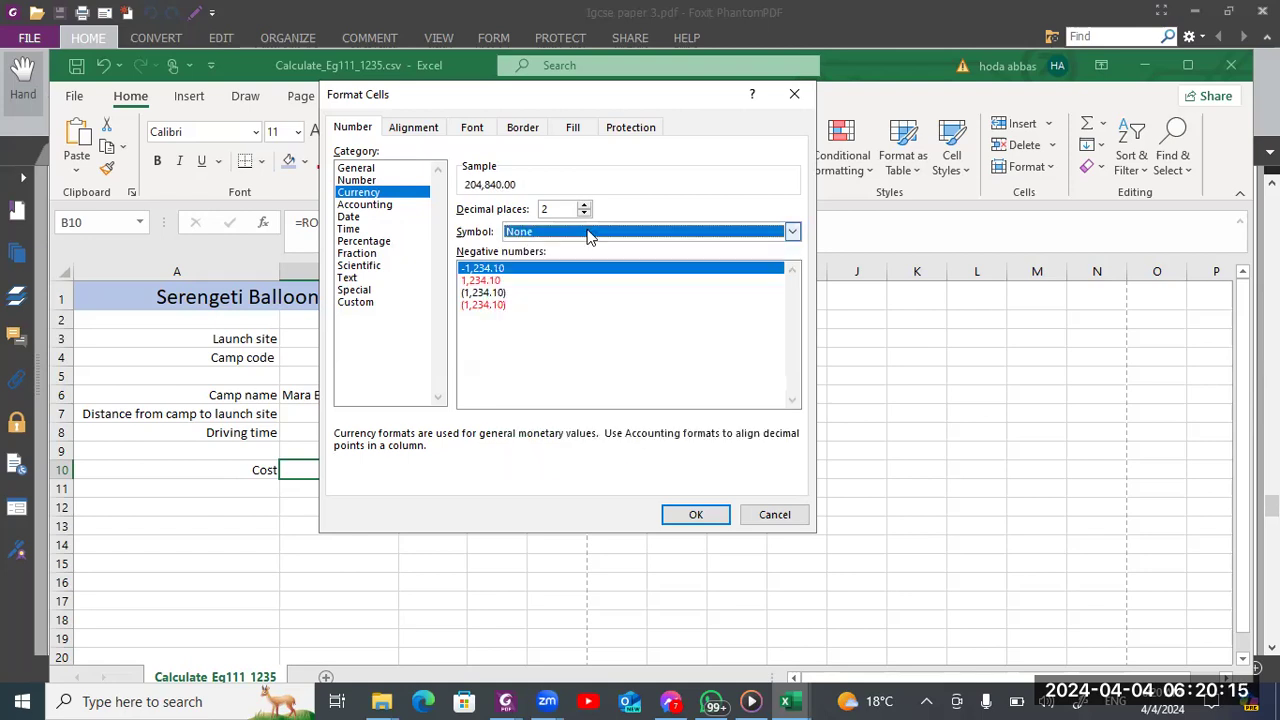
key("t")
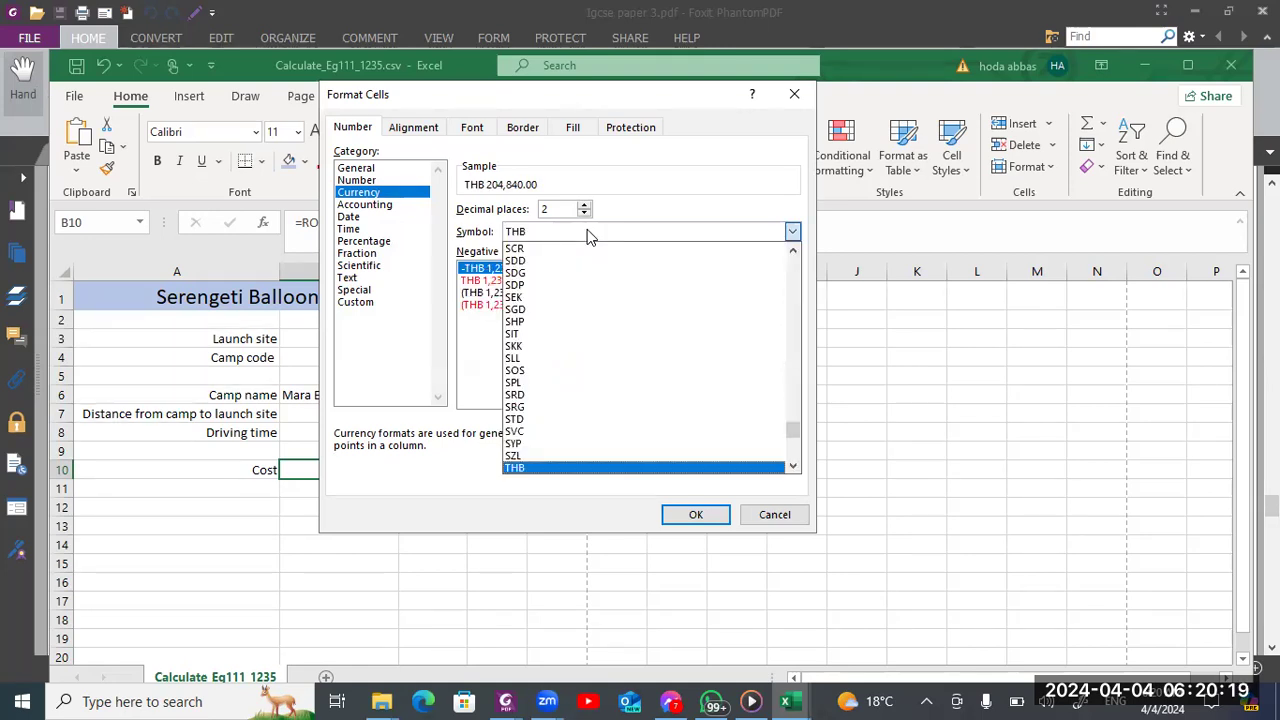
left_click(791, 468)
left_click(791, 468)
left_click(791, 468)
left_click(793, 467)
left_click(793, 467)
left_click(793, 467)
left_click(793, 467)
left_click(793, 467)
left_click(793, 467)
left_click(793, 467)
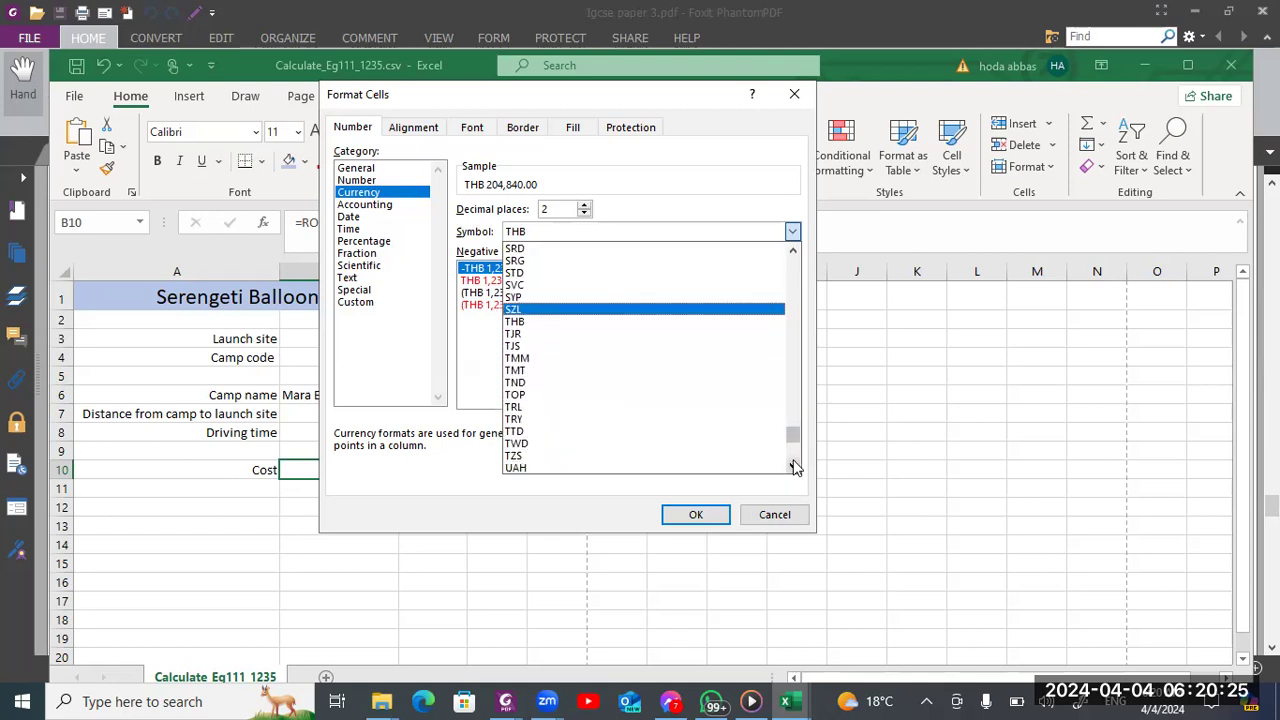
left_click(679, 462)
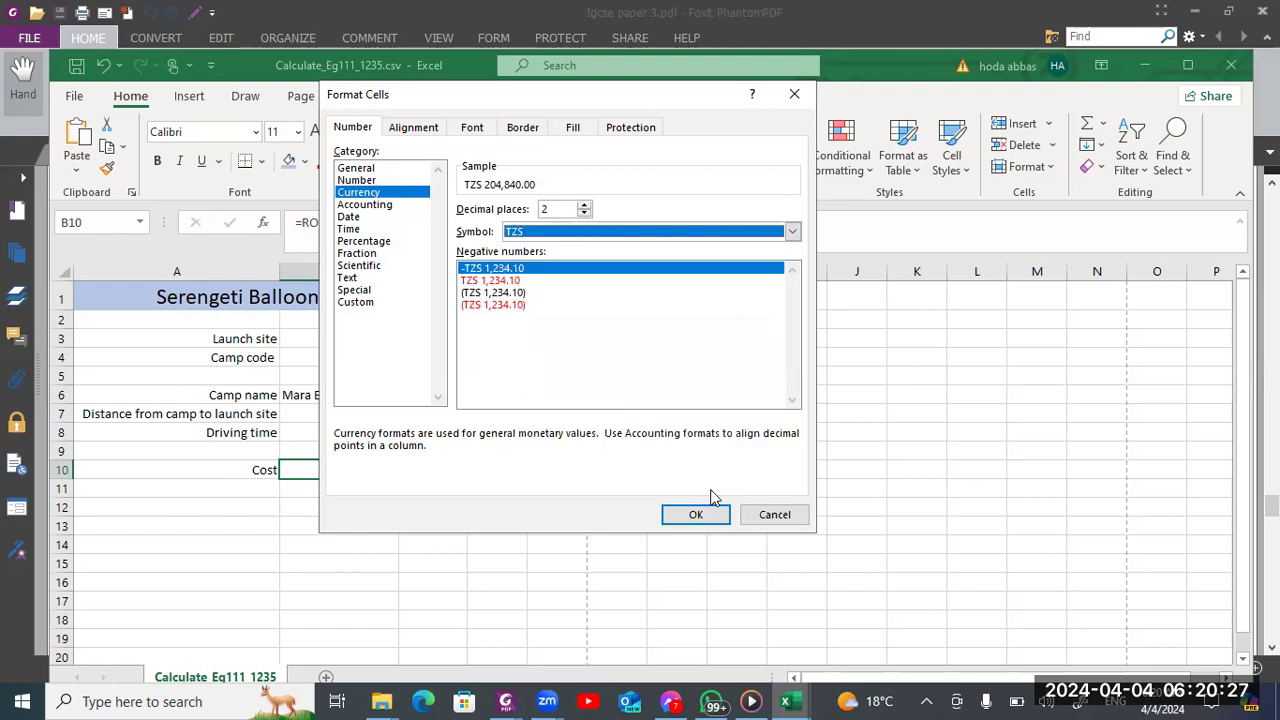
left_click(703, 516)
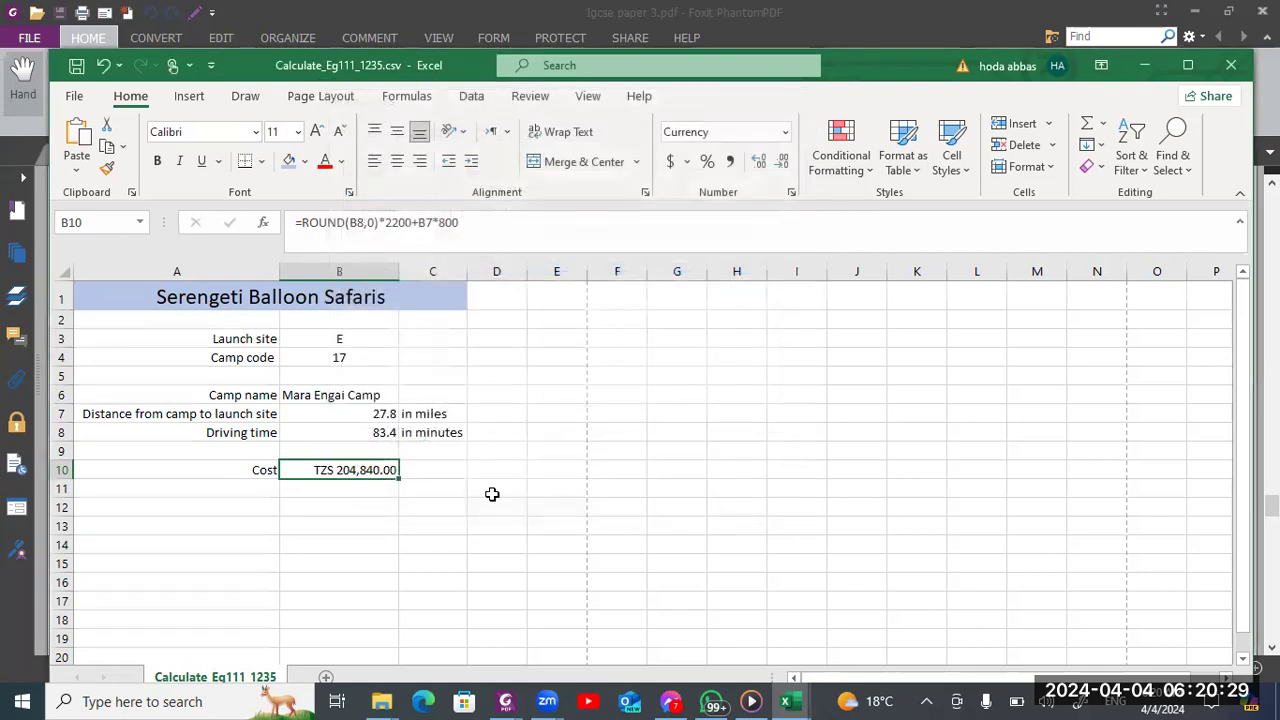
Read question 16's saving and printing requirements in the Foxit exam paper and return to the Excel workbook
key("alt+Tab")
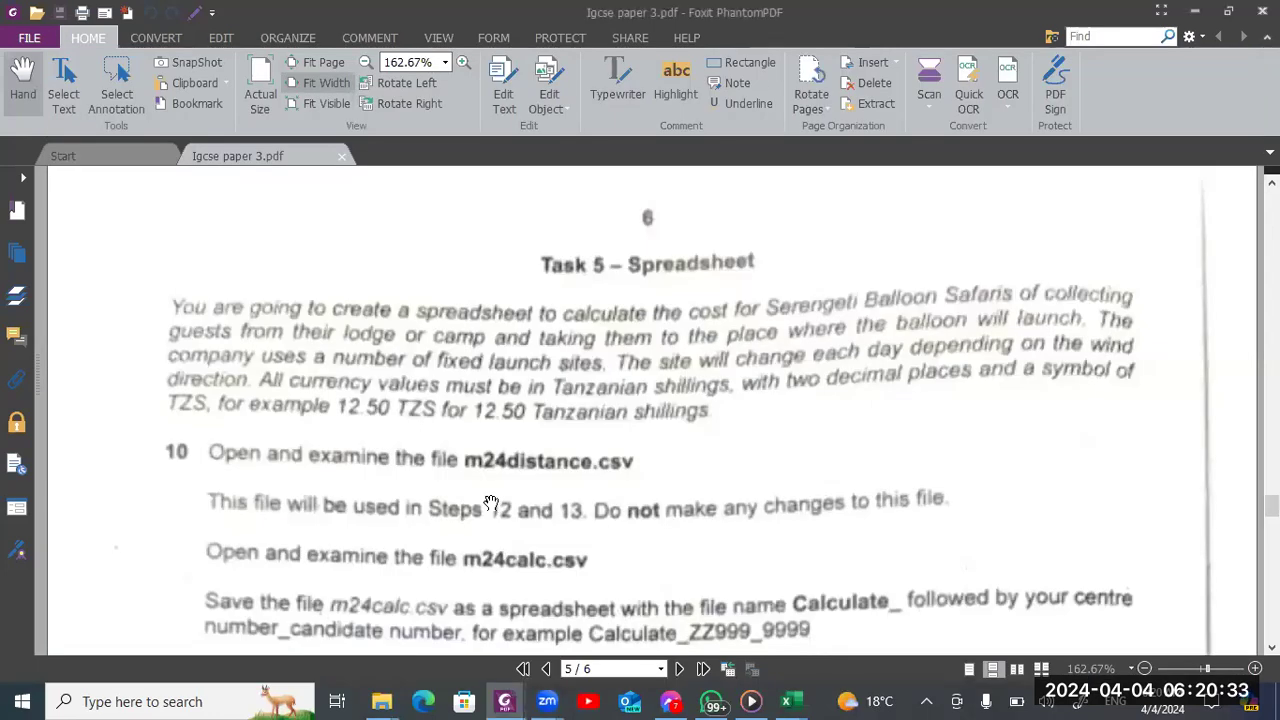
scroll(491, 502, "down", 10)
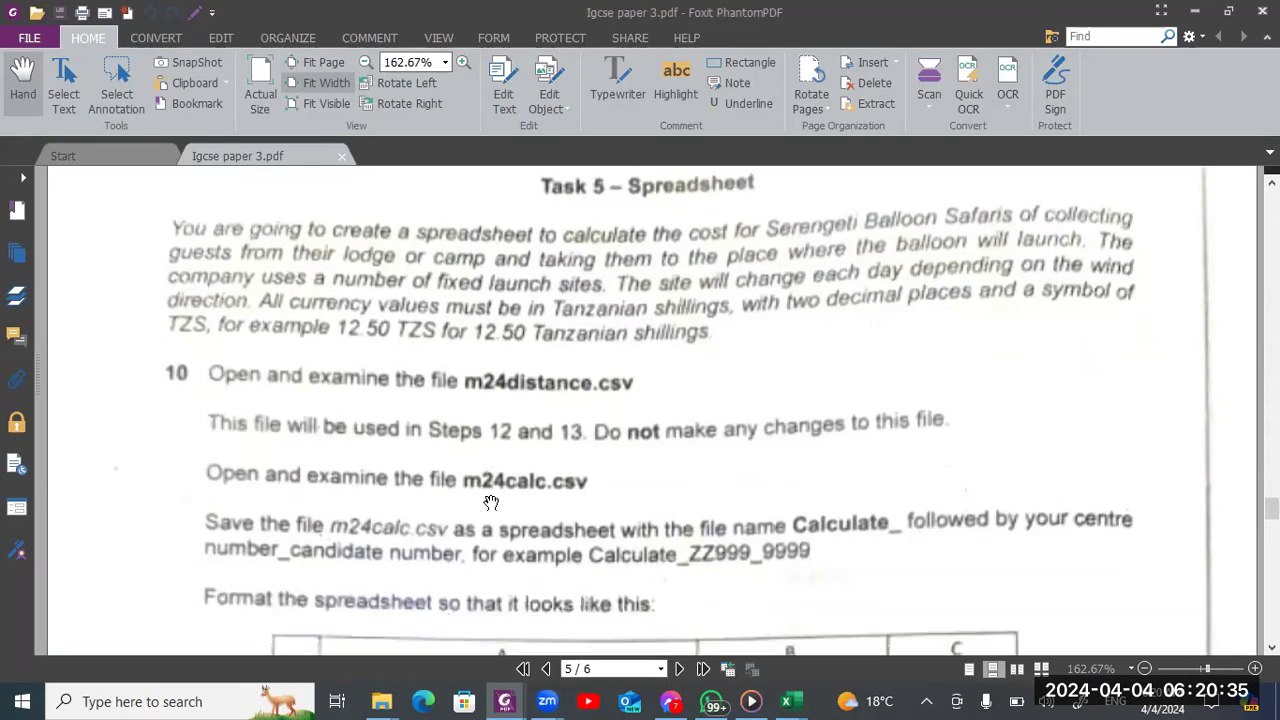
scroll(491, 502, "down", 15)
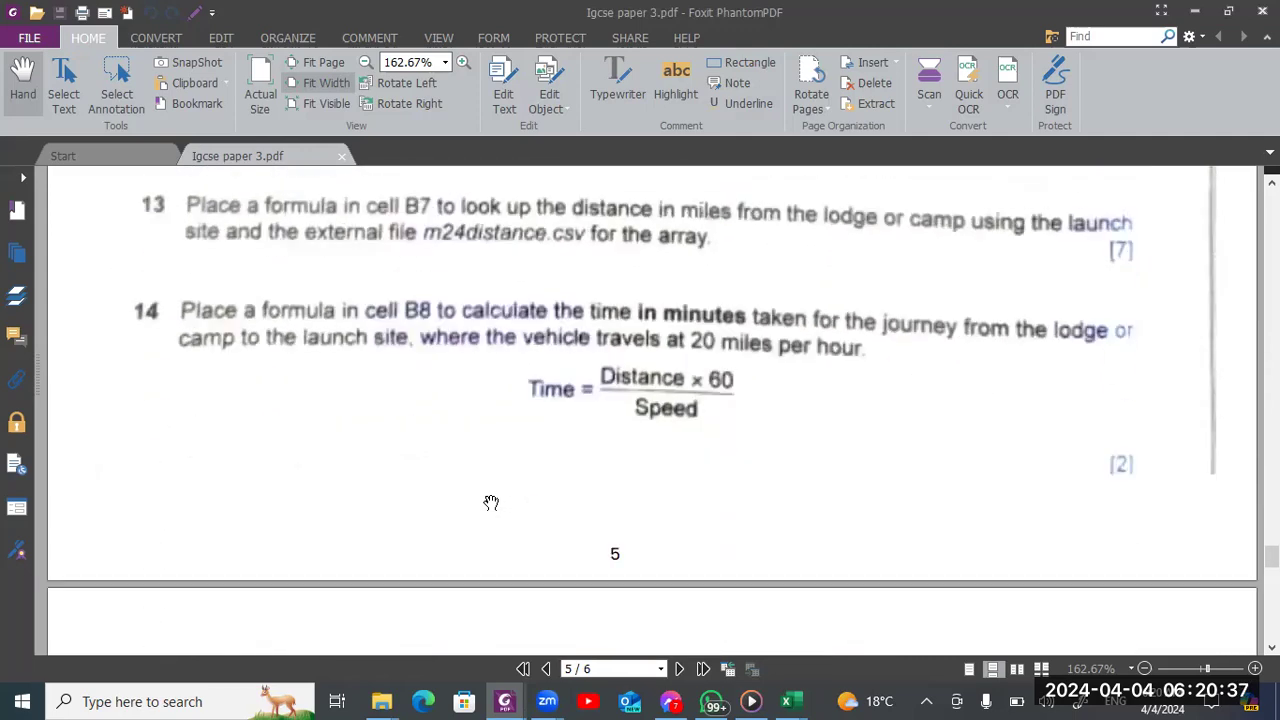
scroll(491, 502, "down", 5)
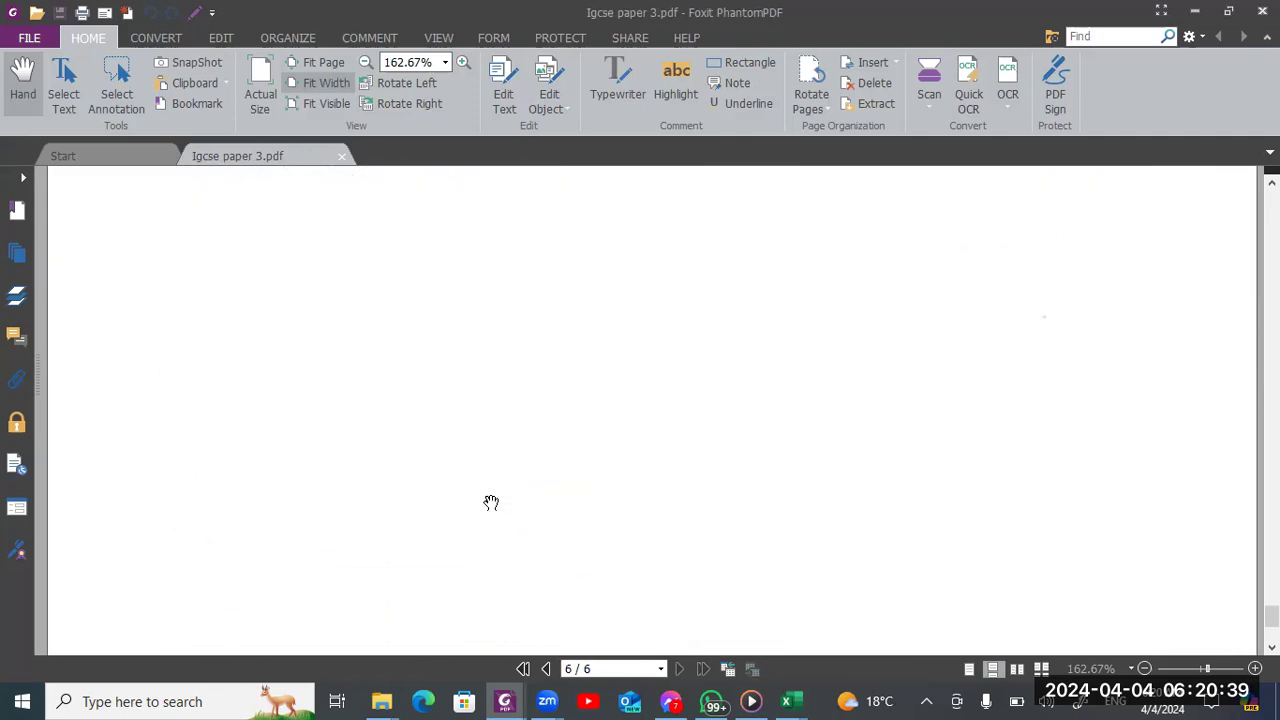
scroll(491, 502, "up", 8)
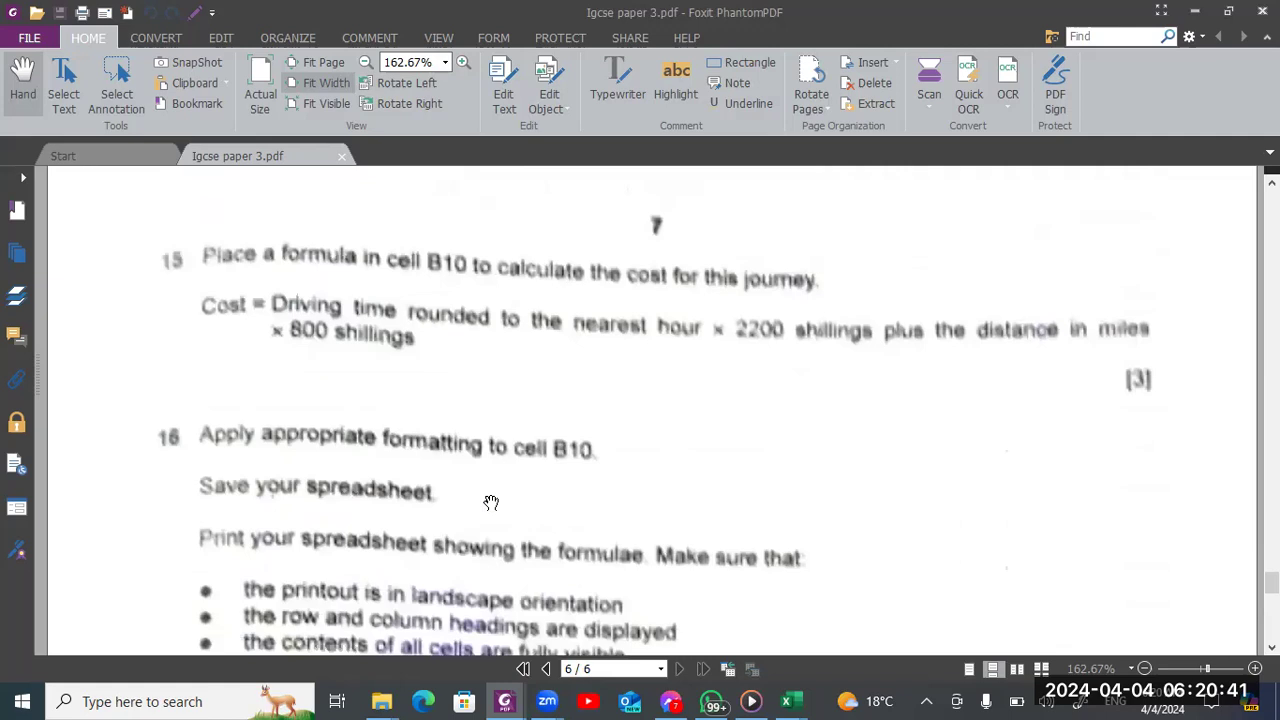
scroll(248, 503, "down", 2)
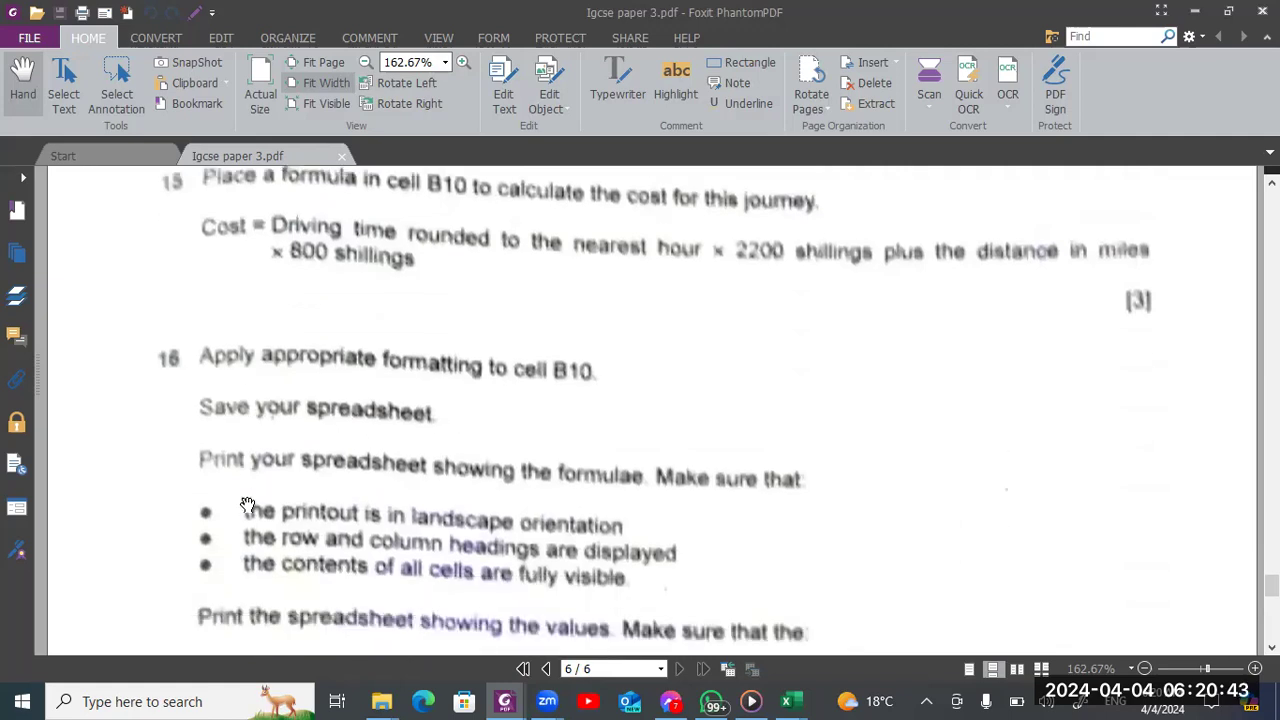
scroll(248, 503, "down", 2)
key("alt+Tab")
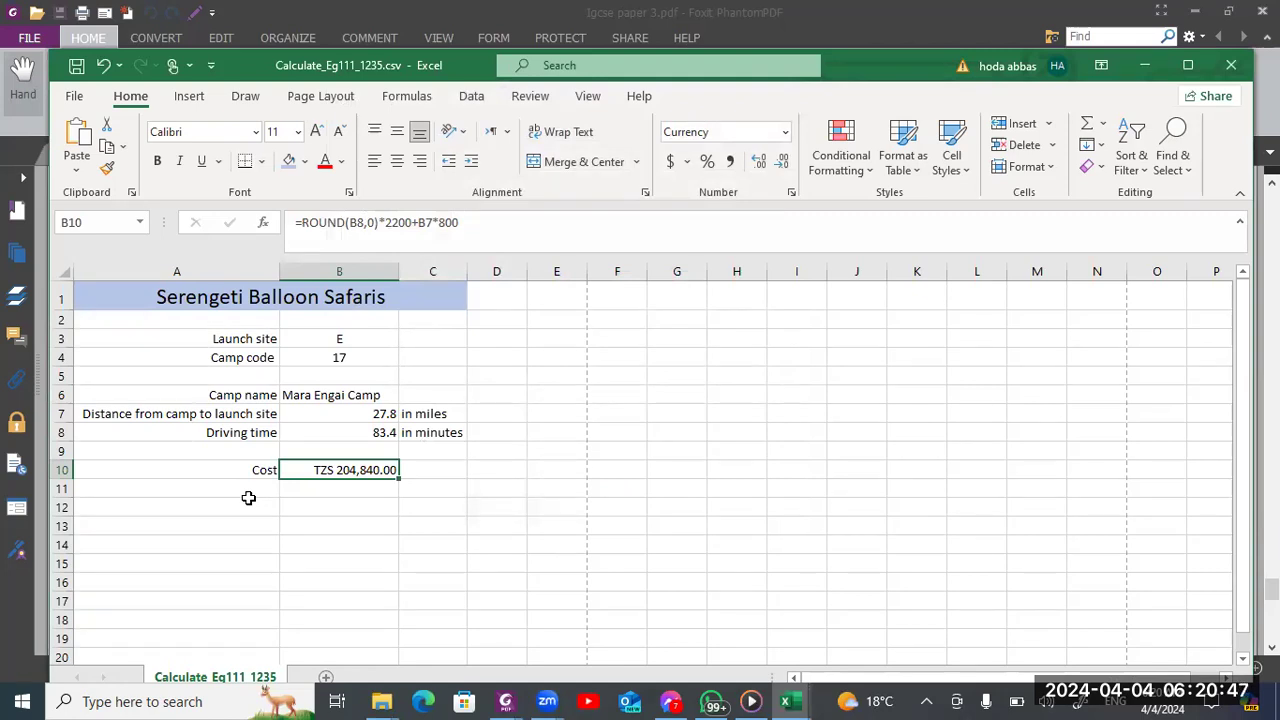
key("alt+Tab")
scroll(248, 503, "down", 2)
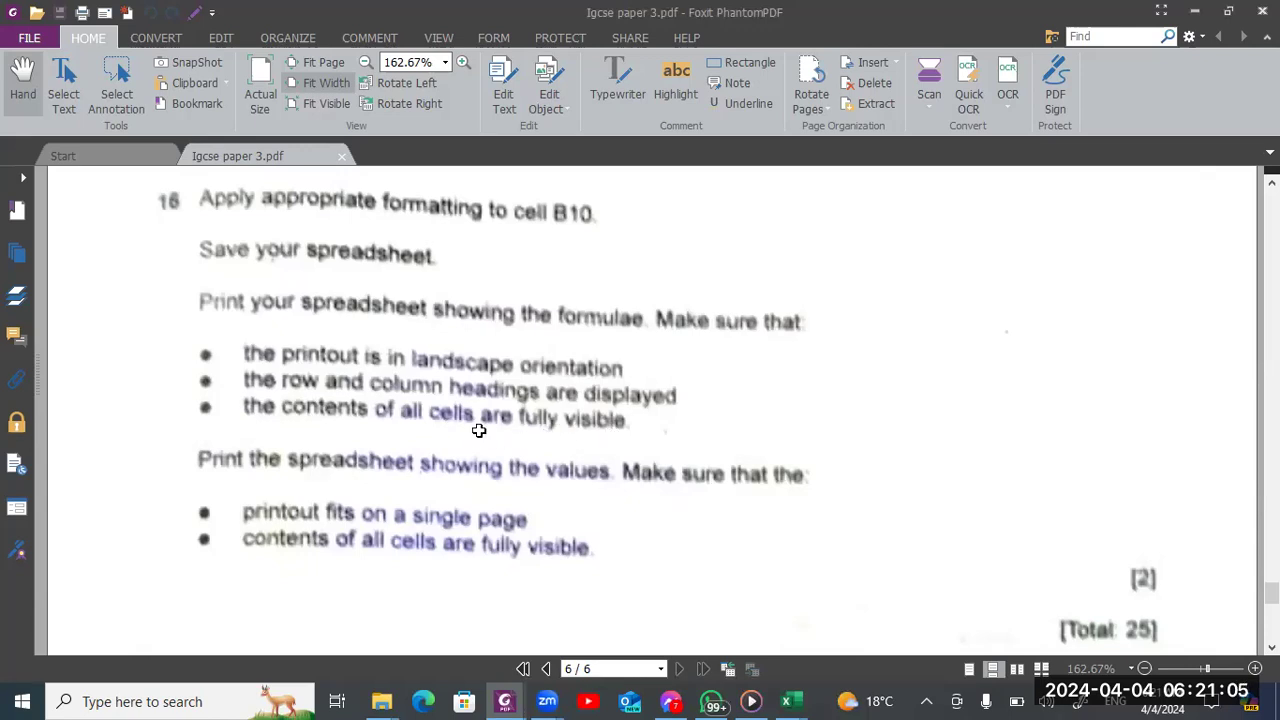
key("alt+Tab")
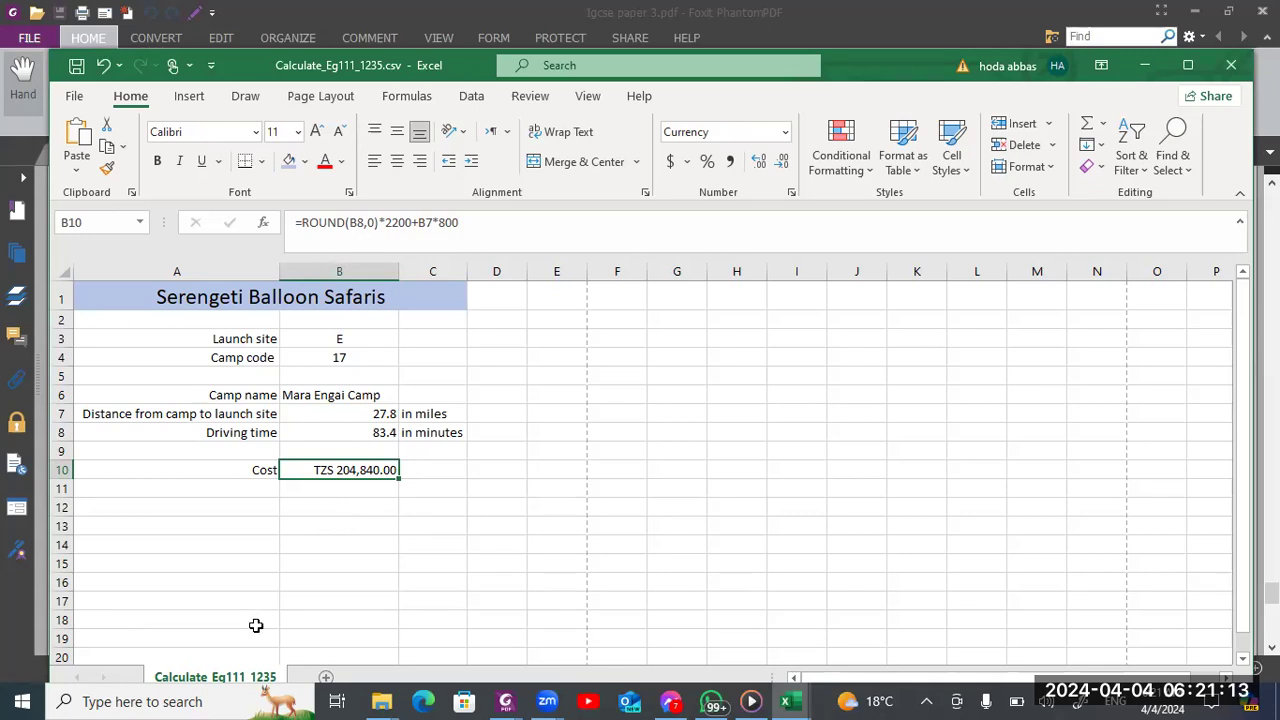
Create a copy of the Calculate_ worksheet at the end of the same workbook
right_click(255, 684)
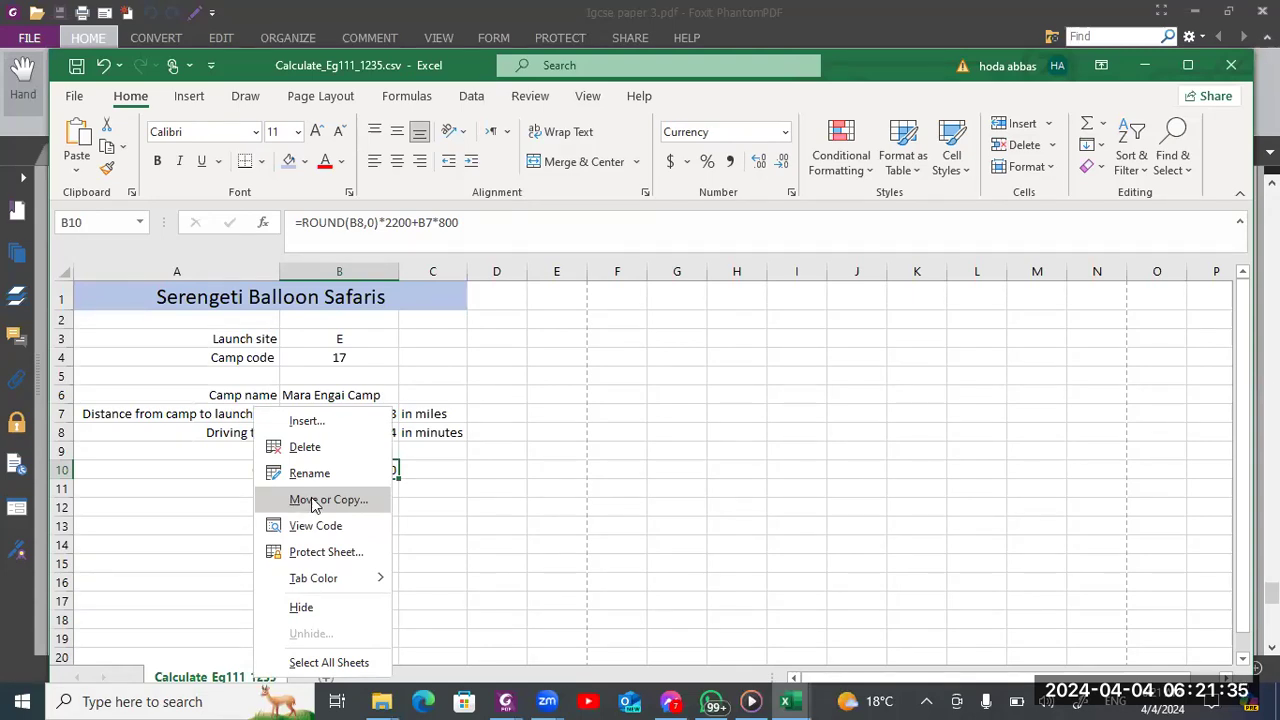
left_click(313, 500)
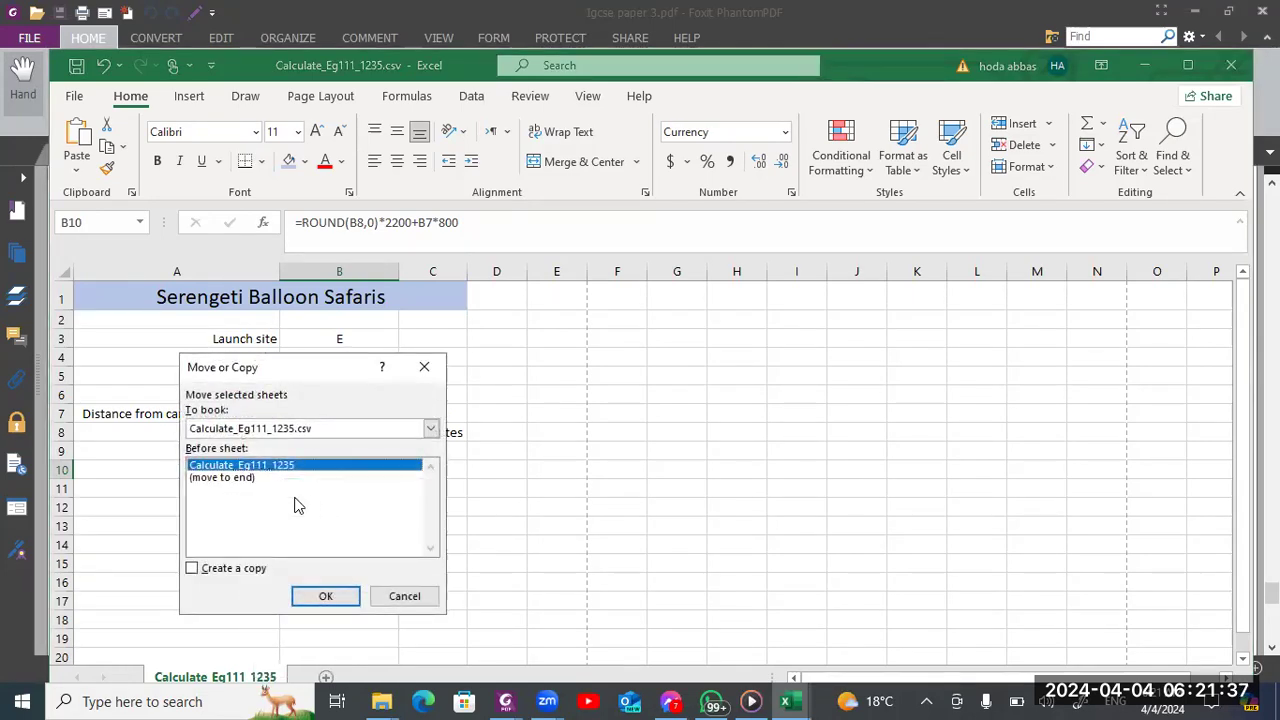
left_click(237, 479)
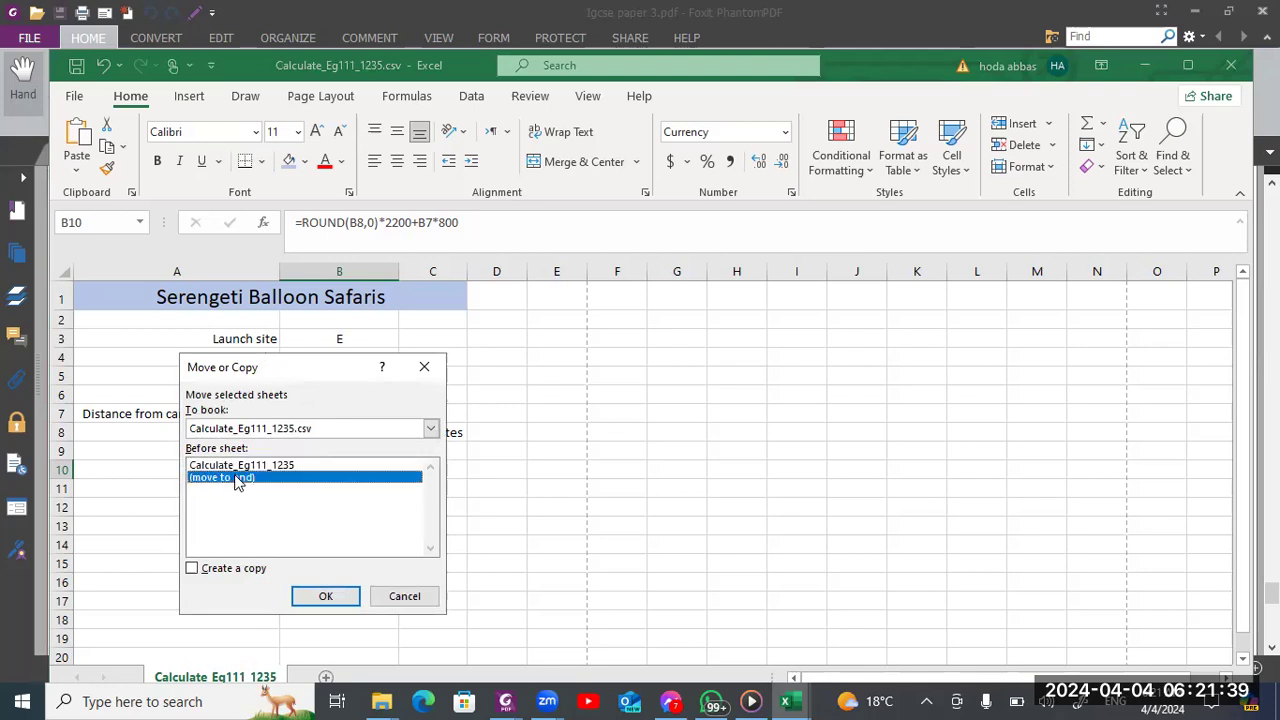
left_click(227, 570)
left_click(318, 597)
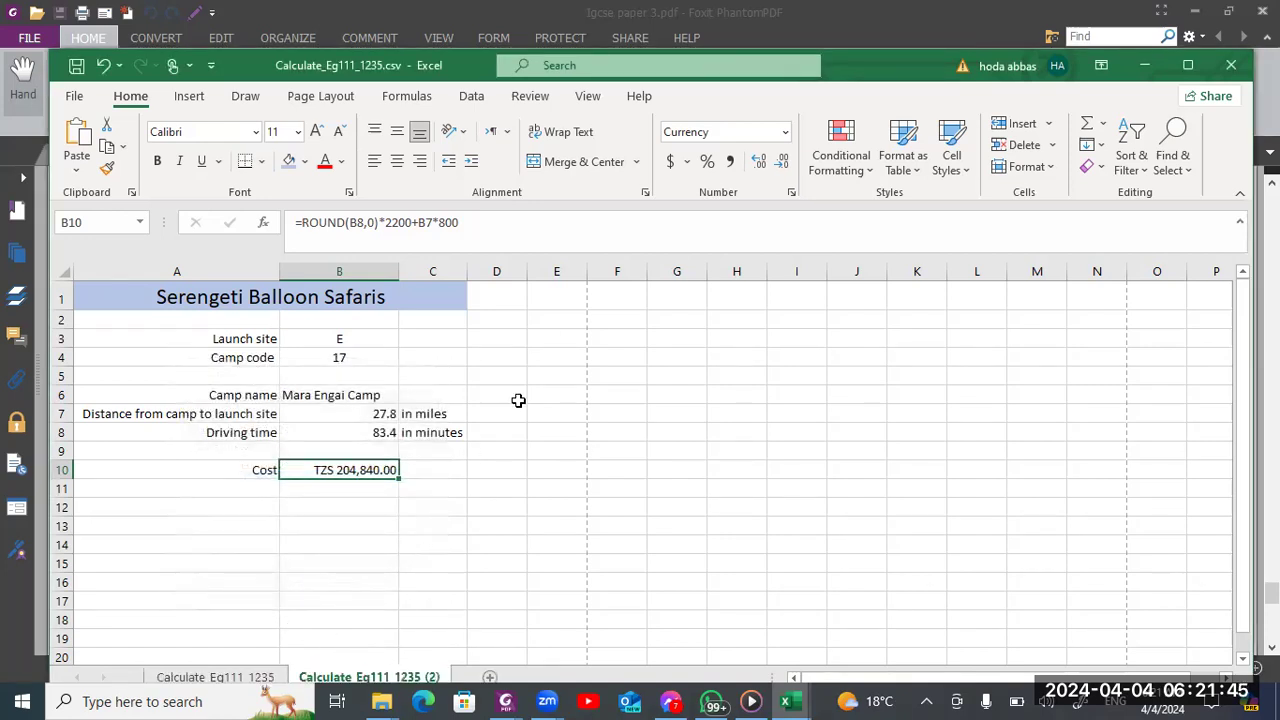
Show formulas instead of values on the copied sheet and set its page orientation to landscape
left_click(392, 100)
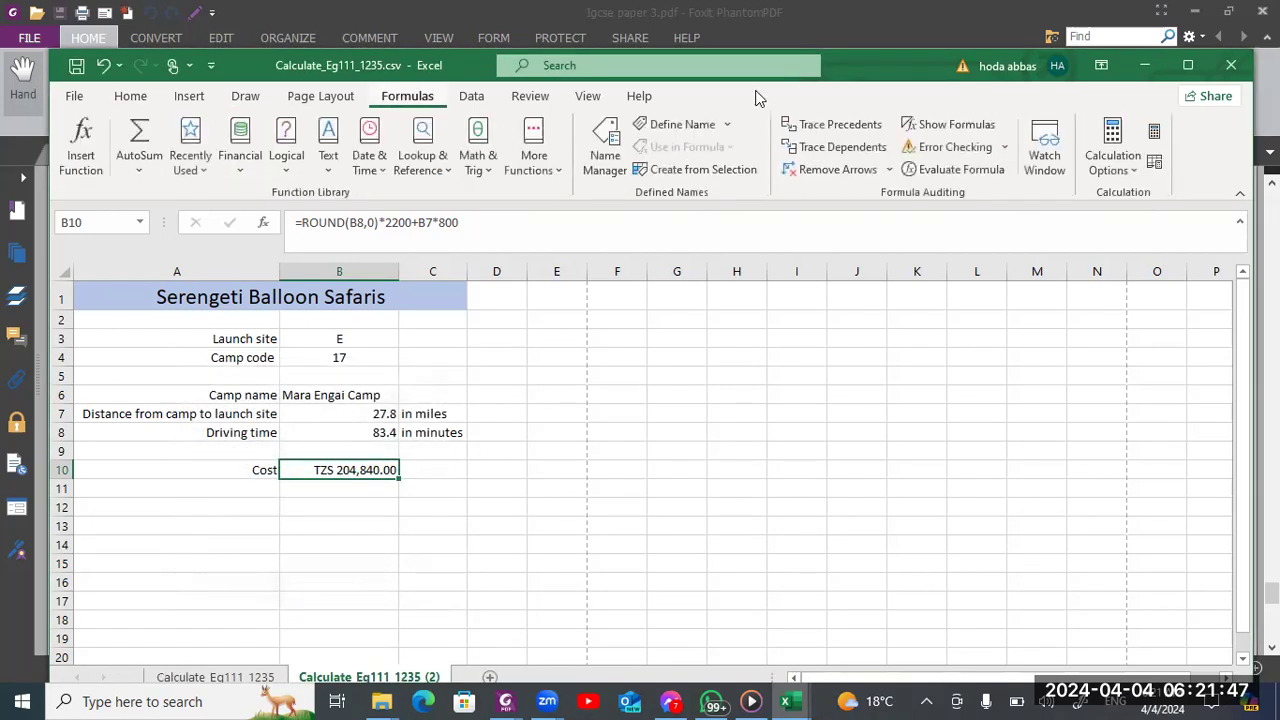
left_click(921, 125)
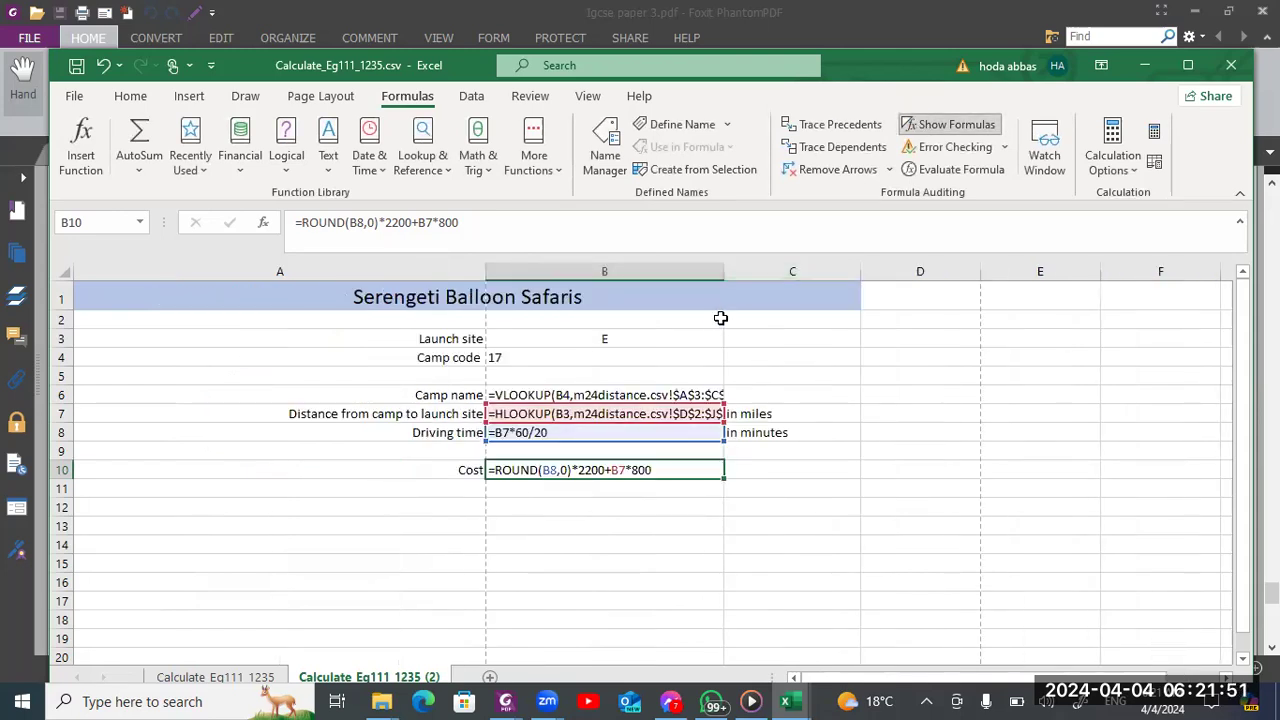
left_click(307, 100)
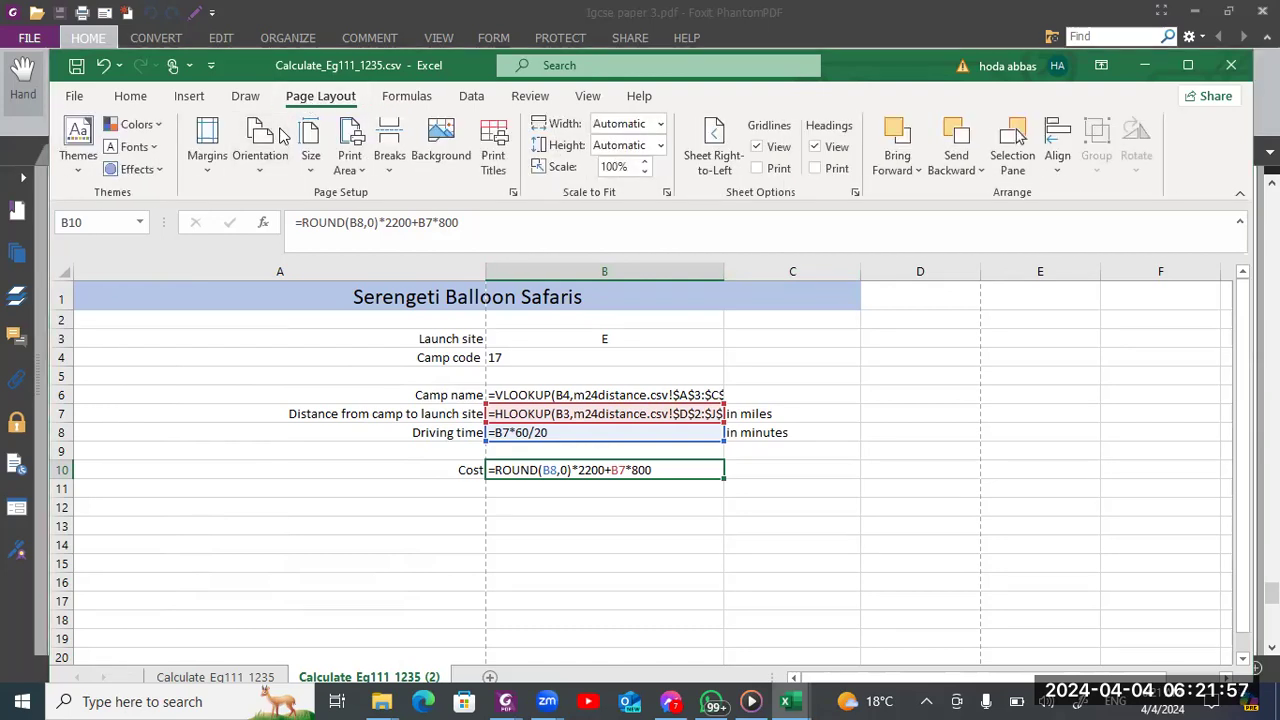
left_click(262, 172)
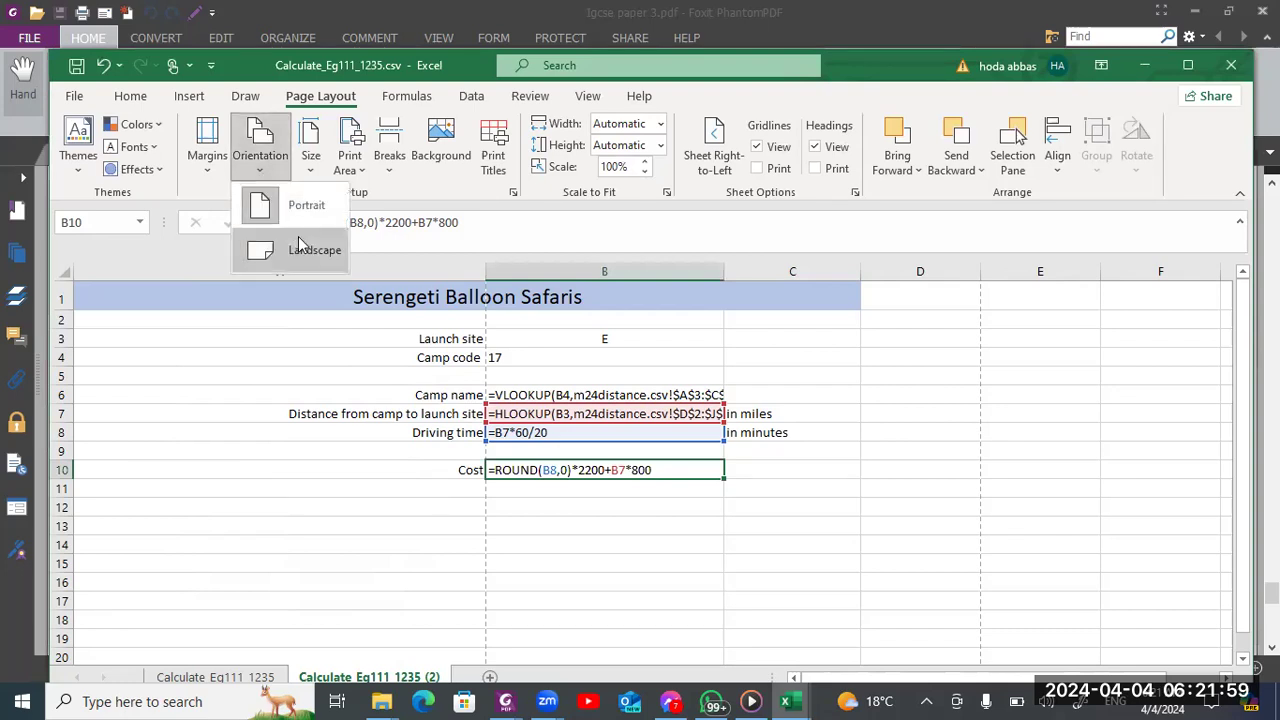
left_click(303, 252)
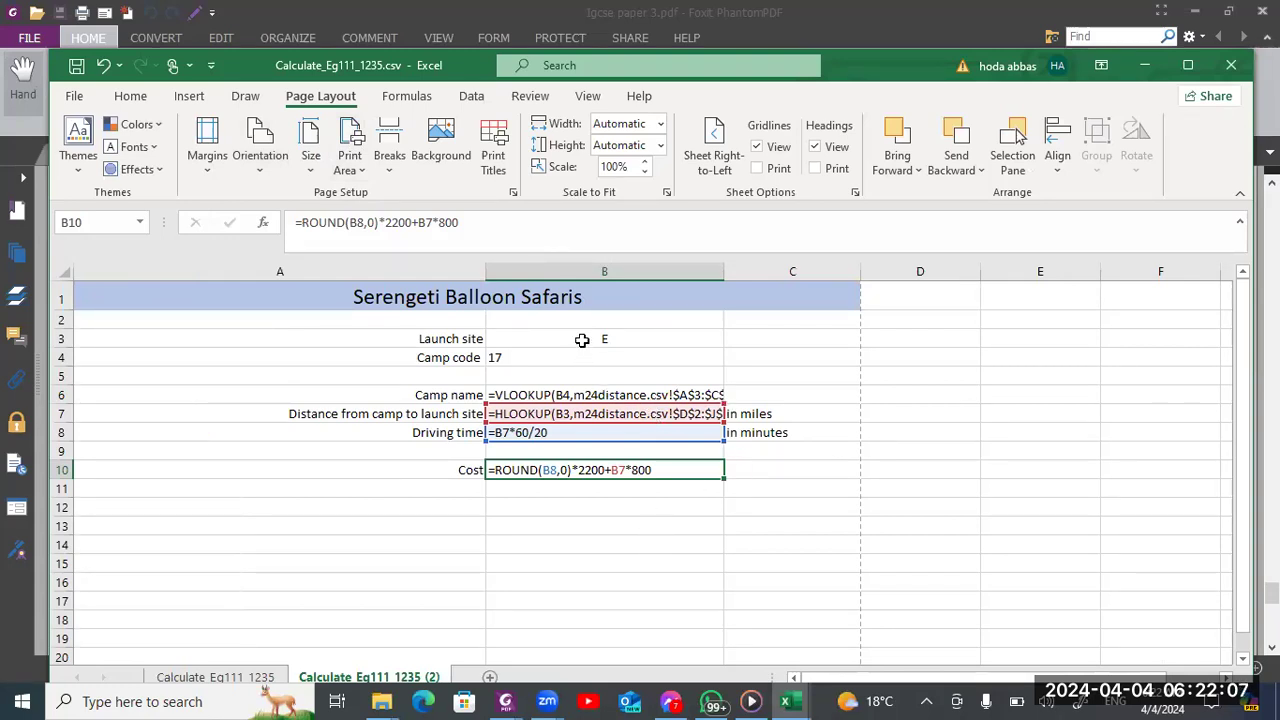
Compare the launch site and camp code cells with the original sheet, and autofit column B on the formula copy
left_click_drag(581, 340, 586, 357)
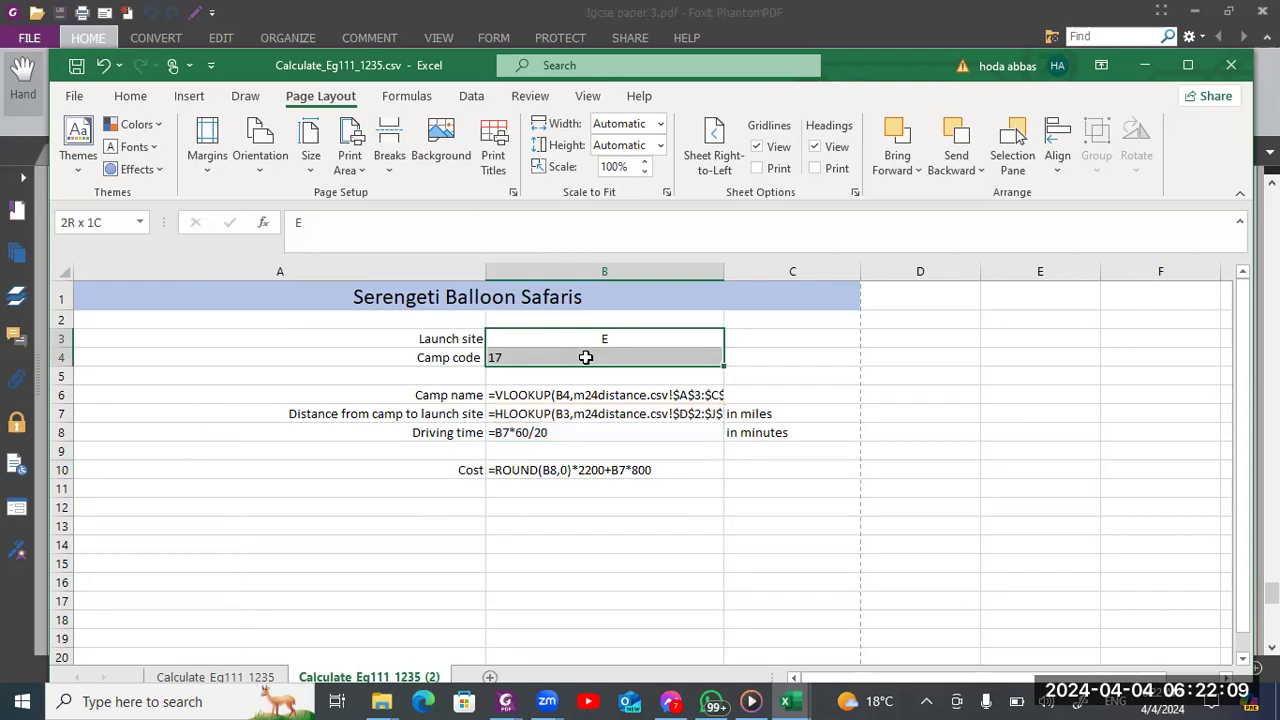
left_click(248, 677)
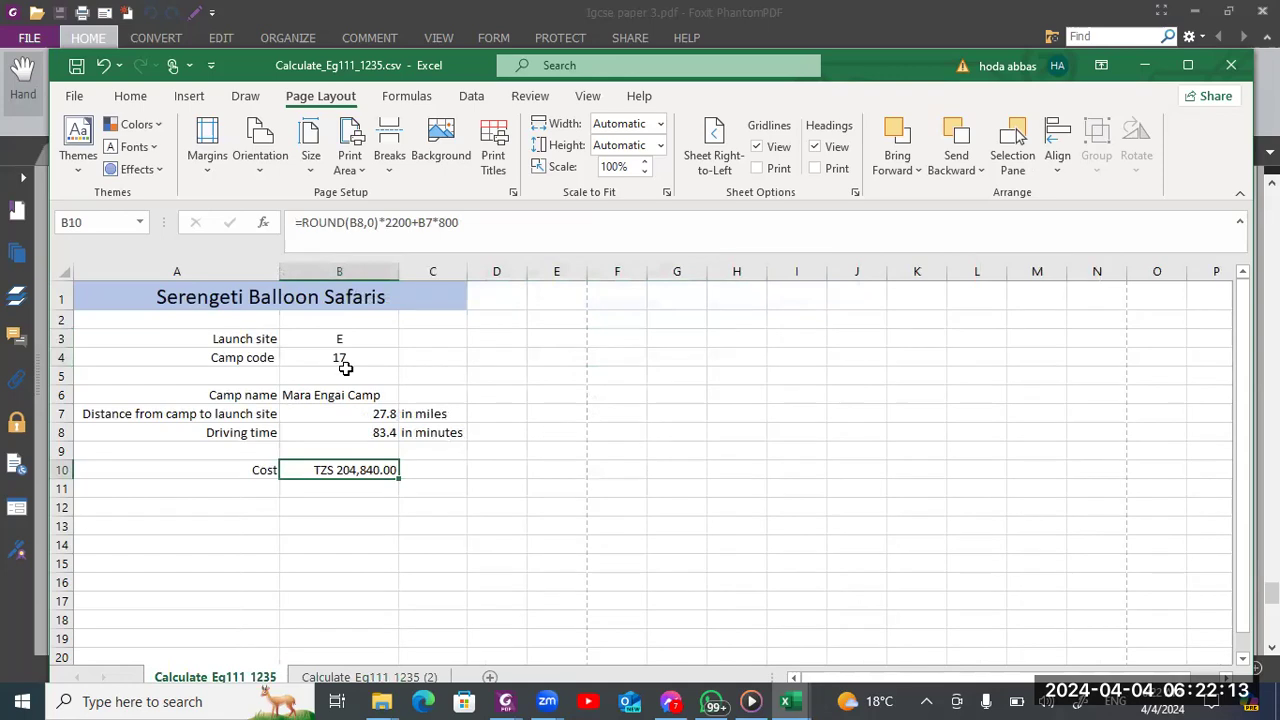
left_click(398, 677)
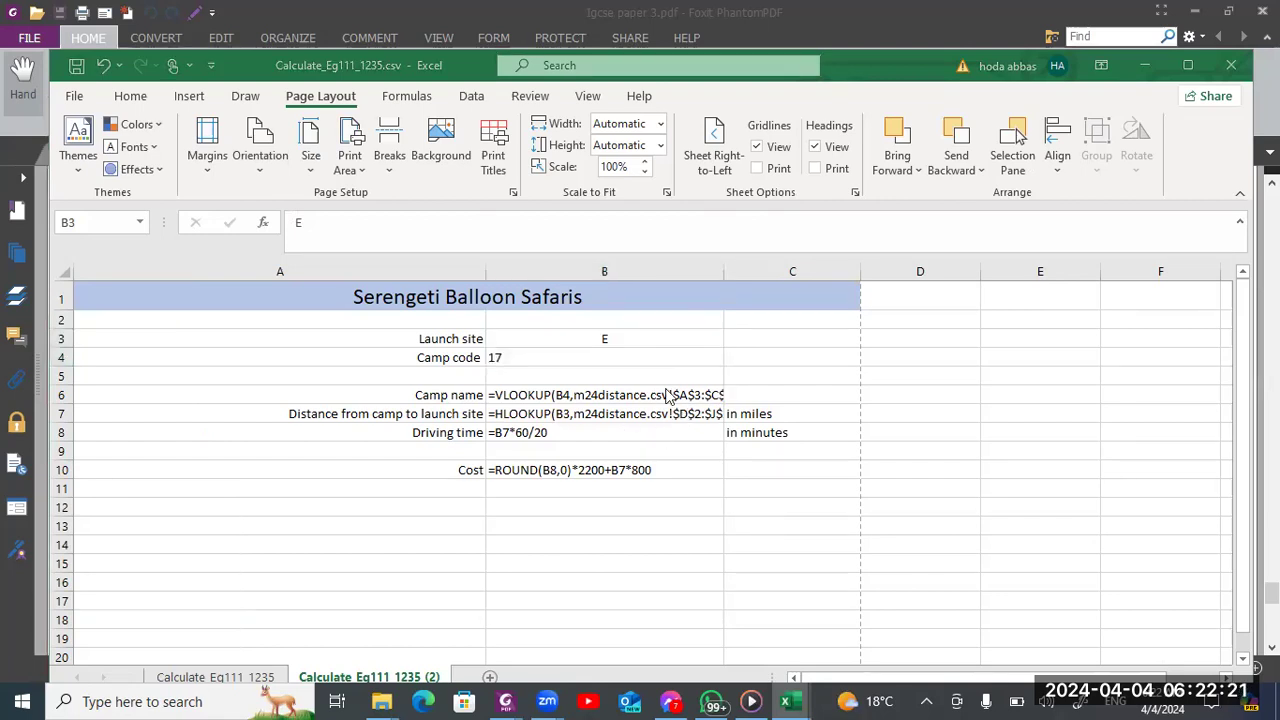
double_click(725, 281)
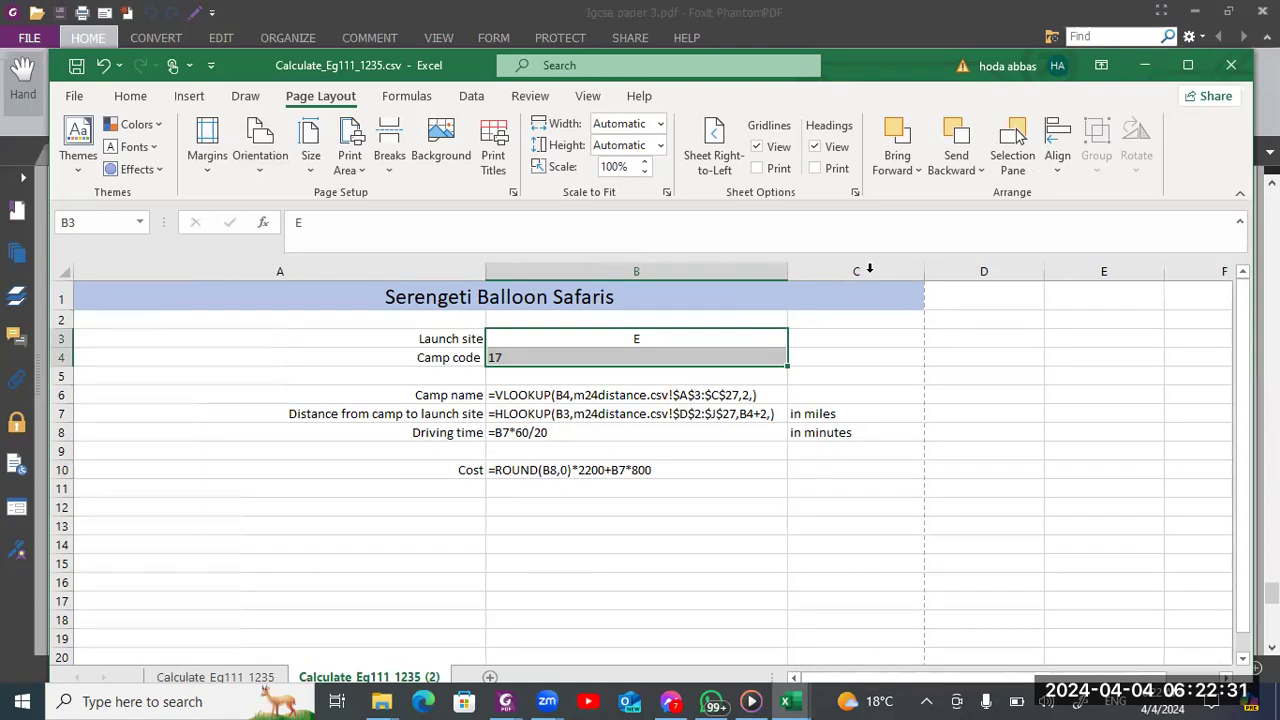
left_click(1000, 369)
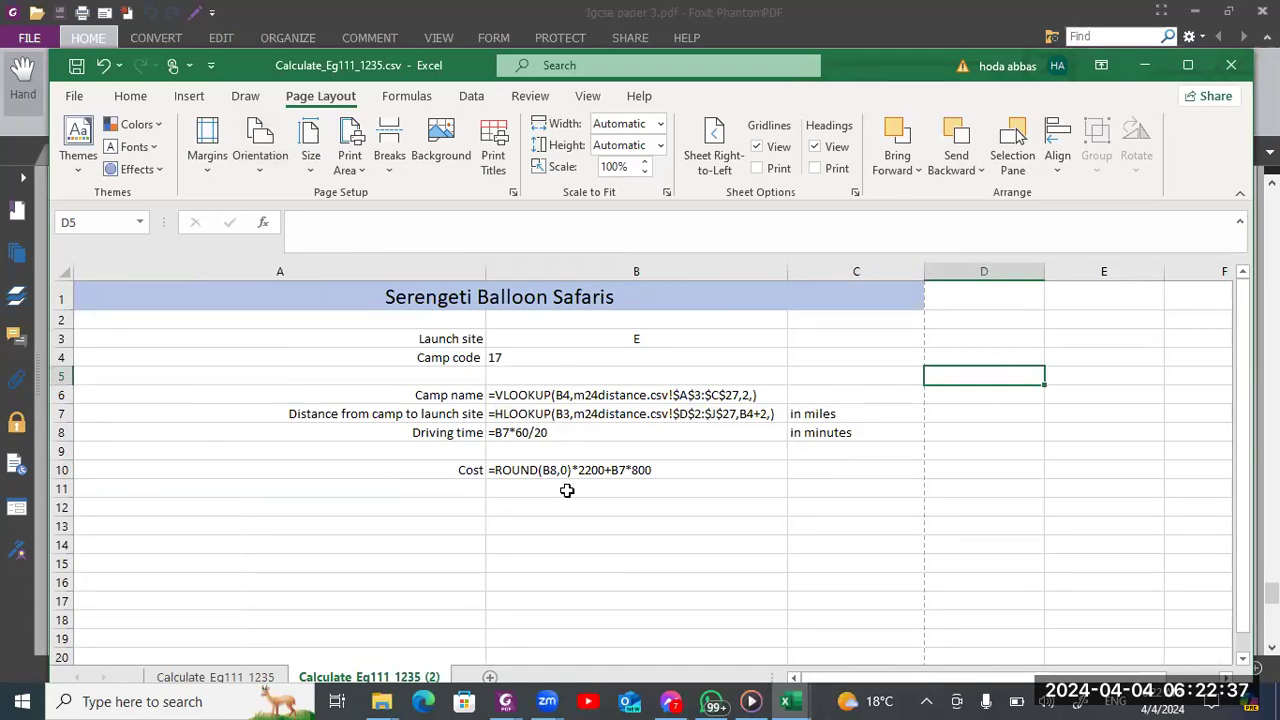
Enable row and column headings in the print page setup of the formula sheet
key("ctrl+p")
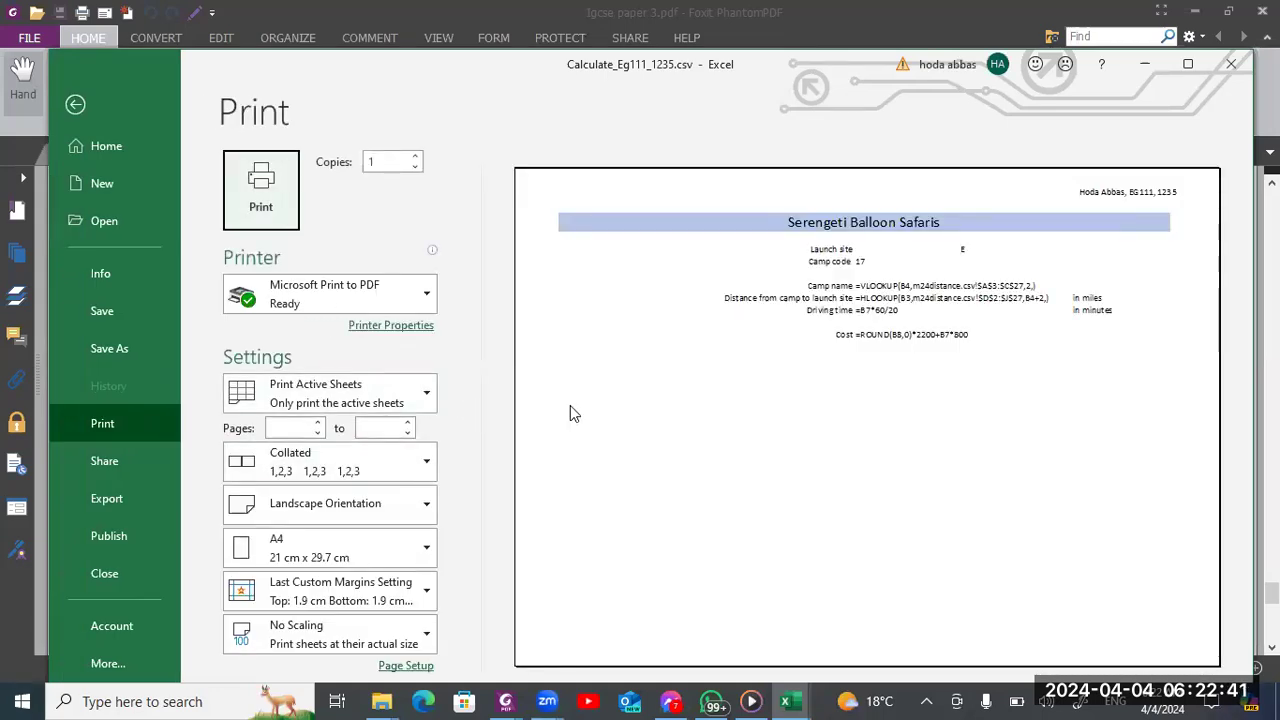
left_click(383, 671)
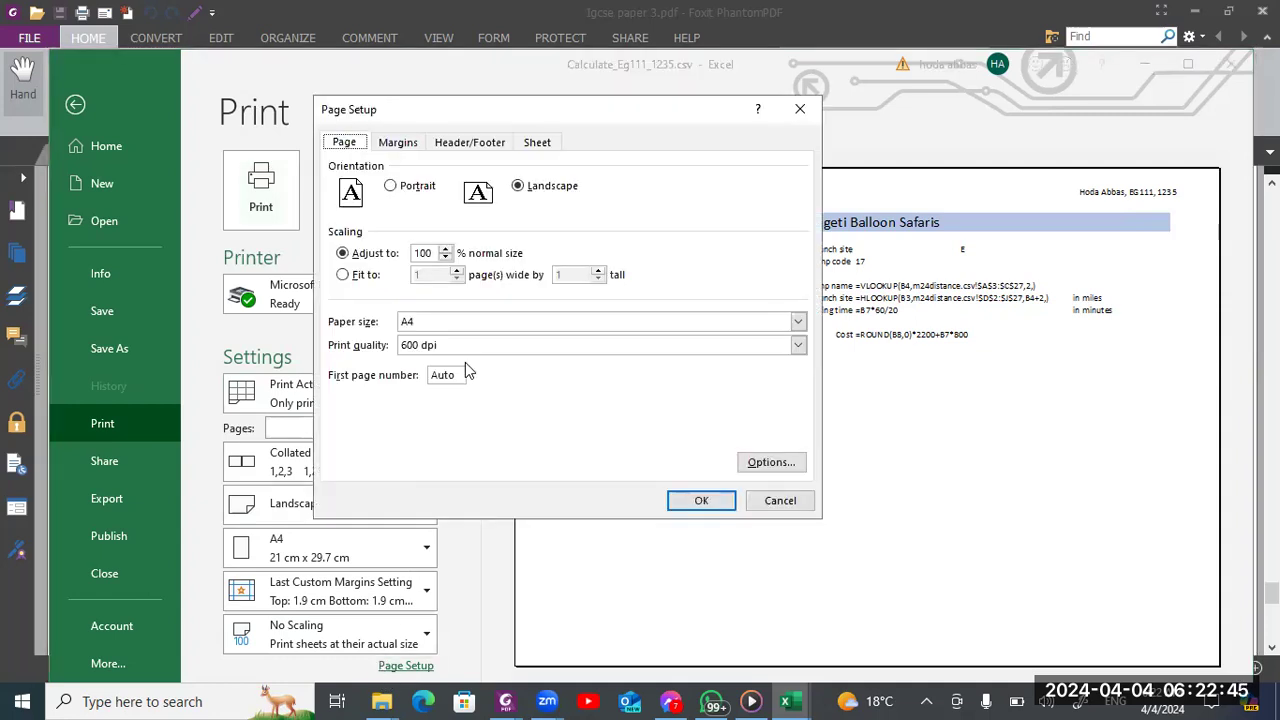
left_click(530, 144)
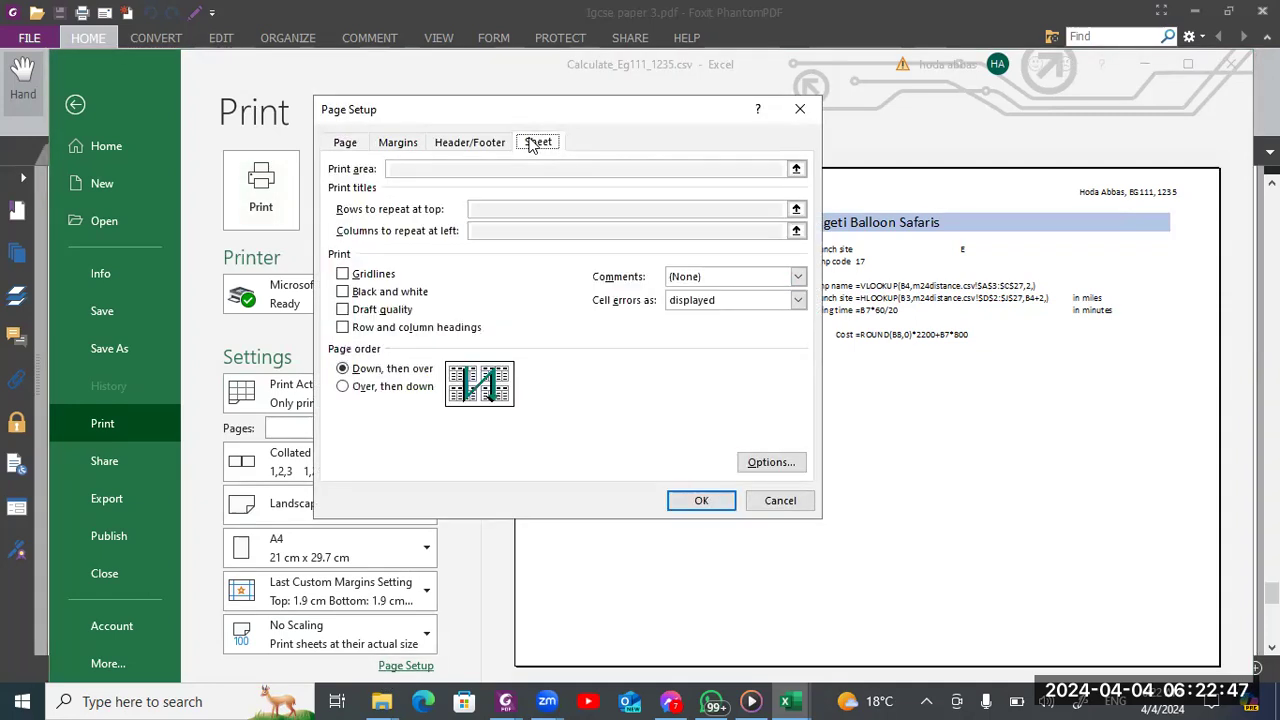
left_click(343, 328)
Switch to the Foxit exam paper and recheck question 16's requirements for the formula and value printouts
key("alt+Tab")
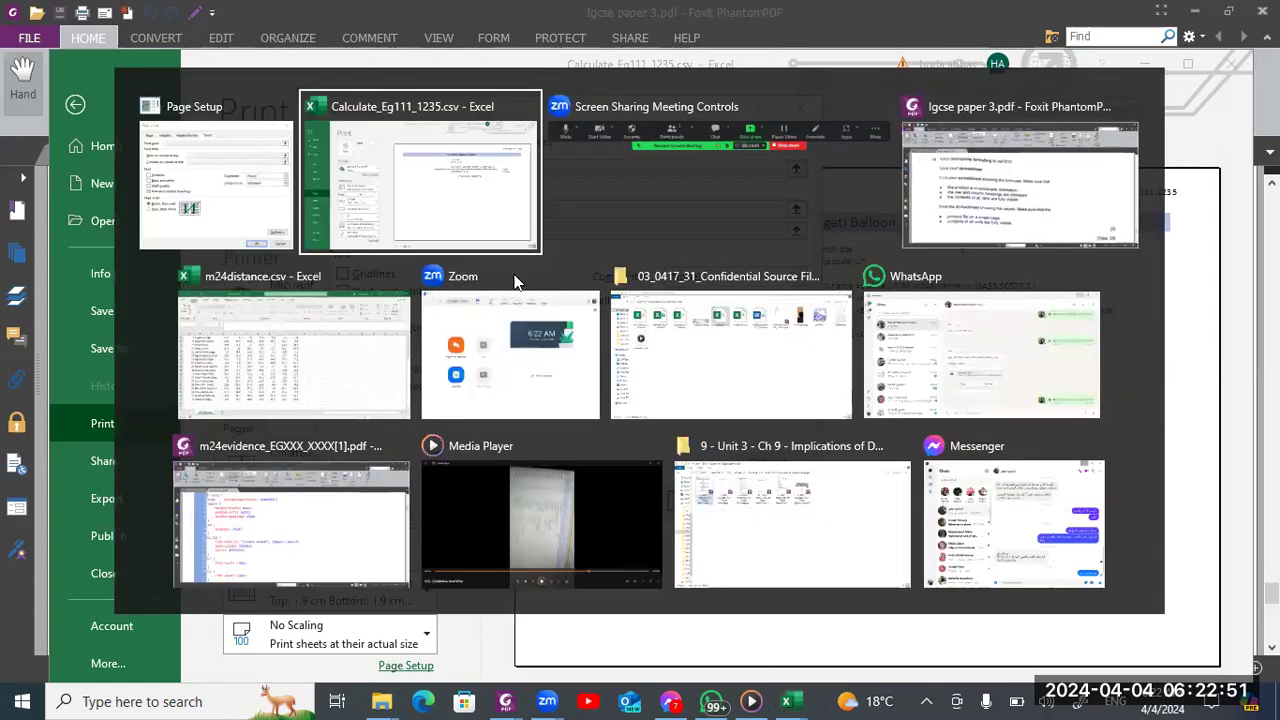
key("alt+Tab")
key("alt+Tab")
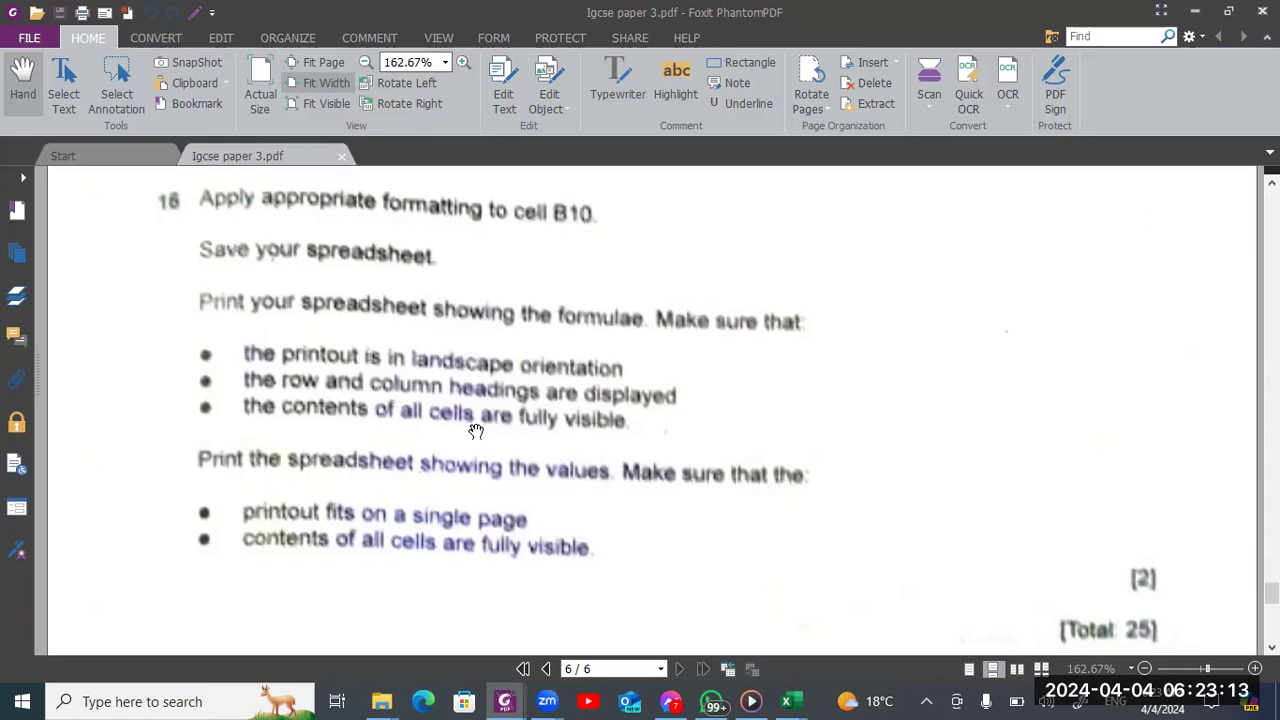
Switch back to Excel, apply the row and column headings print setting, and print the formula sheet with Microsoft Print to PDF
key("alt+Tab")
key("alt+Tab")
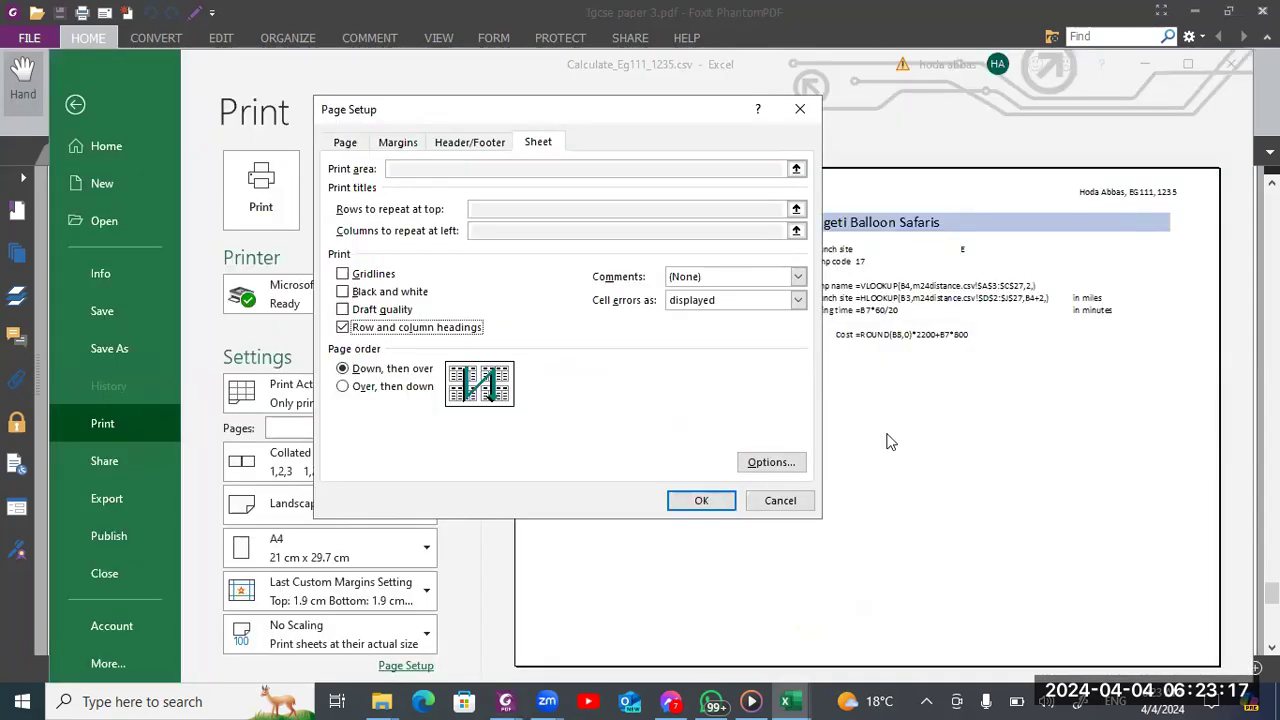
left_click(701, 502)
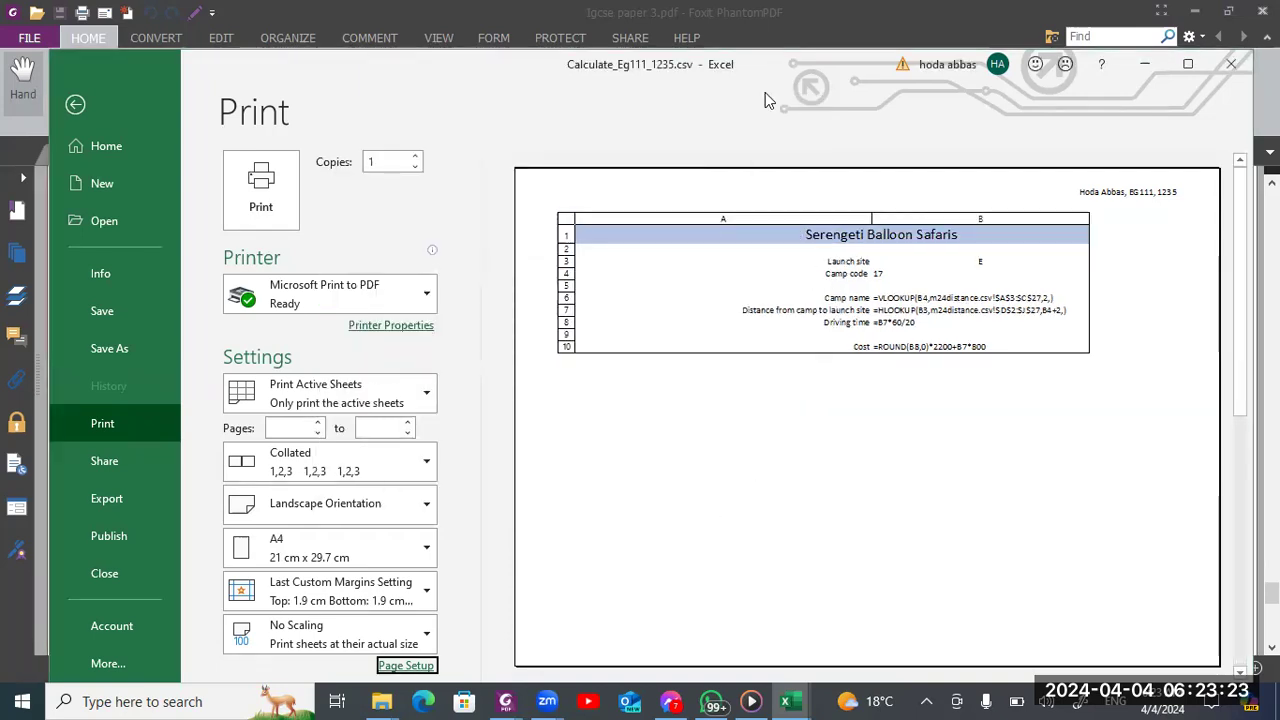
left_click(834, 371)
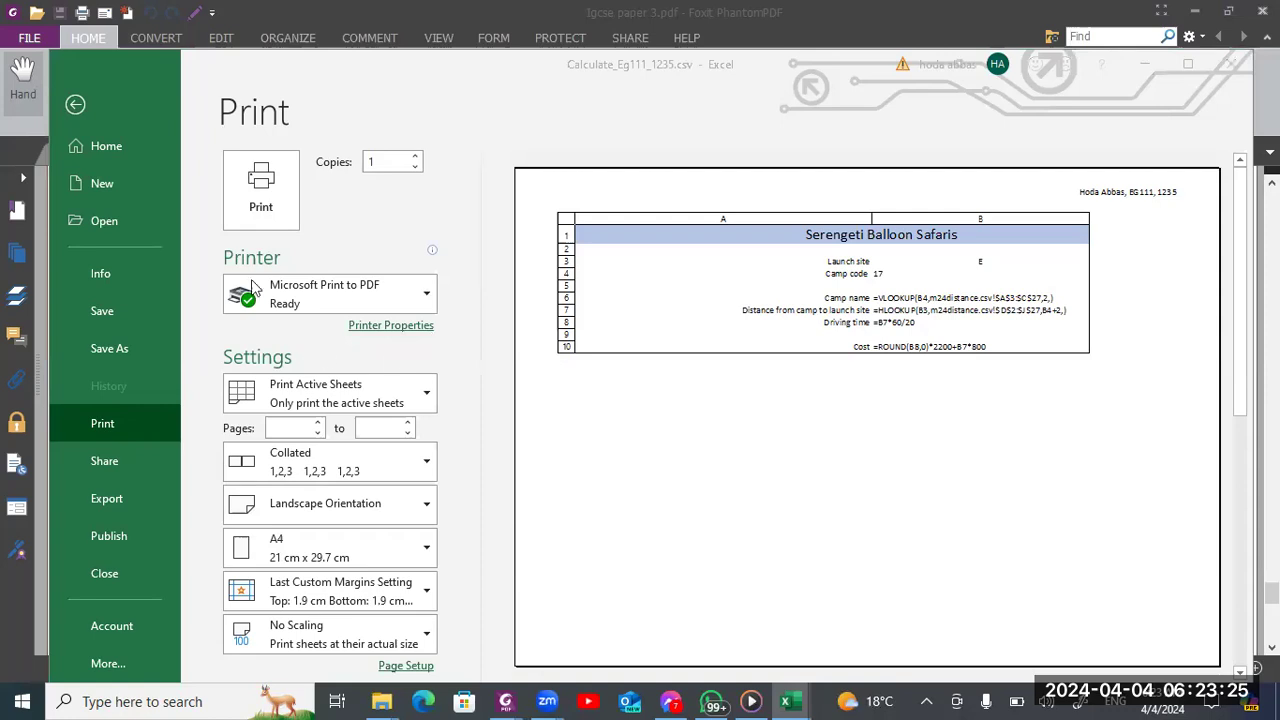
left_click(241, 214)
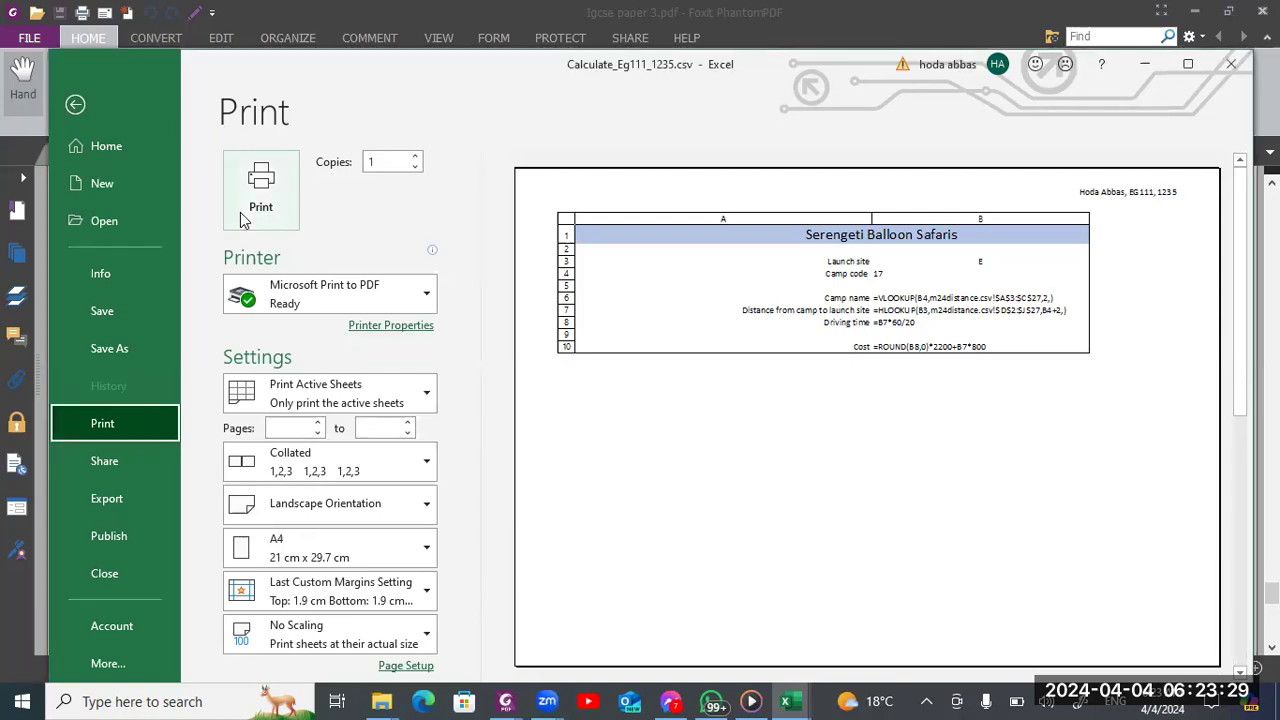
left_click(254, 214)
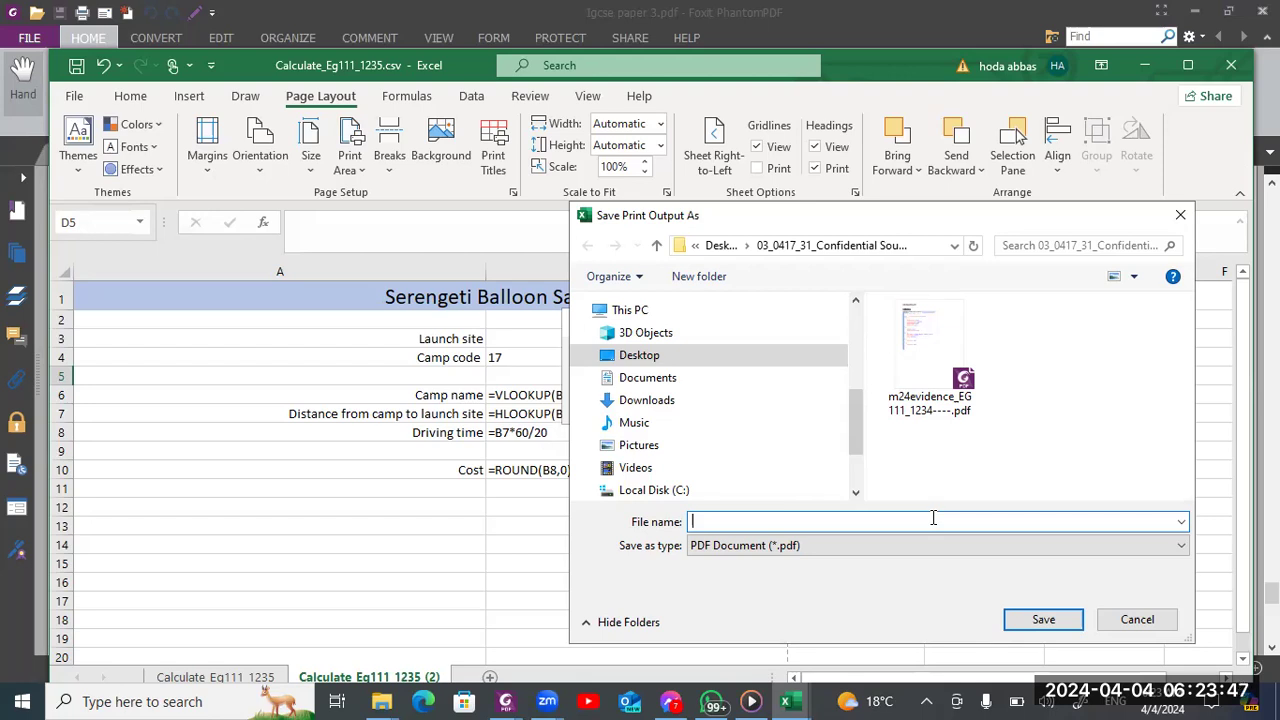
Choose the suggested name Calculate_Eg111_1235.csv for the PDF output and decline replacing the existing file
type("Clcula")
key("BackSpace")
key("BackSpace")
type("ul")
key("BackSpace")
key("BackSpace")
key("BackSpace")
key("BackSpace")
type("a")
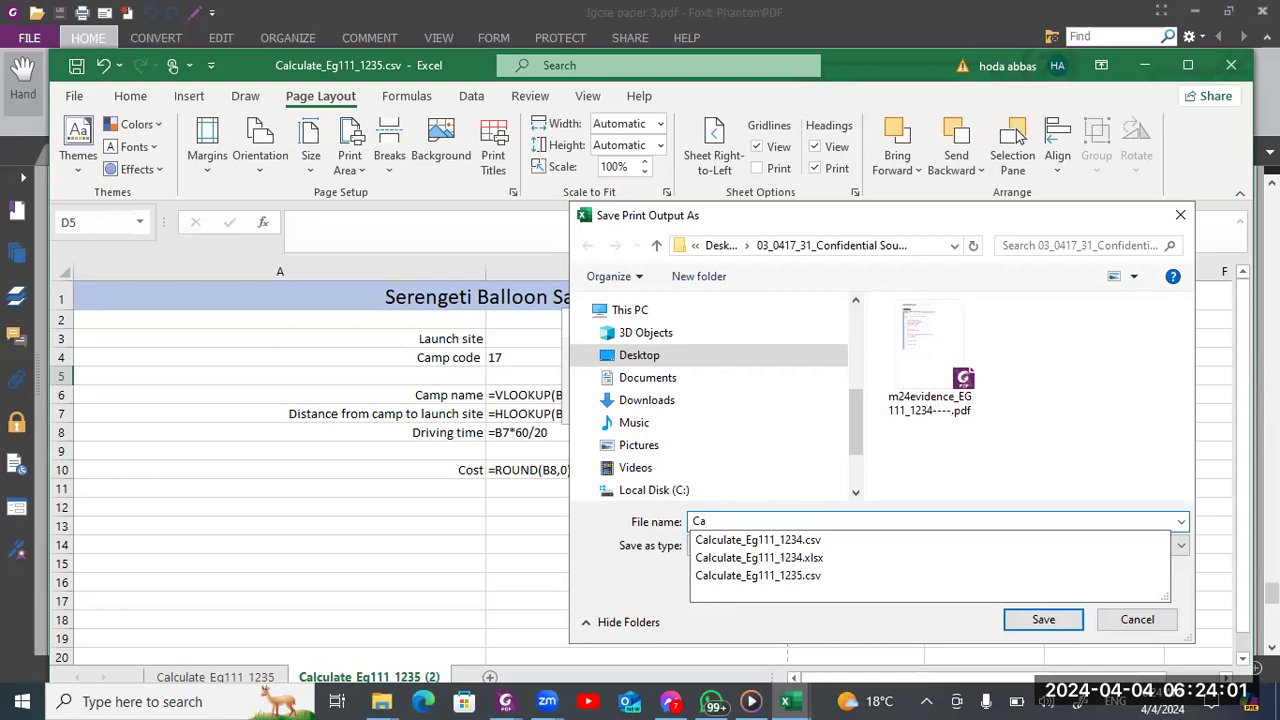
key("Down")
key("Down")
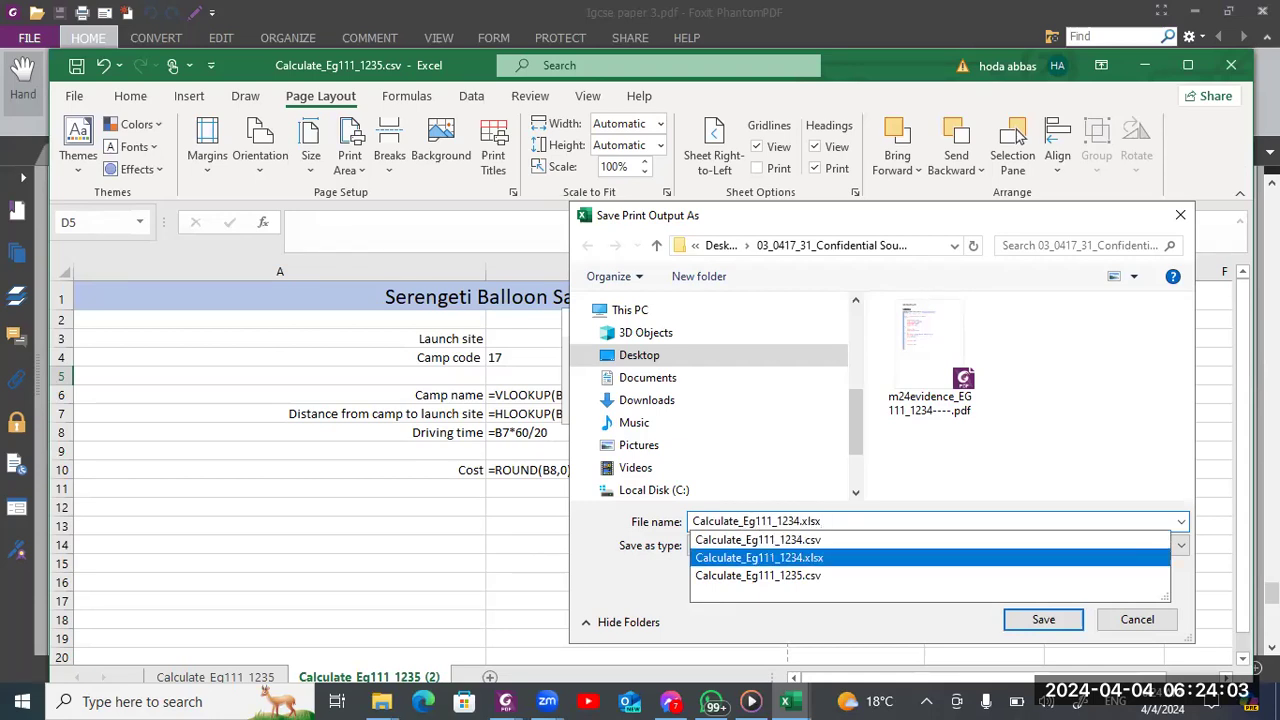
key("Down")
key("Return")
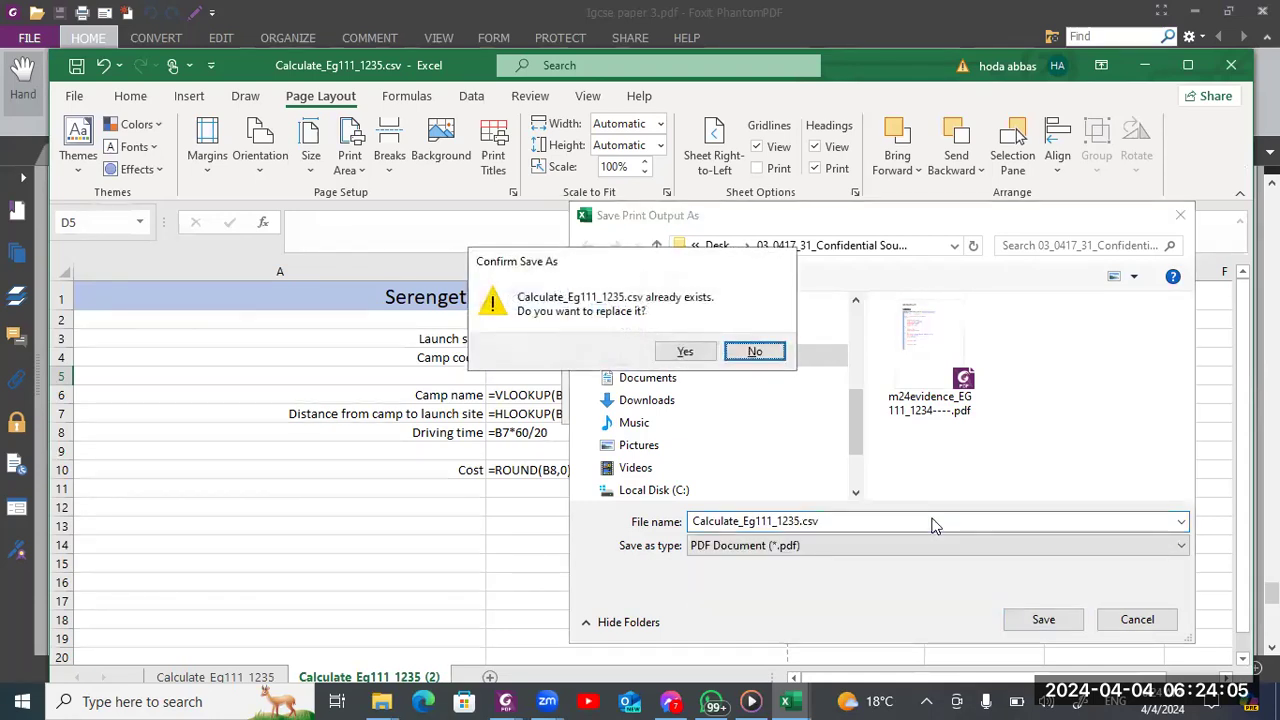
left_click(745, 351)
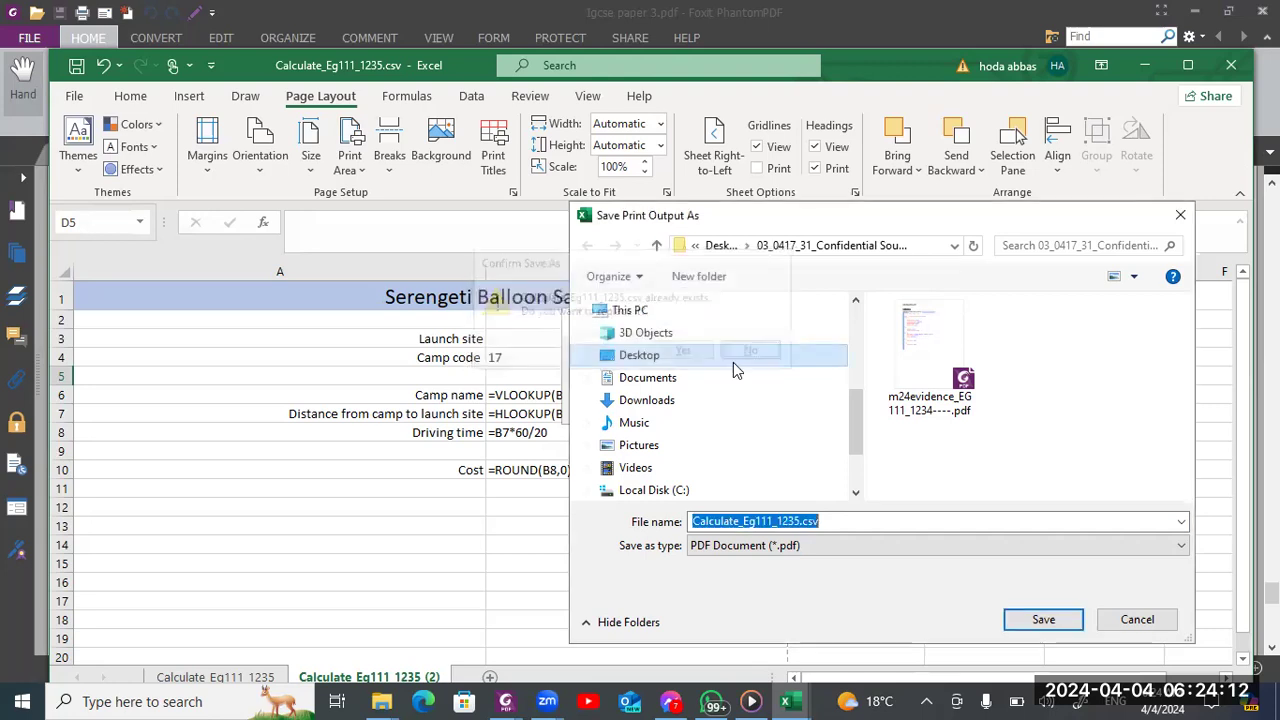
Remove the csv extension from the output name and save the formula printout as Calculate_Eg111_1235 in PDF format
left_click(826, 519)
key("BackSpace")
key("BackSpace")
key("BackSpace")
key("BackSpace")
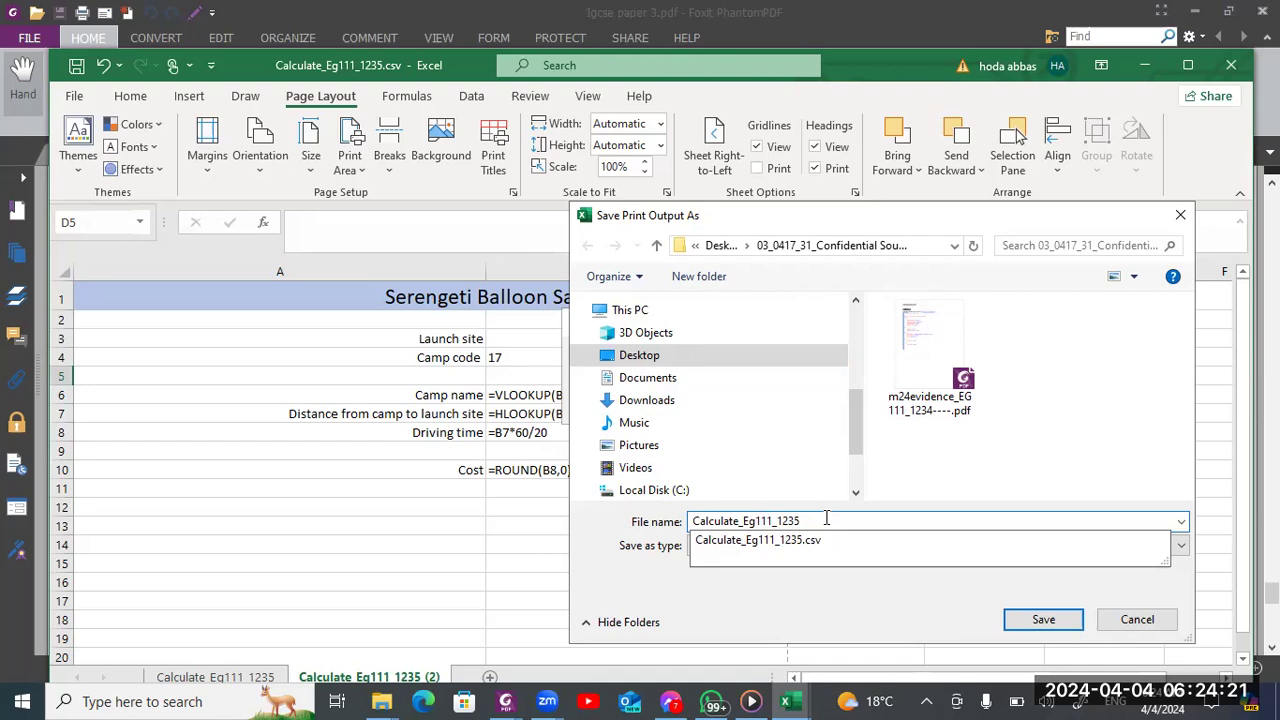
key("Return")
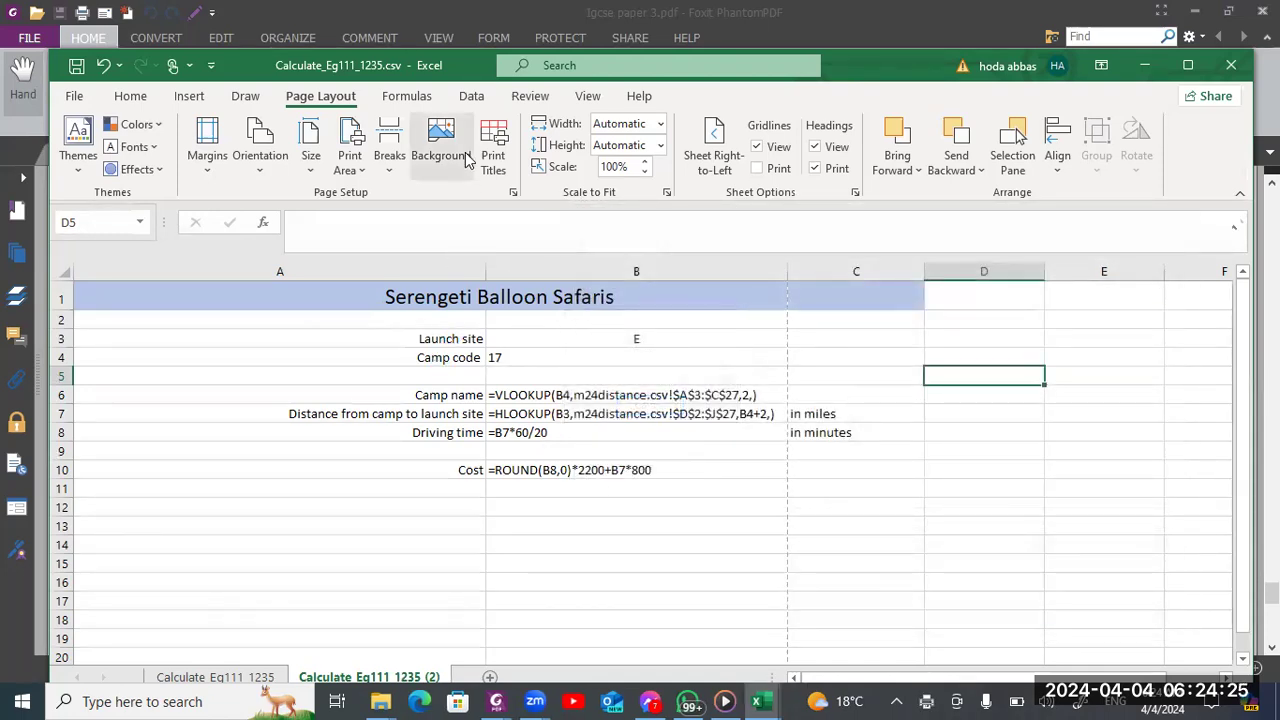
Save a copy of the workbook in Excel Workbook format as Calculate_Eg111_1235.xlsx in the 03_0417_31_Confidential Source Files March 2024 folder
left_click(75, 96)
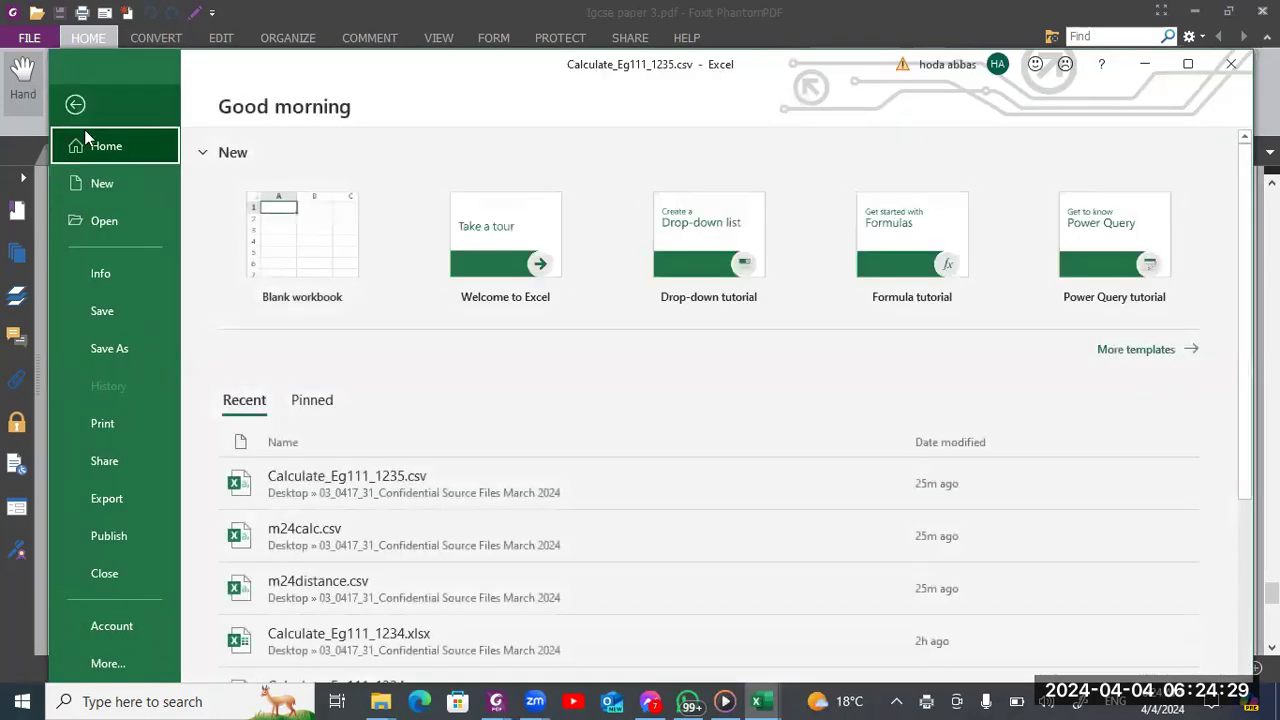
left_click(90, 347)
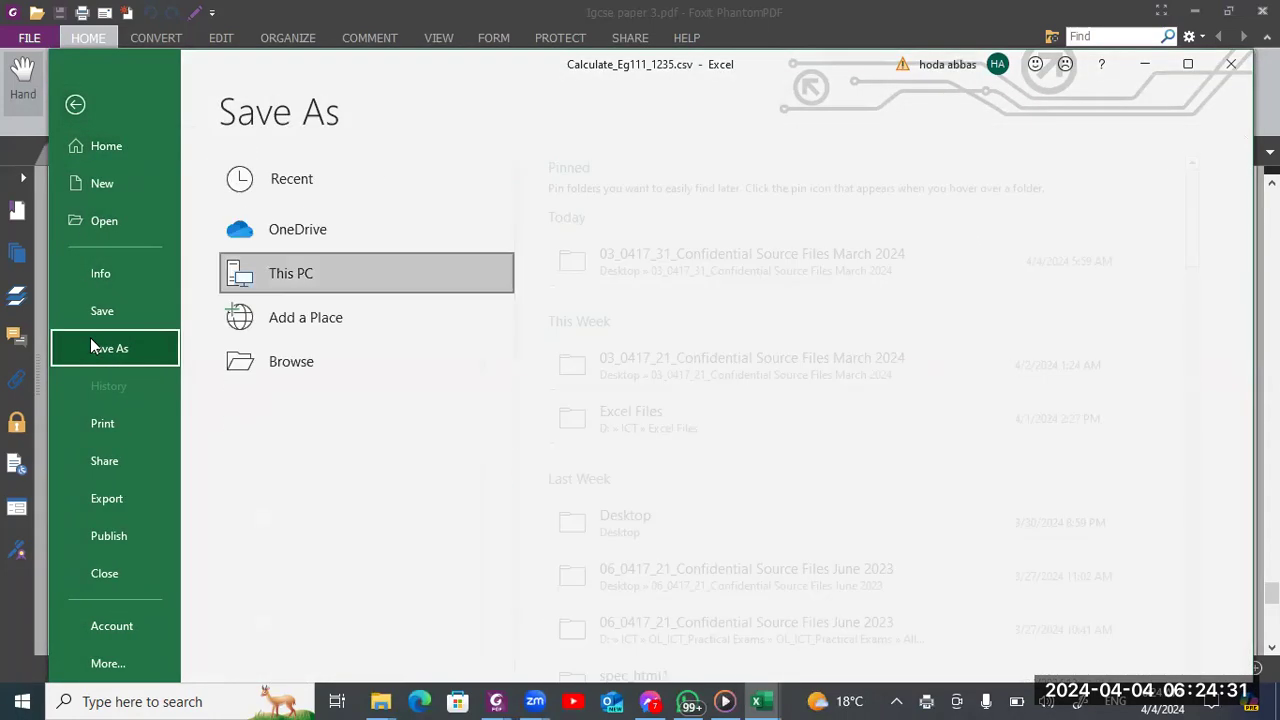
left_click(637, 281)
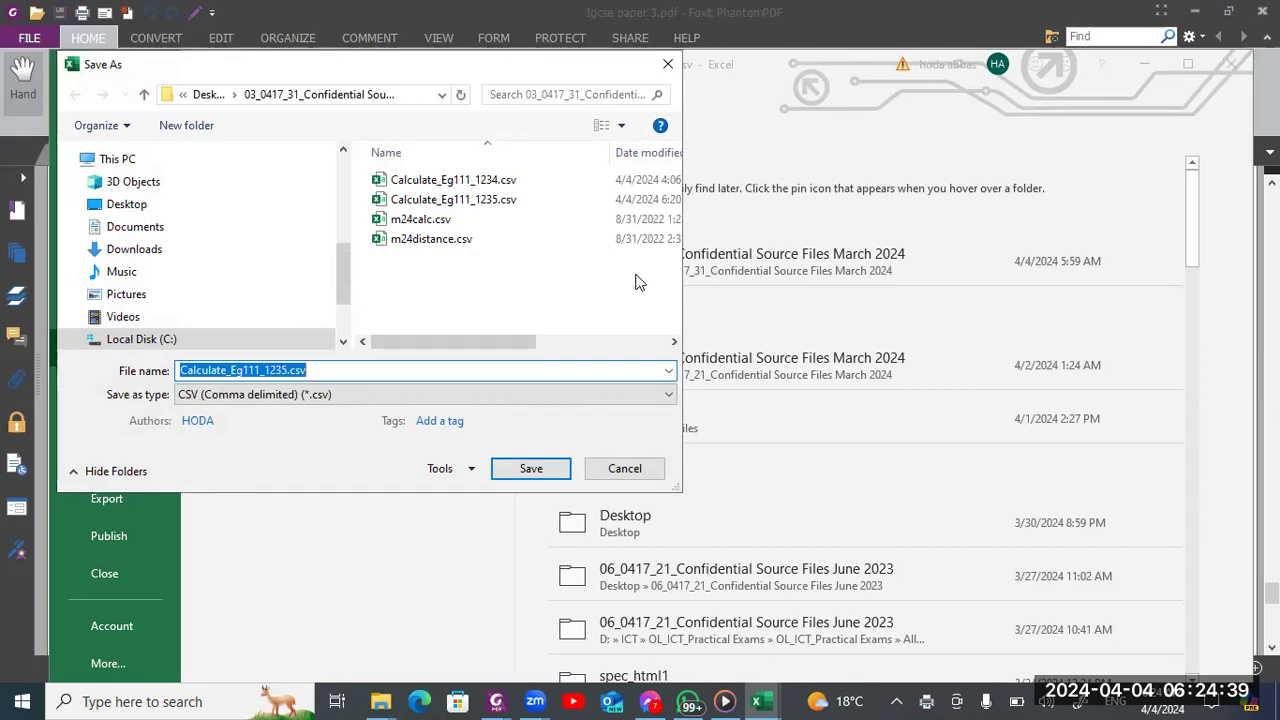
left_click(360, 394)
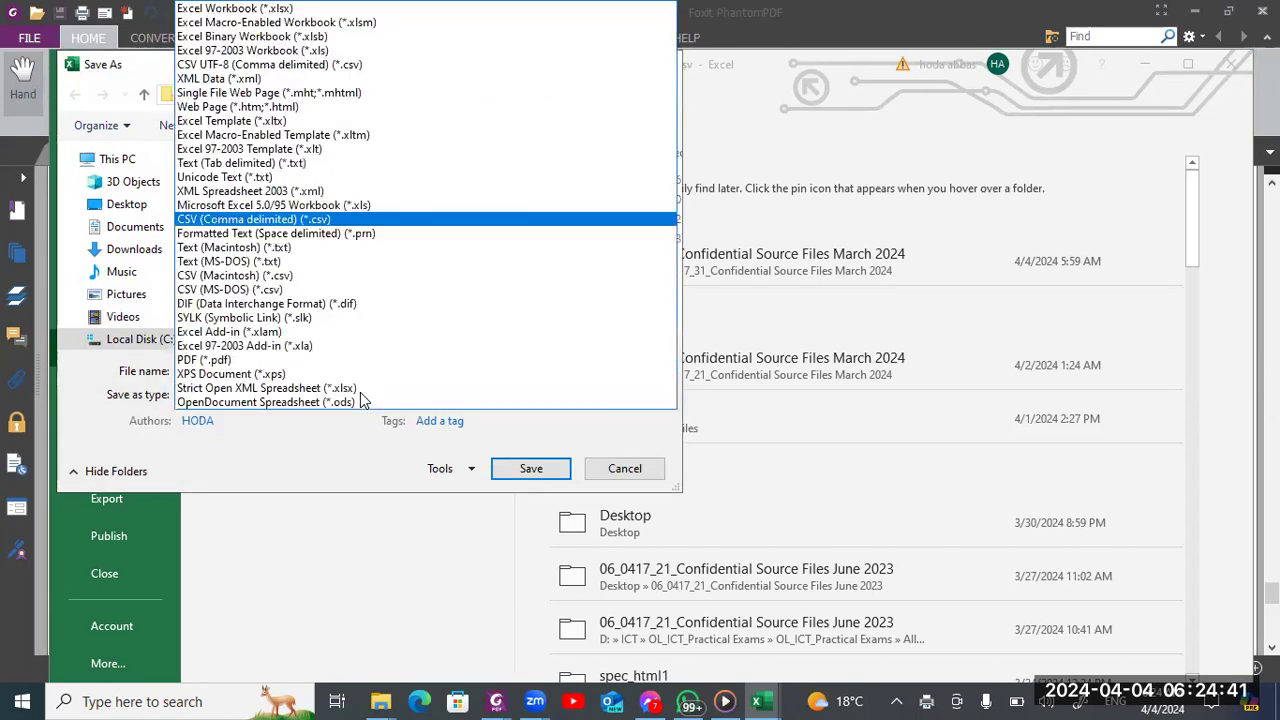
left_click(316, 12)
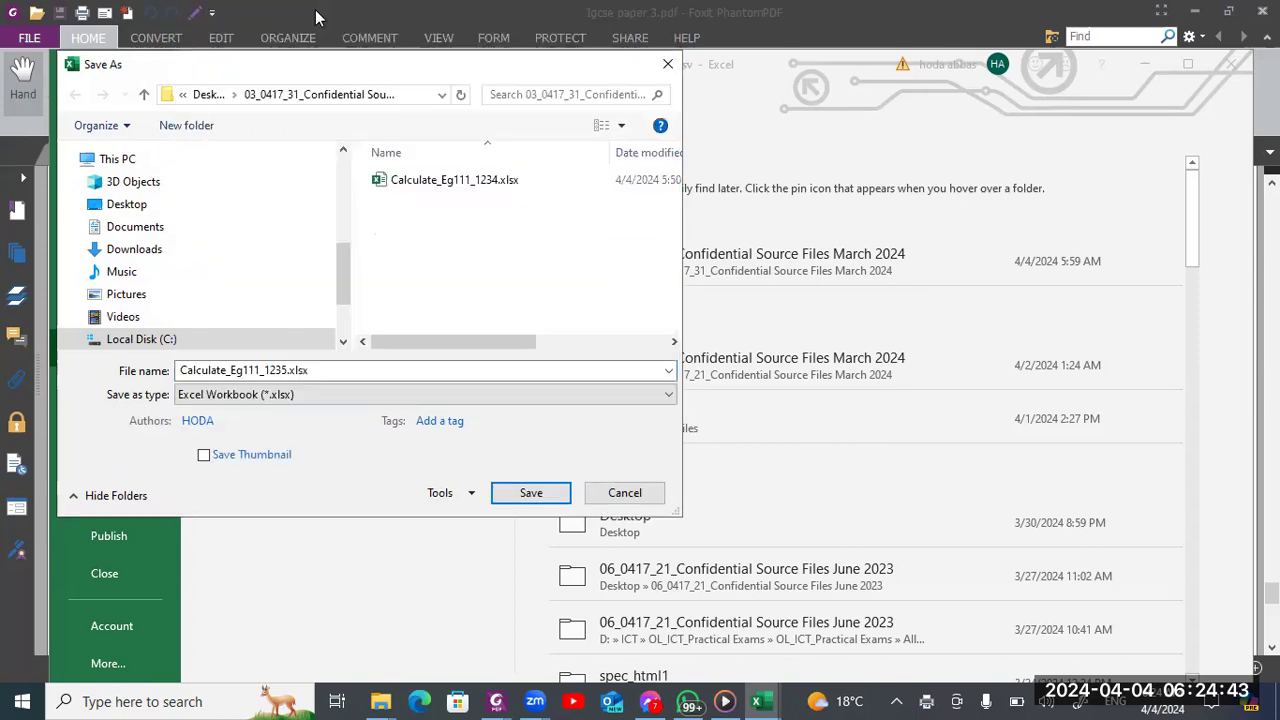
key("Return")
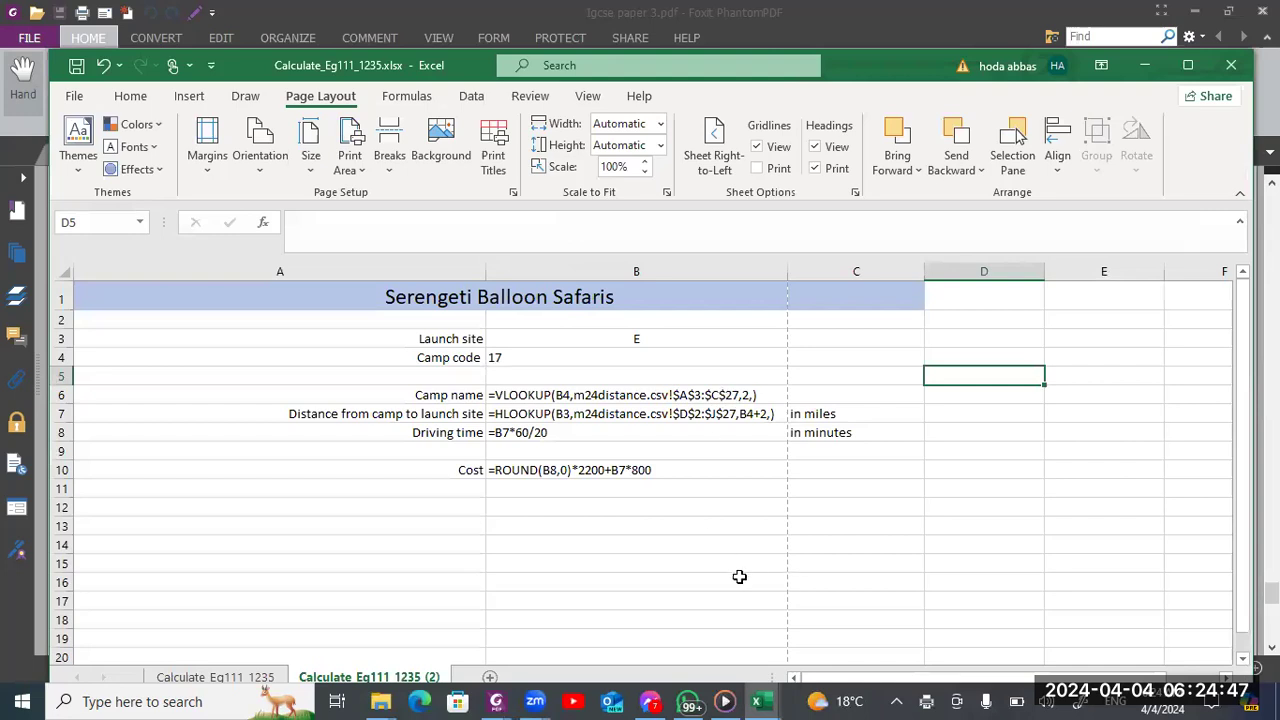
Check the values printout requirements in the Foxit exam paper, return to Excel, and print the original values sheet with Microsoft Print to PDF
key("alt+Tab")
key("alt+Tab")
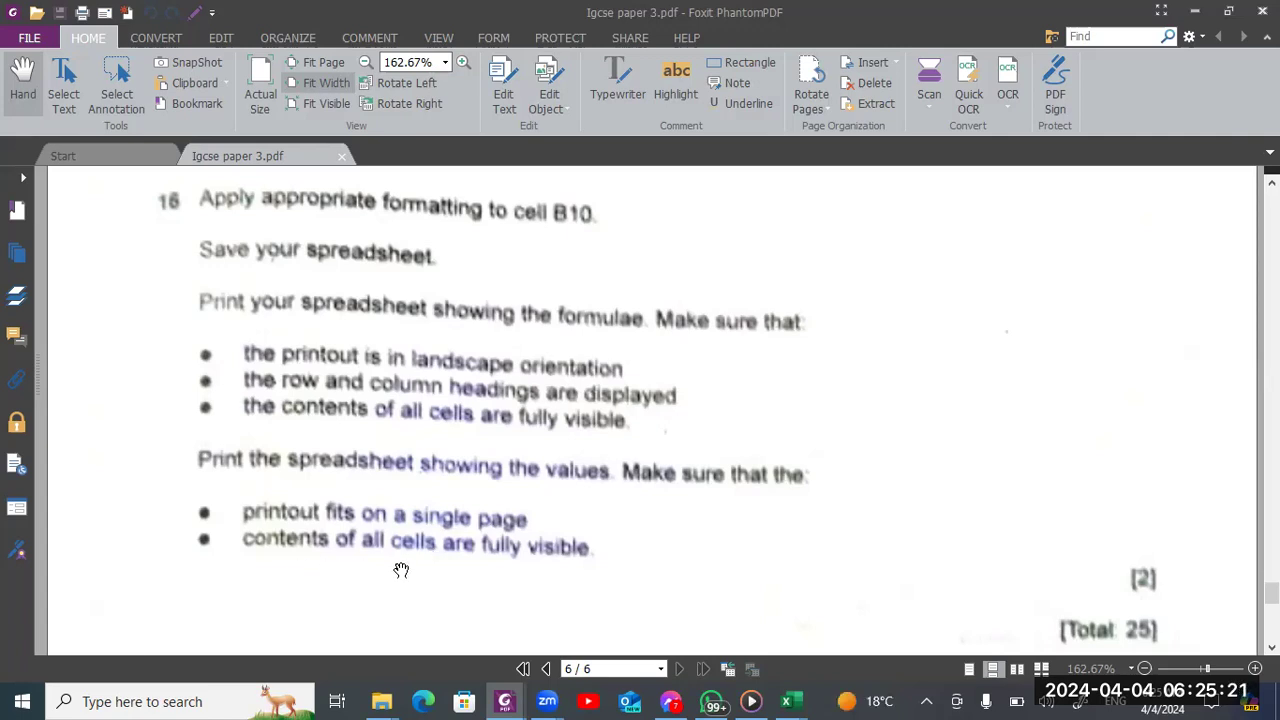
key("alt+Tab")
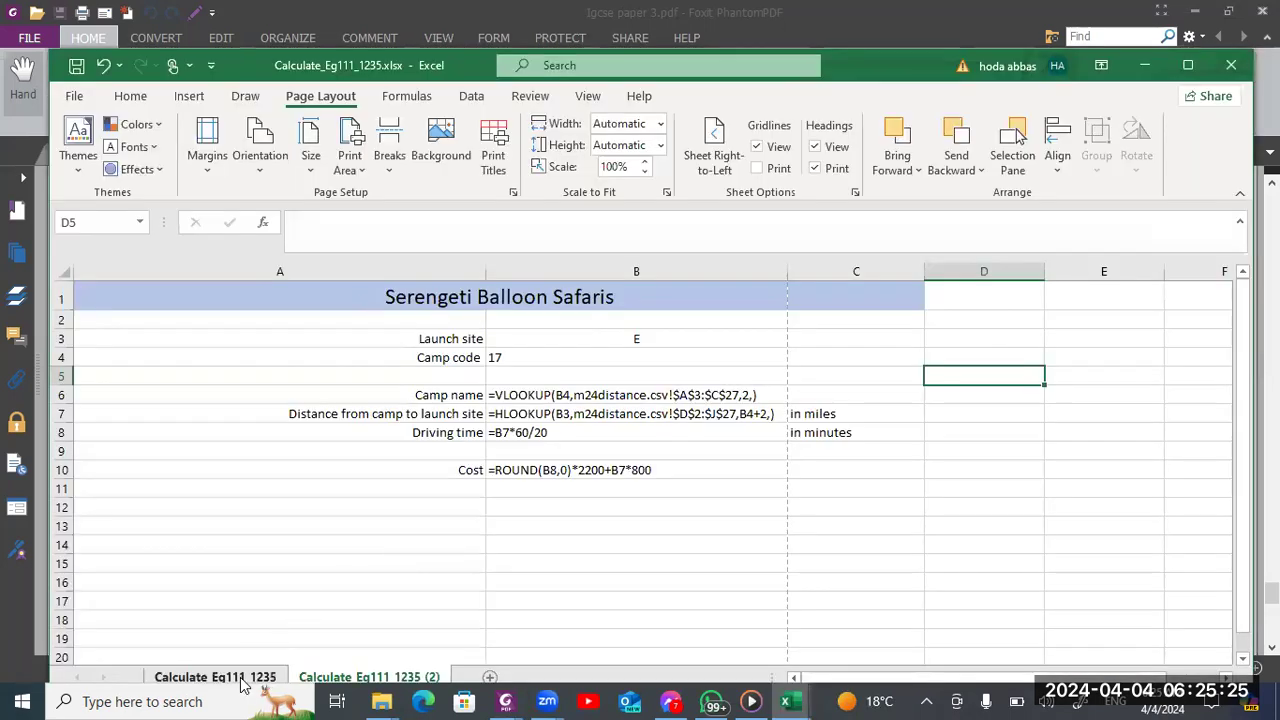
left_click(240, 680)
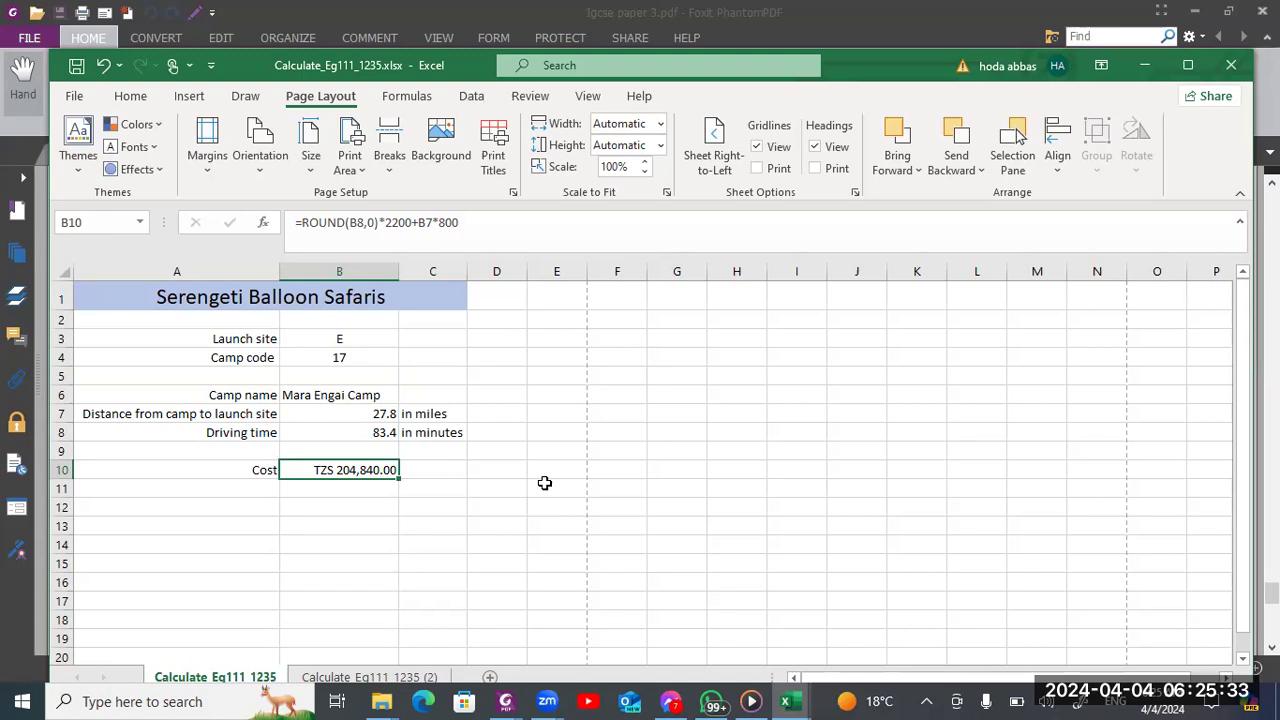
key("ctrl+p")
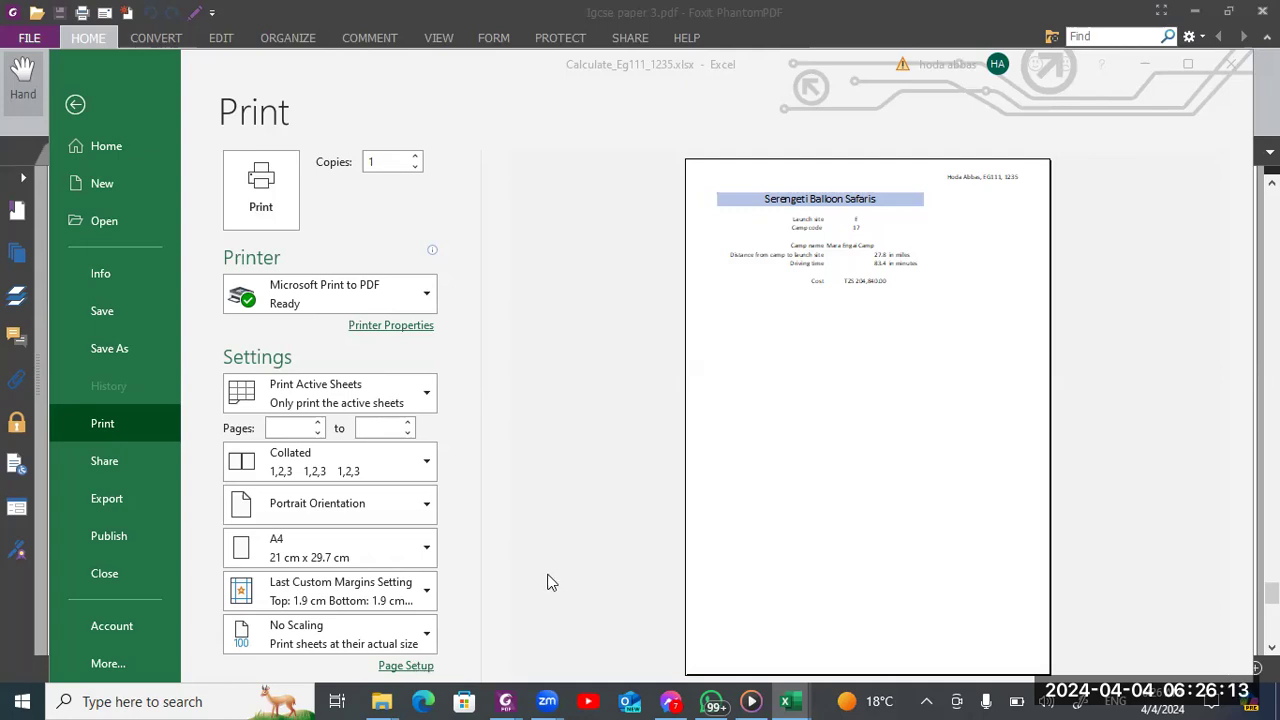
left_click(268, 184)
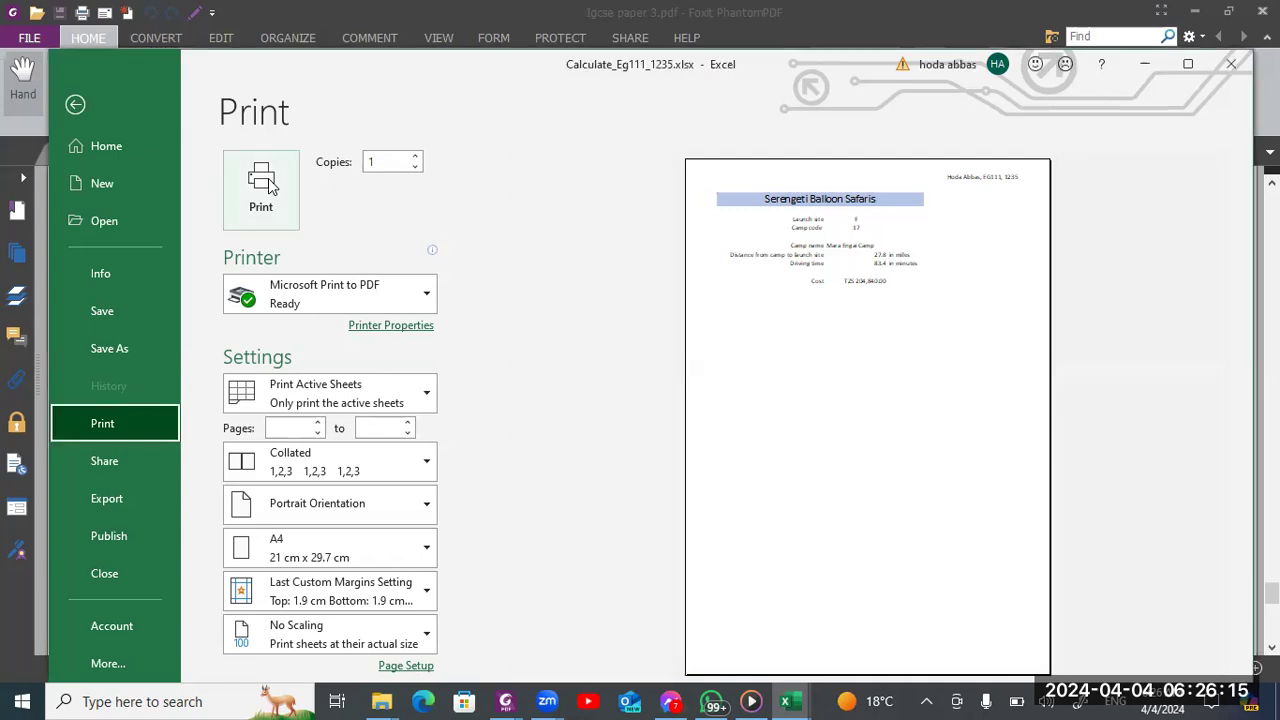
left_click(268, 184)
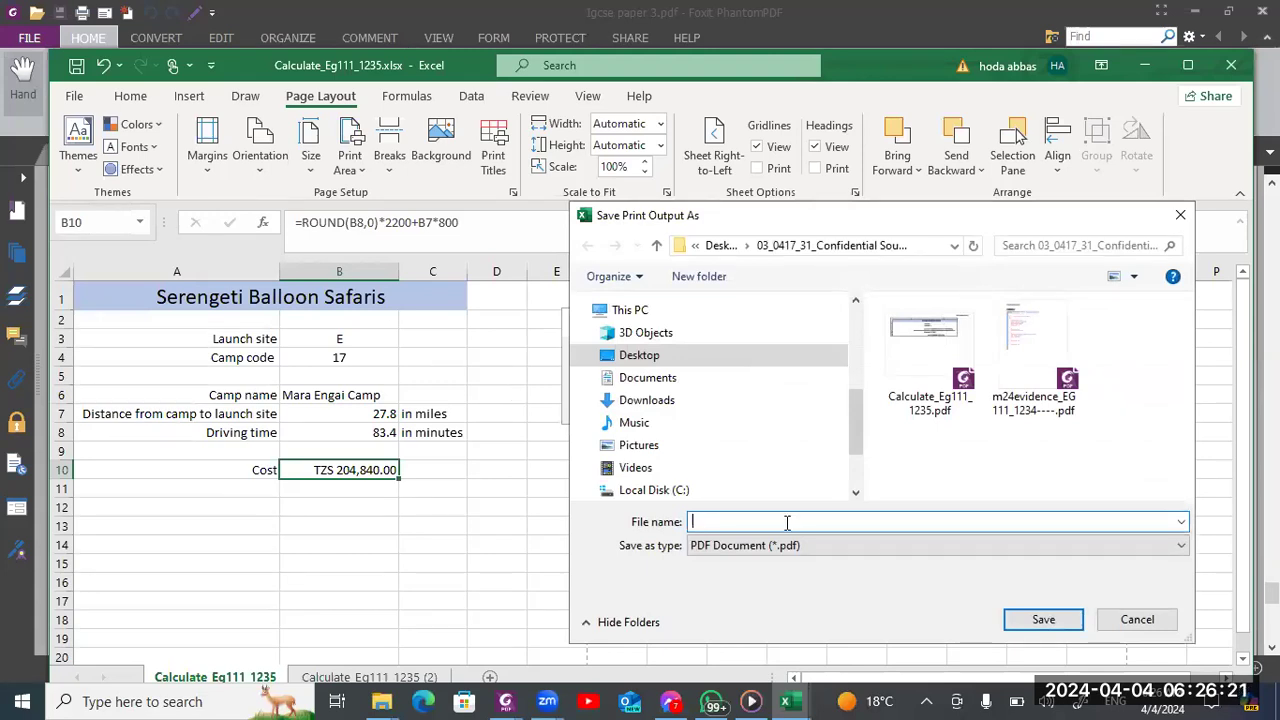
Save the values printout as Calculate_Eg111_1235-value.pdf, basing the name on the existing formula PDF
left_click(935, 405)
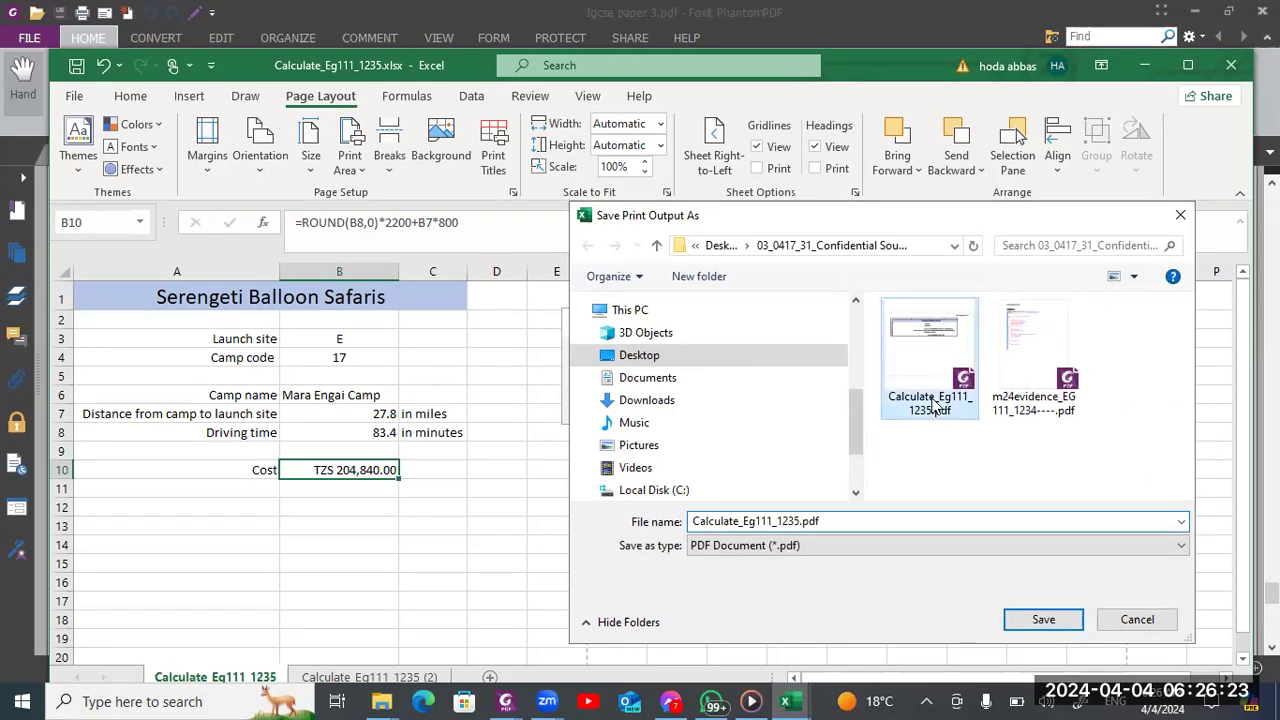
left_click(800, 521)
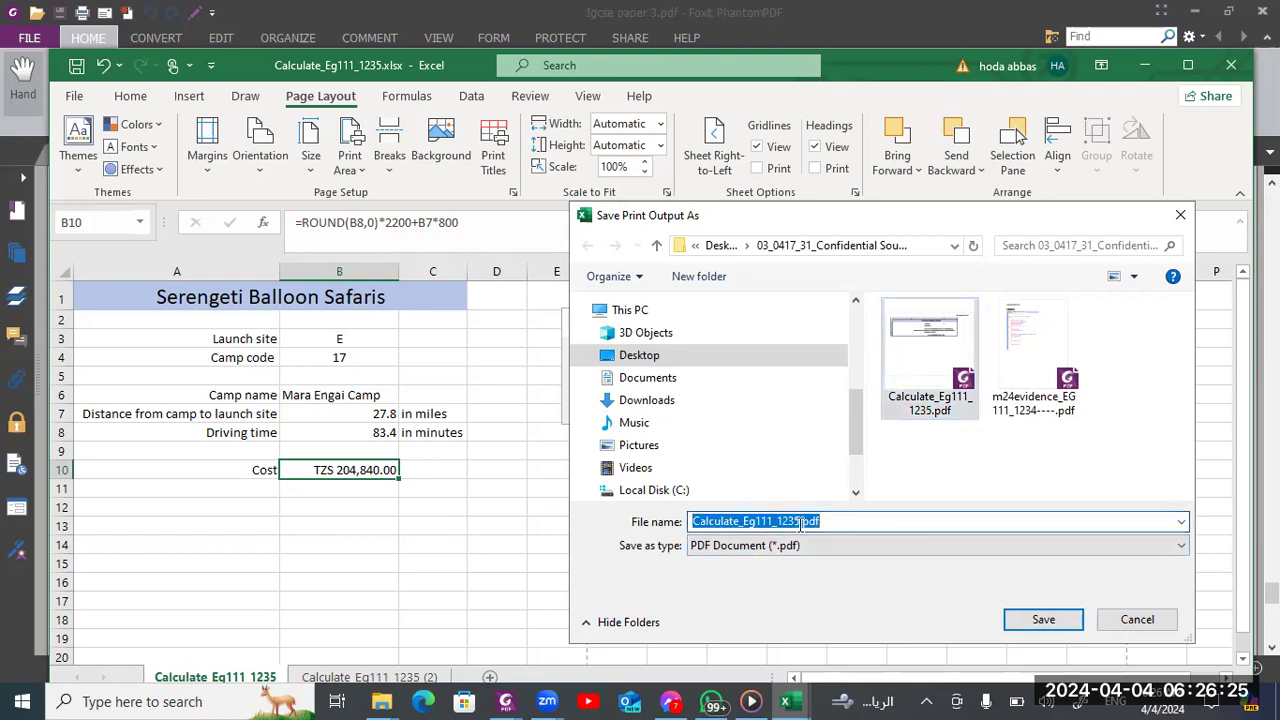
left_click(801, 521)
type("-values")
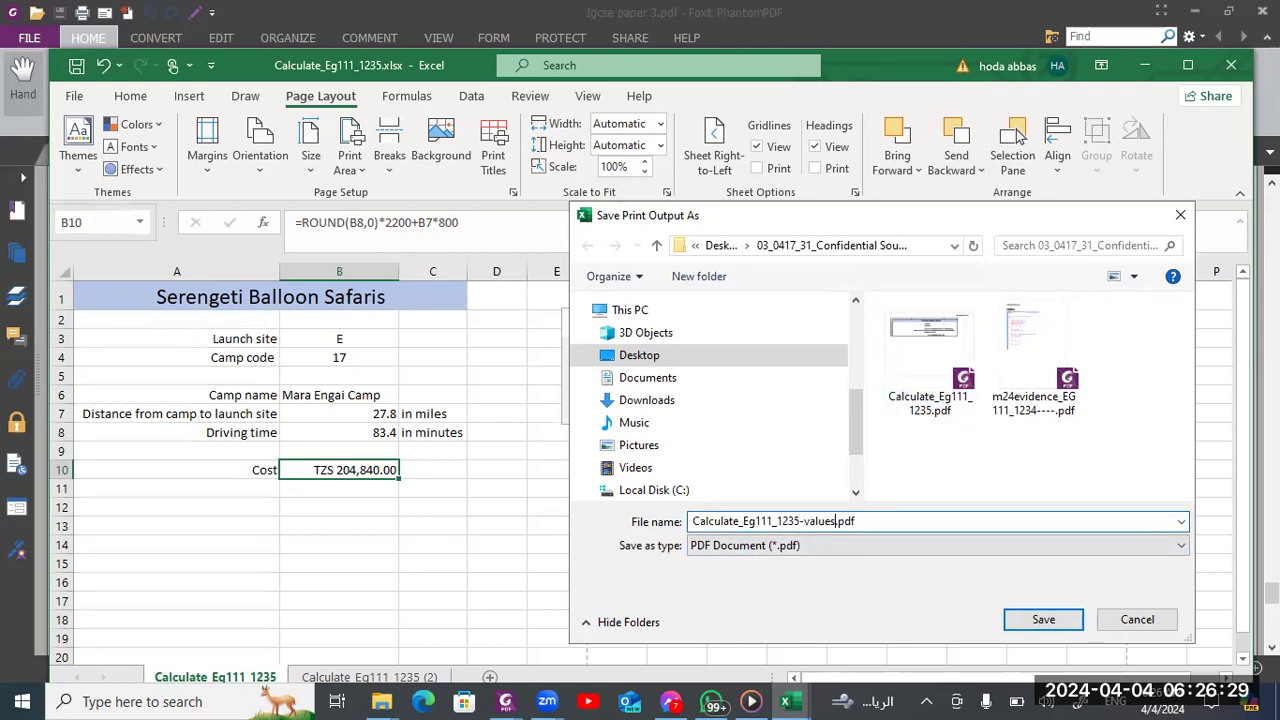
key("Return")
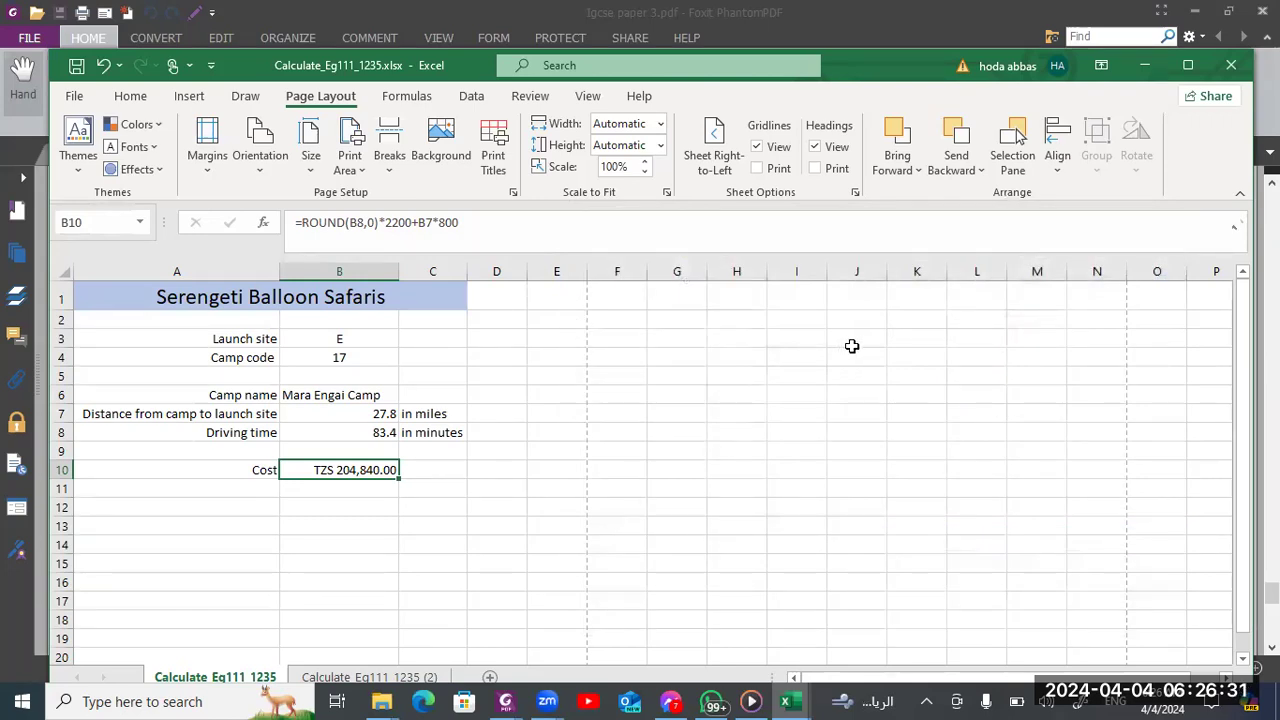
Switch to the Foxit exam paper and review the cost formula and question 16's printout requirements
key("alt+Tab")
key("alt+Tab")
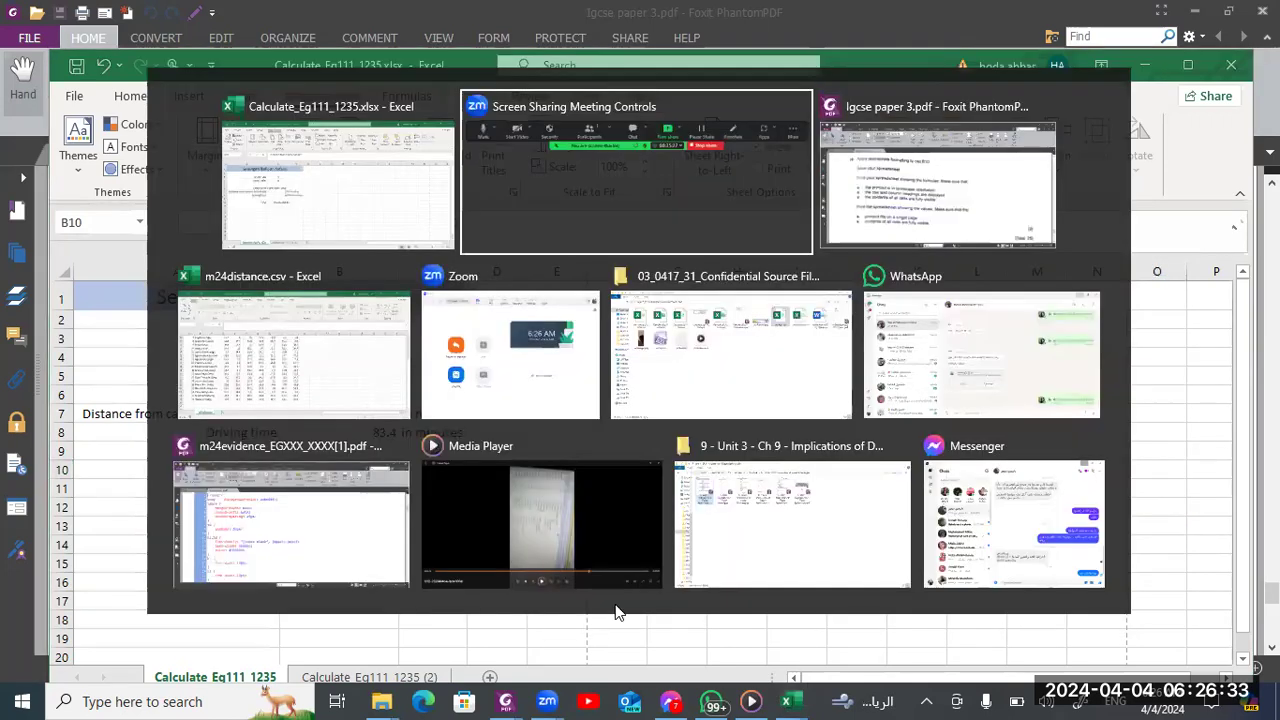
scroll(615, 611, "down", 10)
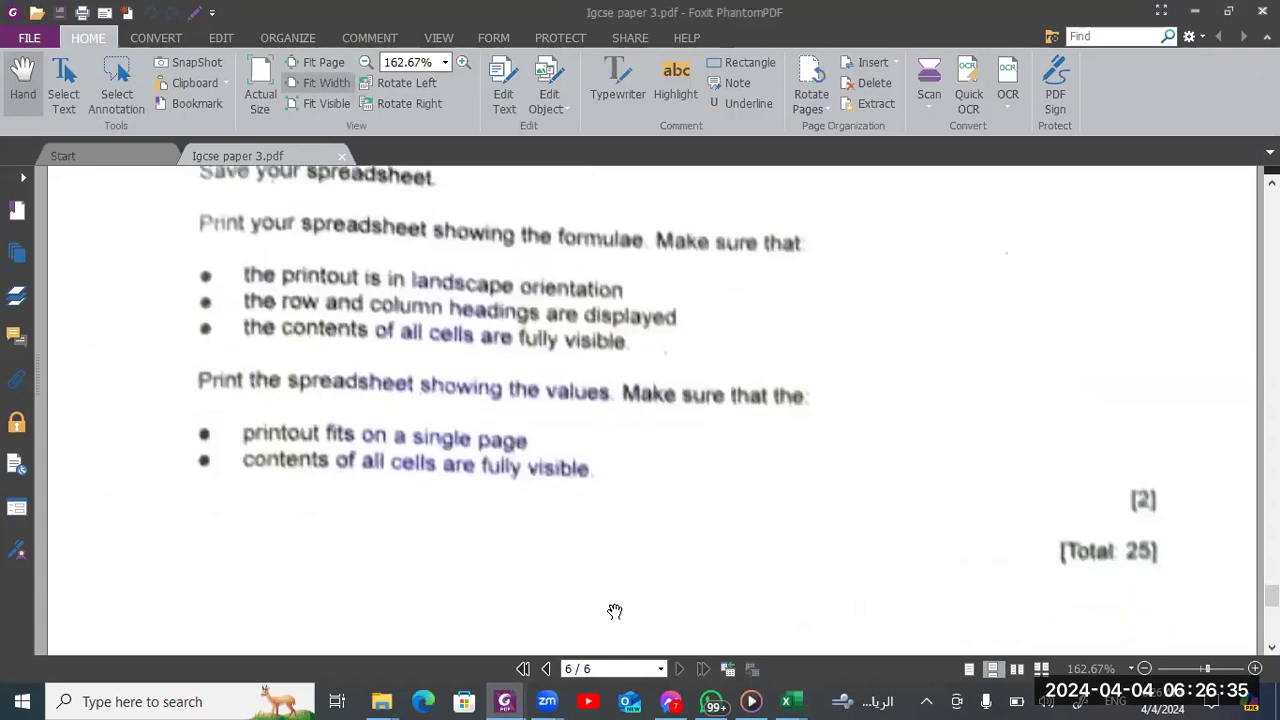
scroll(615, 611, "up", 10)
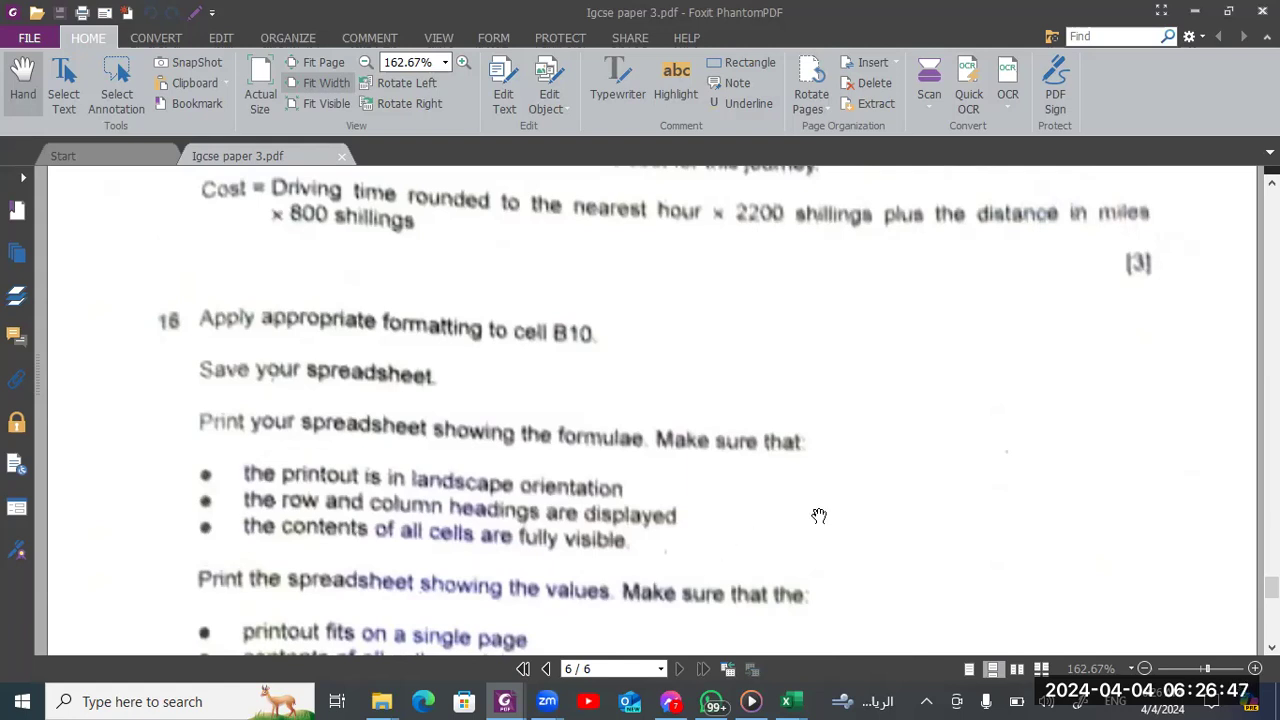
key("alt+Tab")
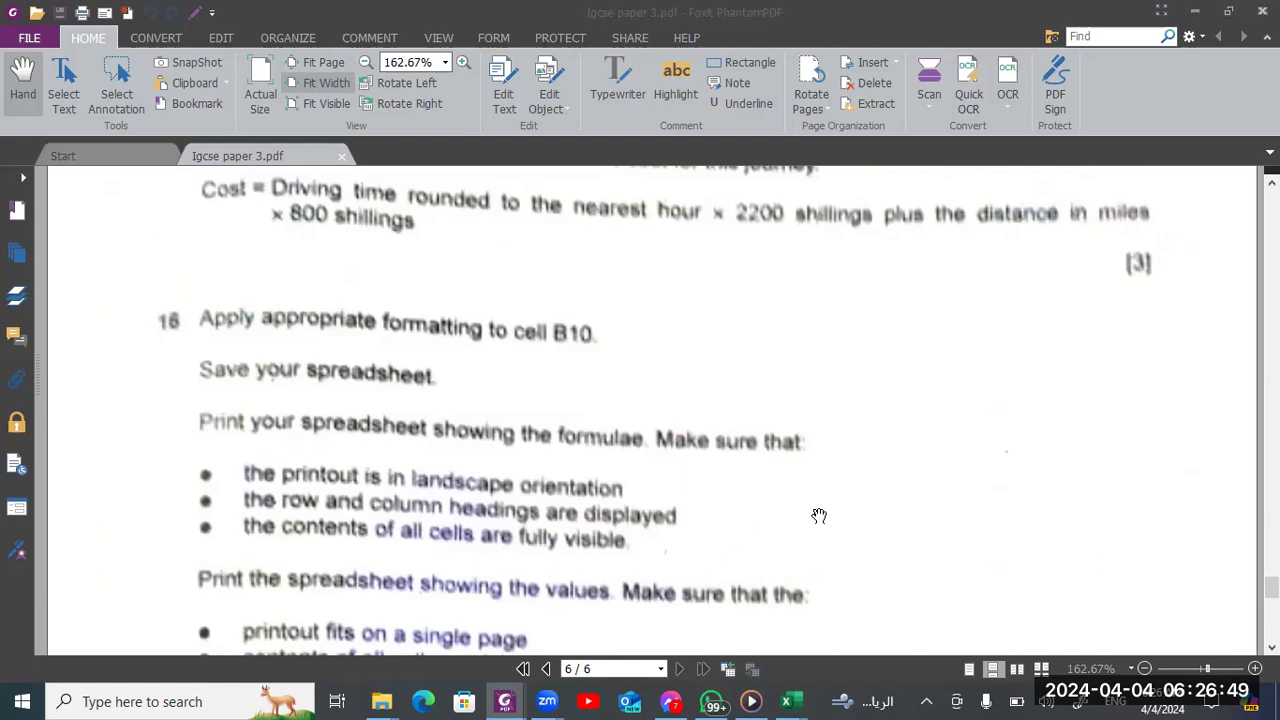